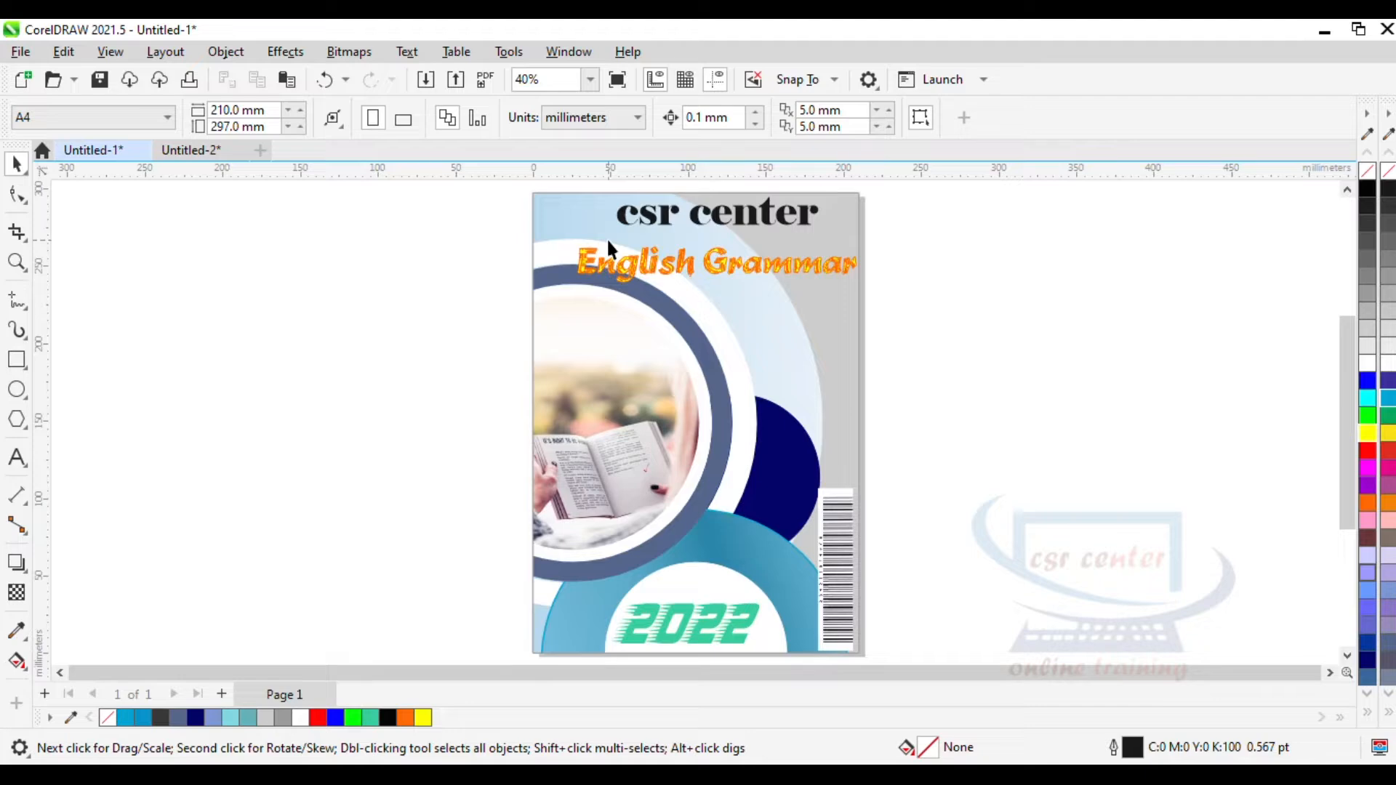
Examine the finished English Grammar book cover up close, including its title, overlapping circles and barcode.
left_click(836, 565)
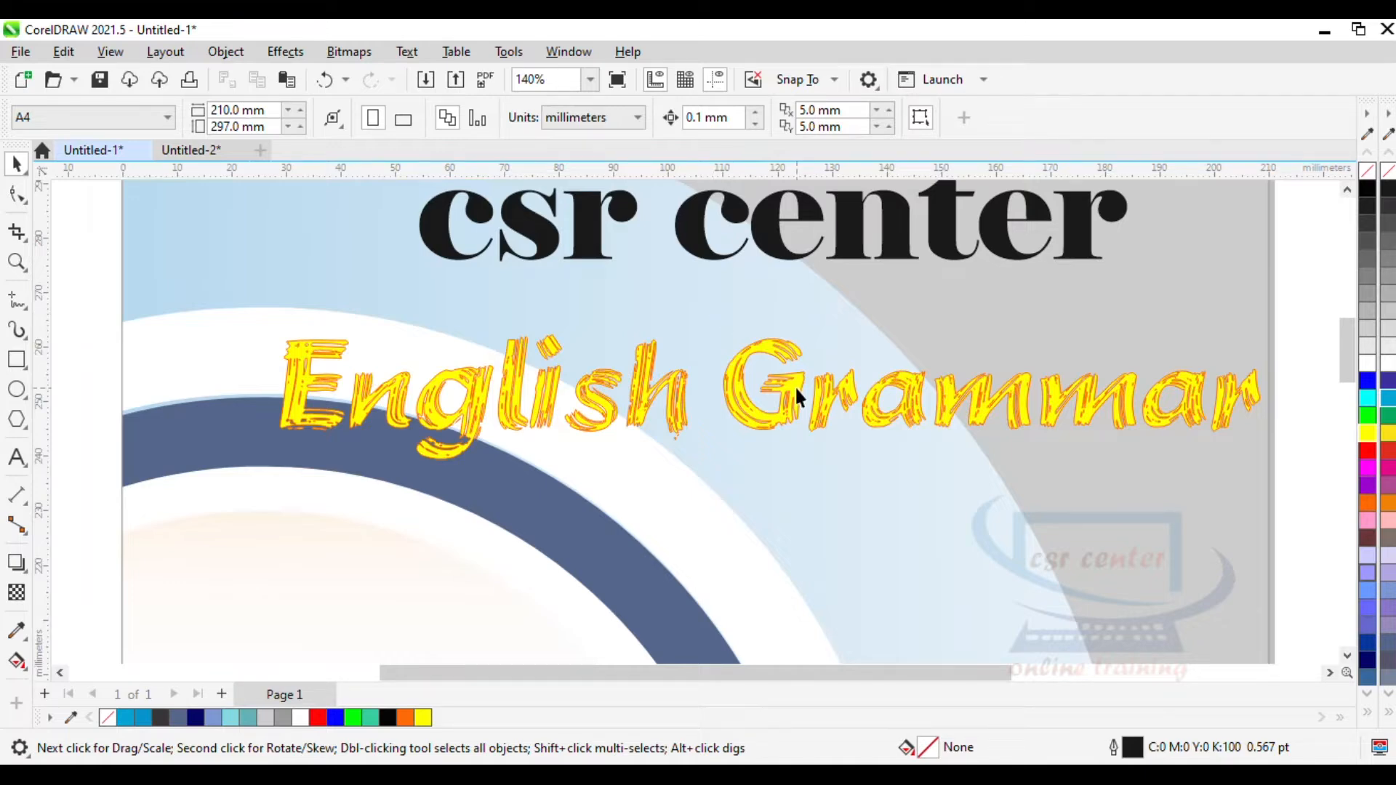
scroll(867, 460, "down", 1)
left_click_drag(1346, 344, 1346, 517)
scroll(716, 437, "up", 1)
scroll(1000, 391, "down", 1)
Create a new one-page document with the C4 page size, CMYK colour mode and 300 dpi resolution.
left_click(259, 150)
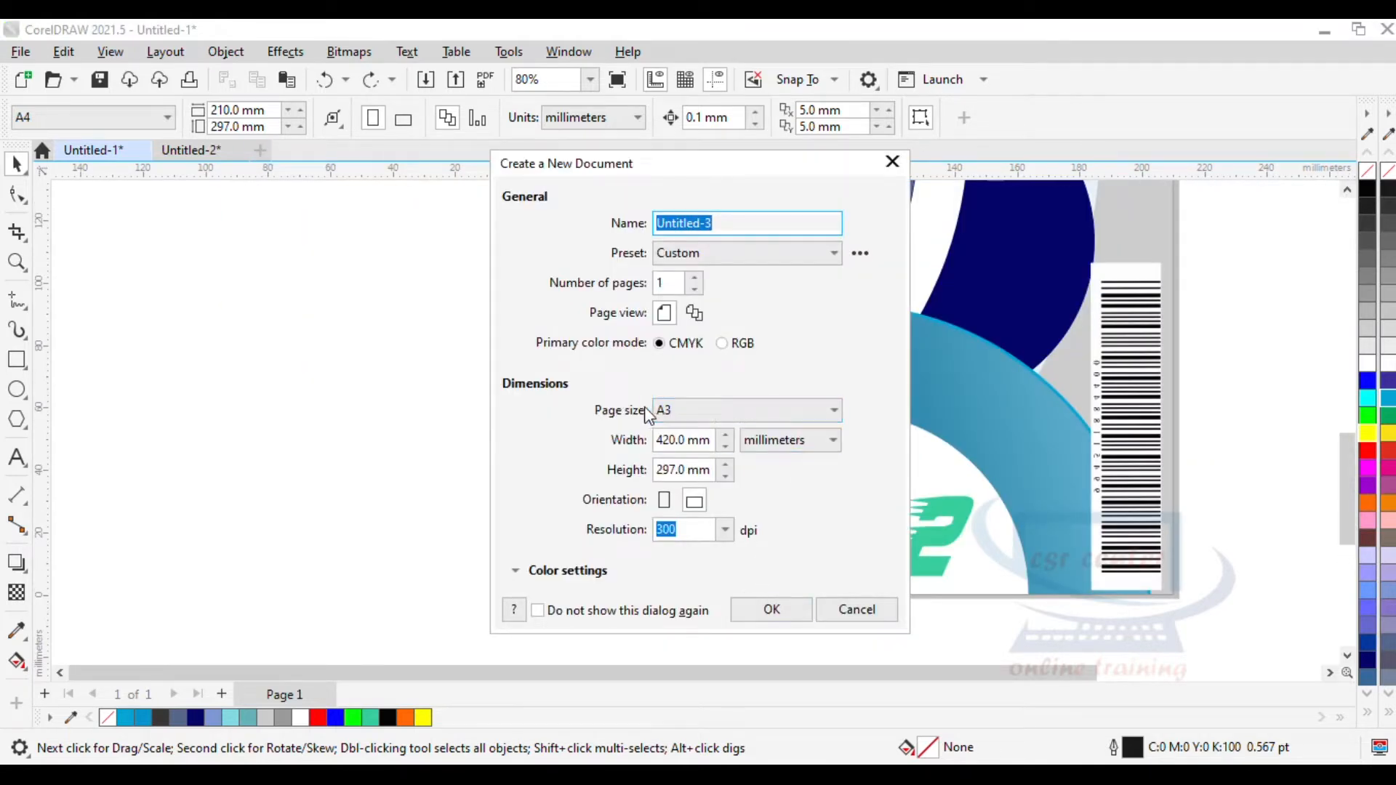
left_click(787, 412)
left_click(686, 361)
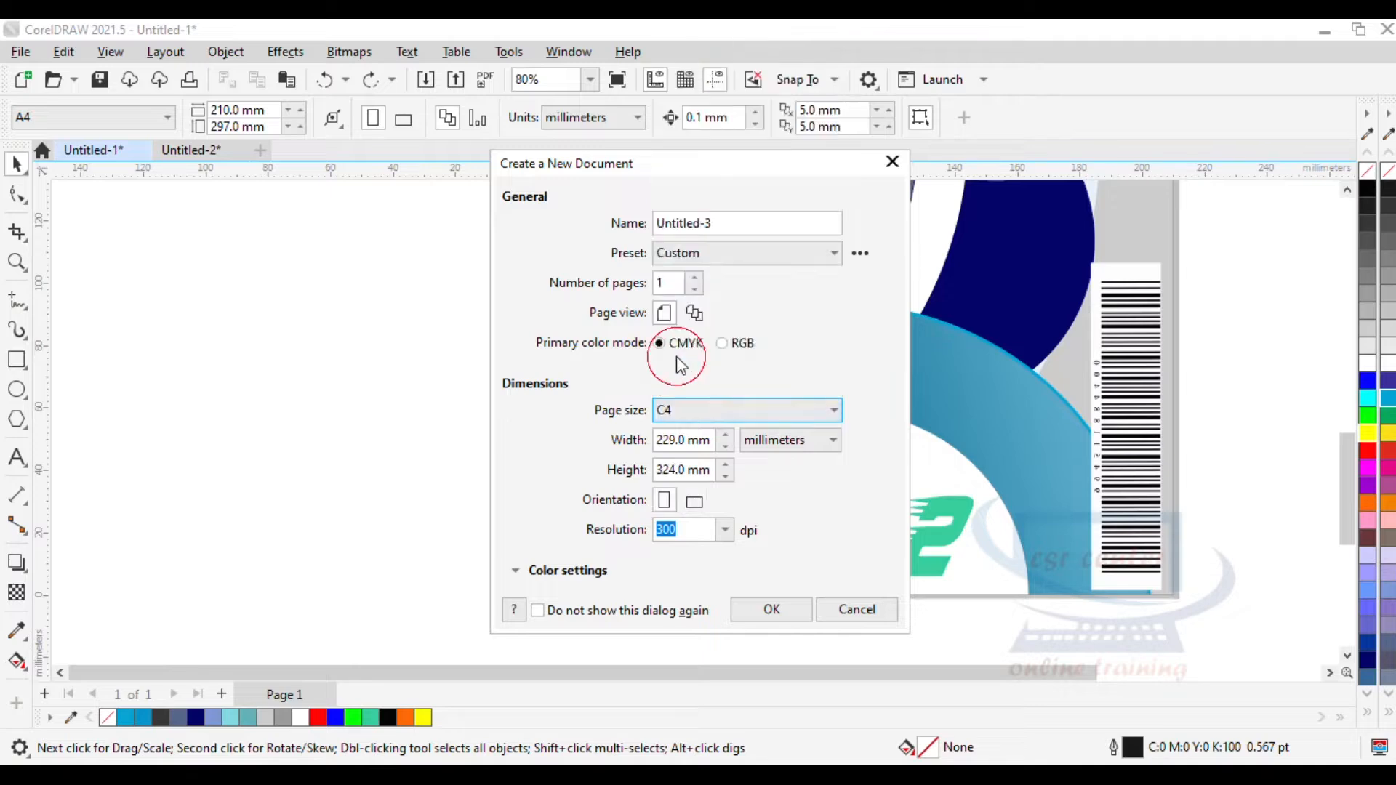
left_click(772, 610)
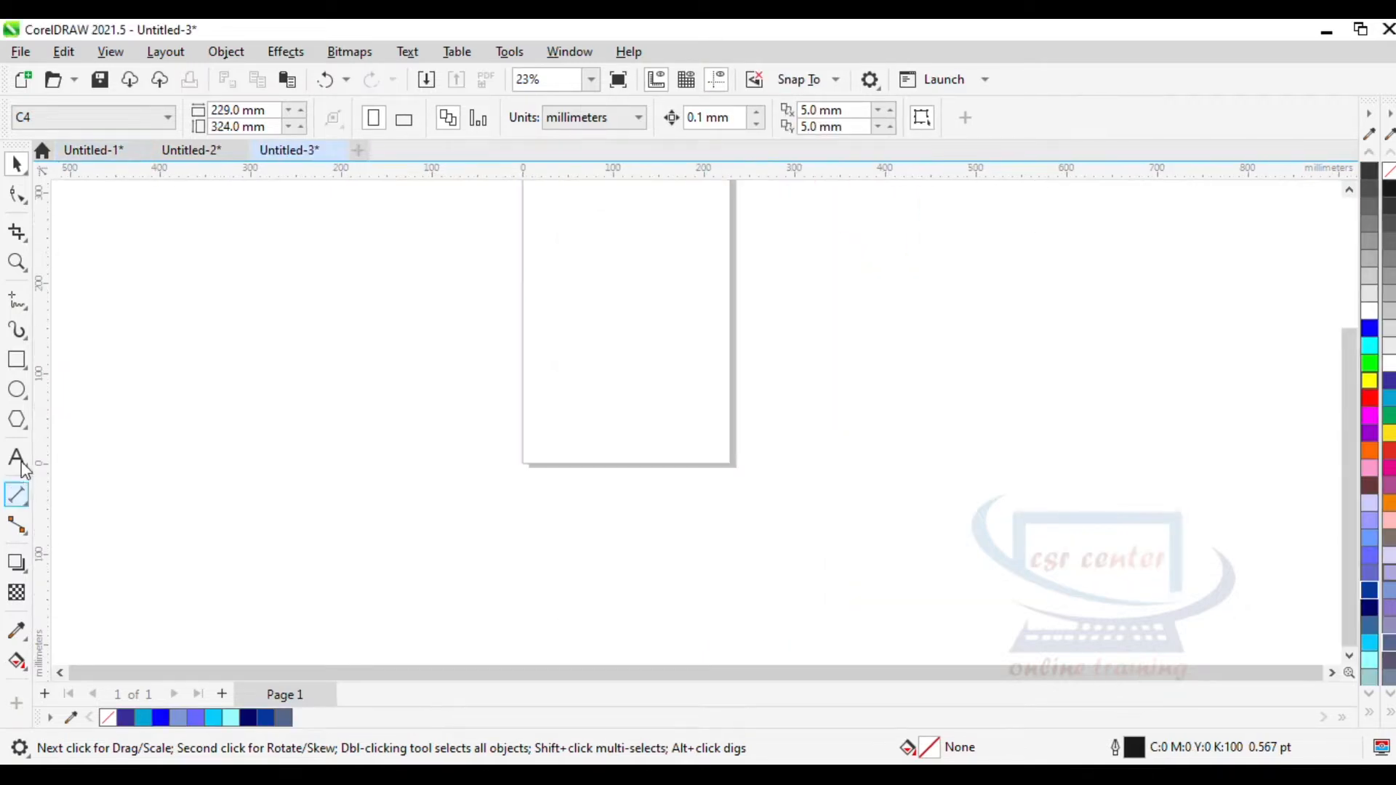
Draw a circle about 214 mm in diameter beside the page's left edge.
left_click(17, 393)
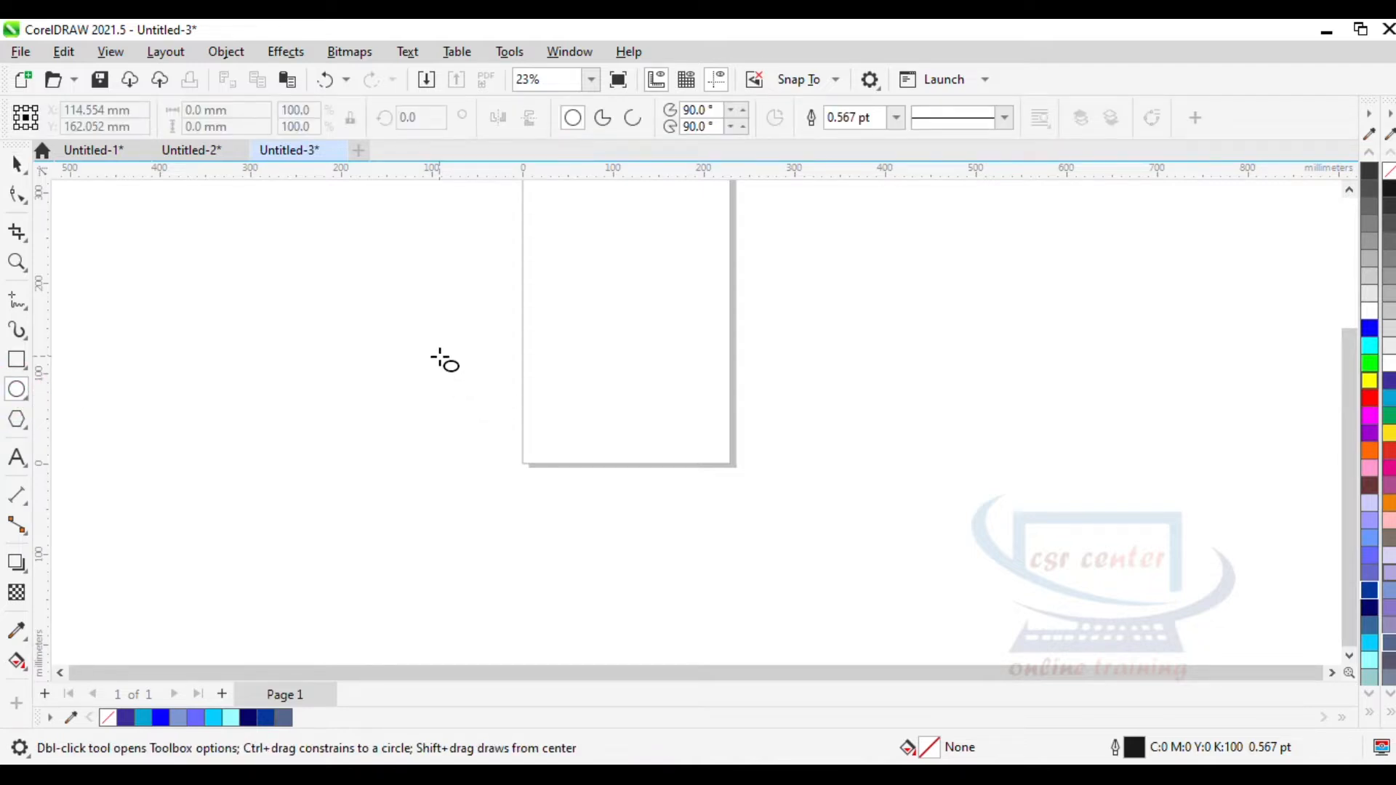
left_click_drag(422, 348, 472, 442)
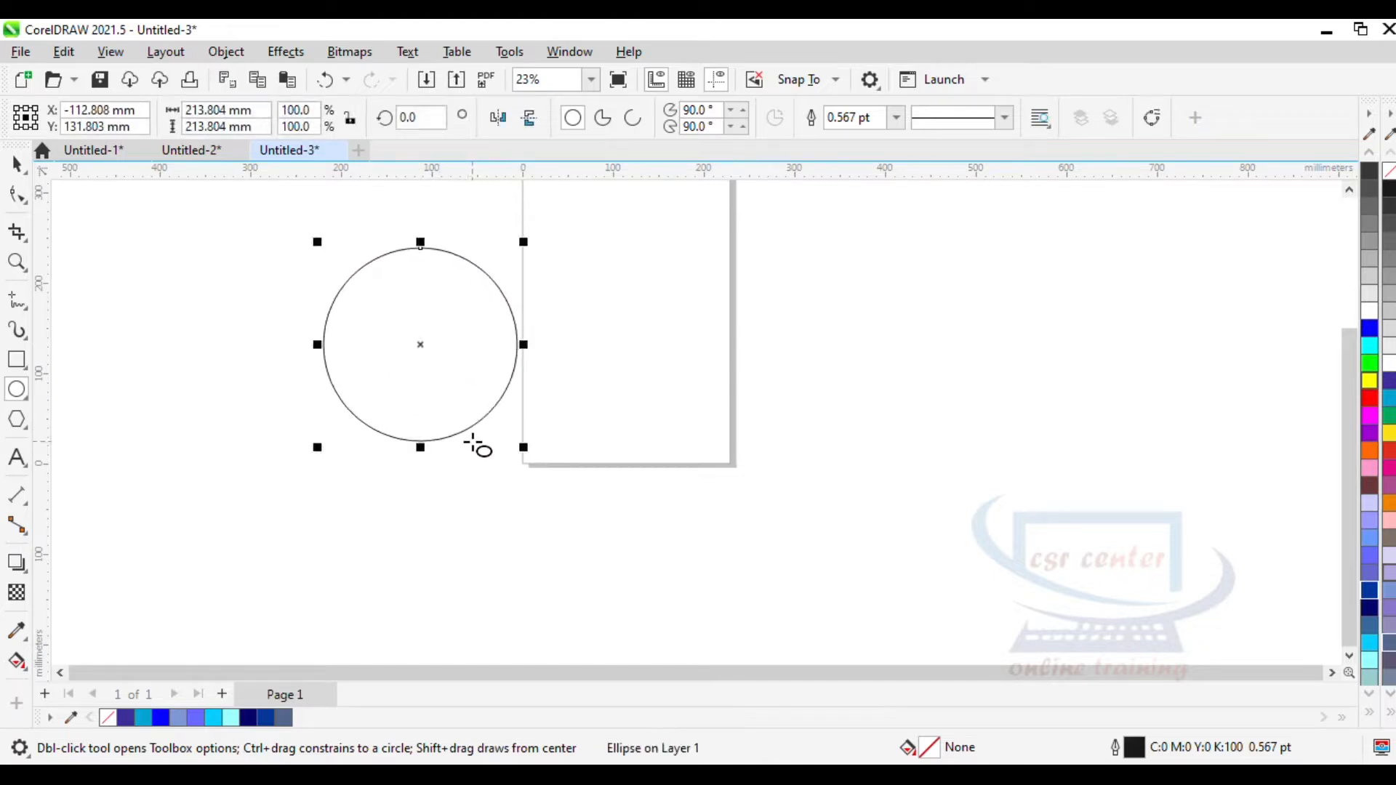
scroll(472, 444, "up", 3)
scroll(467, 429, "down", 2)
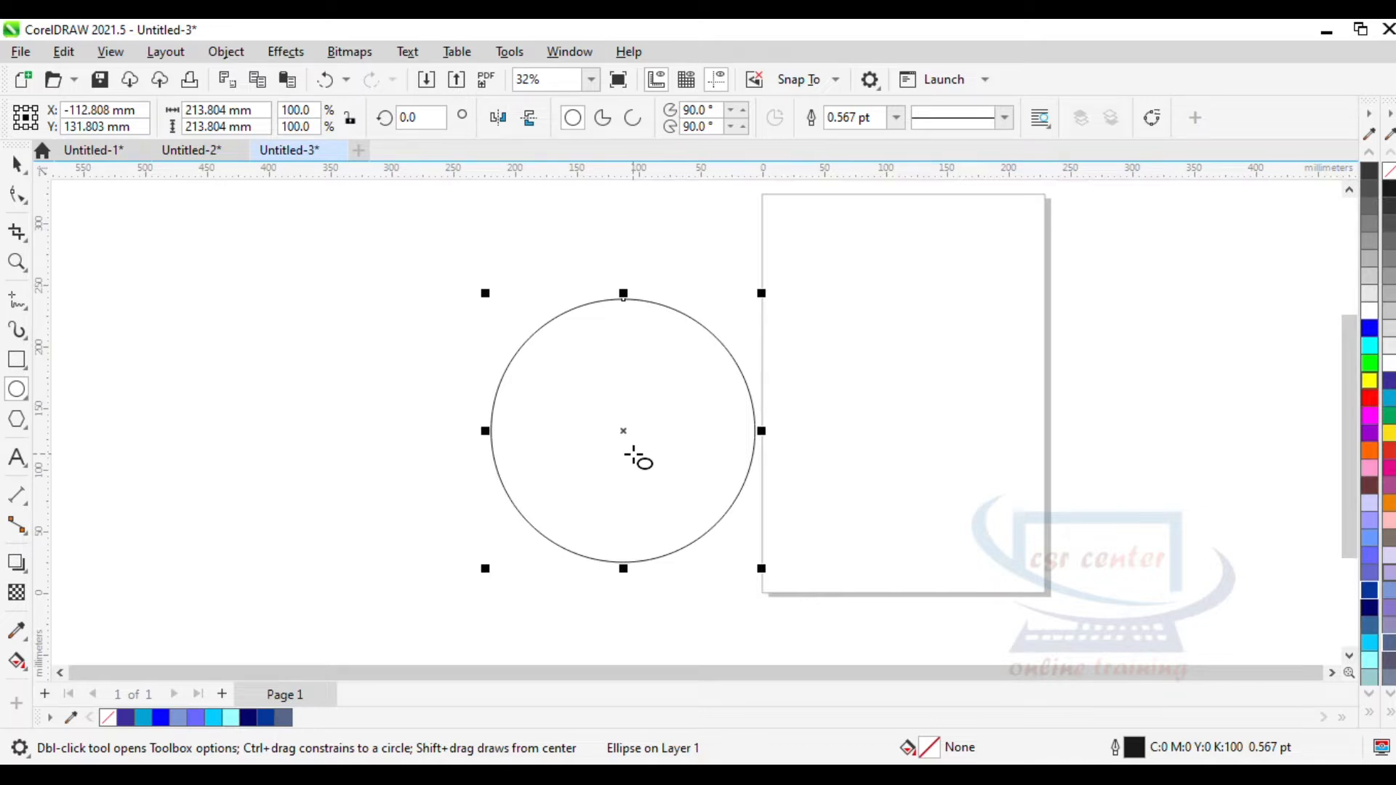
Duplicate the circle six times to build a stack of offset copies.
key("ctrl+d")
key("ctrl+d")
key("ctrl+d")
key("ctrl+d")
key("ctrl+d")
key("ctrl+d")
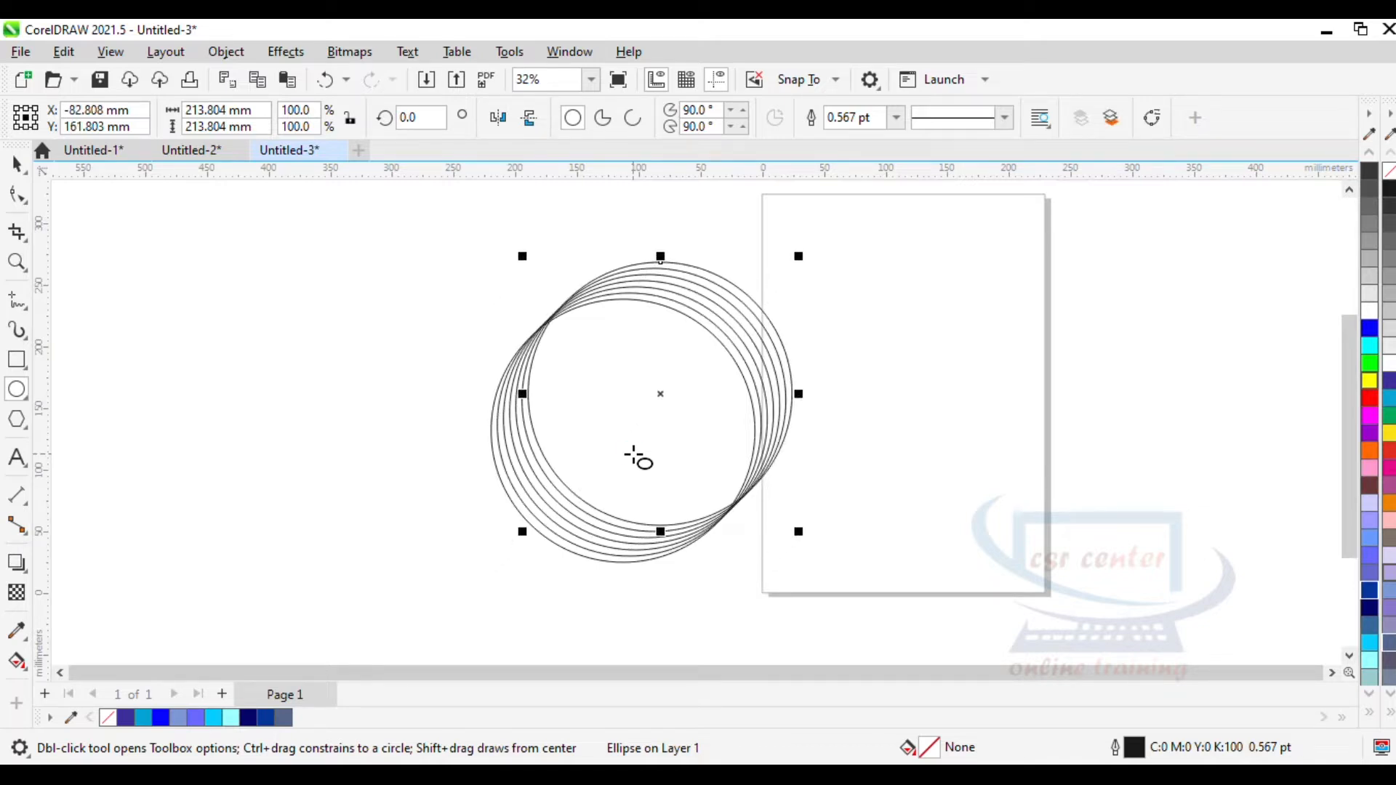
Move the topmost circle out of the stack so that it overlaps the page's right edge.
left_click(17, 164)
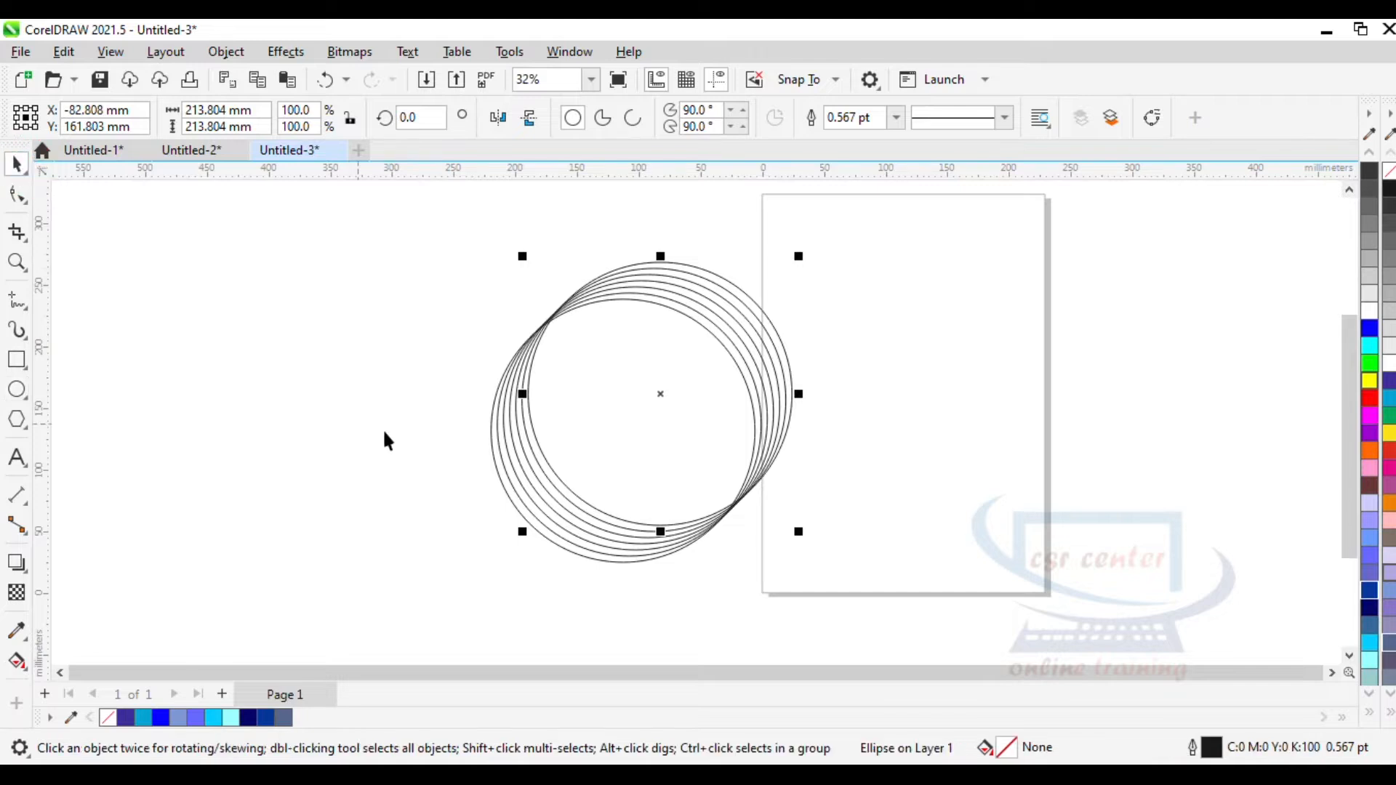
left_click(1332, 673)
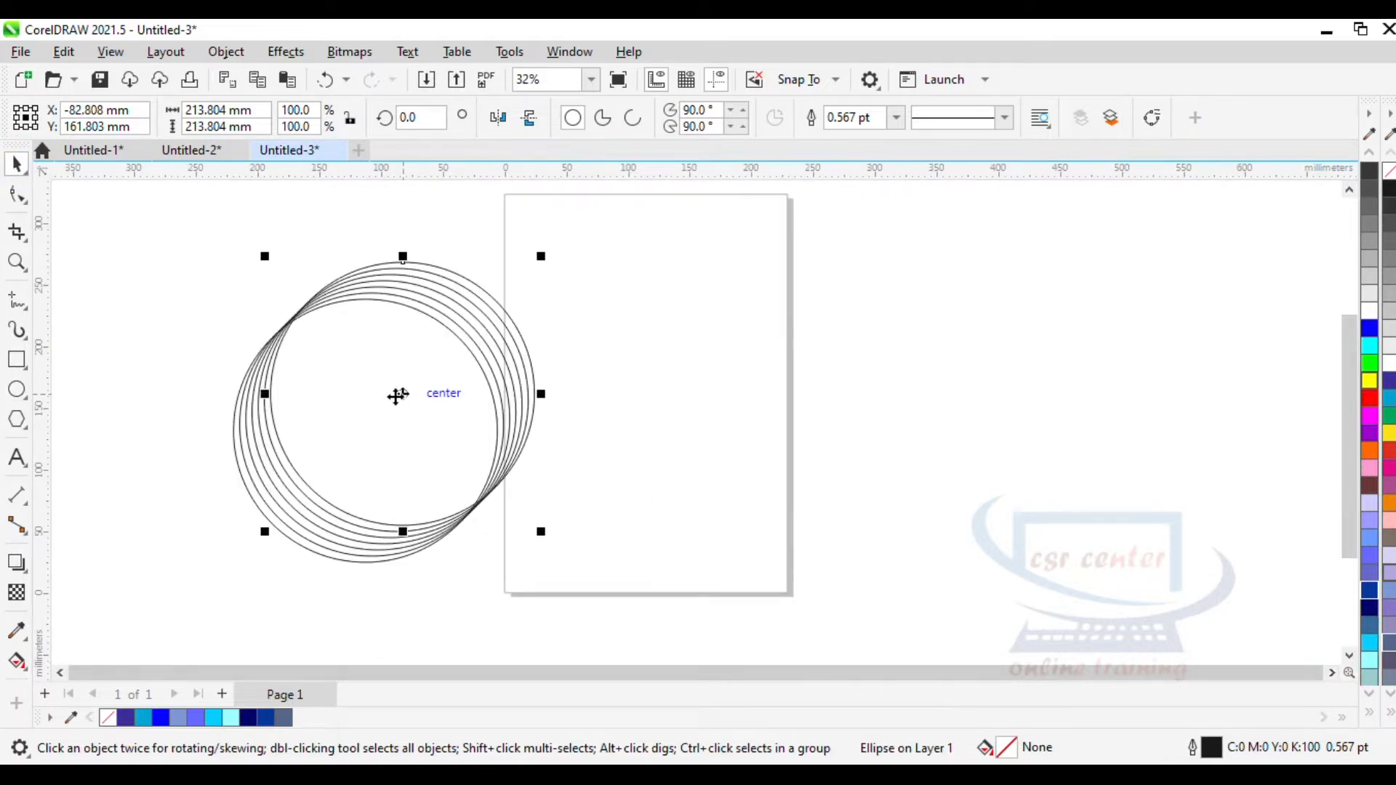
left_click(398, 397)
left_click_drag(408, 404, 846, 440)
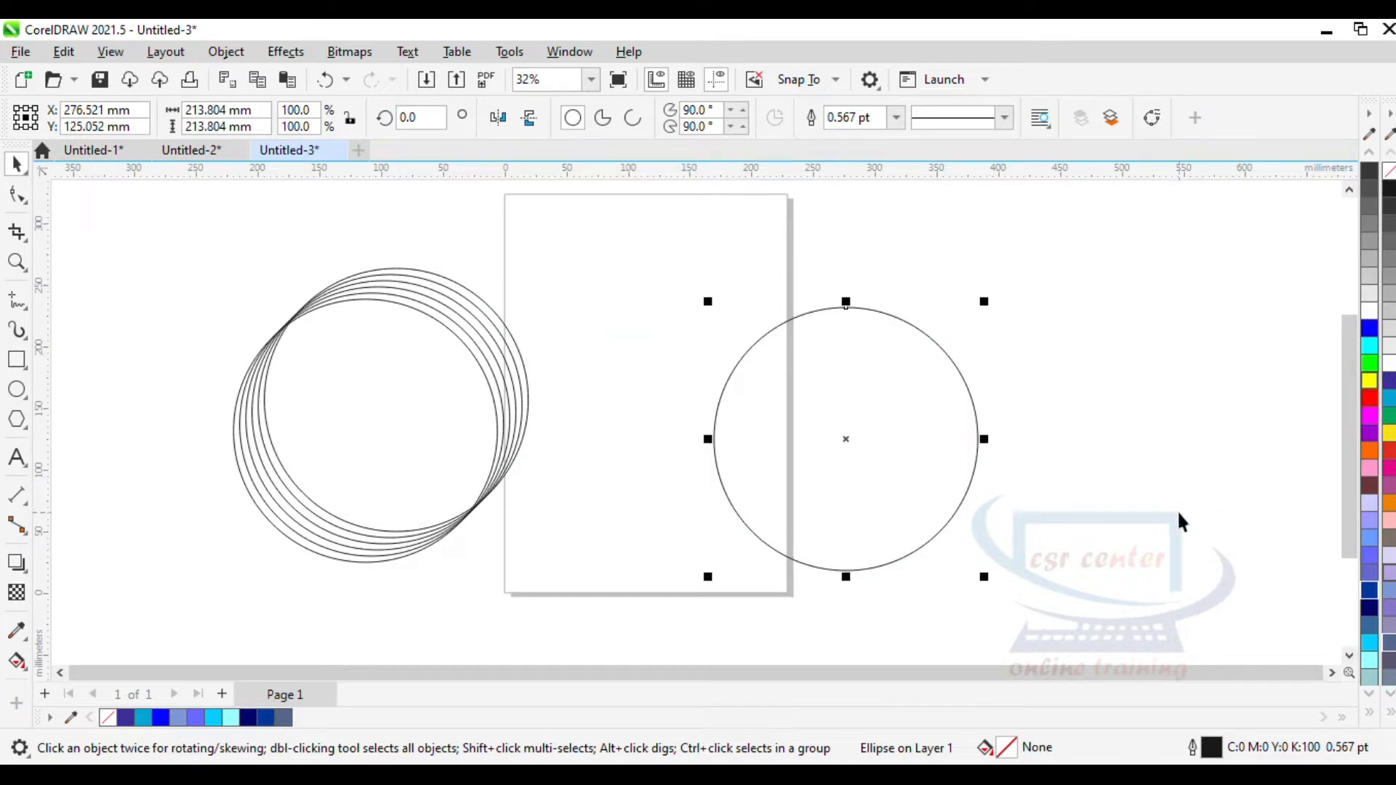
Fill the separated circle with cyan (C100) and give it a blue outline (C100 M100).
left_click(1390, 399)
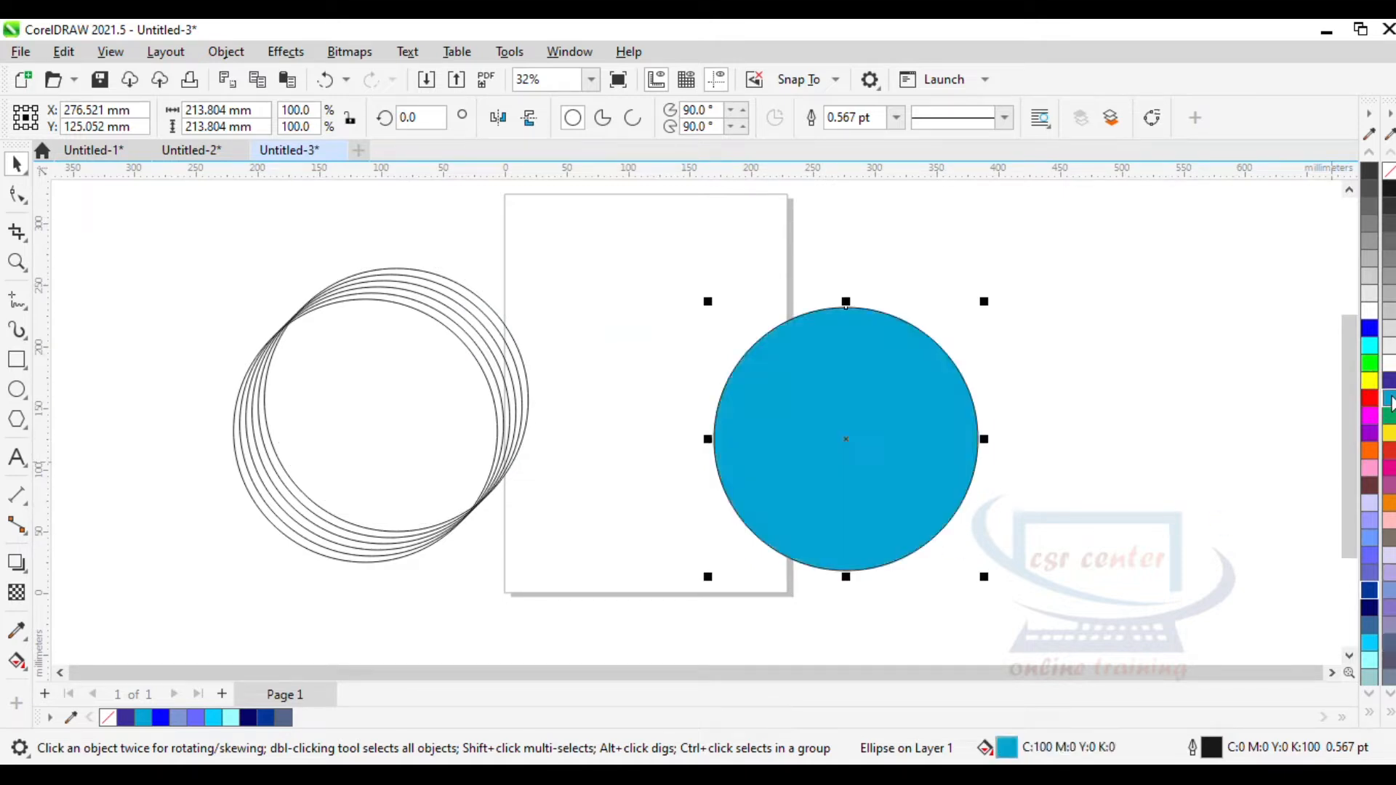
left_click(1389, 711)
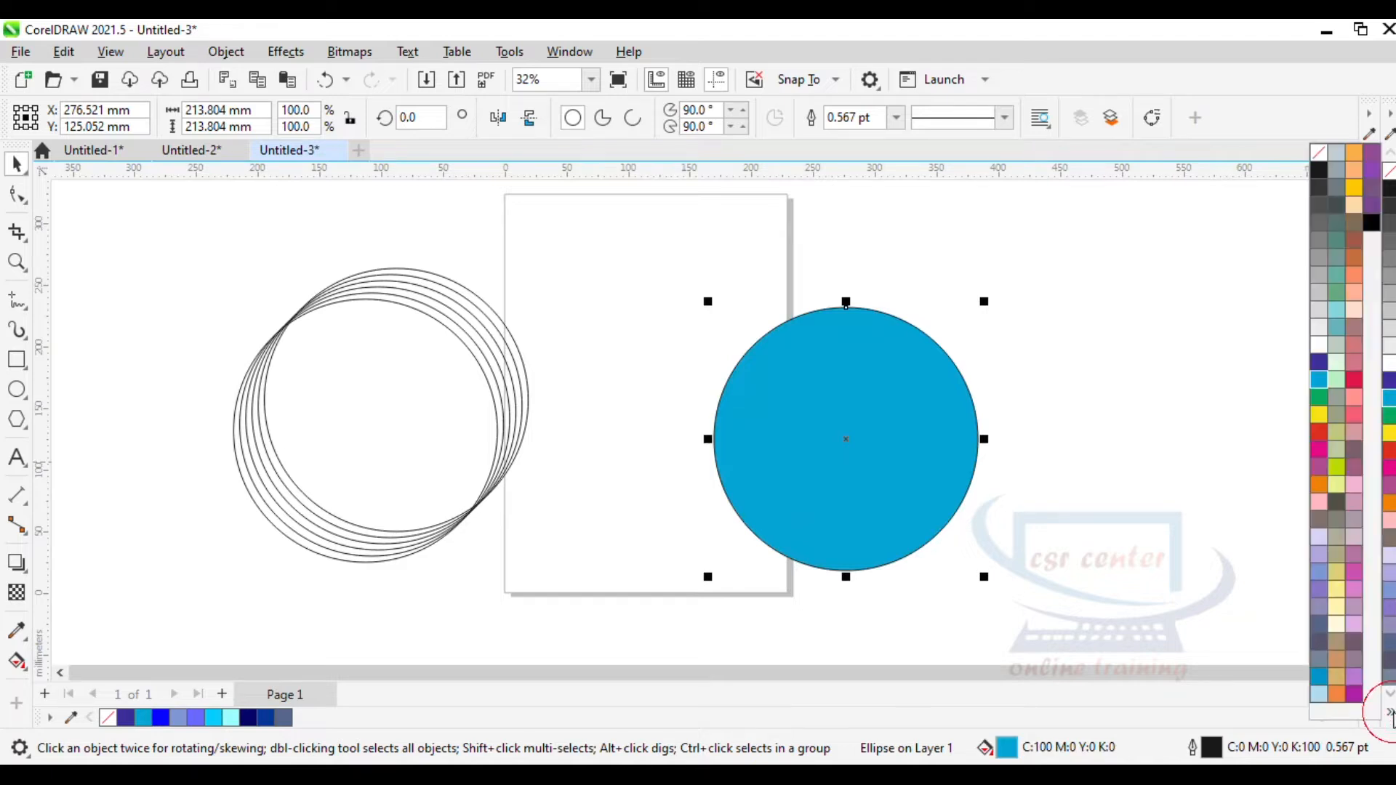
right_click(1317, 362)
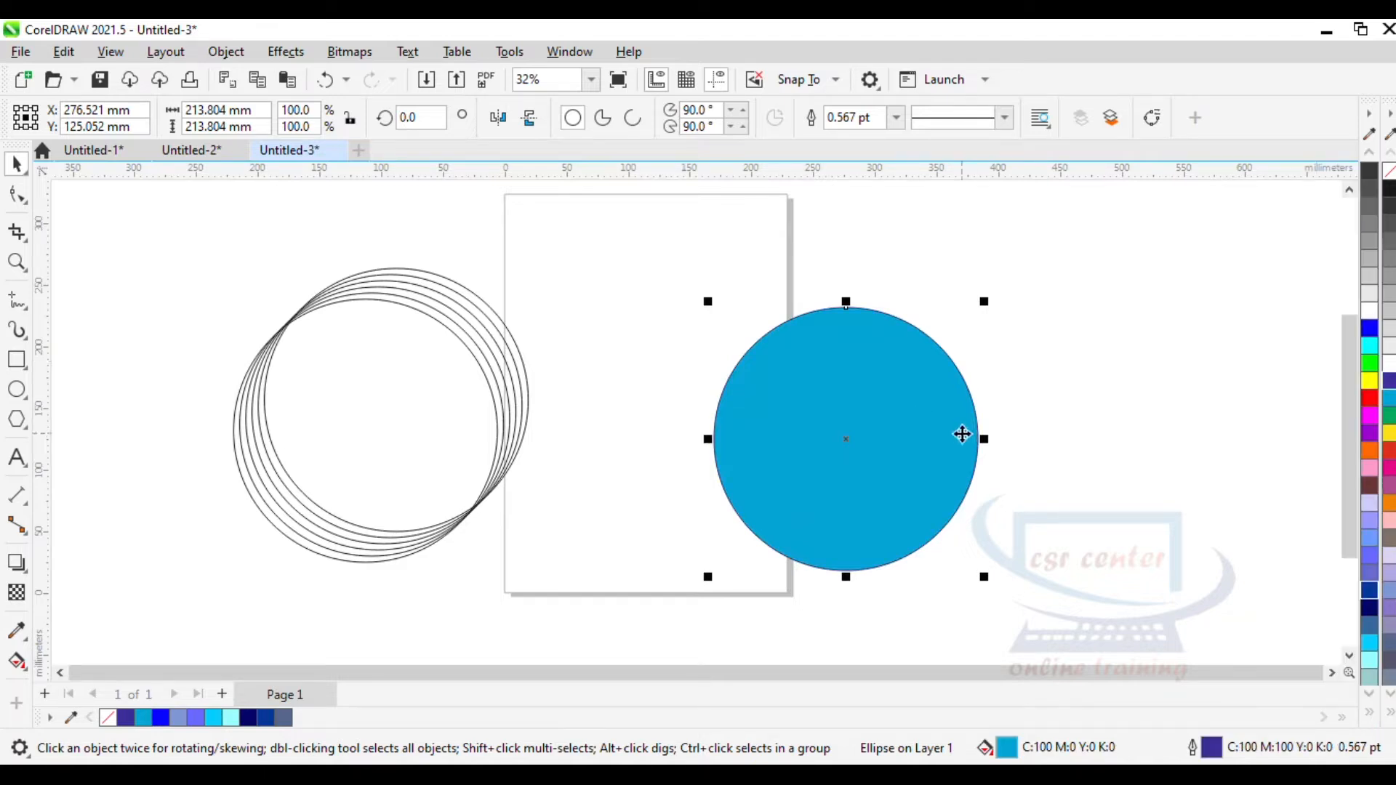
Apply a fountain fill to the cyan circle and set its repeat mode to Repeat and Mirror.
left_click(15, 661)
left_click(80, 667)
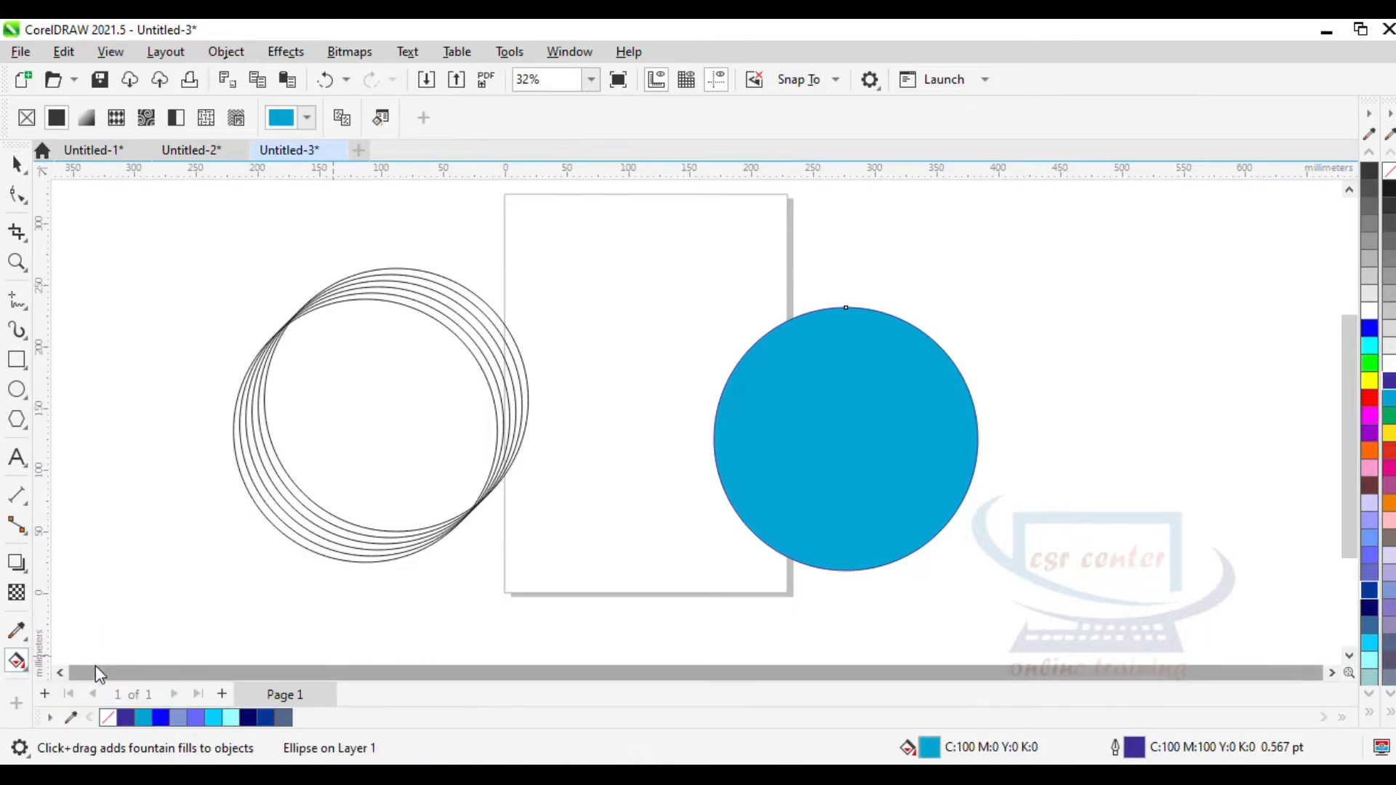
left_click(83, 118)
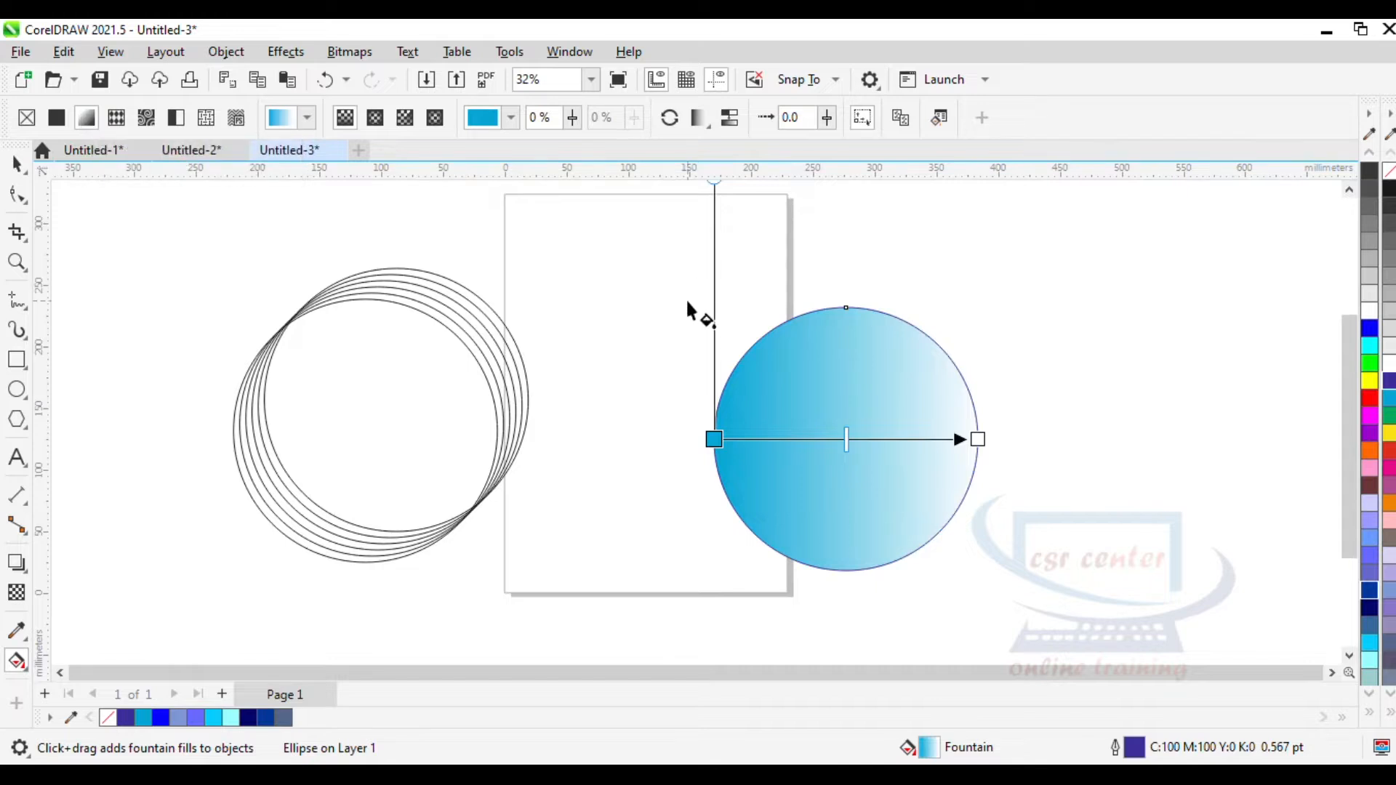
left_click(699, 118)
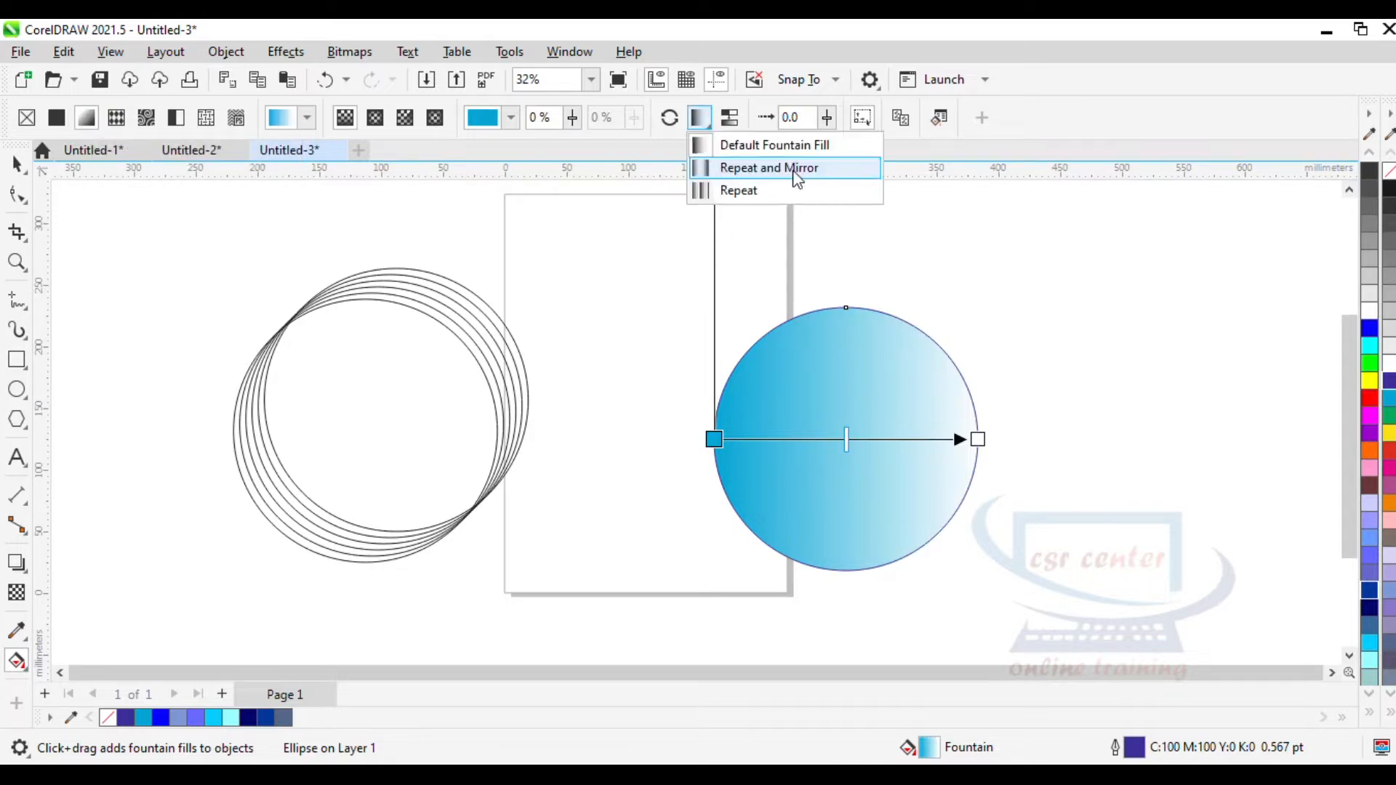
left_click(797, 173)
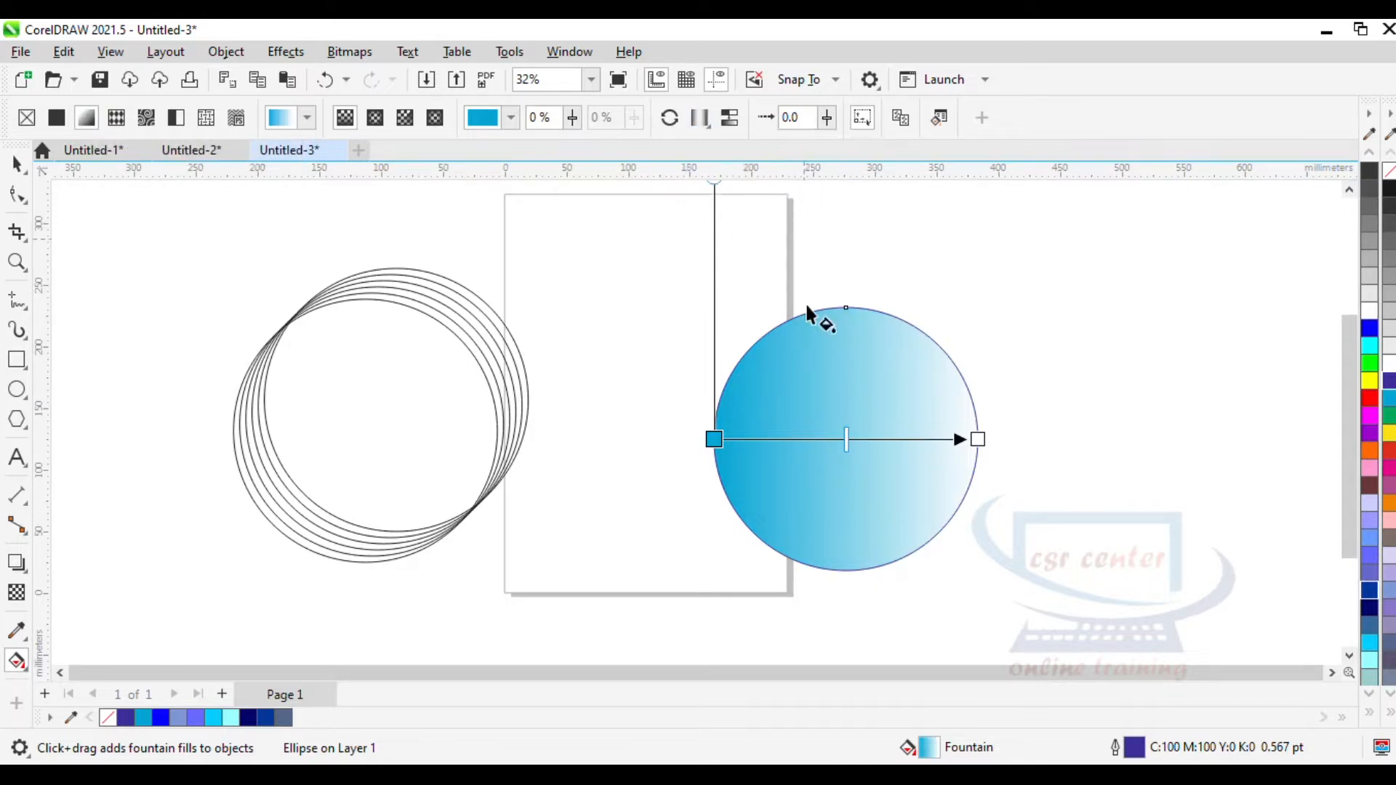
Adjust the circle's gradient so it fades diagonally toward its lower right, and move the circle clear of the page's right side.
left_click_drag(713, 439, 856, 345)
left_click_drag(952, 223, 765, 540)
left_click_drag(977, 440, 1007, 518)
left_click_drag(662, 607, 740, 608)
left_click_drag(858, 343, 831, 394)
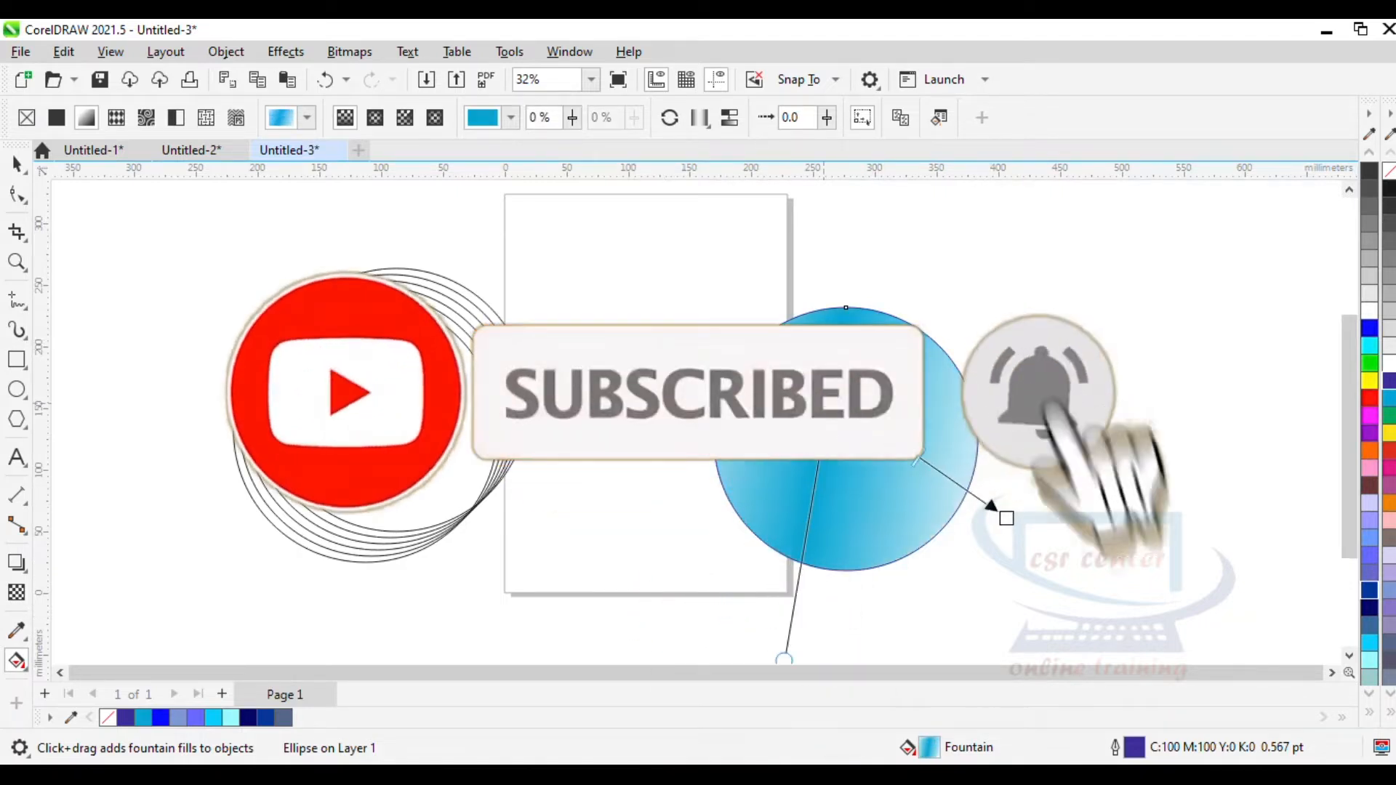
left_click(830, 415)
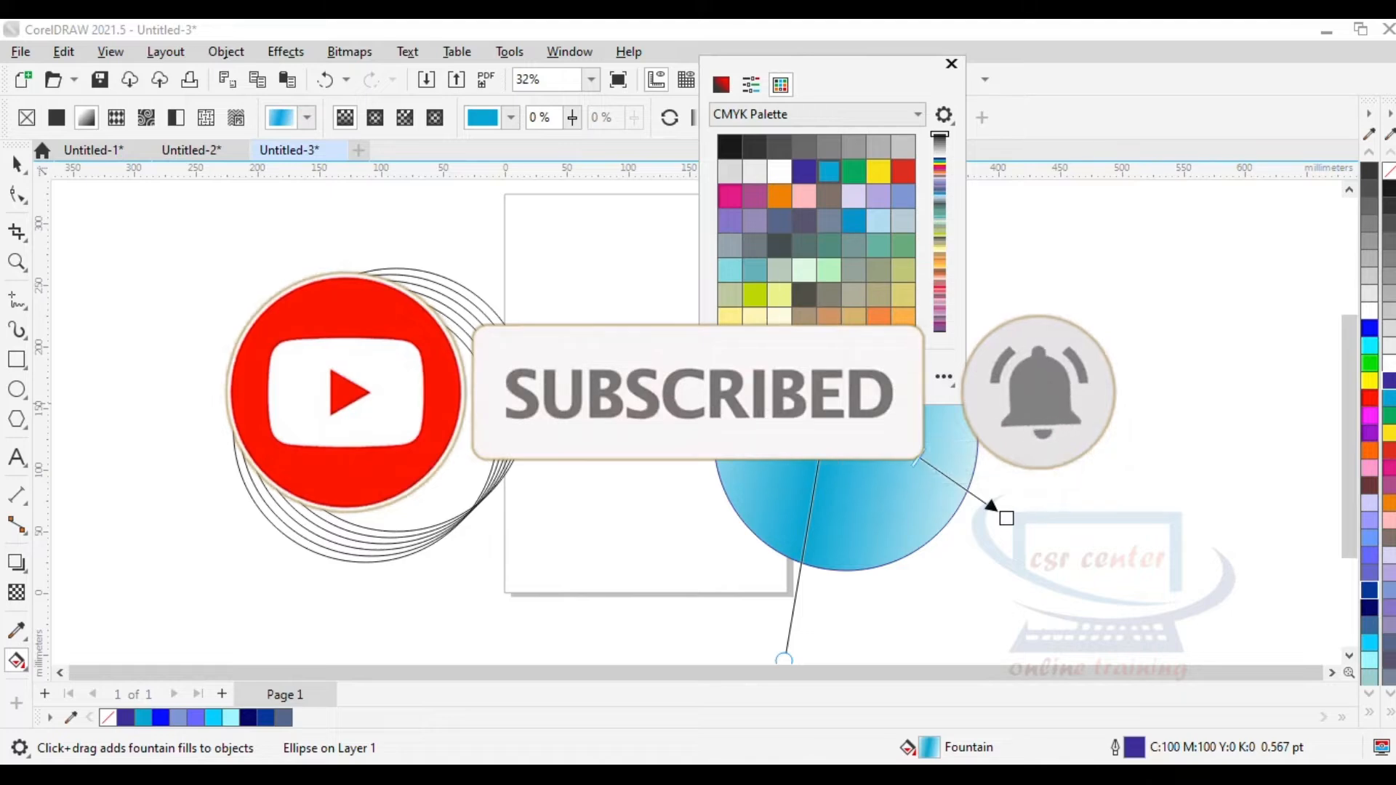
left_click(829, 394)
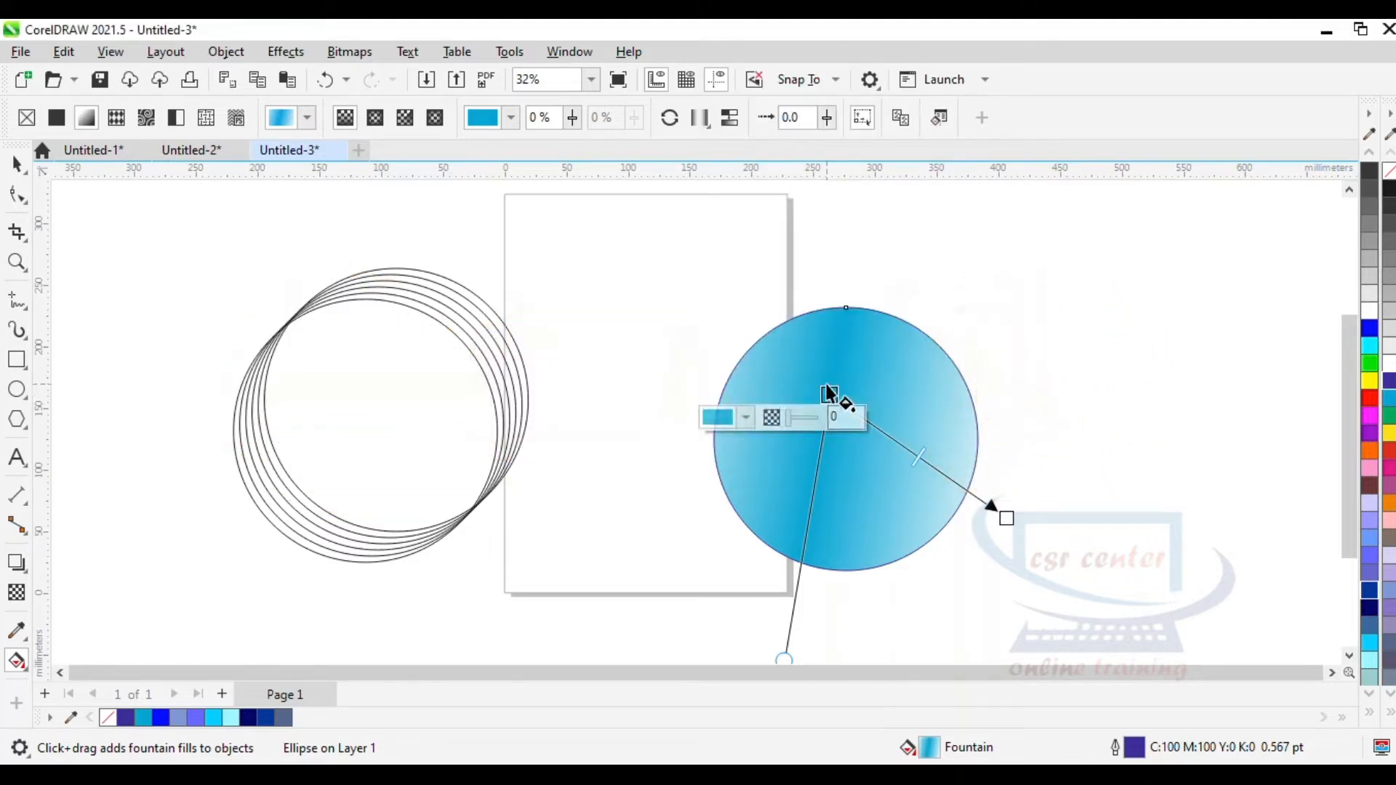
left_click_drag(826, 388, 816, 385)
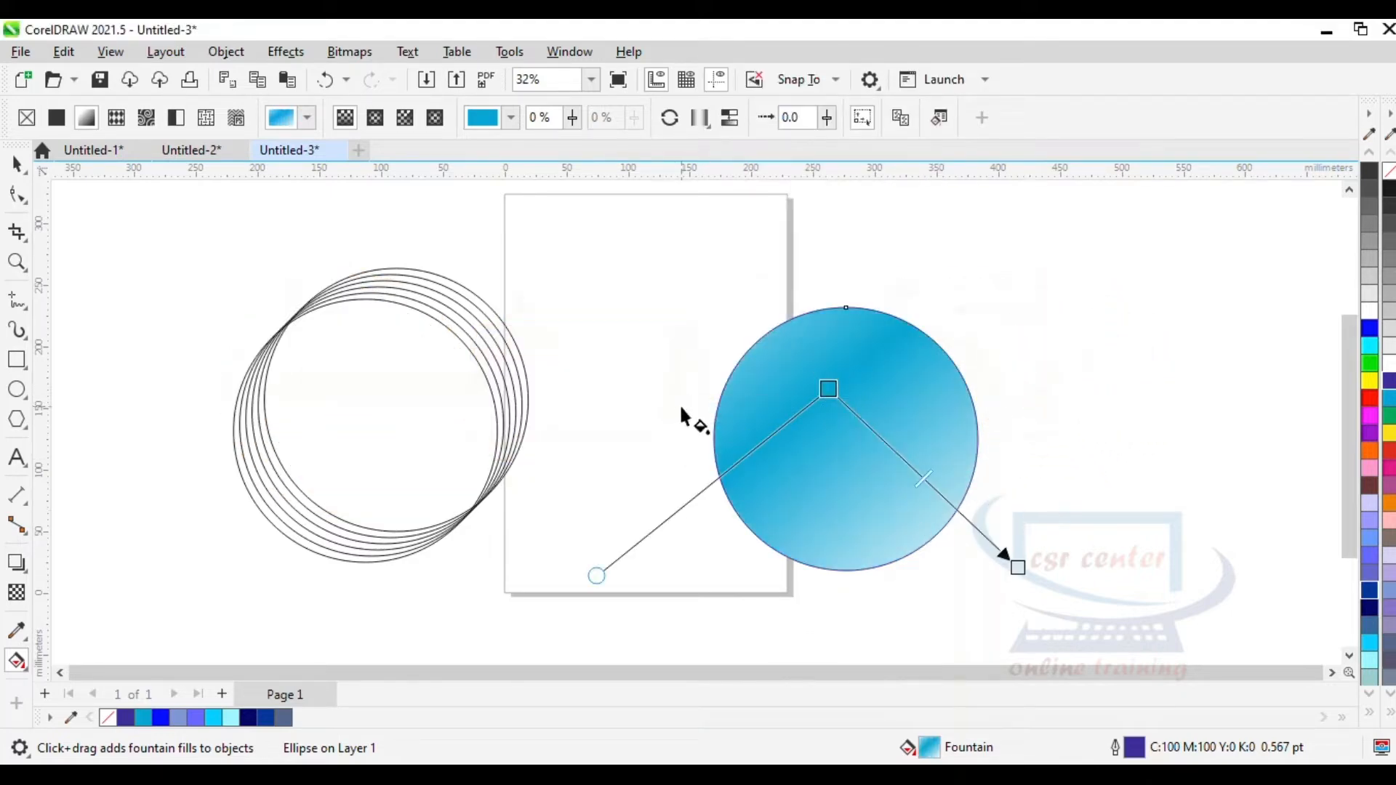
left_click(16, 164)
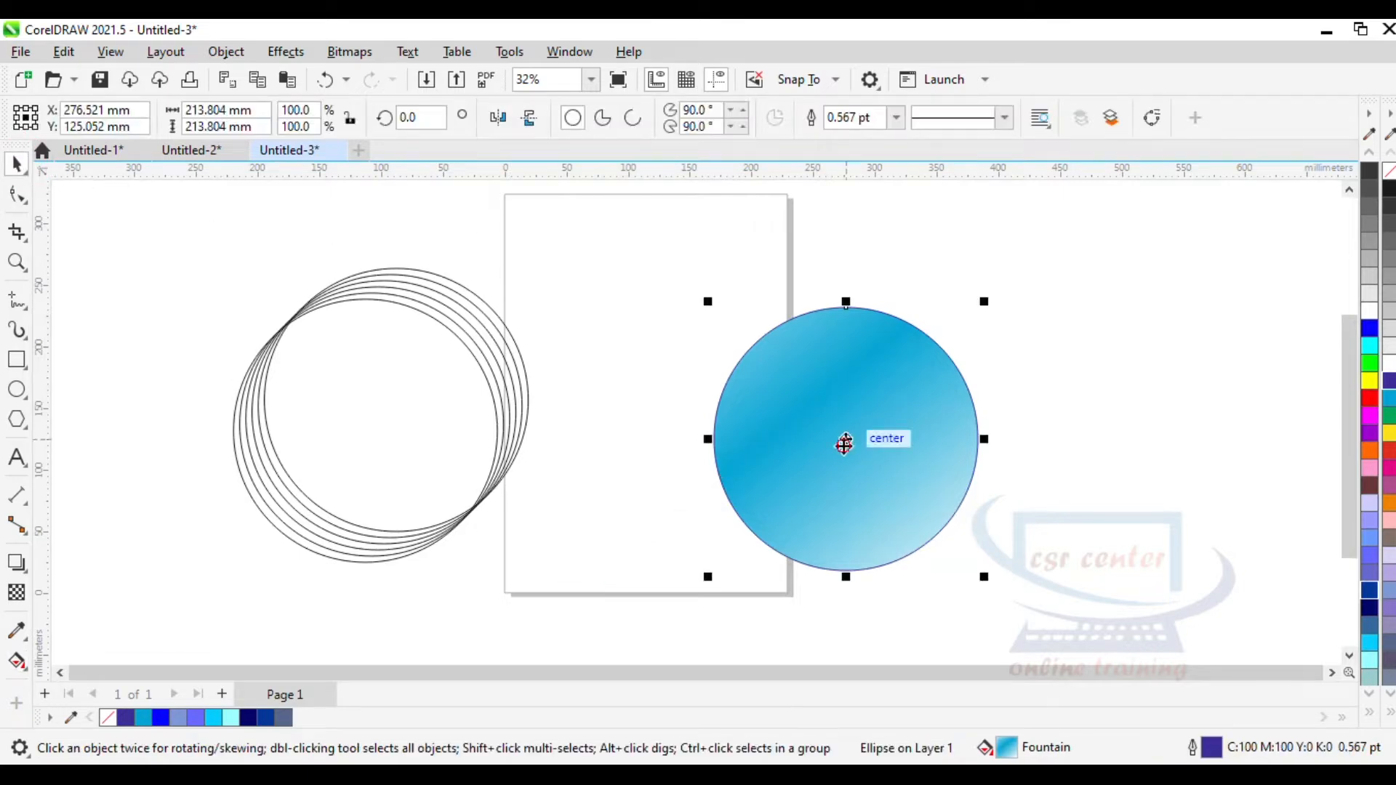
left_click_drag(843, 440, 1006, 386)
Move the next circle from the stack onto the page and give it an Ice Blue (#99FFFF) fill and outline.
left_click(437, 337)
left_click_drag(481, 400, 719, 412)
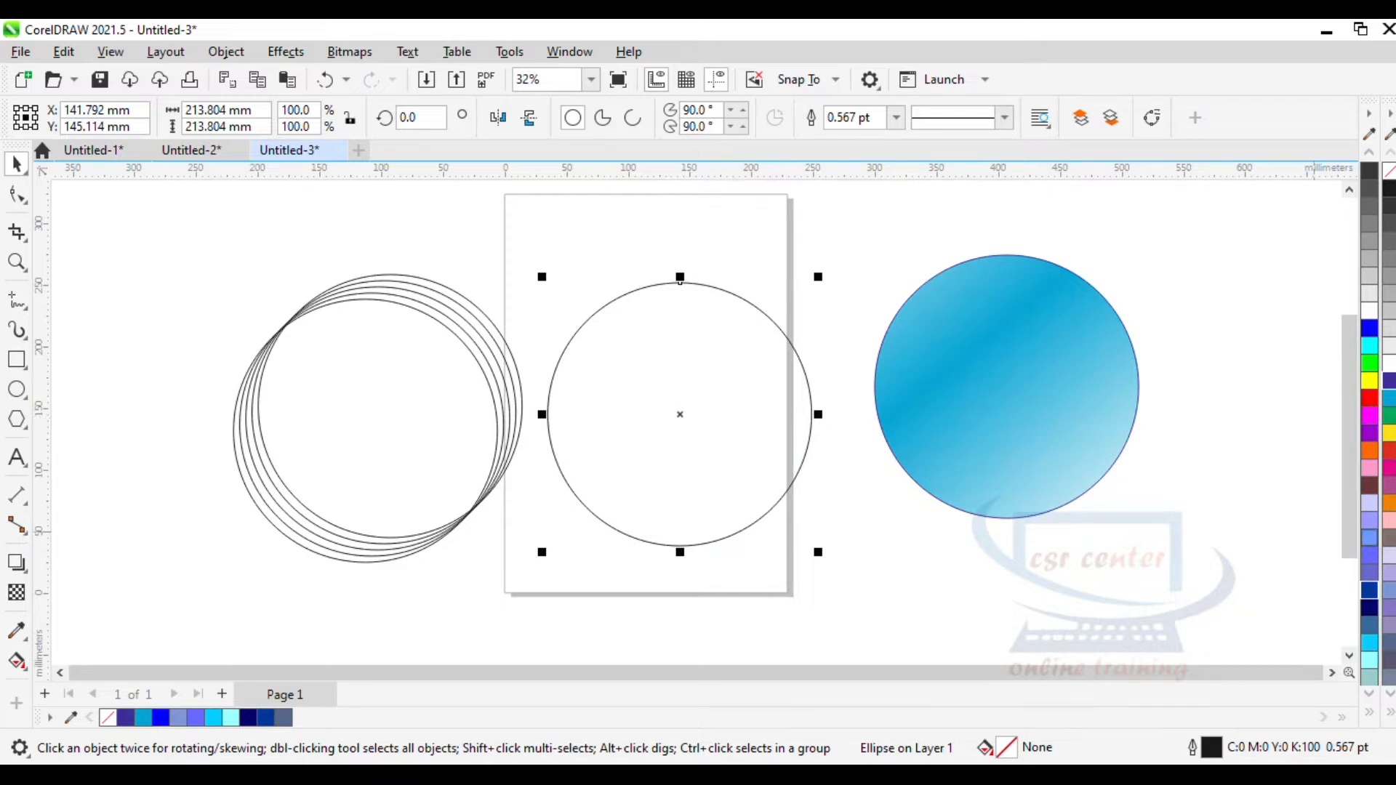
left_click(1369, 658)
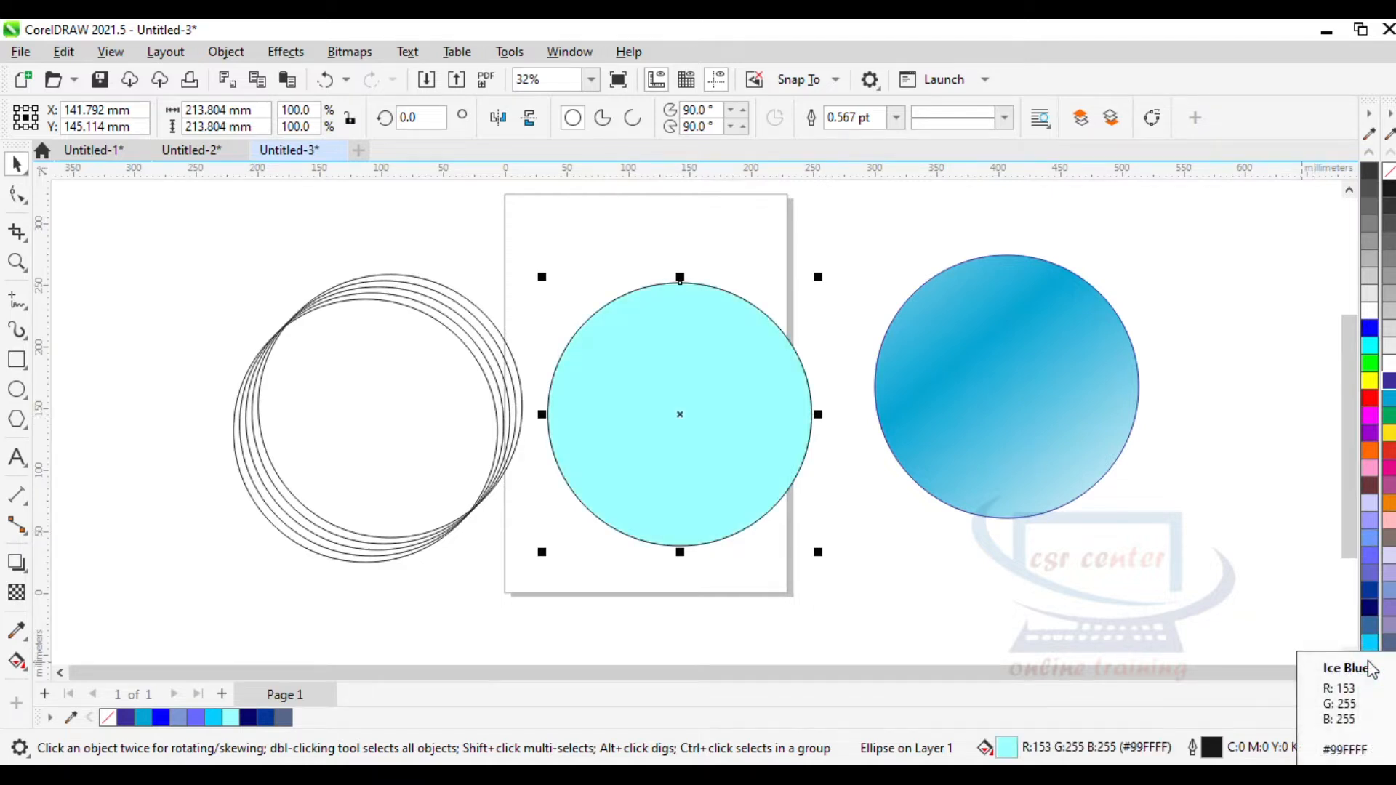
left_click(1239, 564)
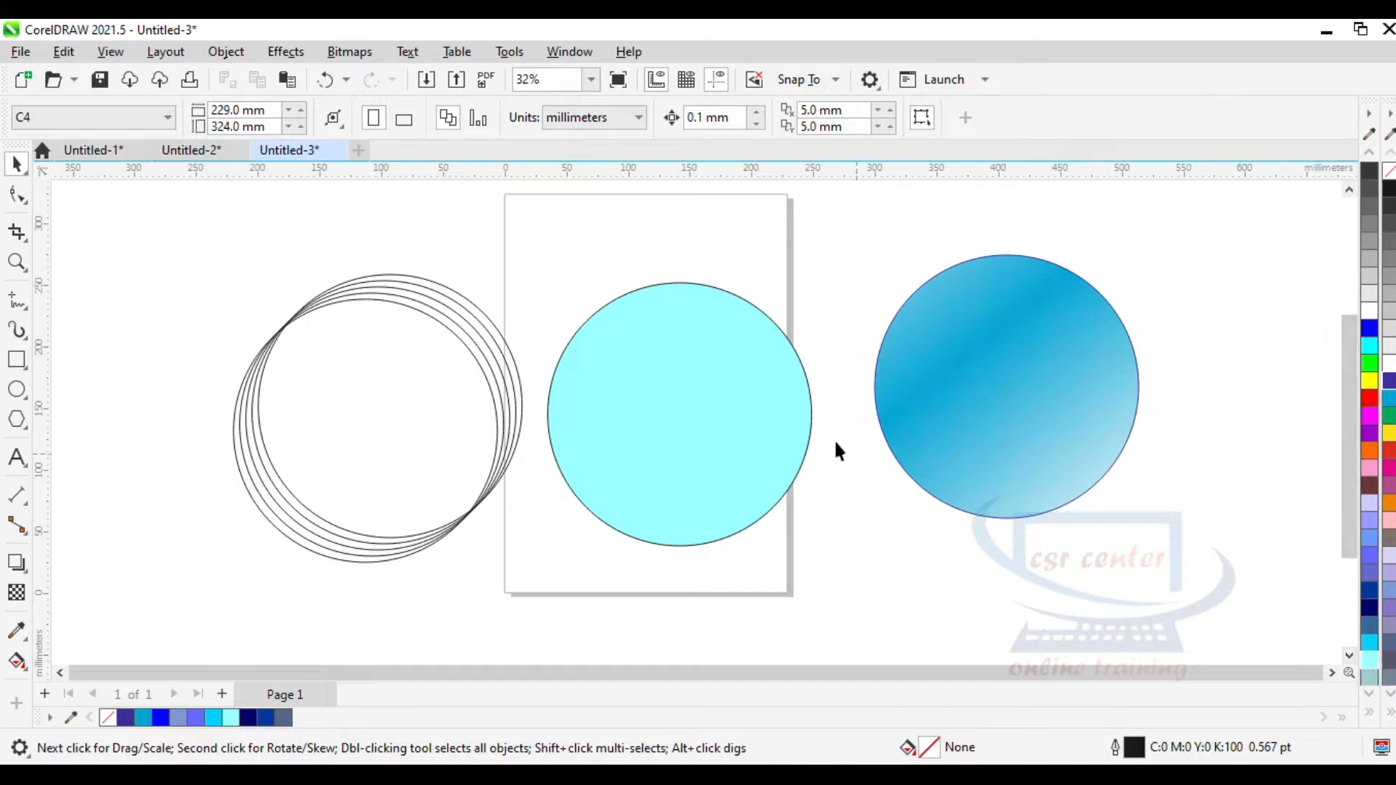
key("Tab")
right_click(1369, 642)
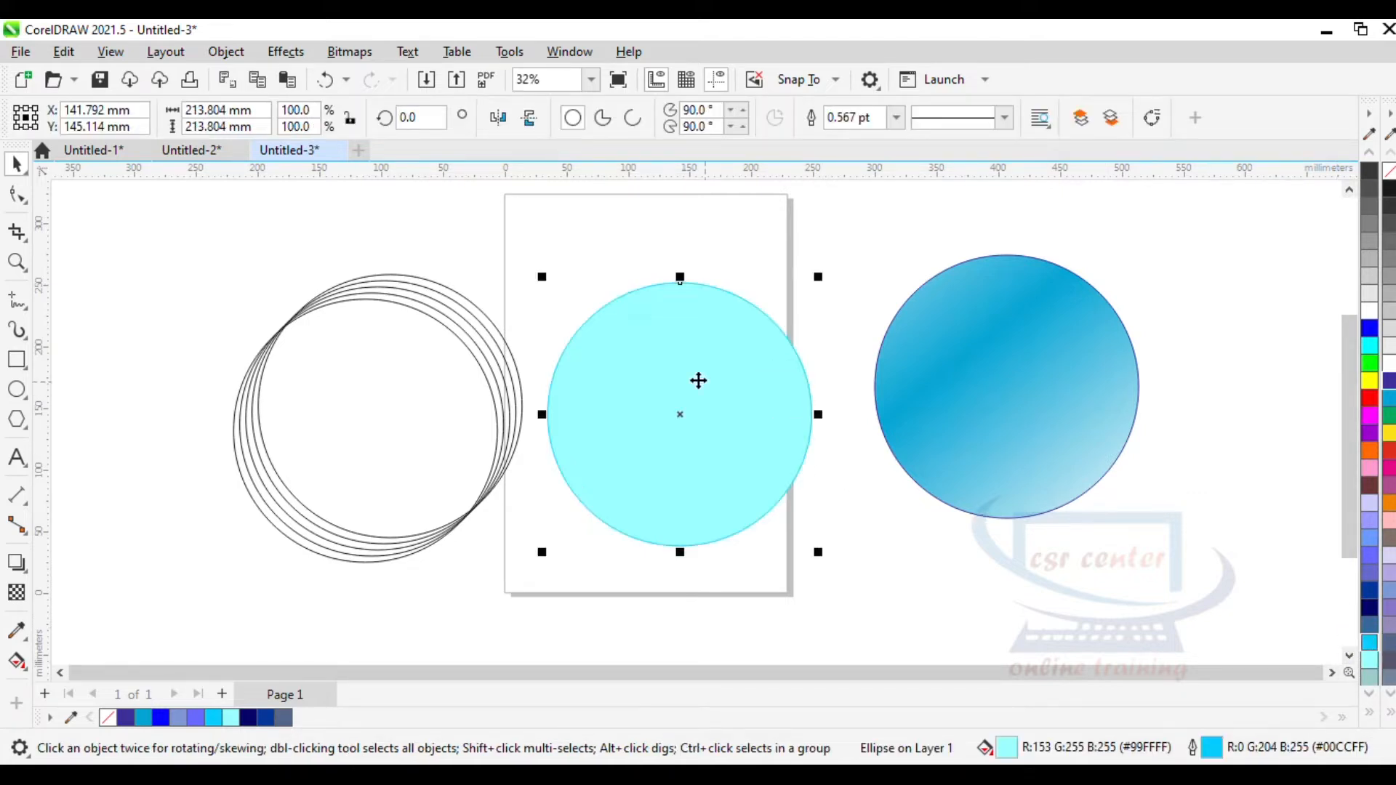
right_click(1368, 659)
Apply a downward-fading fountain fill to the Ice Blue circle and move it off the page, partly behind the cyan gradient circle.
left_click(21, 661)
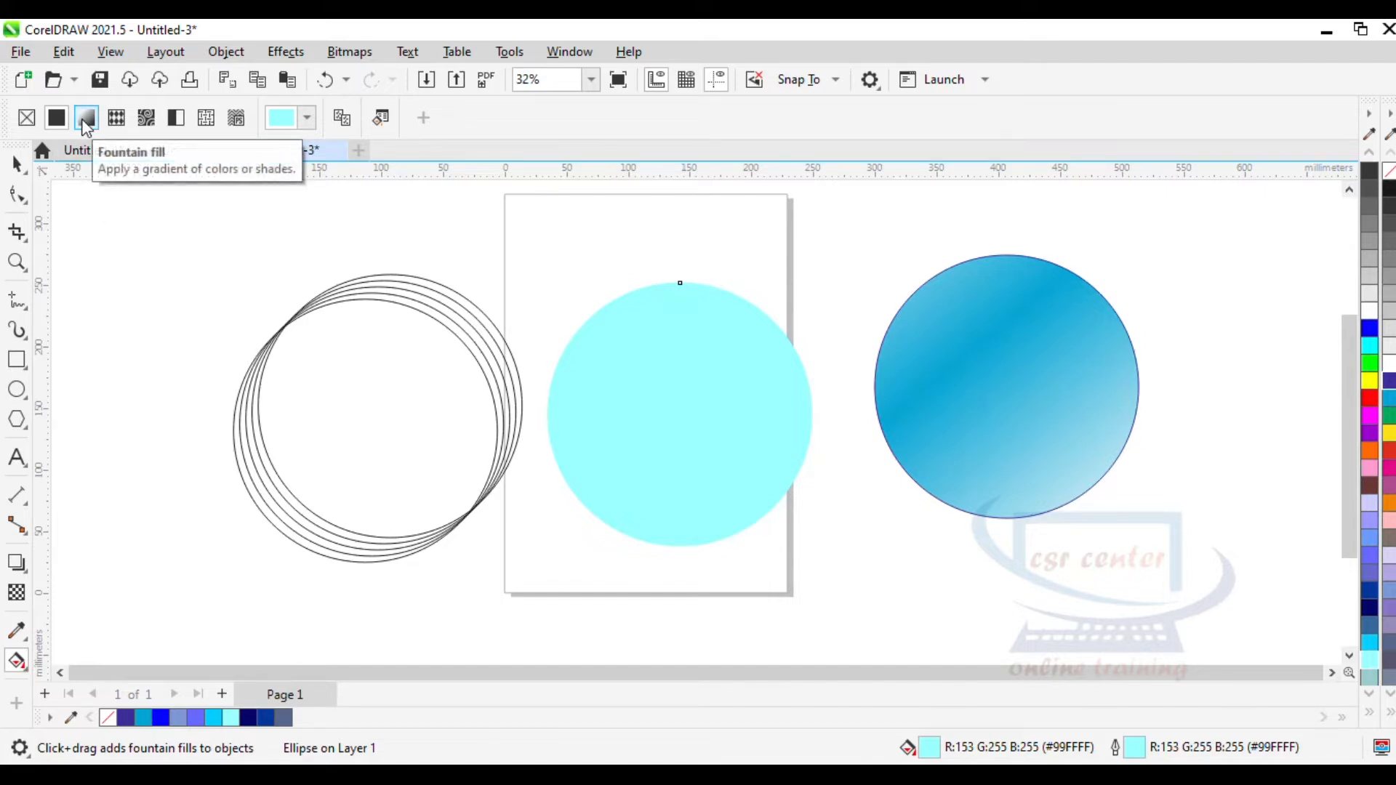
left_click(86, 119)
left_click_drag(548, 415, 634, 341)
scroll(634, 341, "down", 1)
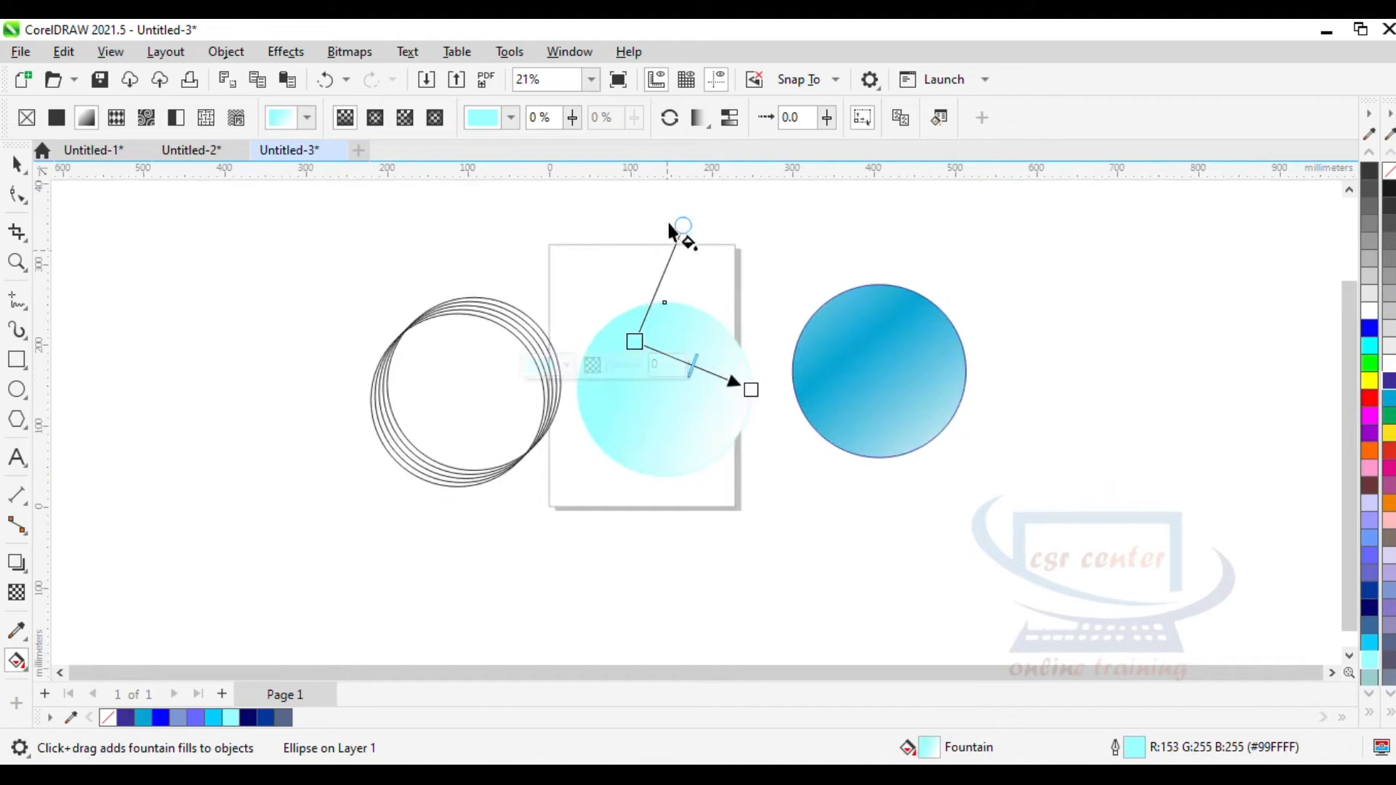
left_click_drag(682, 226, 587, 475)
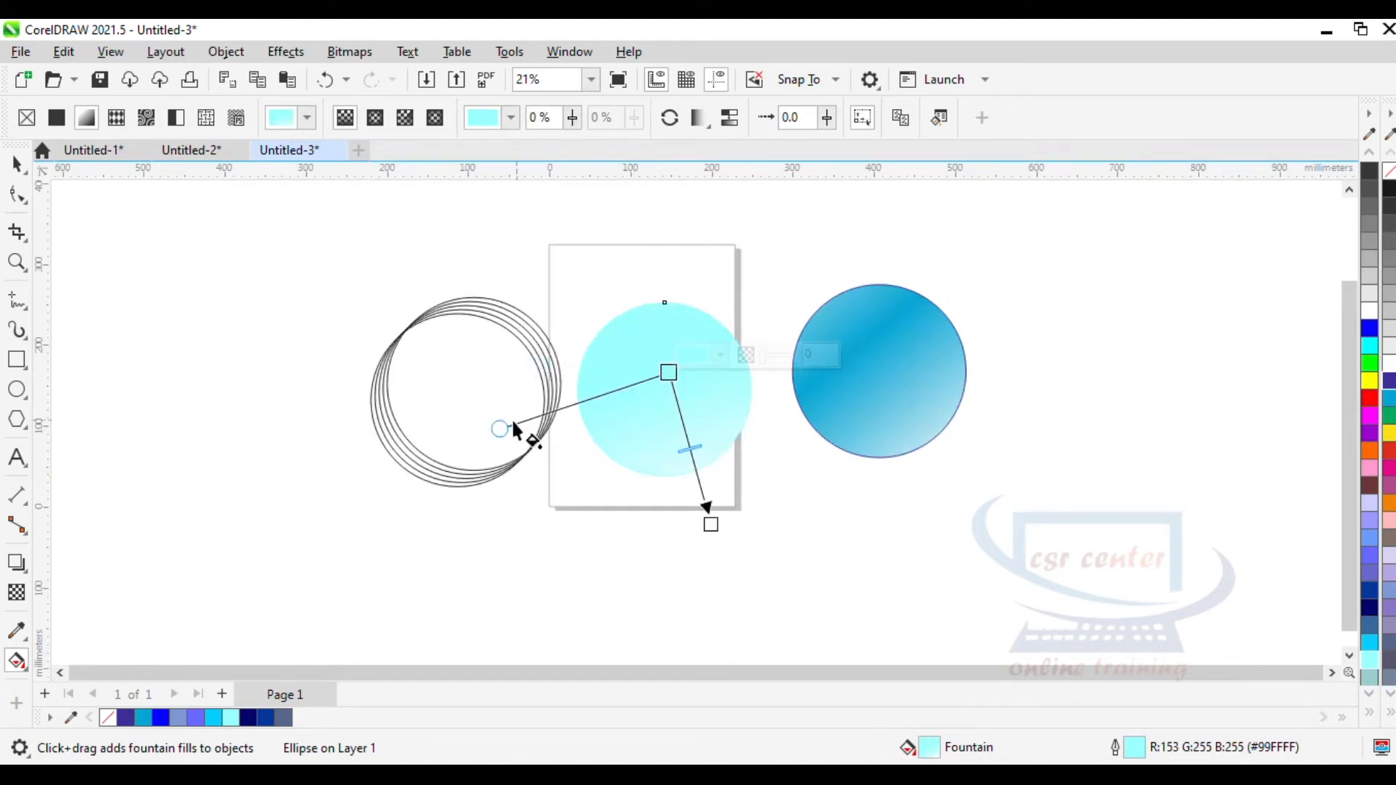
left_click_drag(502, 427, 518, 403)
scroll(708, 382, "up", 3)
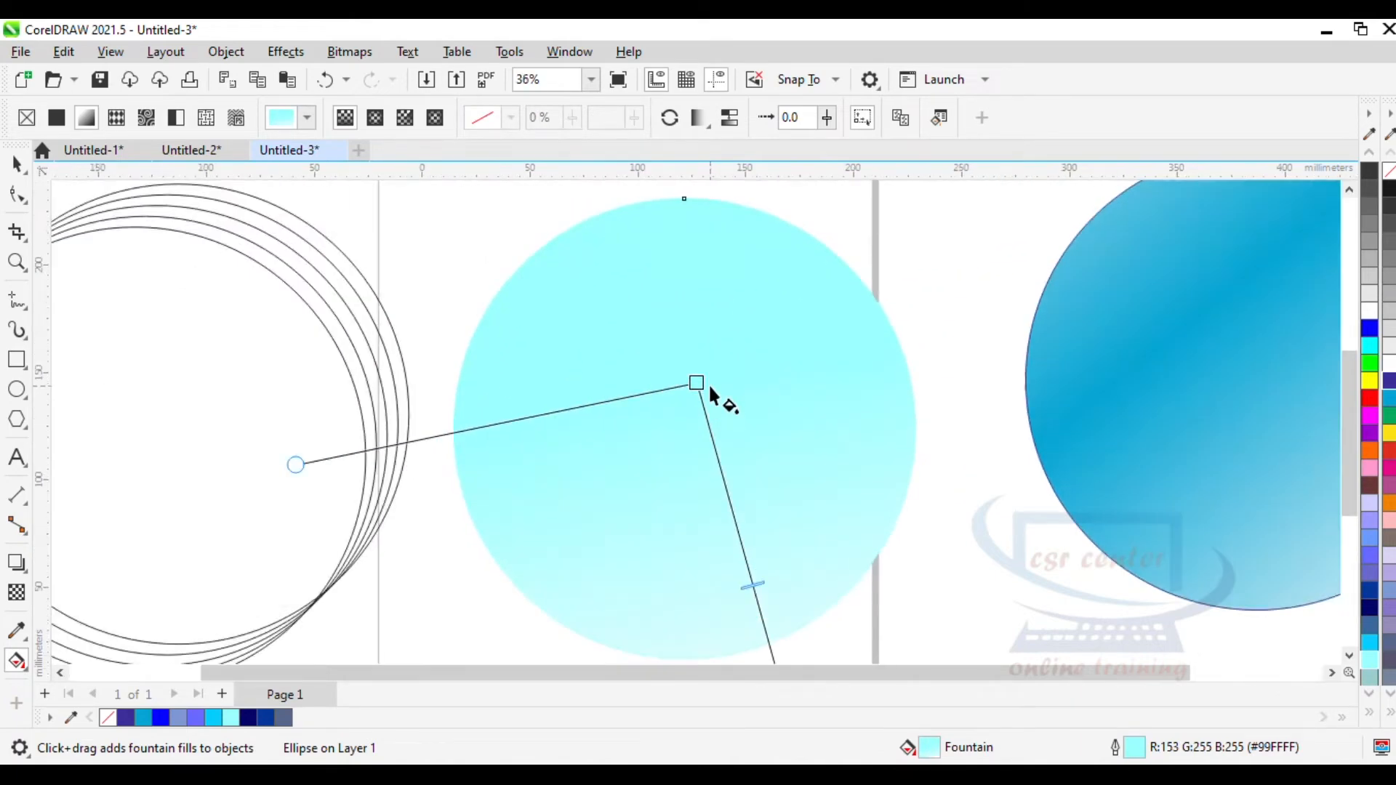
scroll(708, 382, "down", 1)
scroll(709, 381, "down", 1)
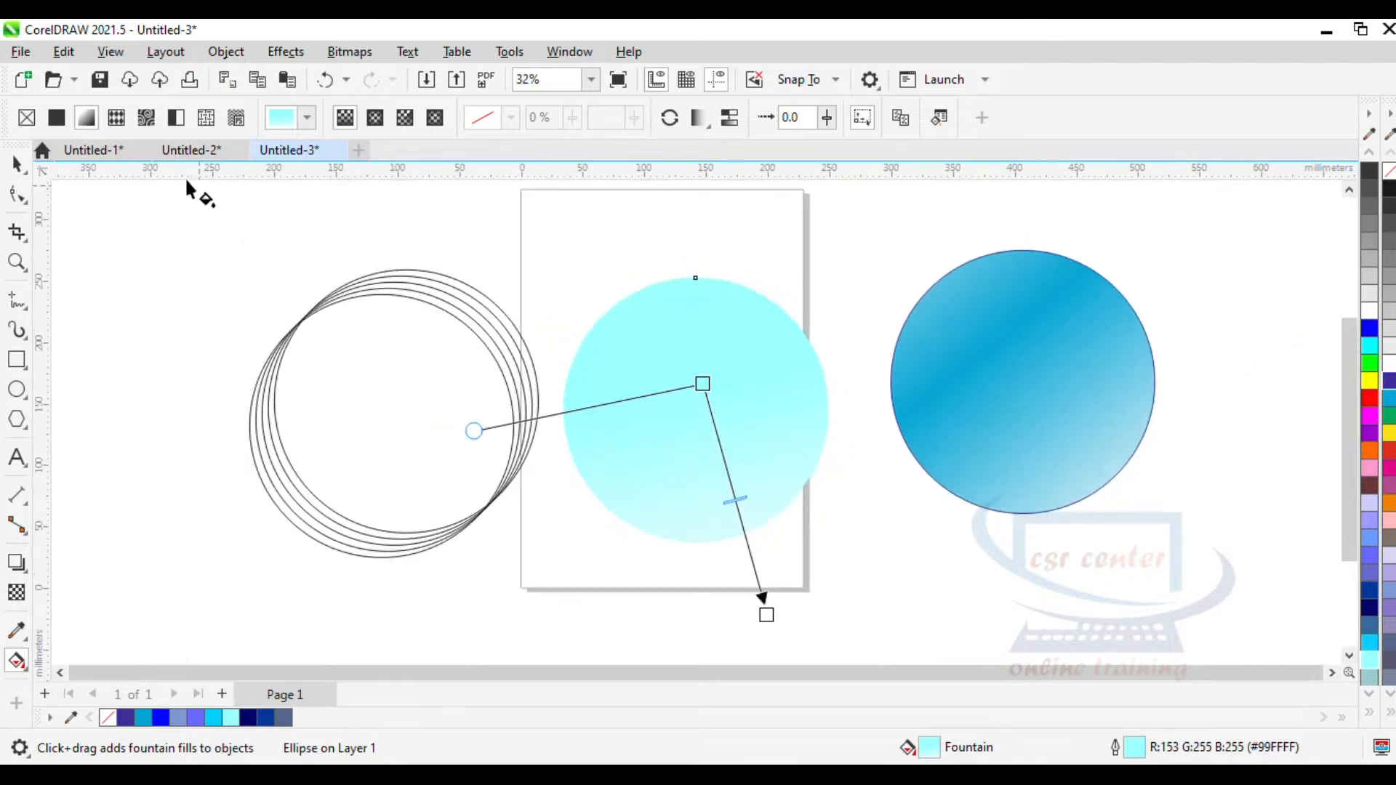
left_click(16, 165)
left_click_drag(713, 407, 1132, 486)
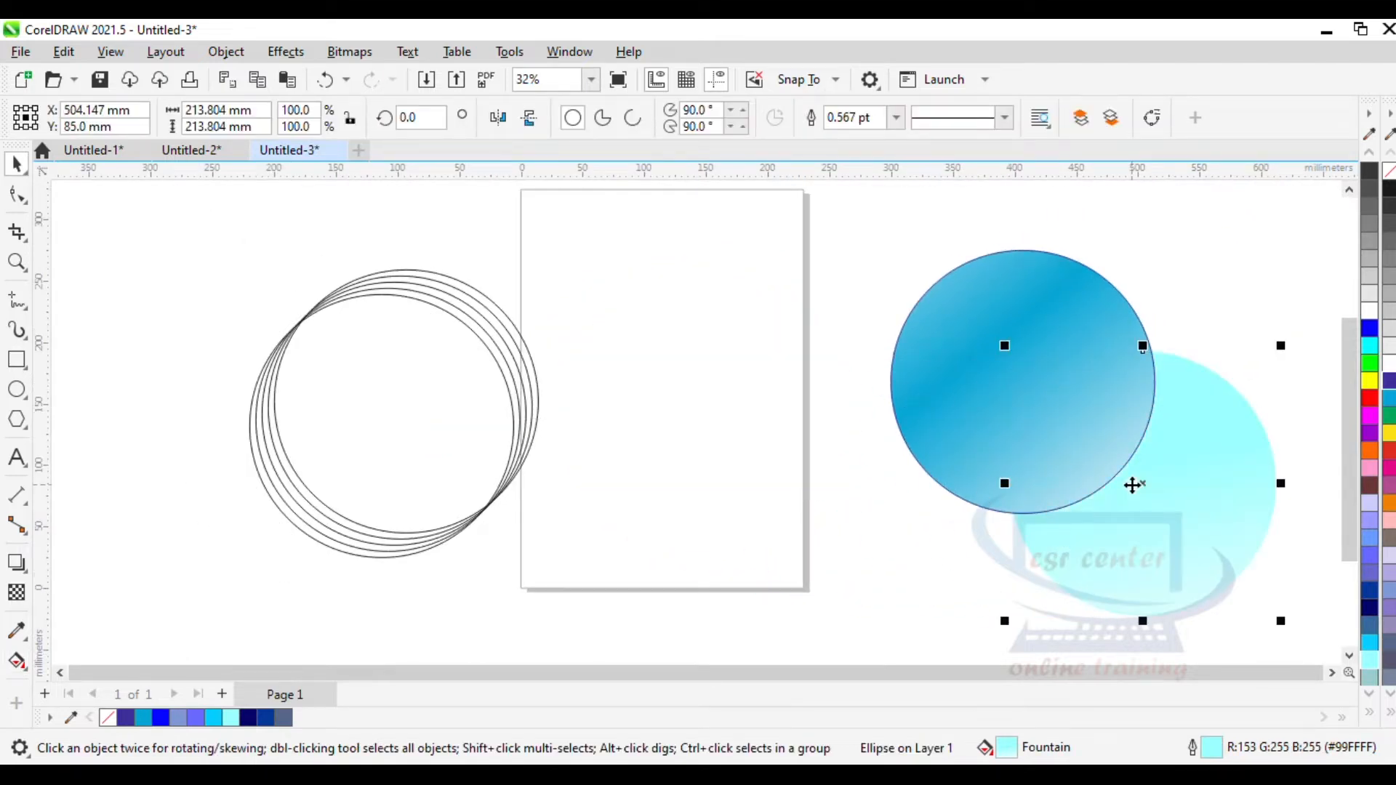
Move another circle from the stack onto the page and fill it with Blue (C100 M100).
left_click_drag(473, 312, 700, 328)
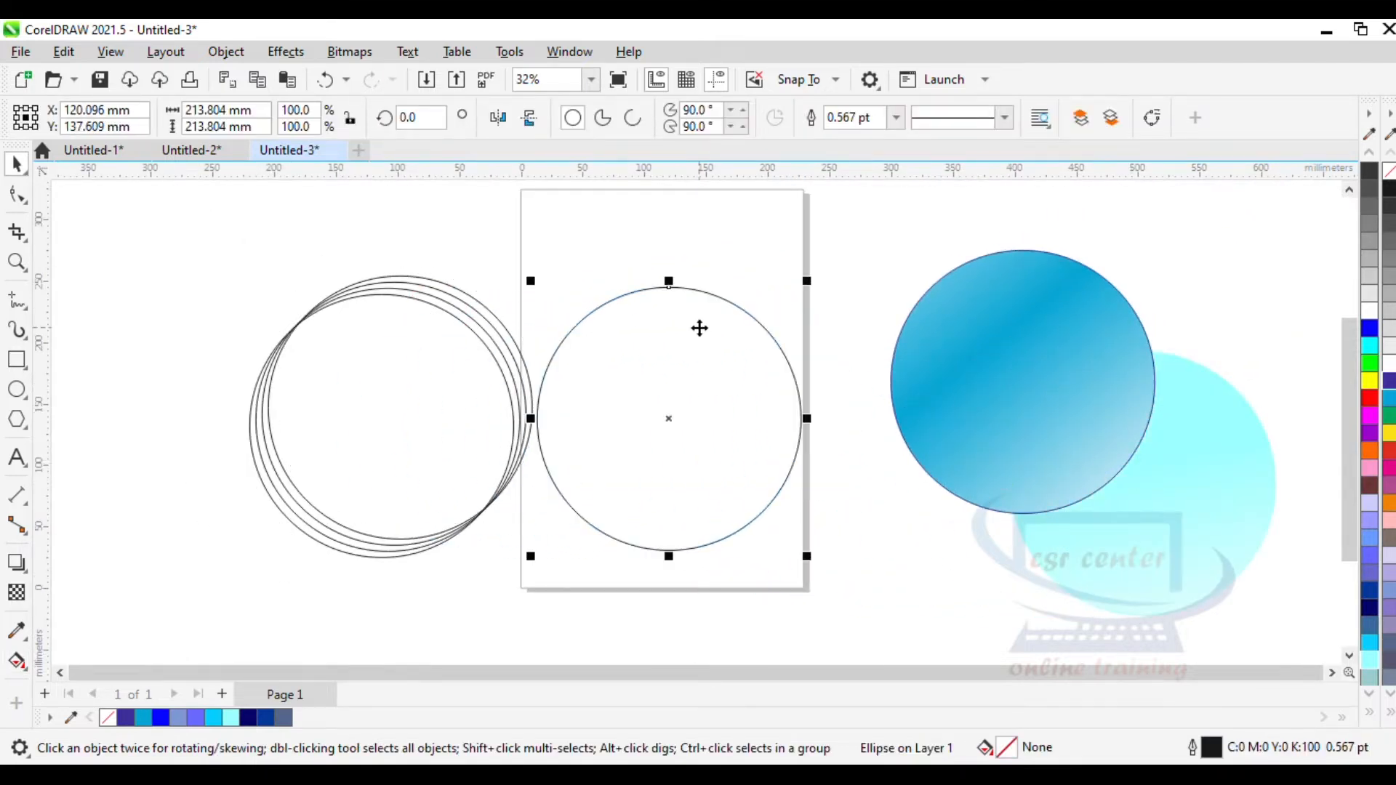
left_click(1389, 385)
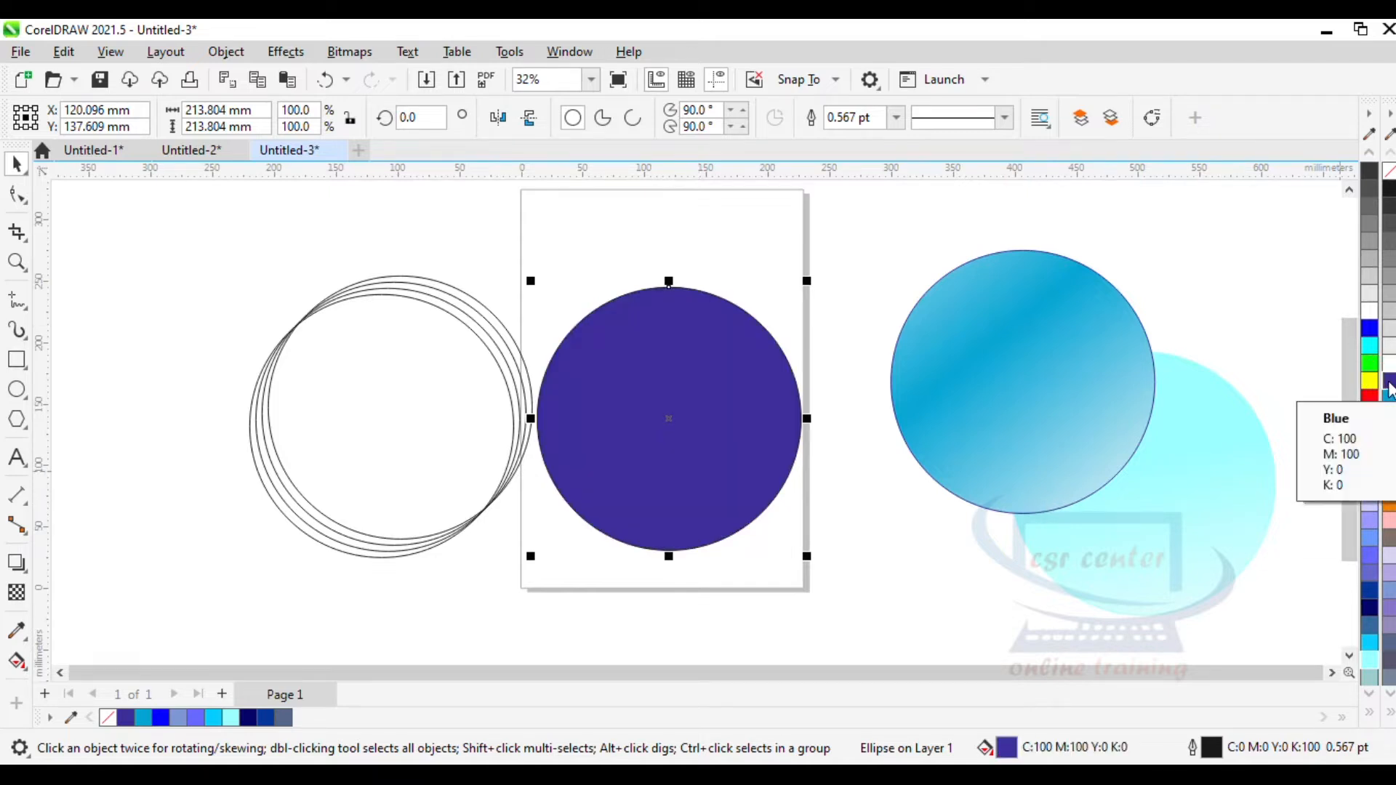
Change the circle's fill to Deep Navy Blue (#000066) and move it off the page, just below the cyan gradient circle's lower-left edge.
left_click(1370, 609)
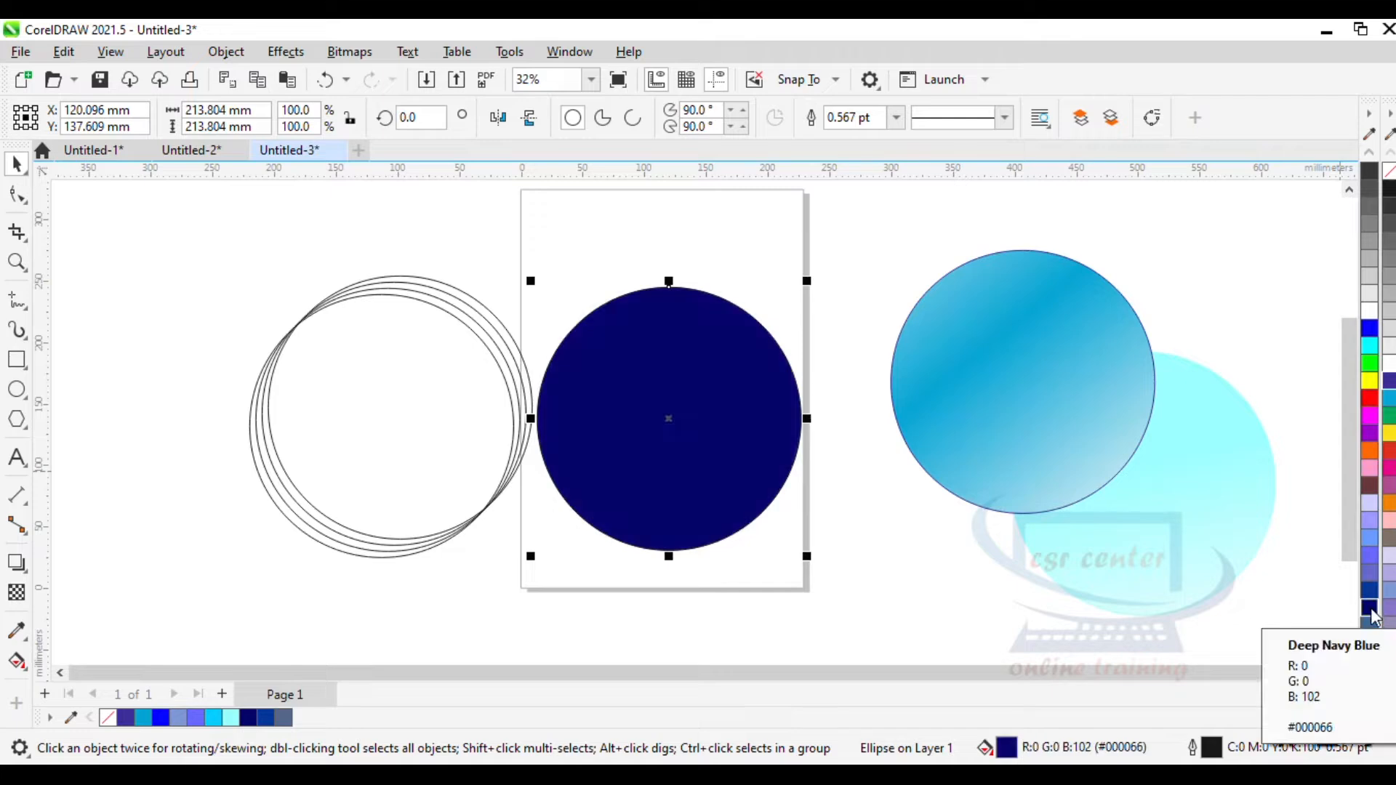
scroll(713, 390, "up", 2)
scroll(713, 386, "down", 2)
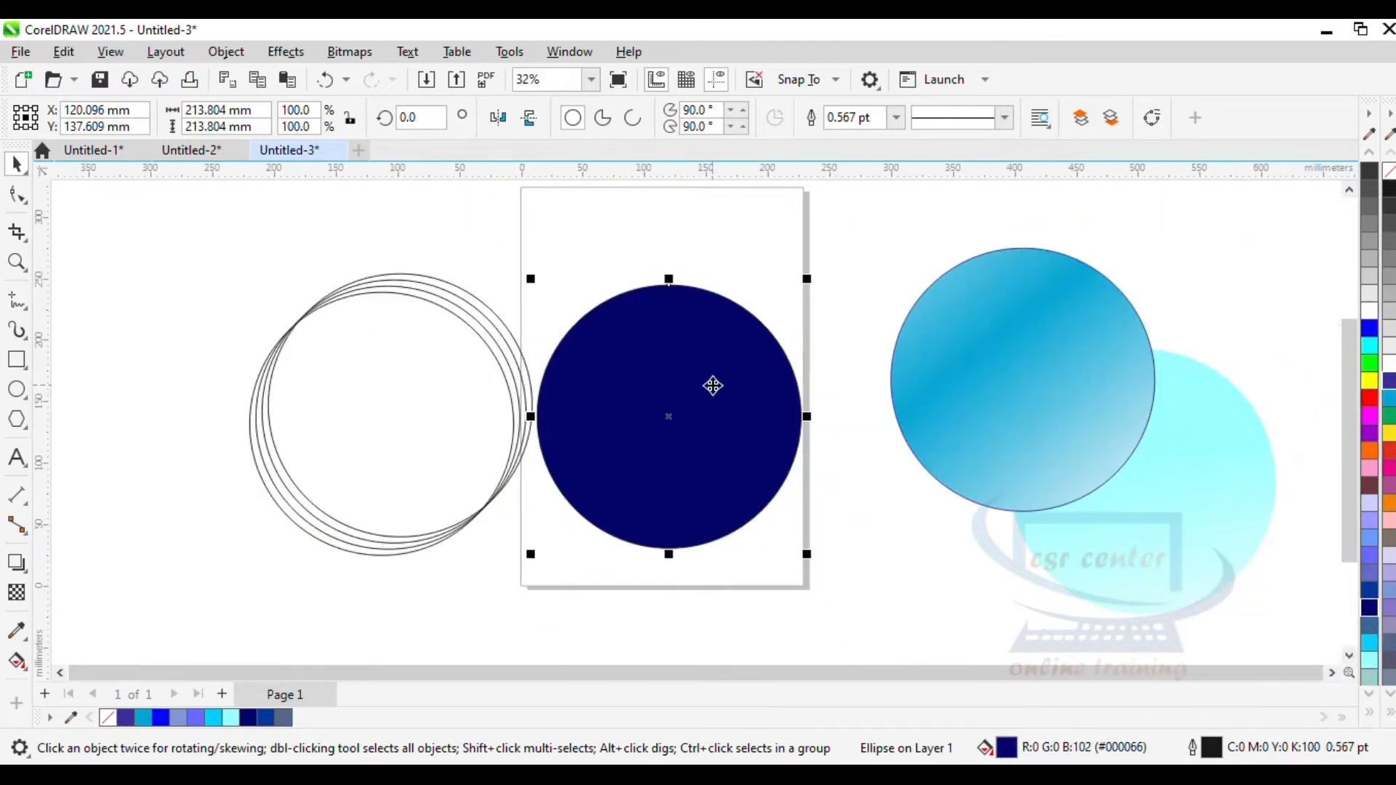
left_click_drag(732, 386, 970, 485)
Fill another circle from the stack with steel blue, place it beside the cyan gradient circle, and spread out the remaining unfilled circles.
left_click(407, 319)
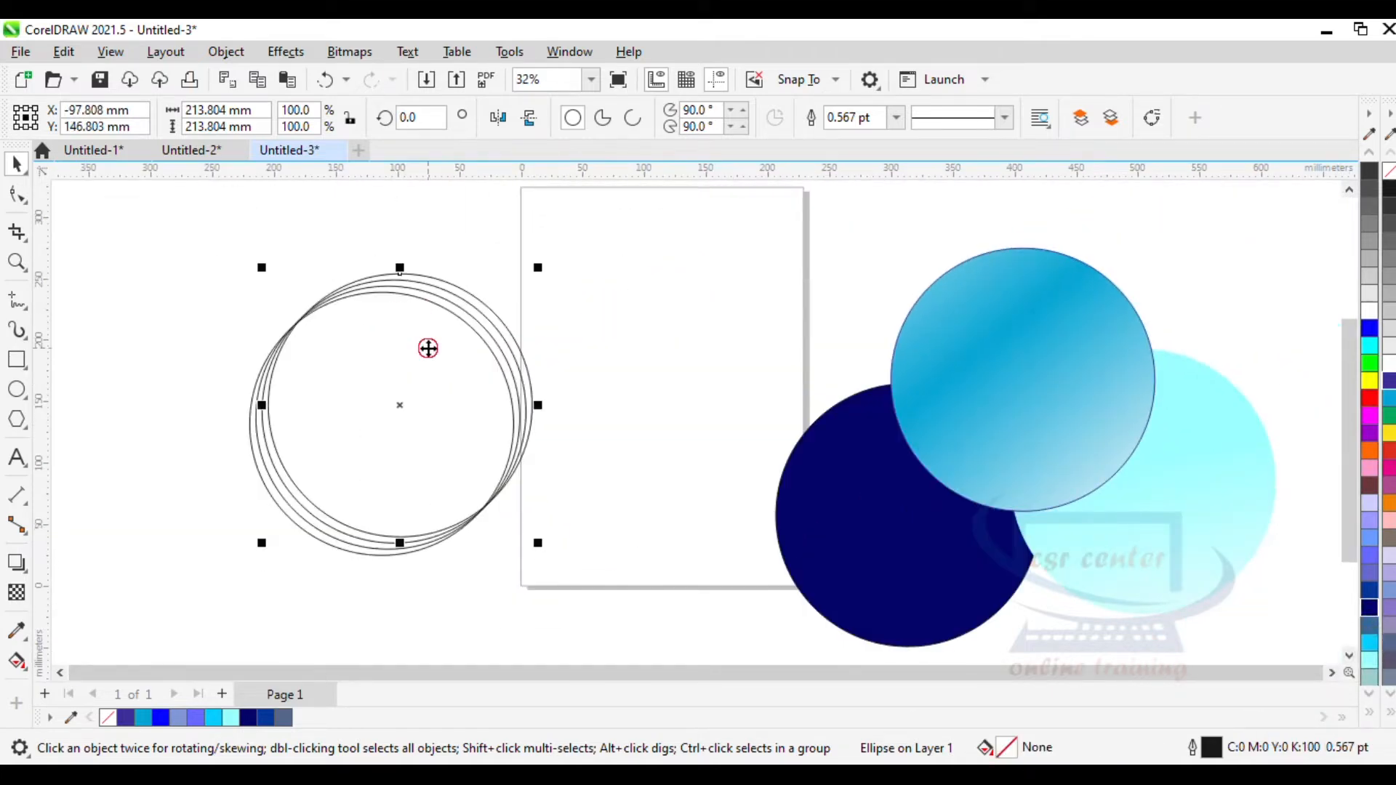
left_click_drag(426, 349, 723, 301)
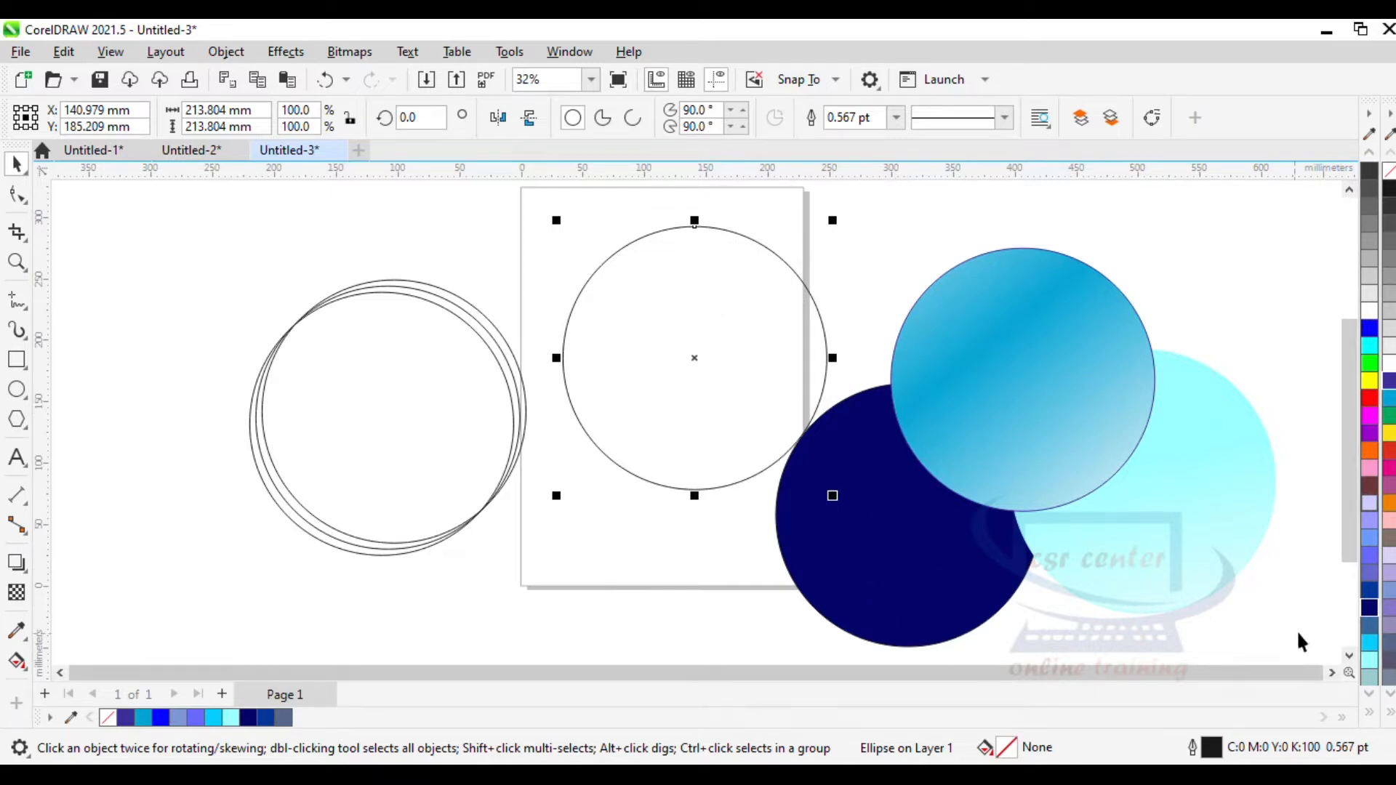
left_click(1369, 626)
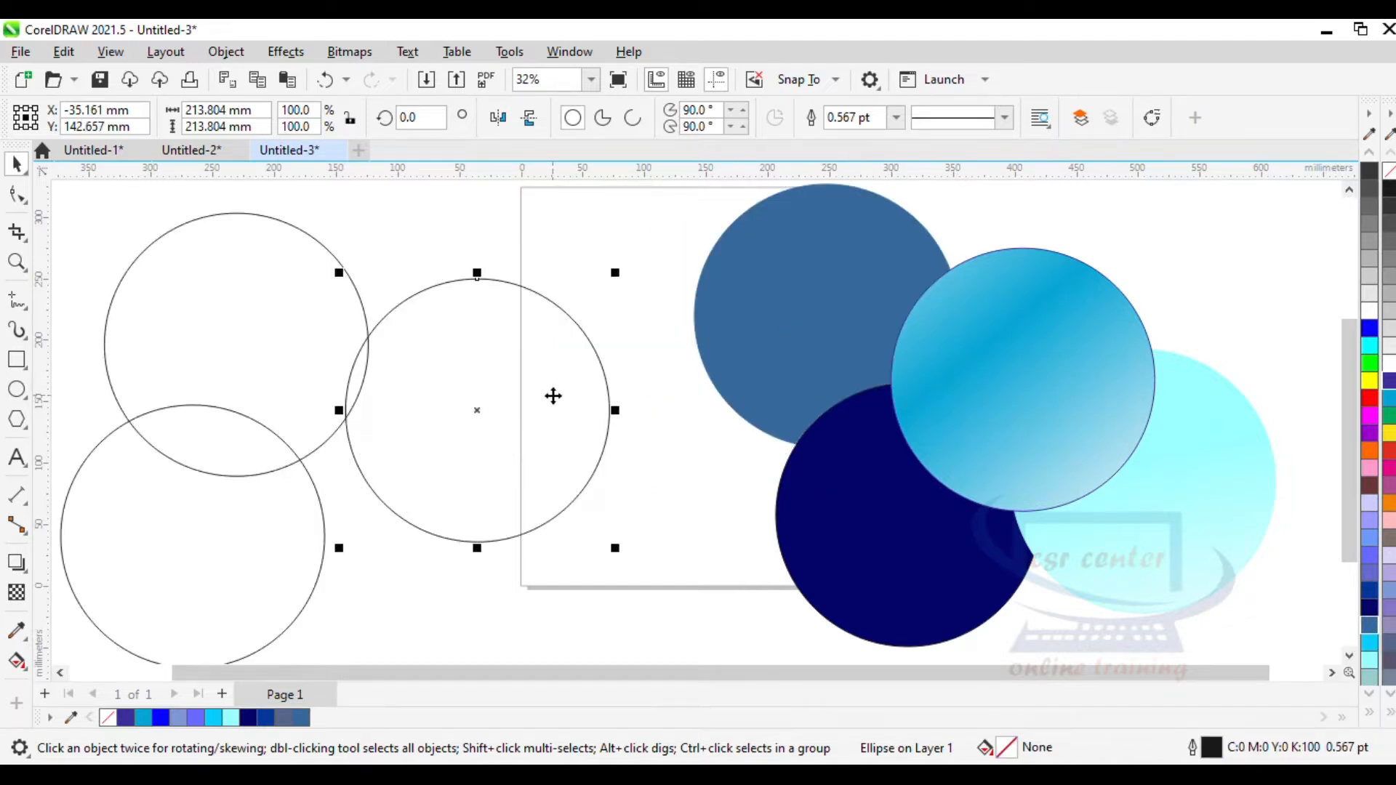
left_click(82, 228)
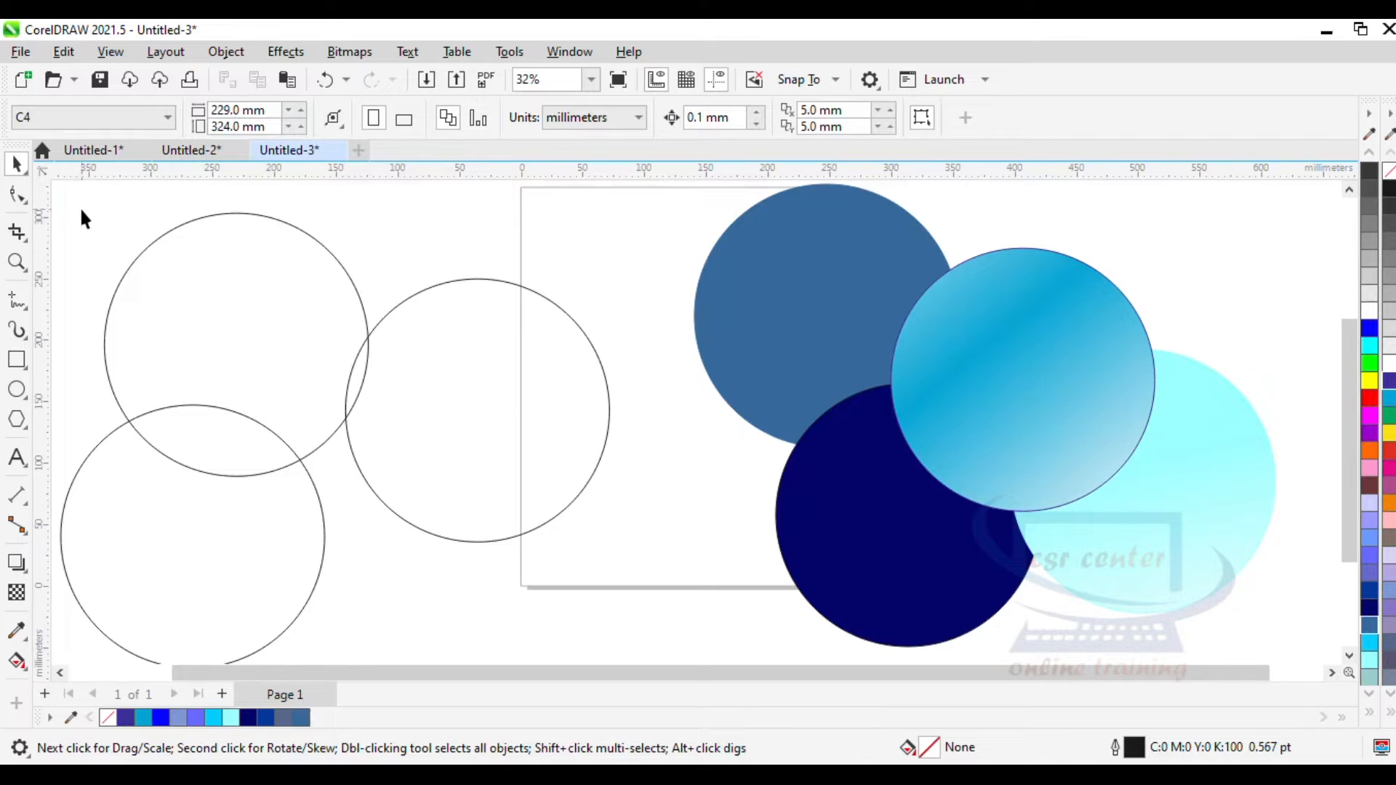
Import reading-a-book-free-photo-picjumbo-com.jpg from Downloads and PowerClip it inside the unfilled circle nearest the page.
left_click(20, 51)
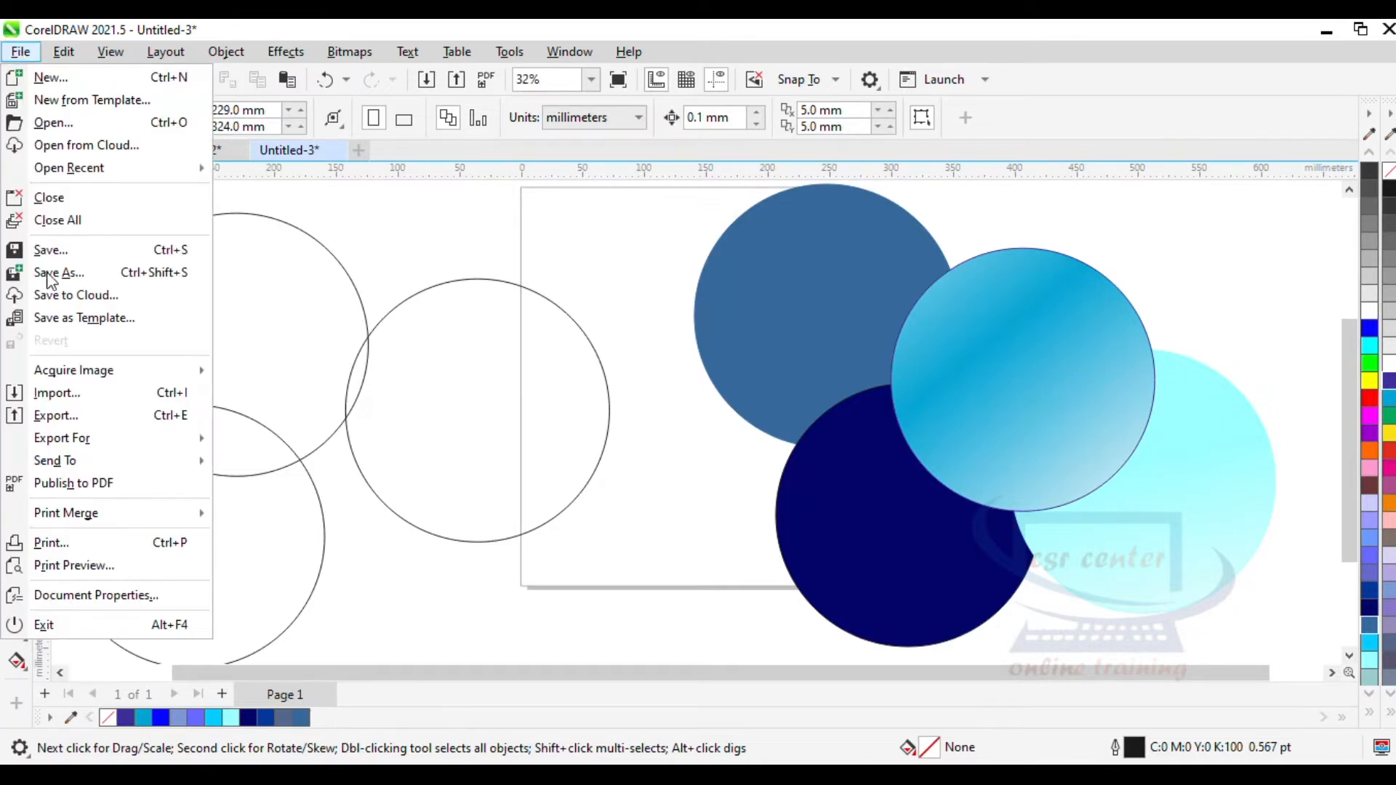
left_click(58, 393)
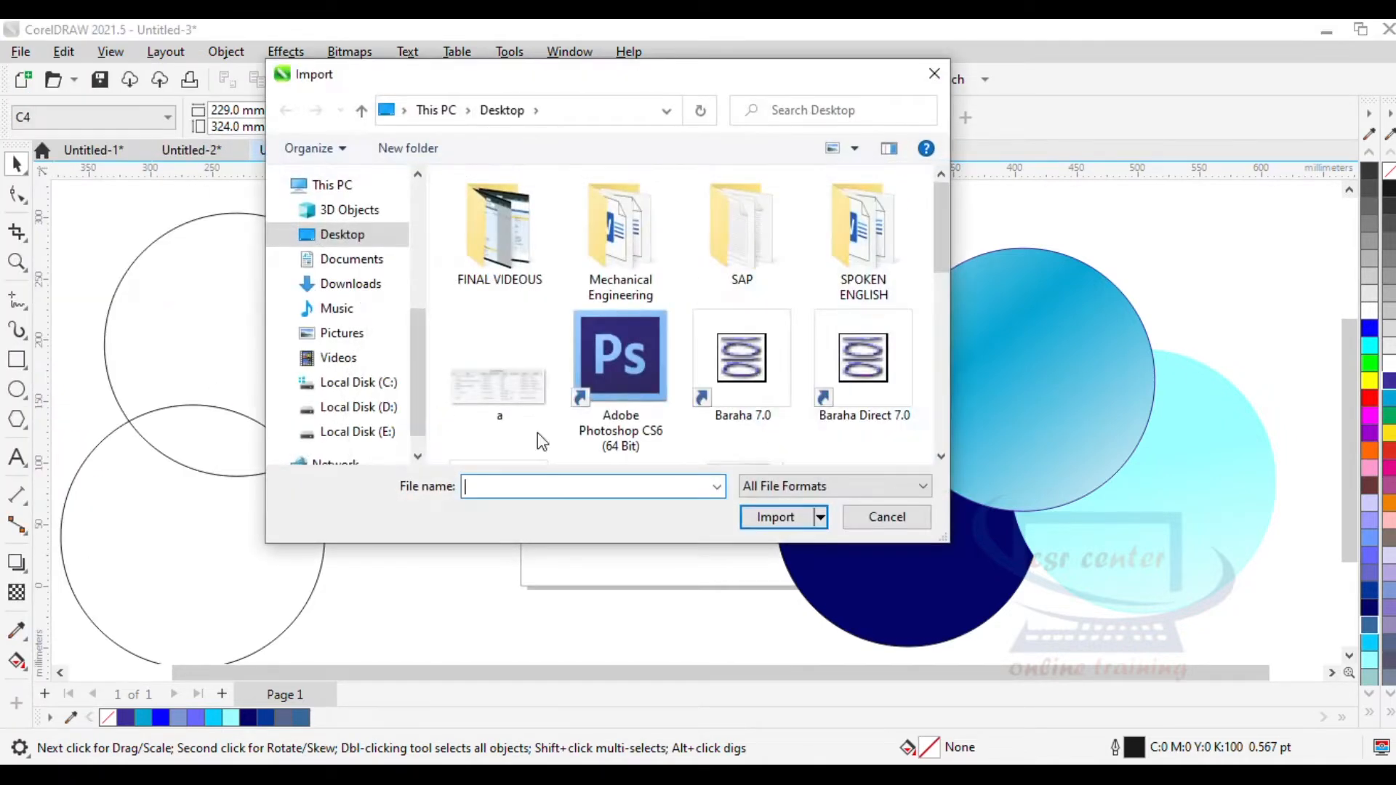
left_click(350, 284)
left_click(484, 399)
left_click(775, 517)
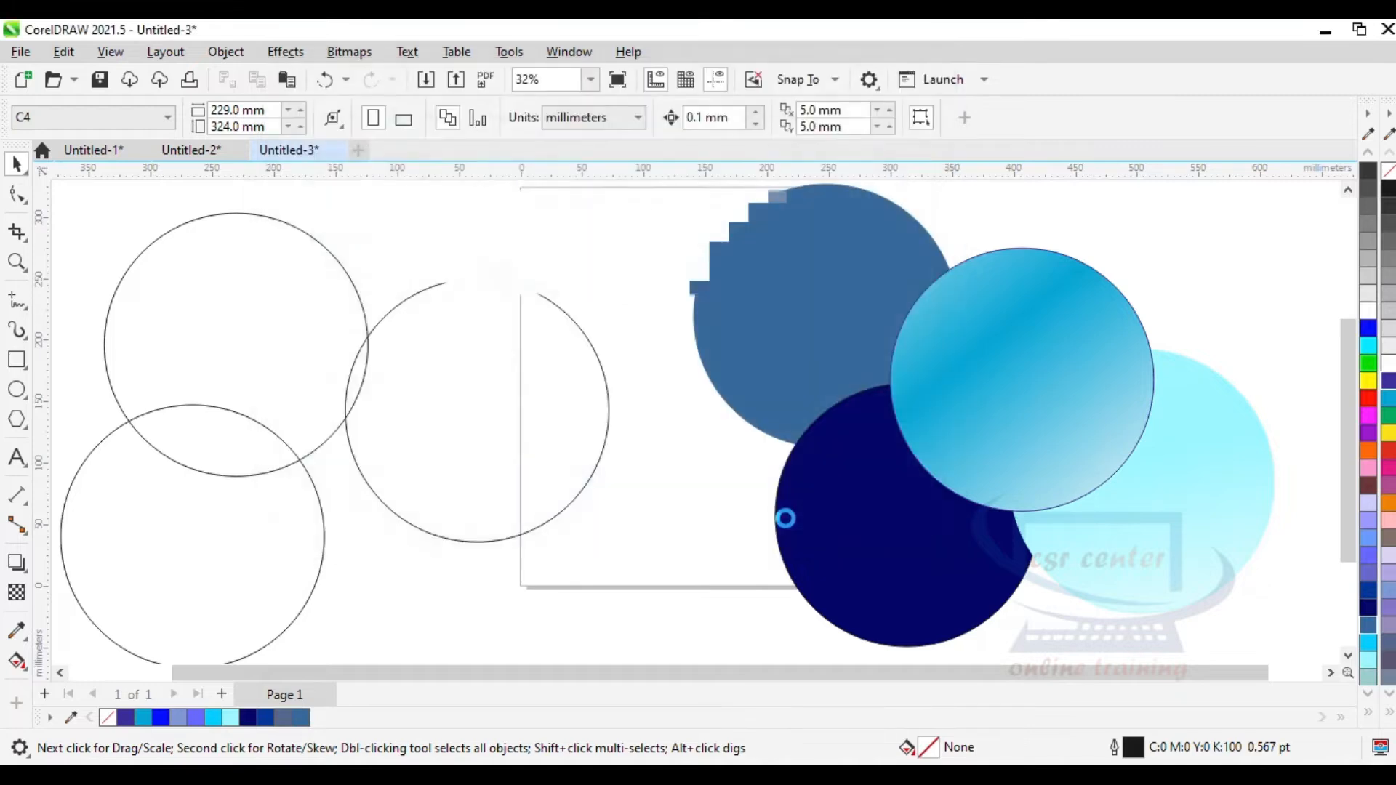
left_click_drag(630, 461, 875, 664)
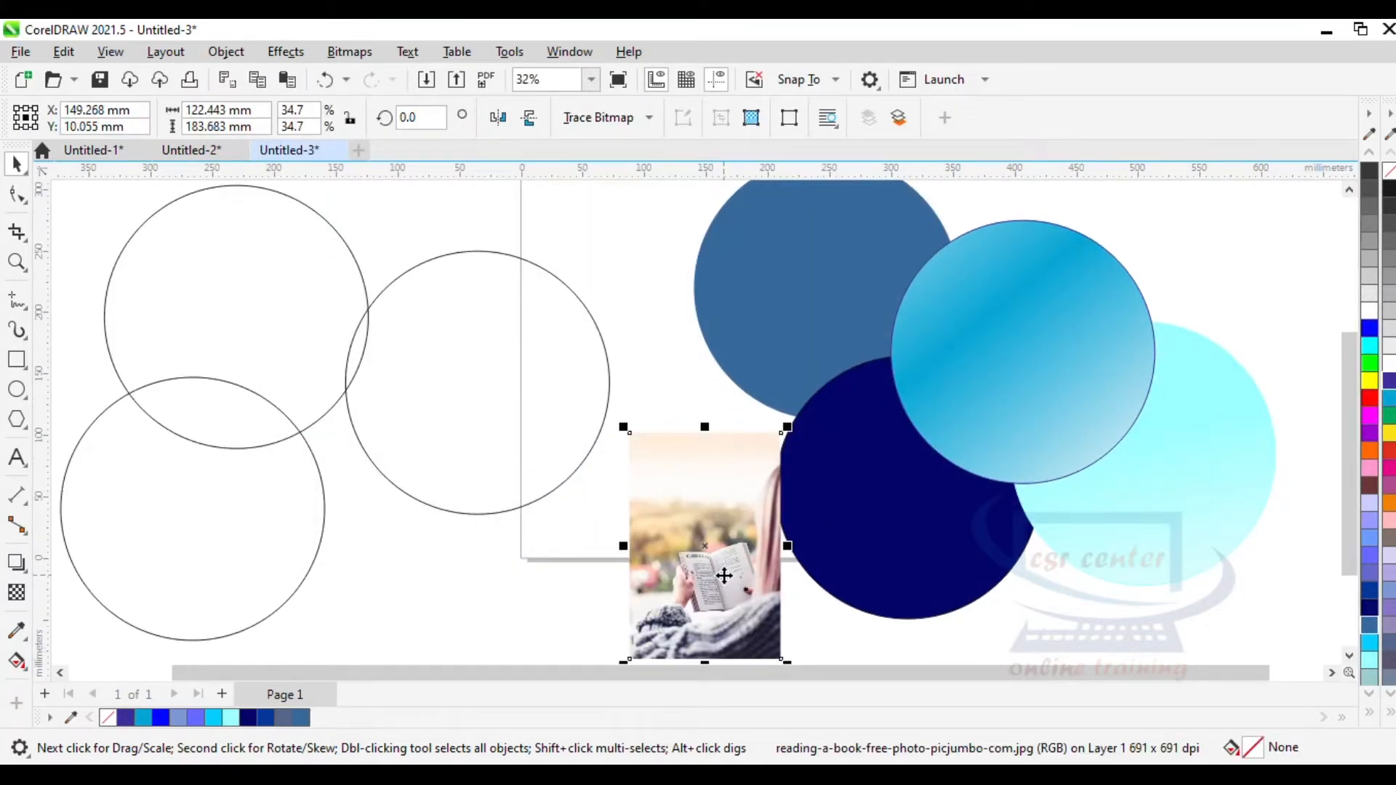
left_click_drag(723, 575, 543, 415)
left_click(603, 495)
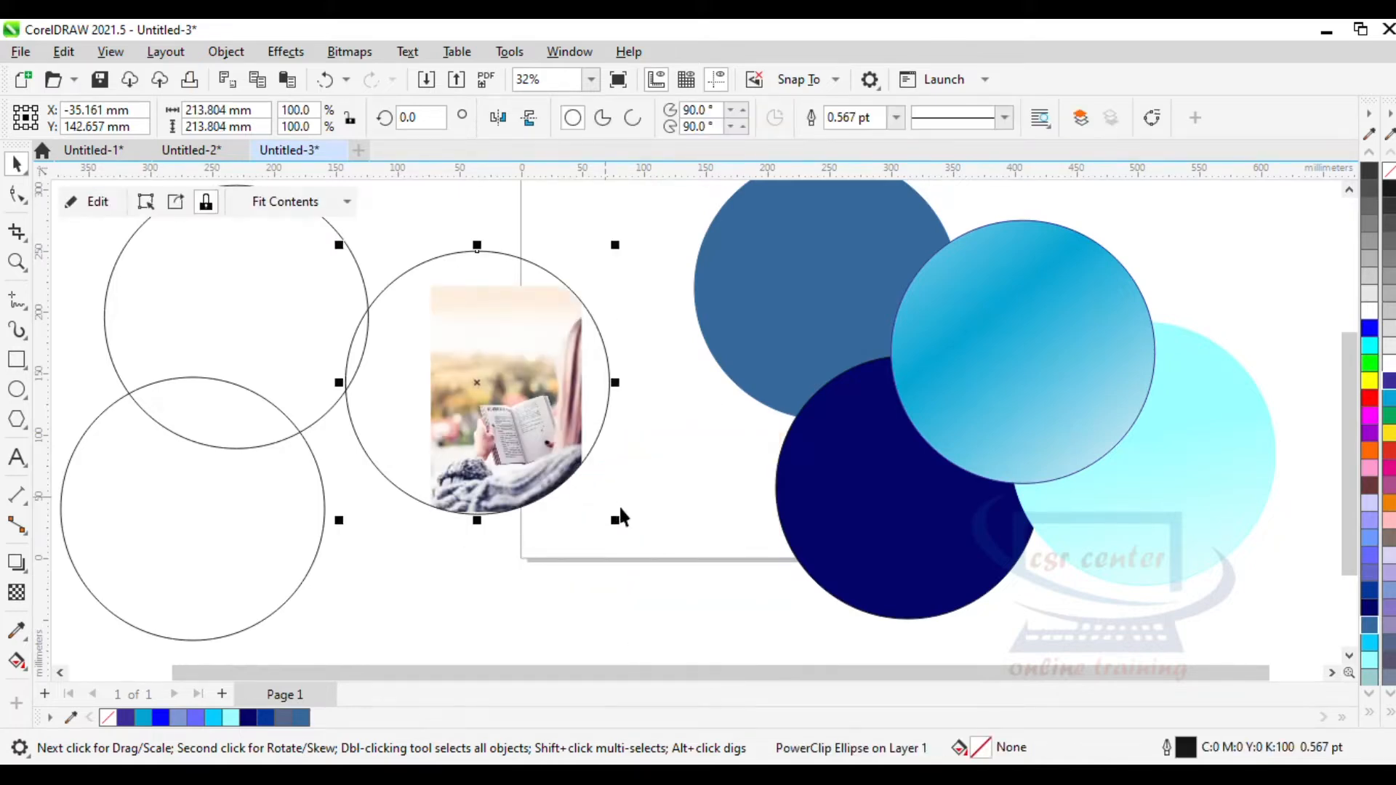
Edit the PowerClip contents, enlarging the photo to about 253 by 301 mm and repositioning it to cover the whole circle.
double_click(482, 385)
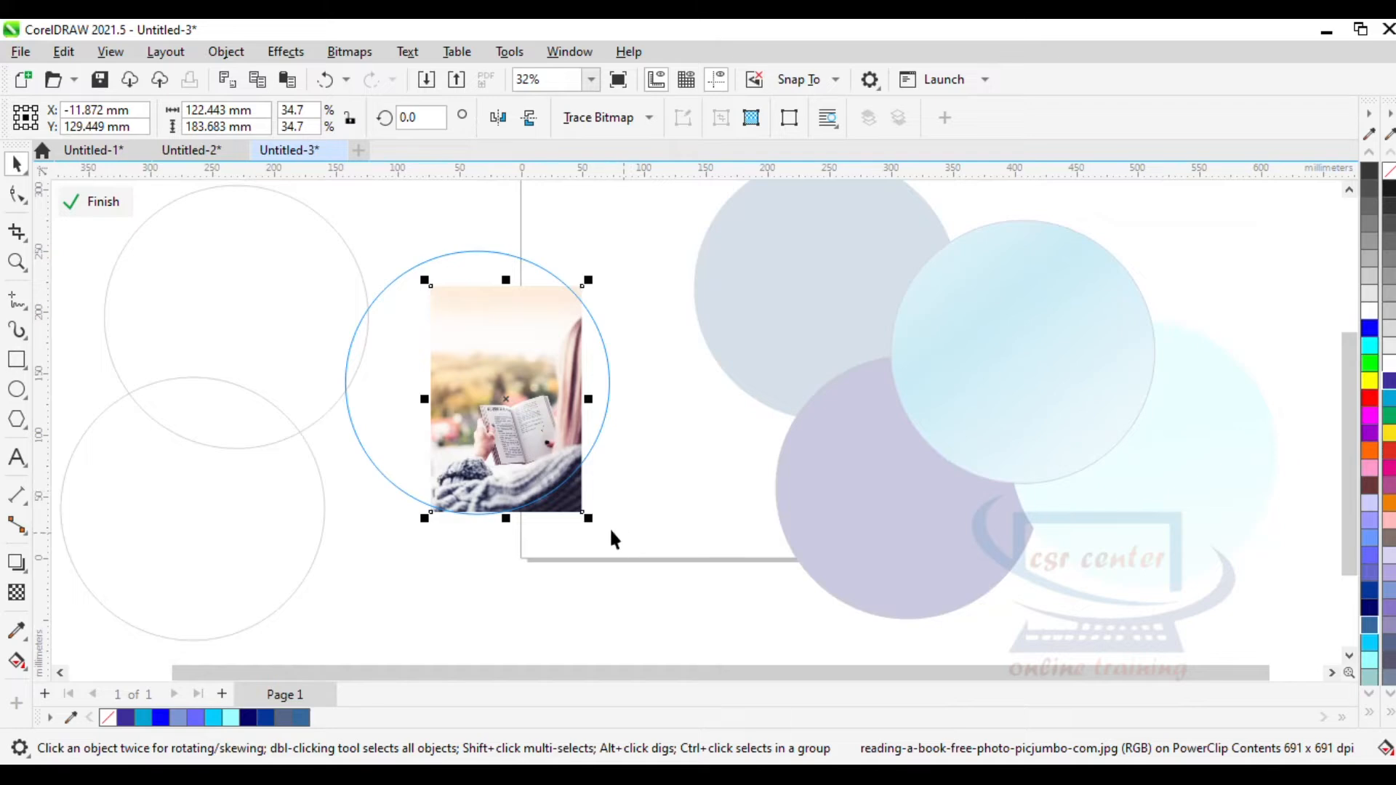
left_click_drag(589, 518, 609, 553)
left_click_drag(530, 414, 494, 371)
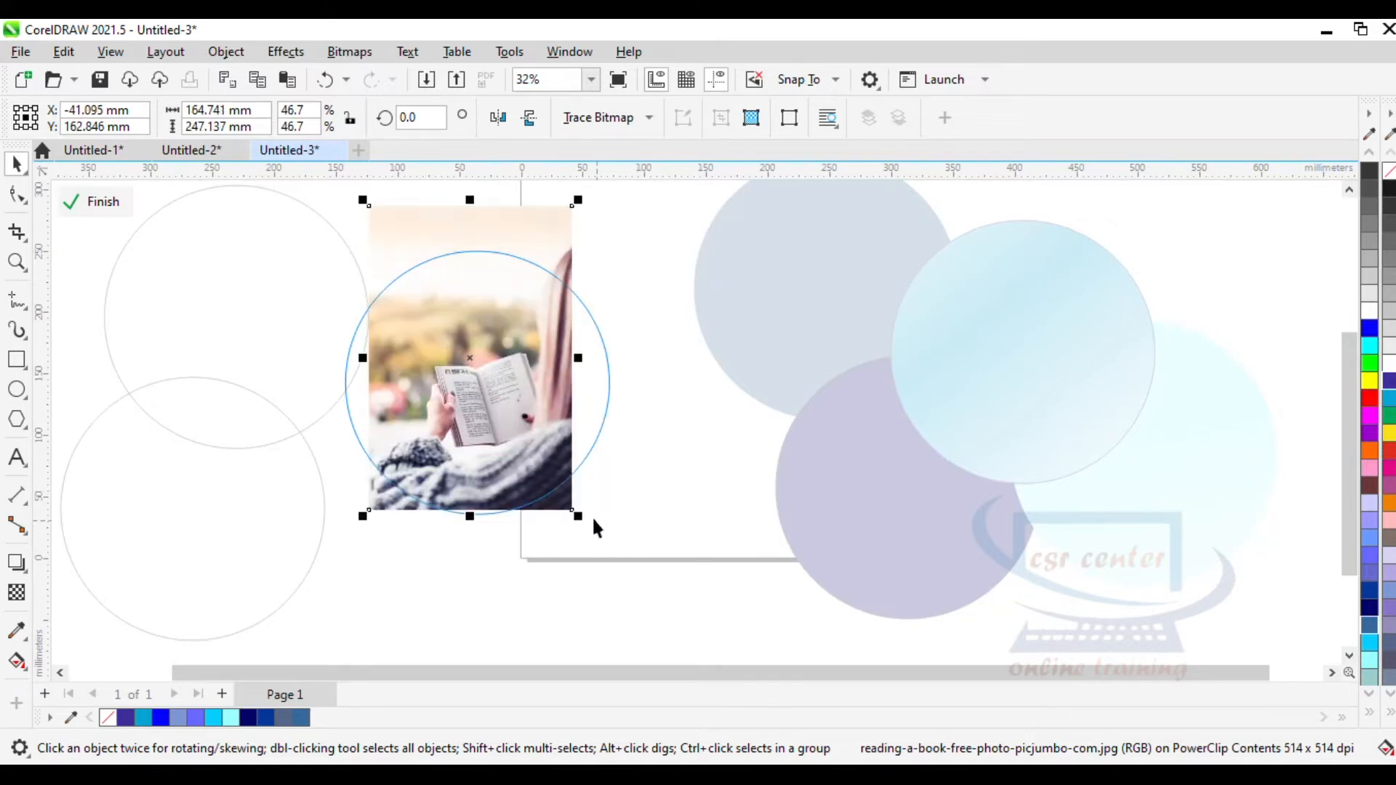
left_click_drag(582, 517, 599, 549)
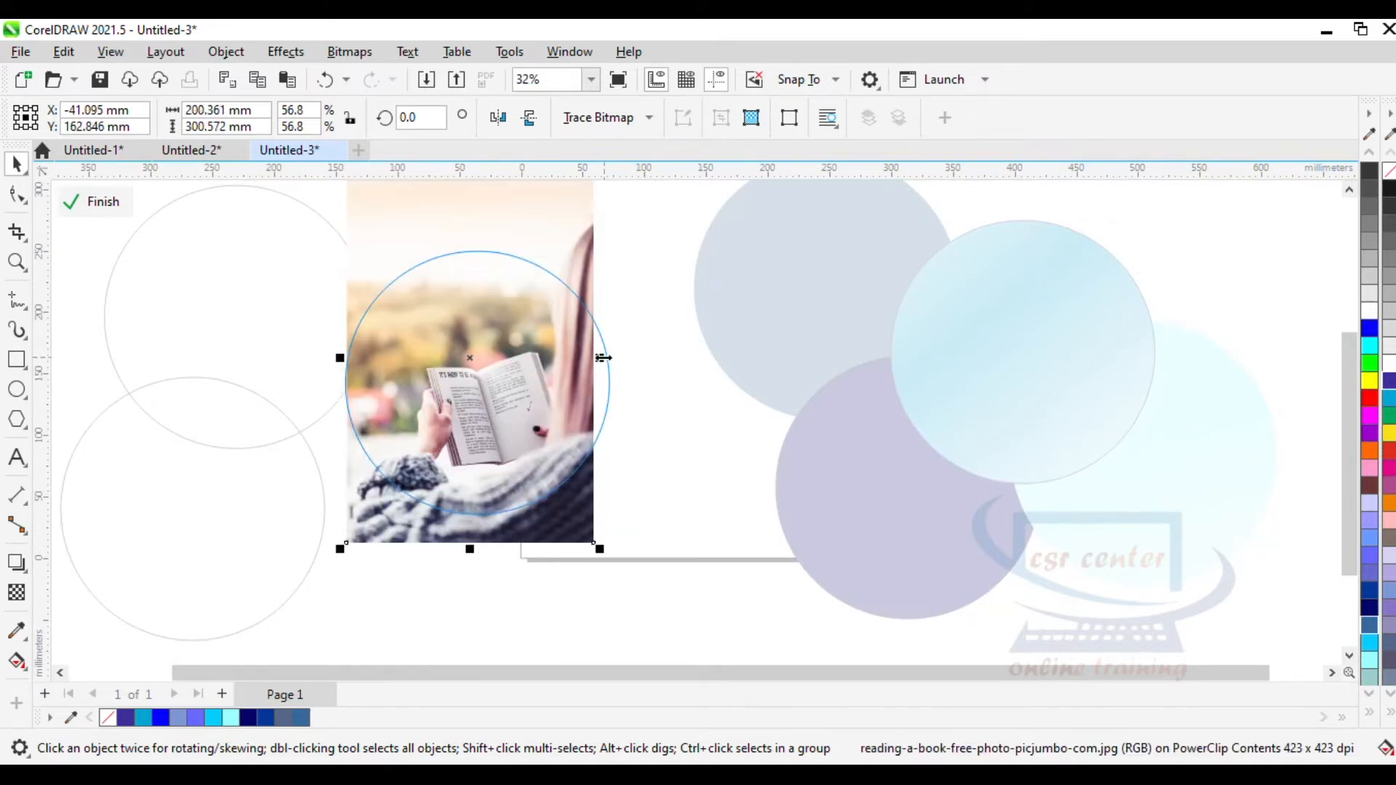
left_click_drag(604, 358, 632, 356)
left_click_drag(598, 528, 601, 511)
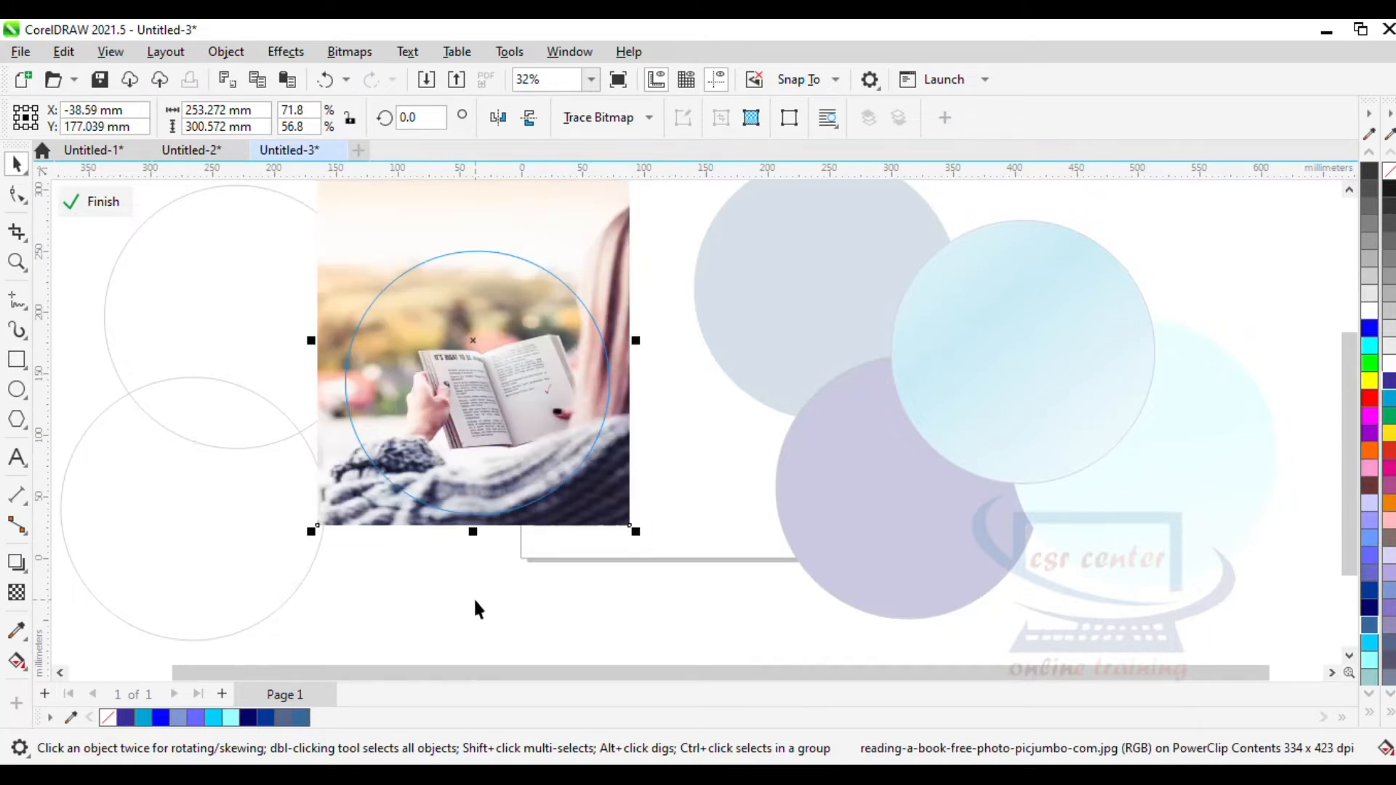
left_click(447, 607)
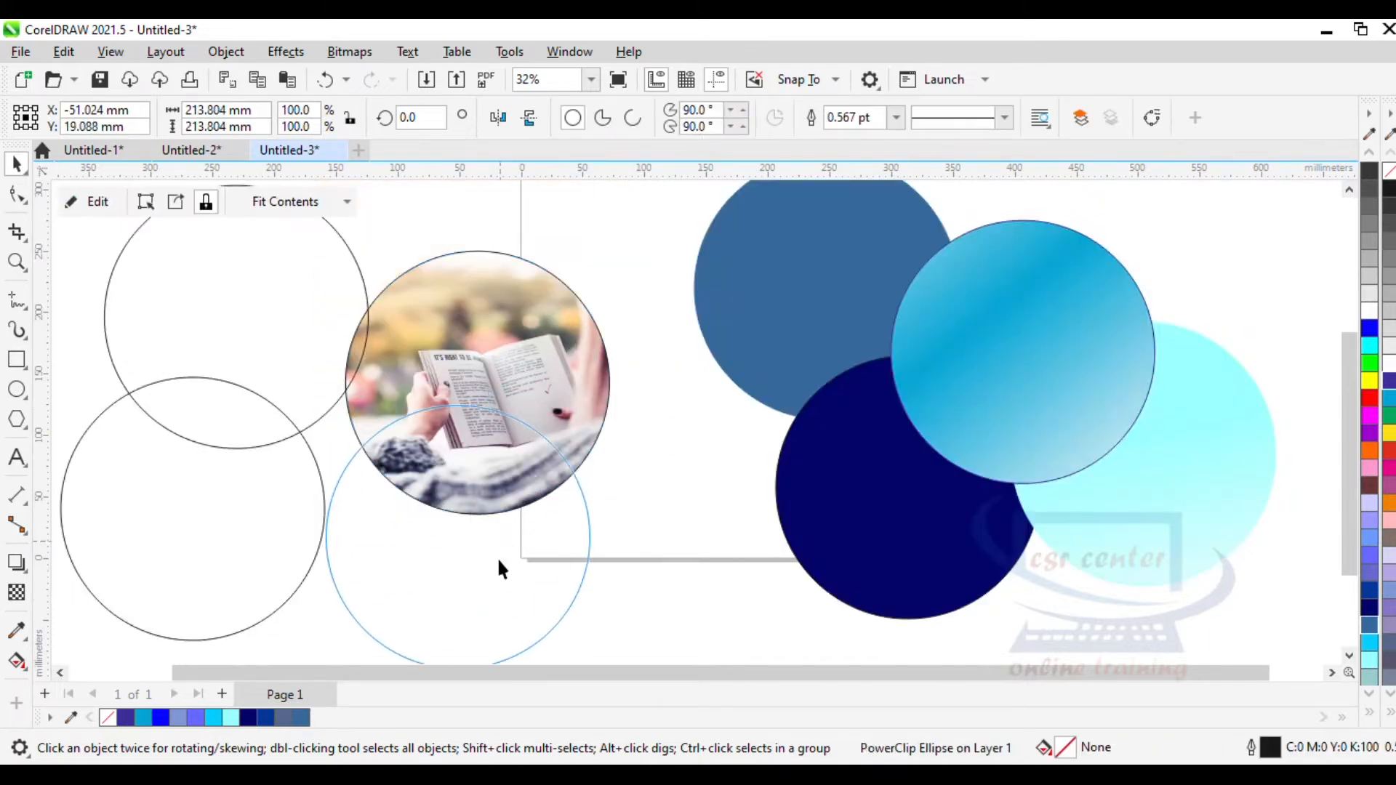
Move the steel blue, navy and photo-filled circles further away from the page to clear the area around it.
scroll(829, 409, "down", 2)
left_click_drag(828, 410, 959, 273)
left_click_drag(820, 498, 912, 573)
left_click_drag(656, 553, 439, 514)
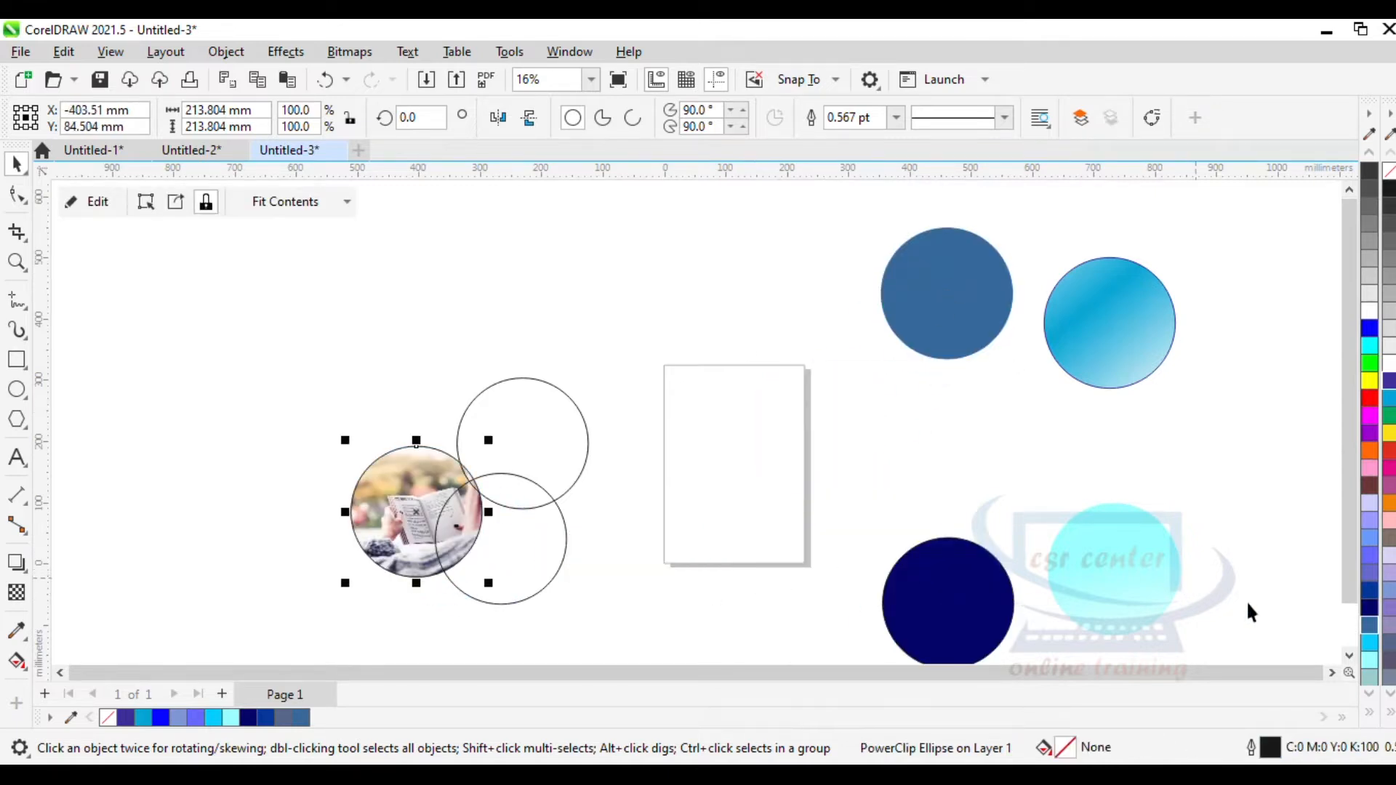
scroll(1349, 590, "down", 1)
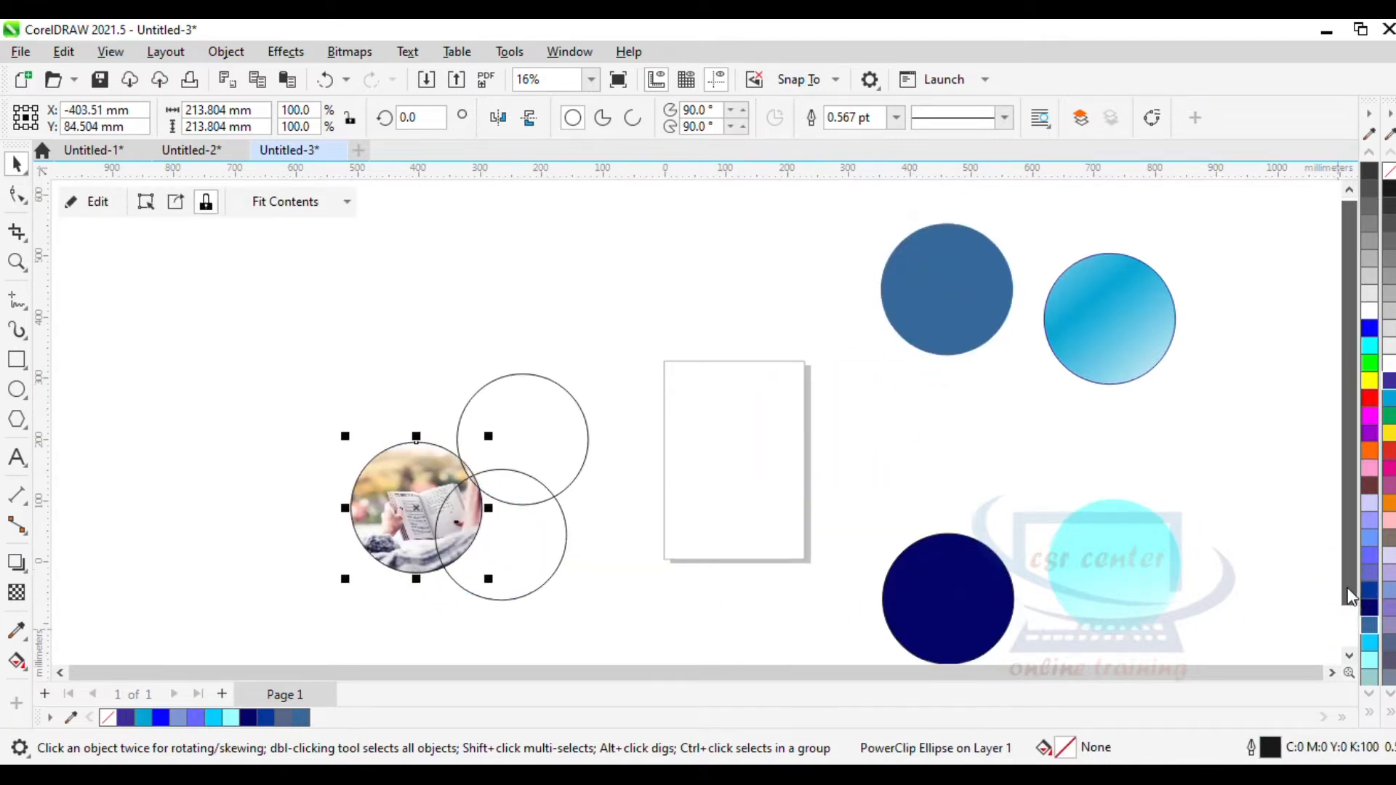
Set the page size to A4 and add a page frame rectangle matching the whole page.
left_click(549, 407)
left_click(43, 117)
left_click(37, 162)
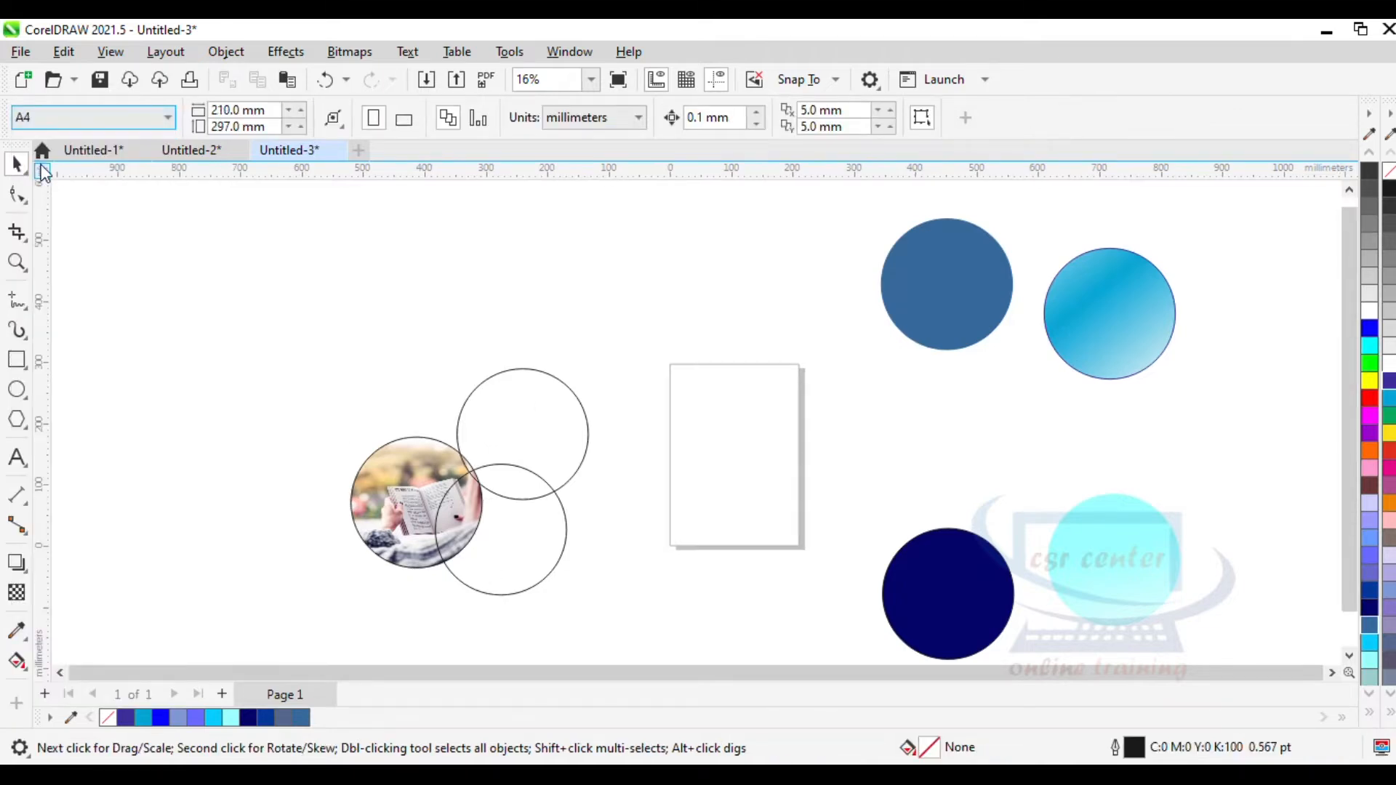
double_click(16, 359)
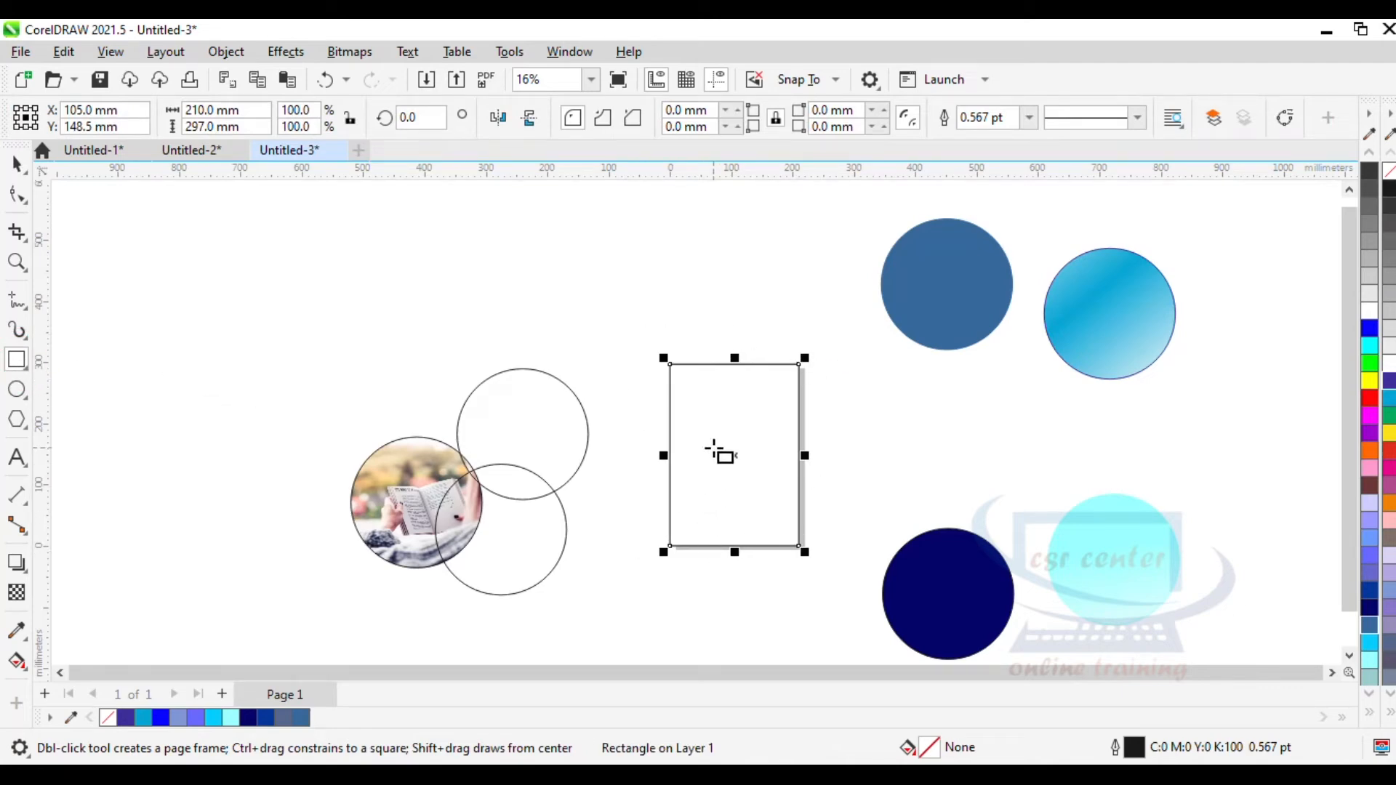
left_click(16, 165)
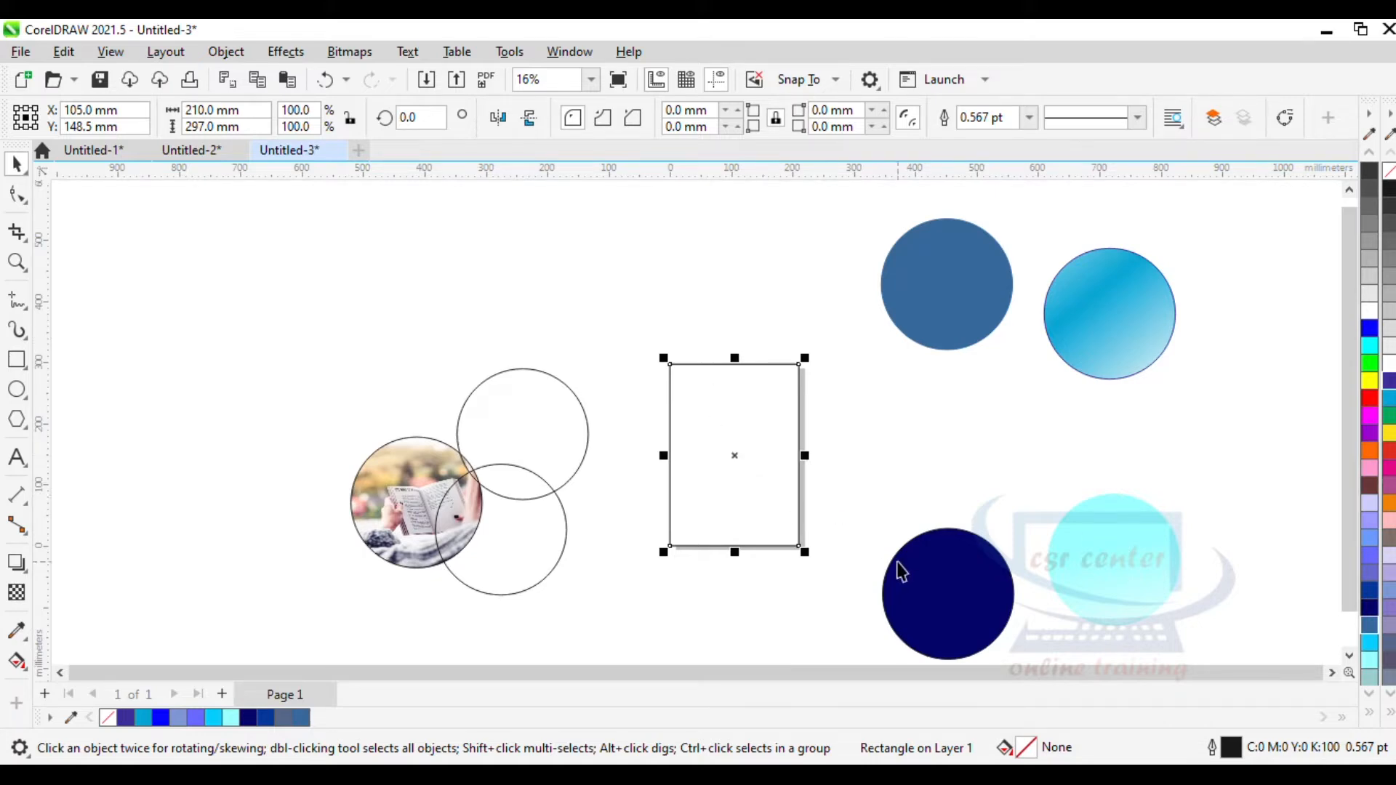
PowerClip the cyan gradient circle inside the page frame rectangle.
scroll(868, 552, "up", 1)
left_click(1111, 317)
left_click_drag(1112, 361, 690, 471)
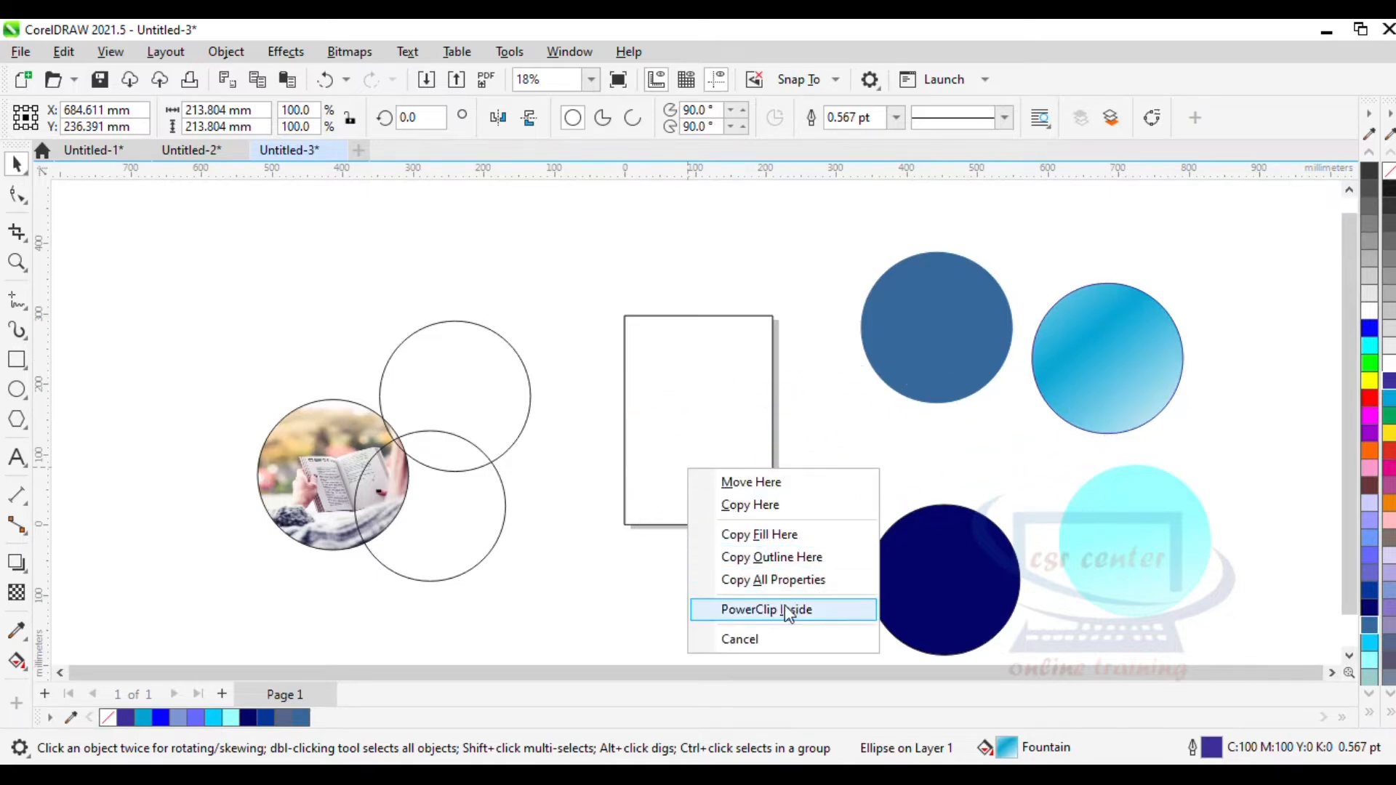
left_click(784, 609)
Edit the clipped gradient circle, resizing it to about 201 mm and centring it across the page with its lower half below the bottom edge.
double_click(704, 458)
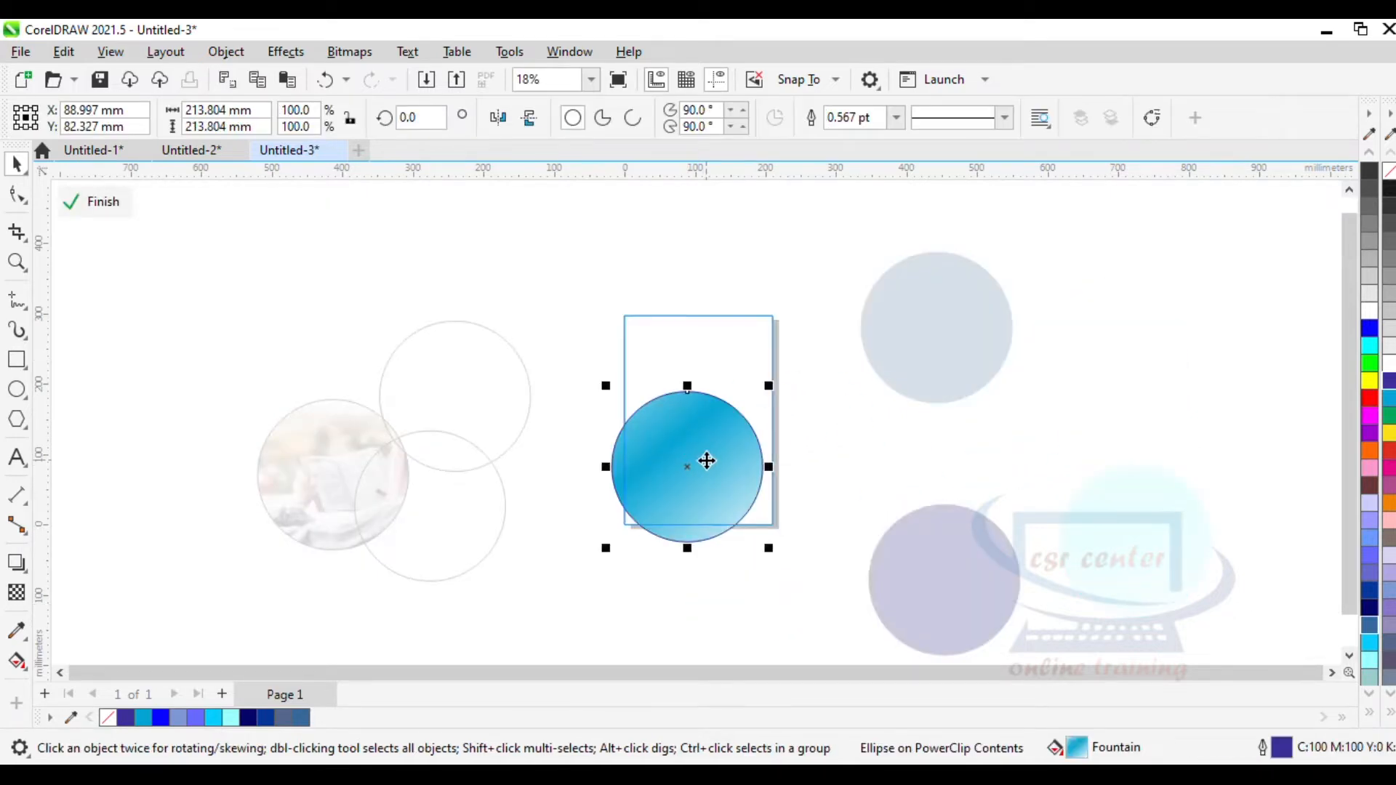
scroll(707, 461, "up", 4)
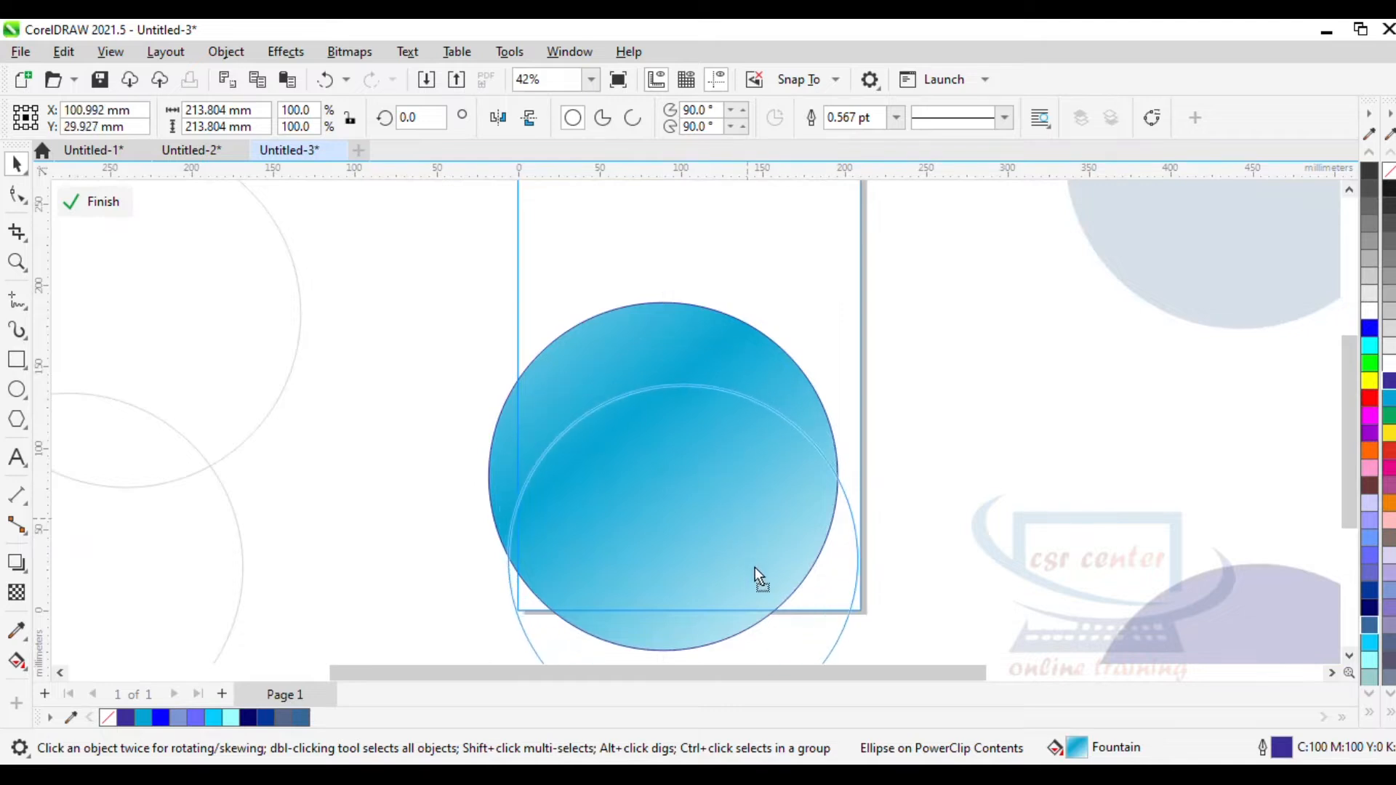
left_click_drag(755, 563, 757, 587)
left_click_drag(1352, 469, 1352, 513)
left_click_drag(725, 550, 729, 574)
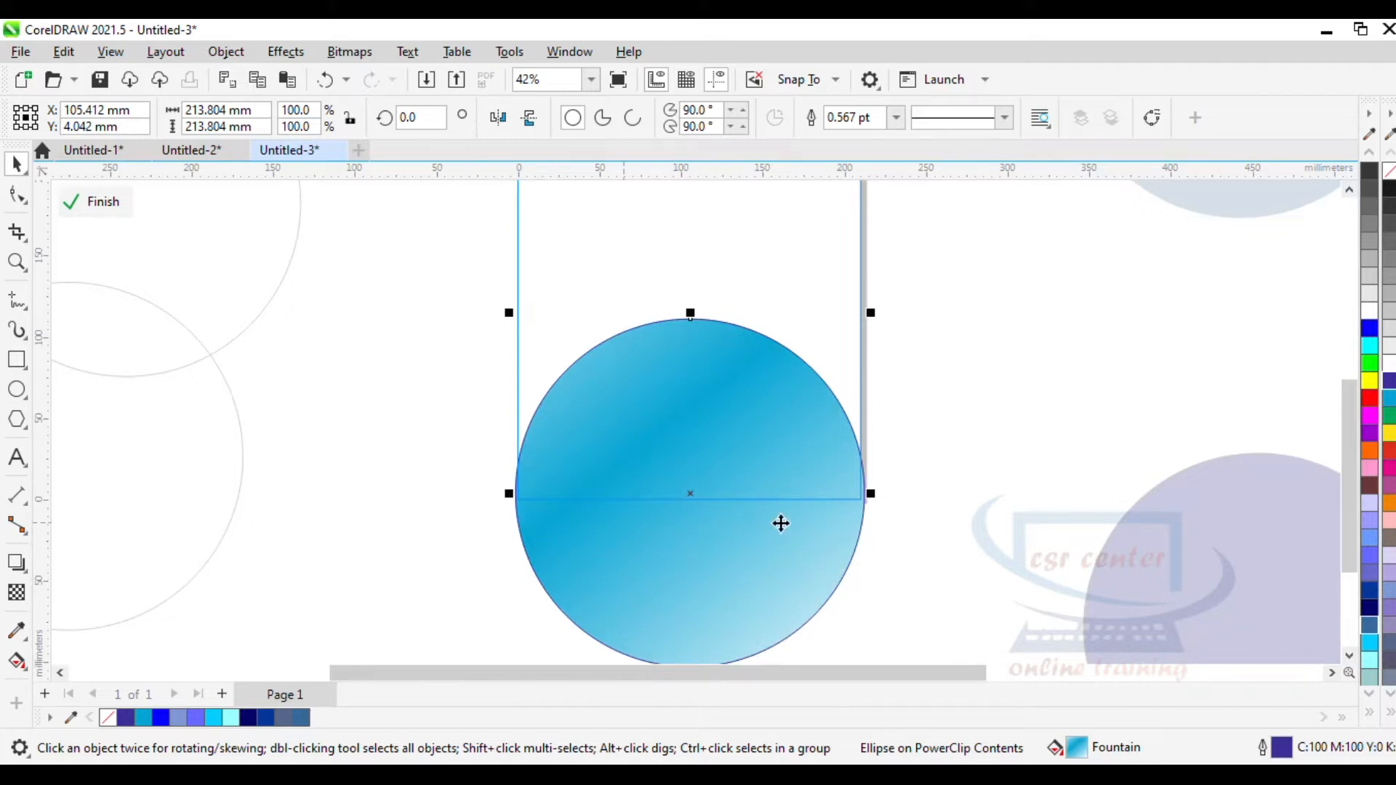
left_click_drag(873, 493, 863, 493)
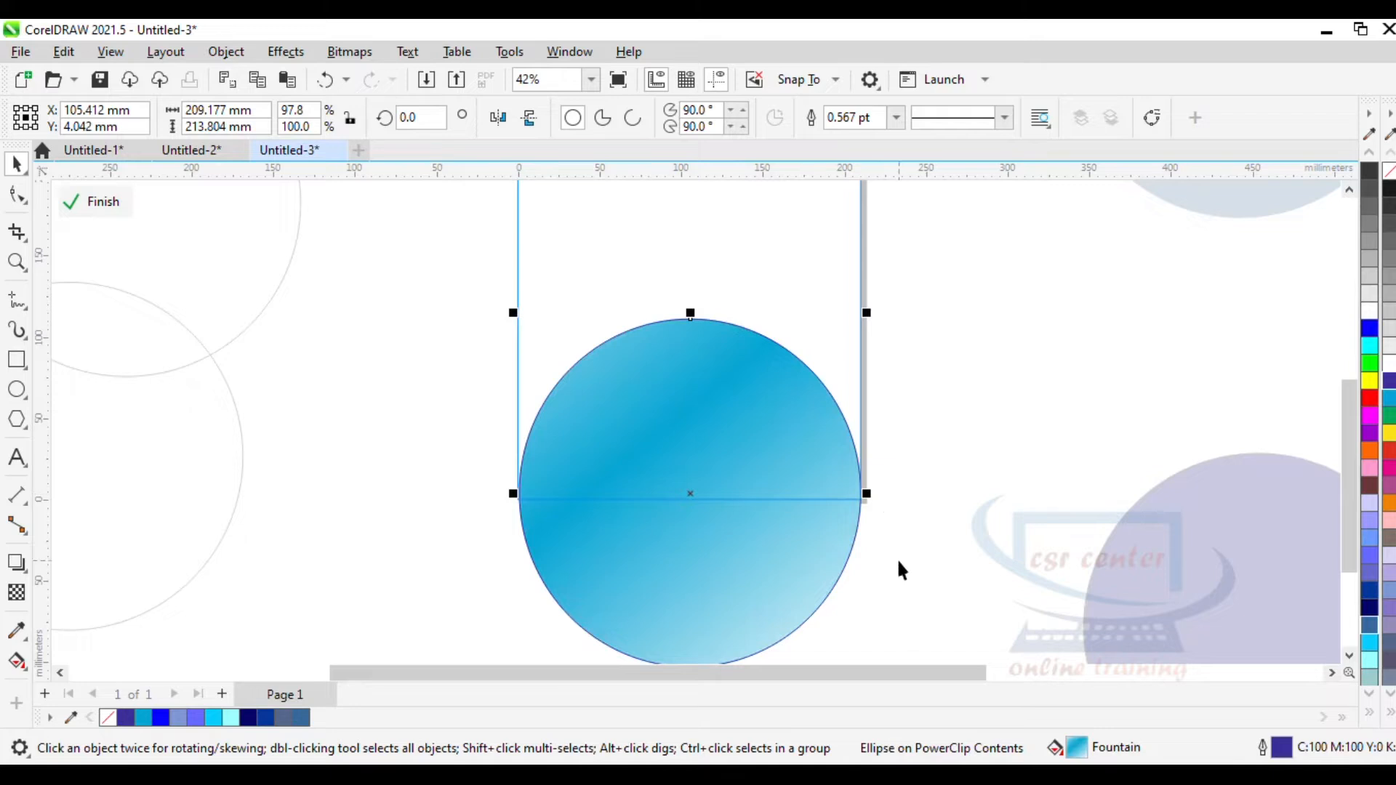
left_click_drag(866, 313, 862, 322)
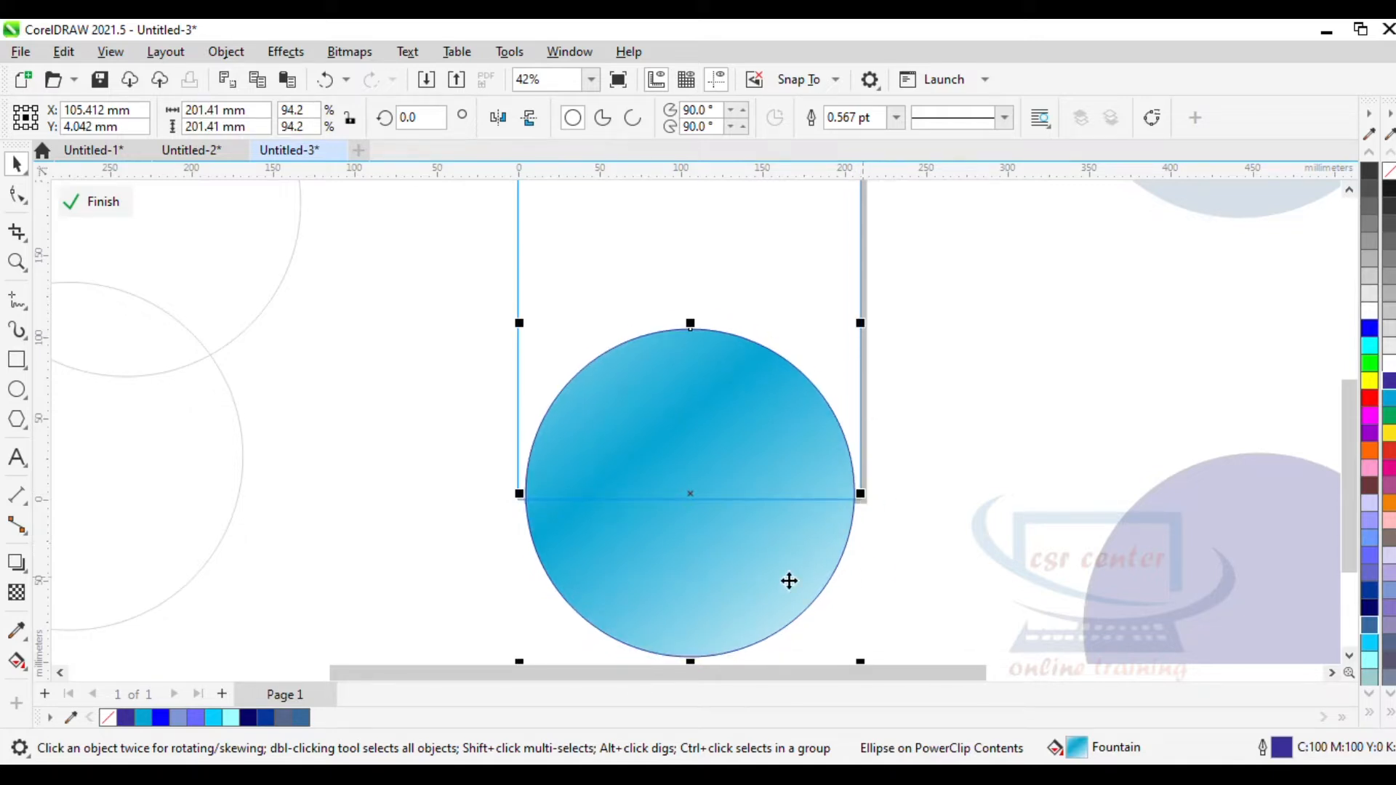
left_click_drag(713, 575, 716, 582)
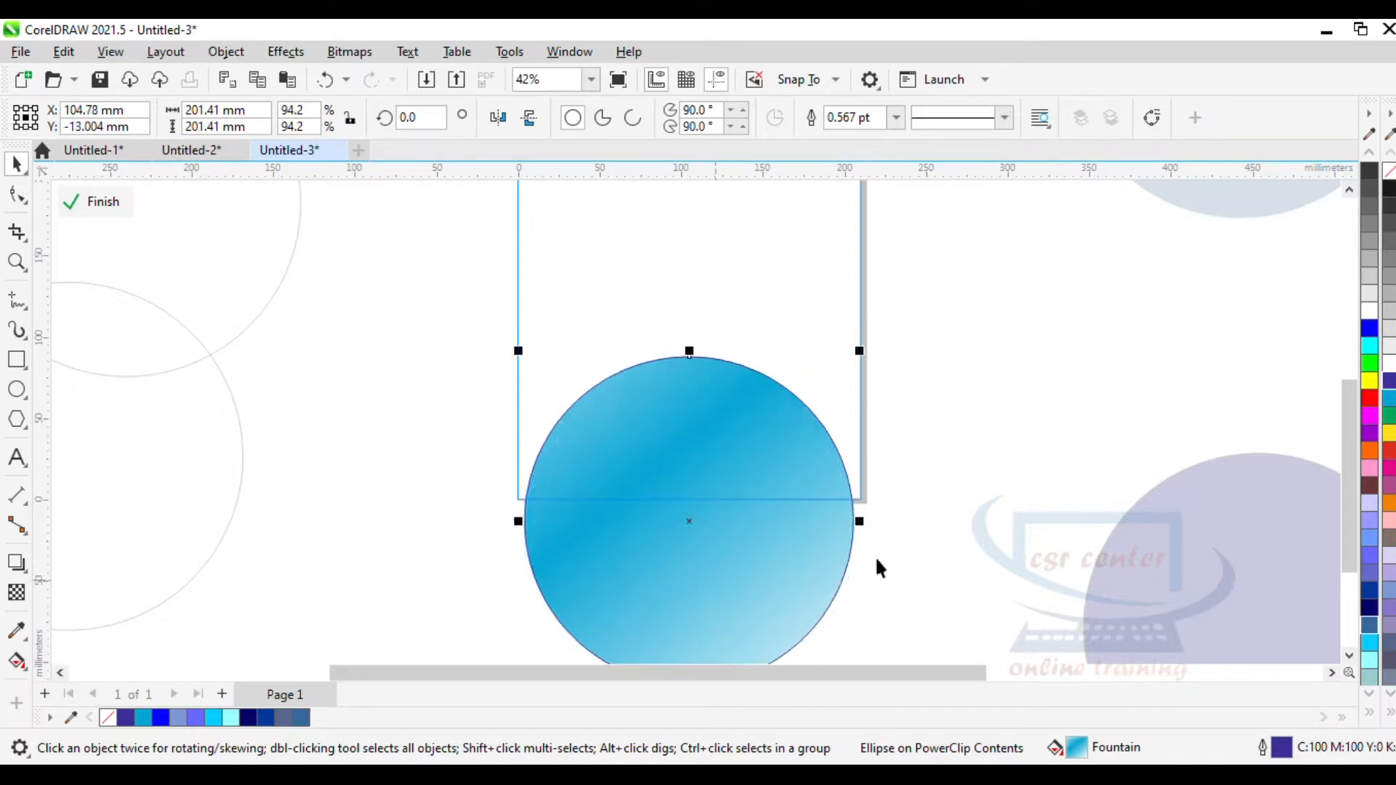
left_click(952, 542, "ctrl")
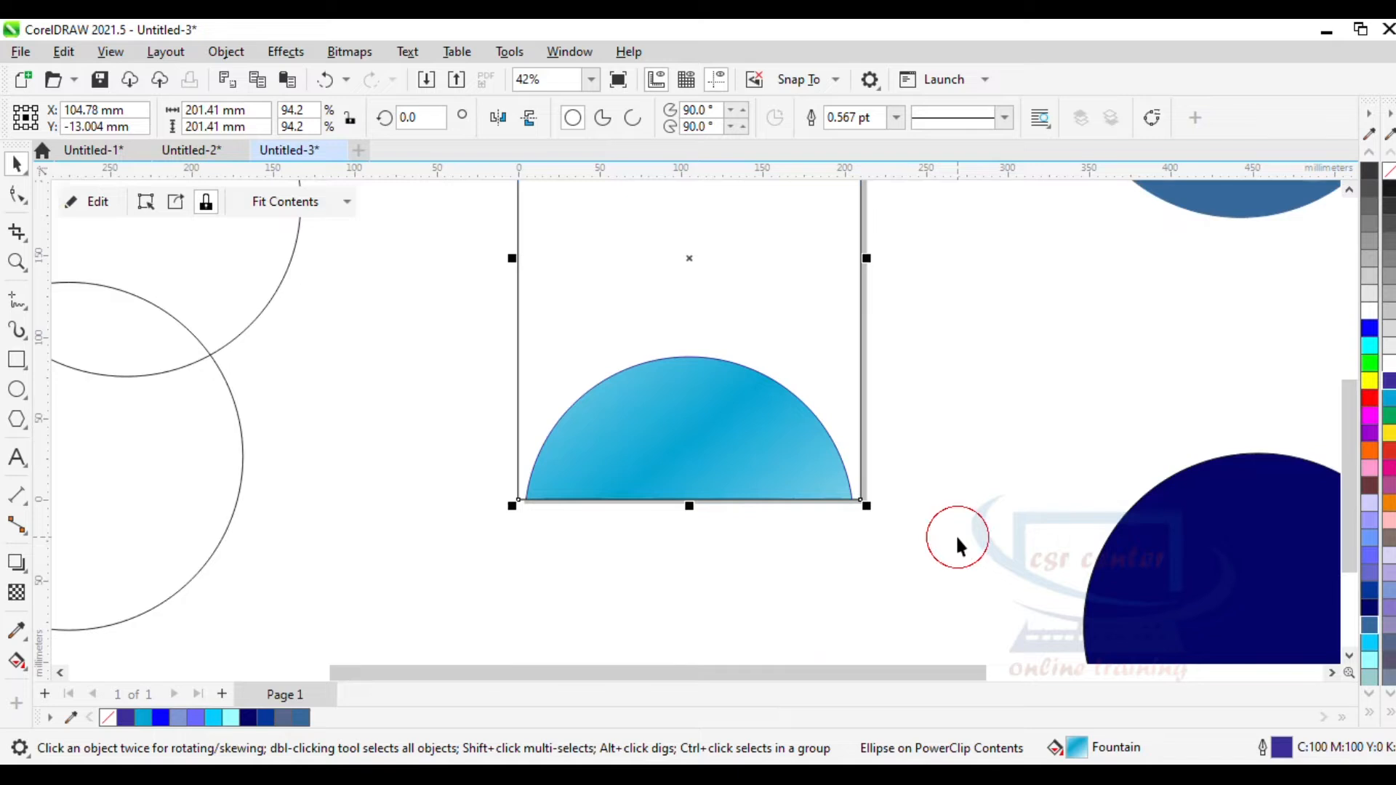
Shrink the lower unfilled circle to about 117 mm and PowerClip it inside the page frame over the gradient circle.
left_click(227, 383)
left_click_drag(227, 383, 458, 453)
left_click_drag(481, 347, 402, 396)
left_click(338, 526)
left_click_drag(339, 524, 643, 452)
left_click(709, 593)
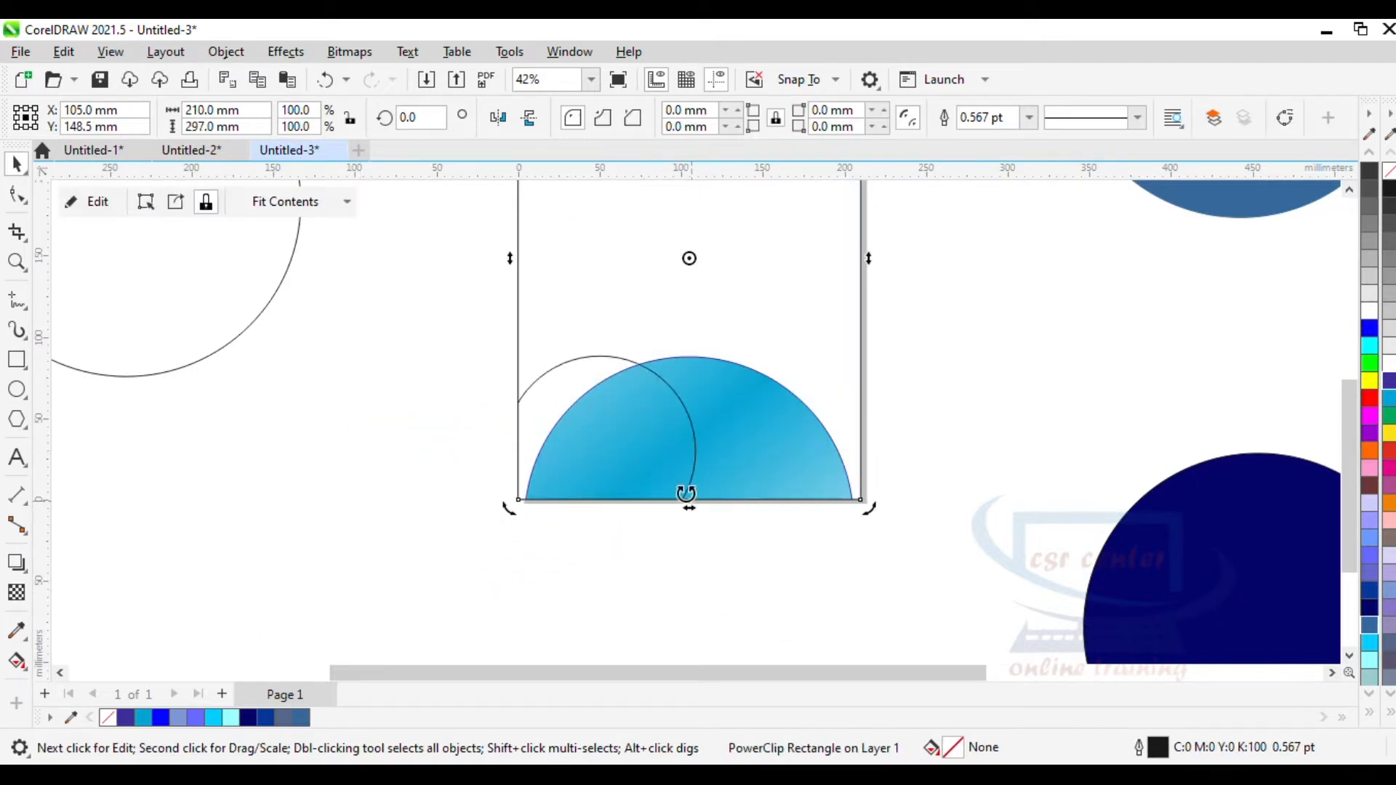
Edit the clipped small circle, moving it to the middle of the page's bottom edge and giving it a white (#FFFFFF) fill and outline.
left_click(669, 414, "ctrl")
left_click_drag(598, 451, 684, 503)
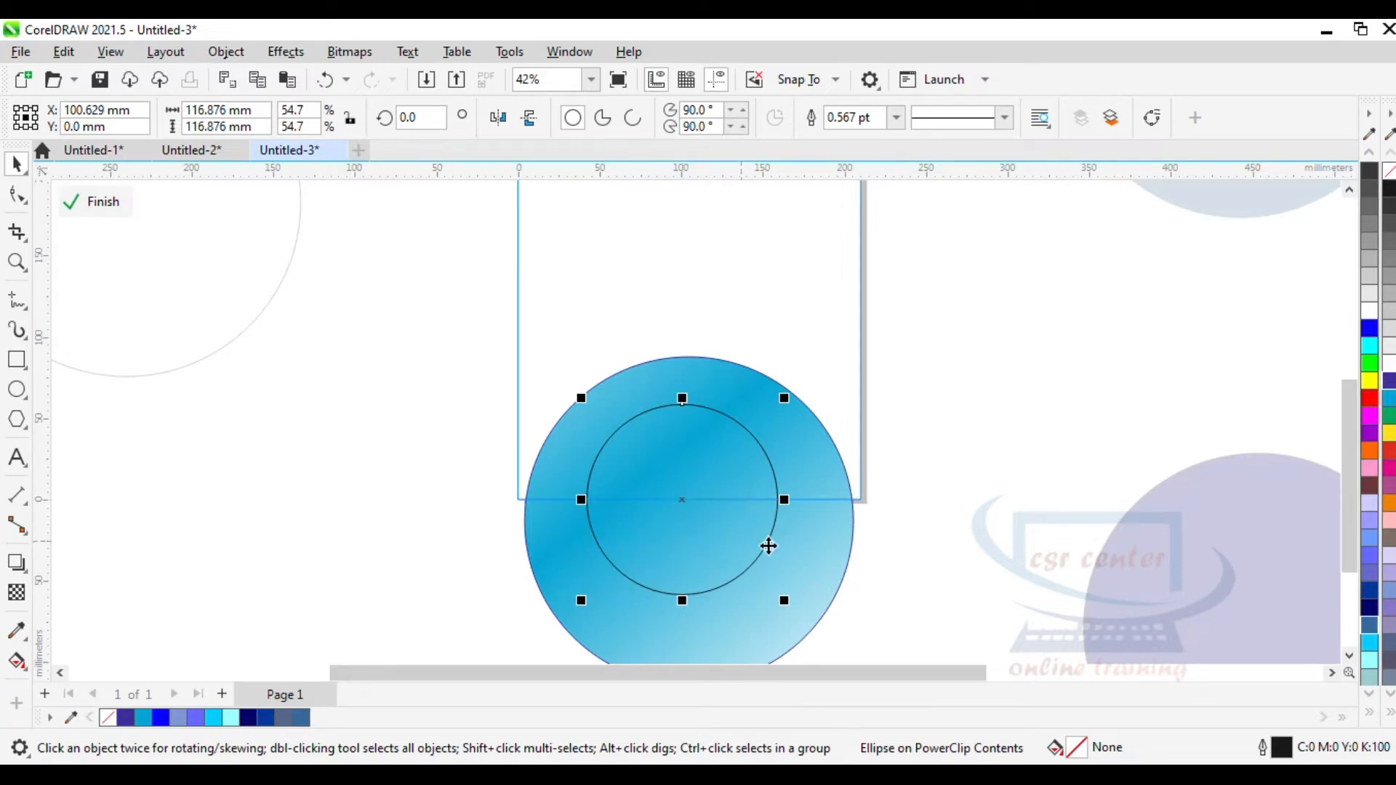
left_click(1369, 313)
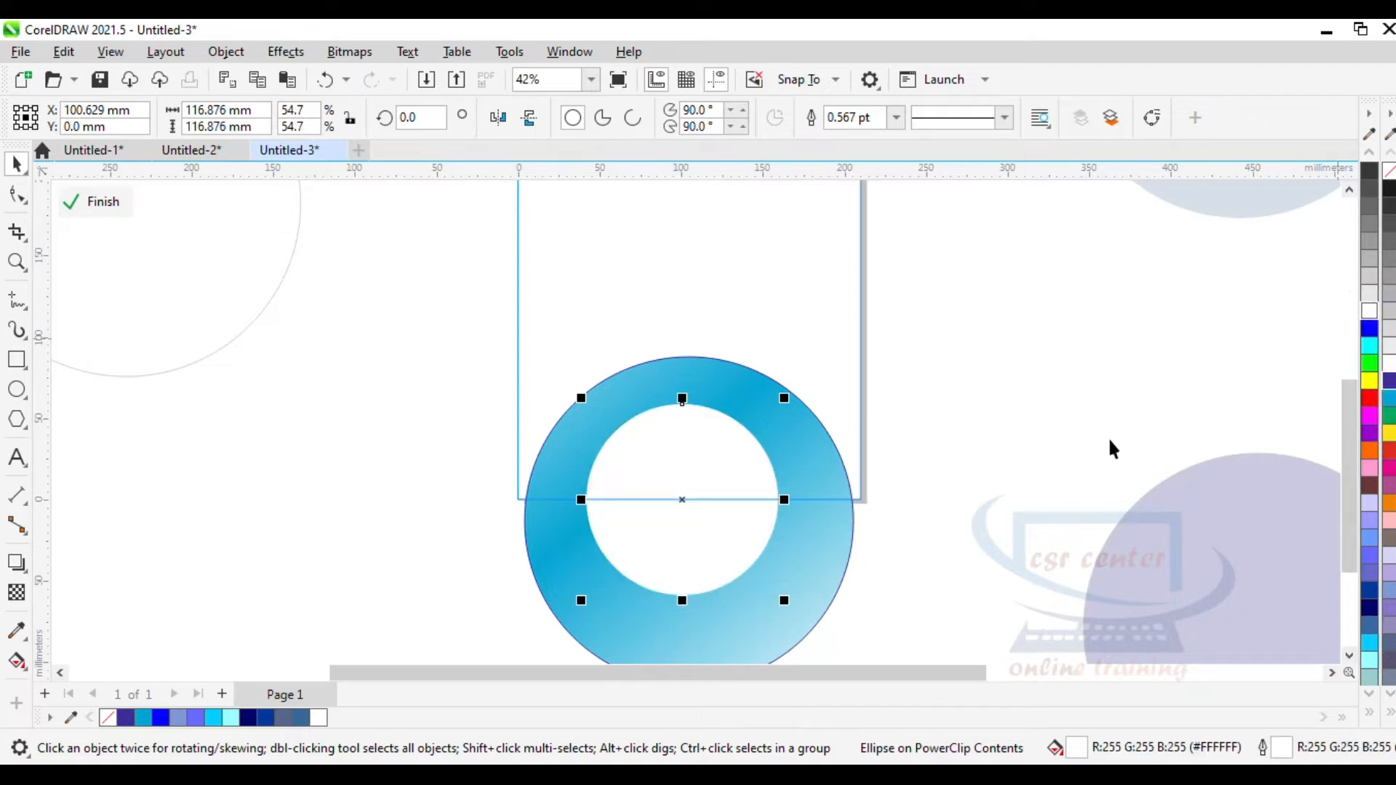
left_click(910, 553)
scroll(914, 554, "down", 2)
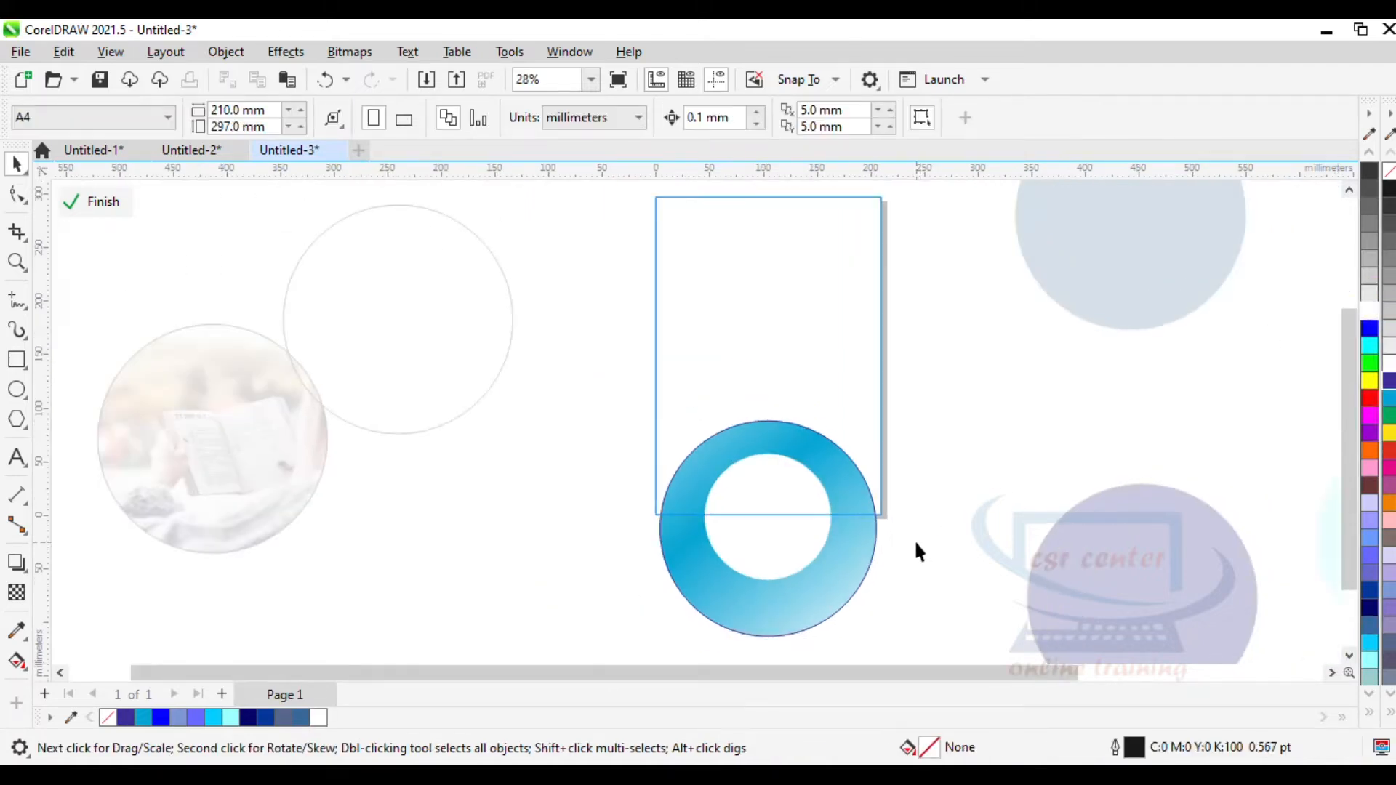
left_click(927, 545)
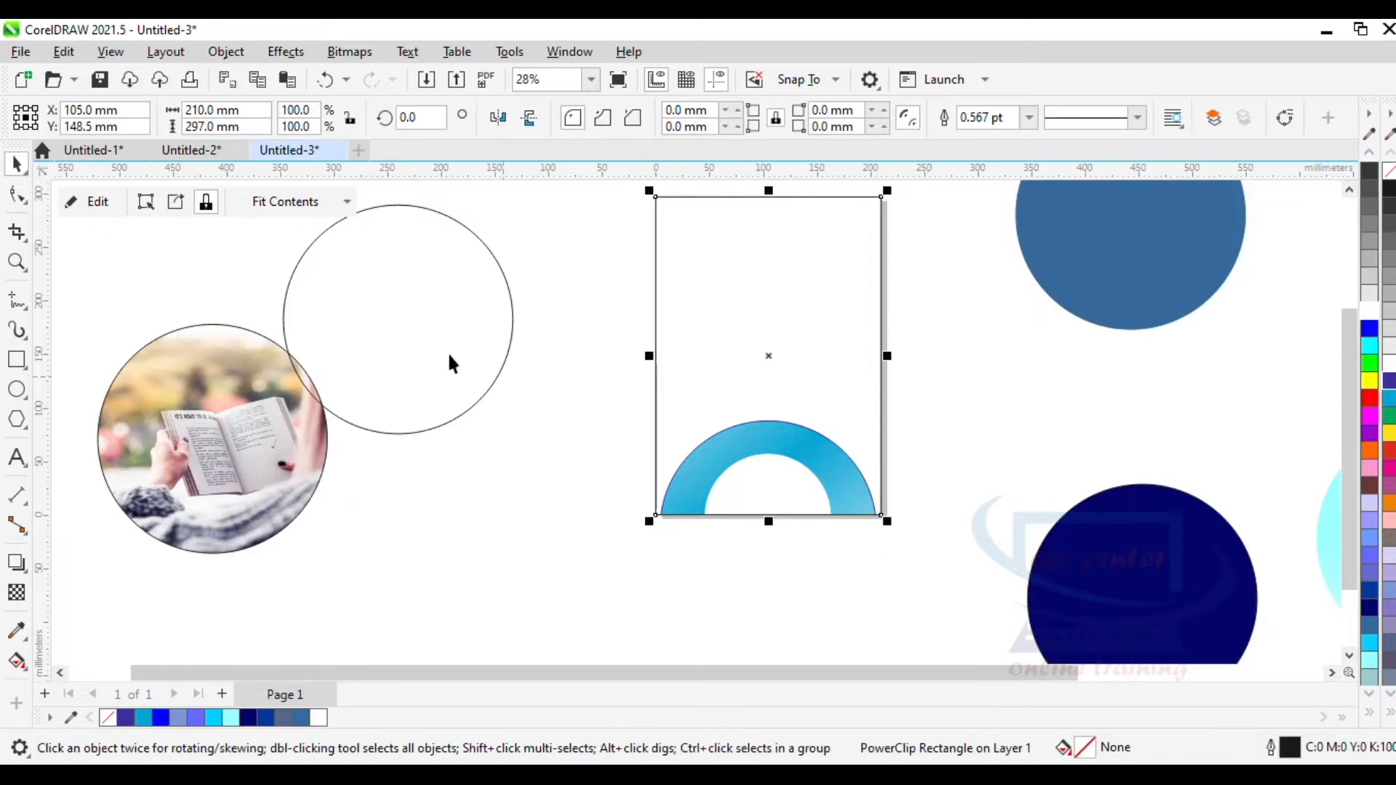
Draw a 297 mm vertical and a 210 mm horizontal line crossing at the page's centre, connecting the midpoints of its opposite edges.
left_click(17, 300)
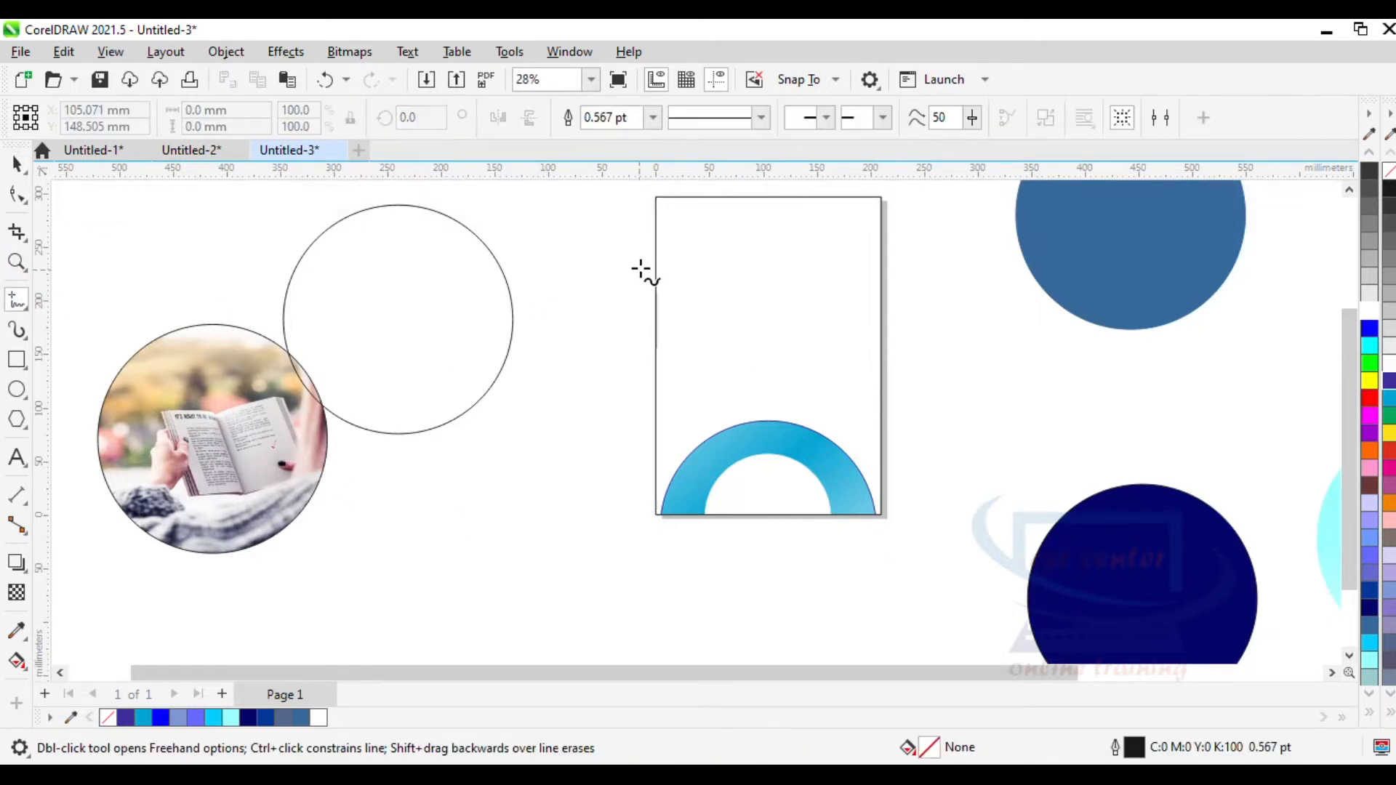
left_click(767, 197)
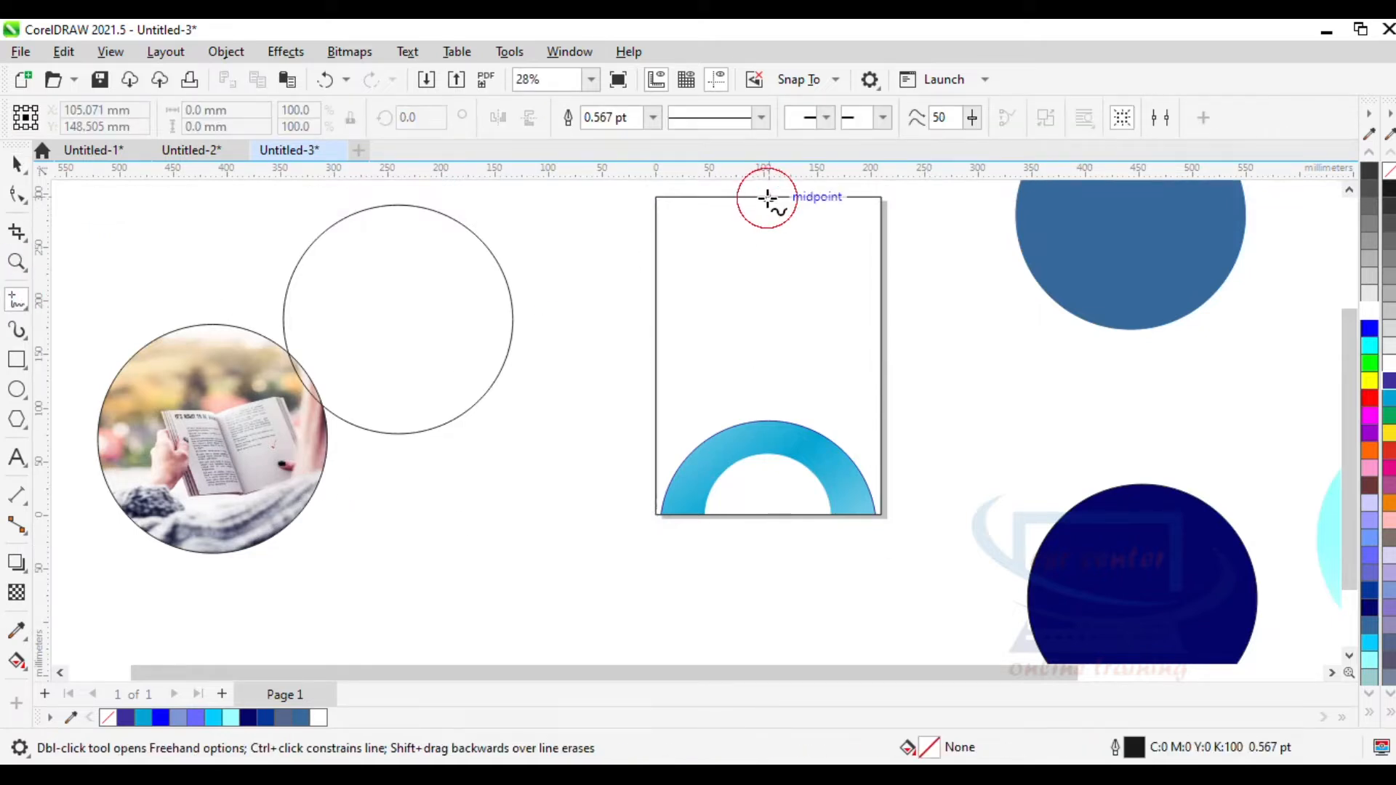
left_click(771, 518)
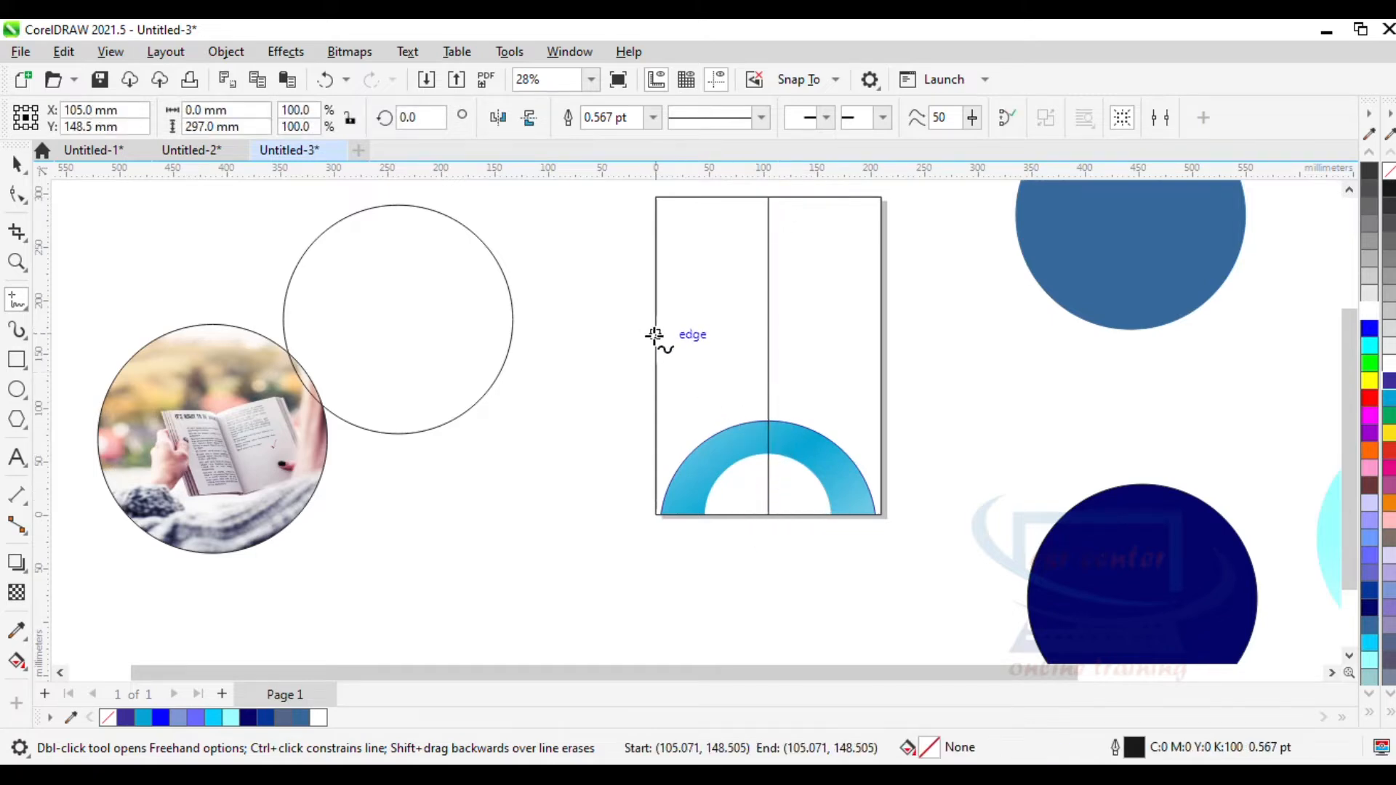
left_click(656, 356)
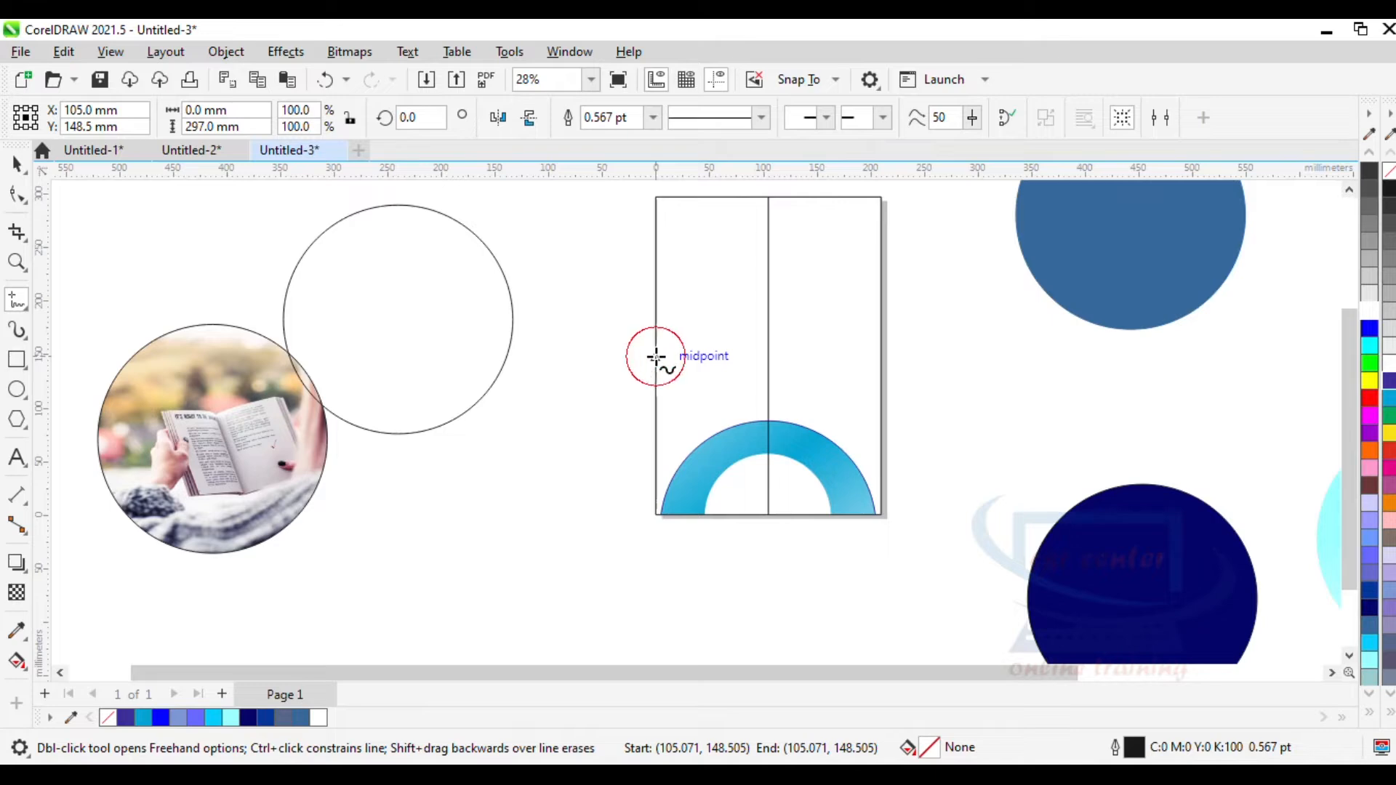
left_click(881, 357)
left_click(16, 164)
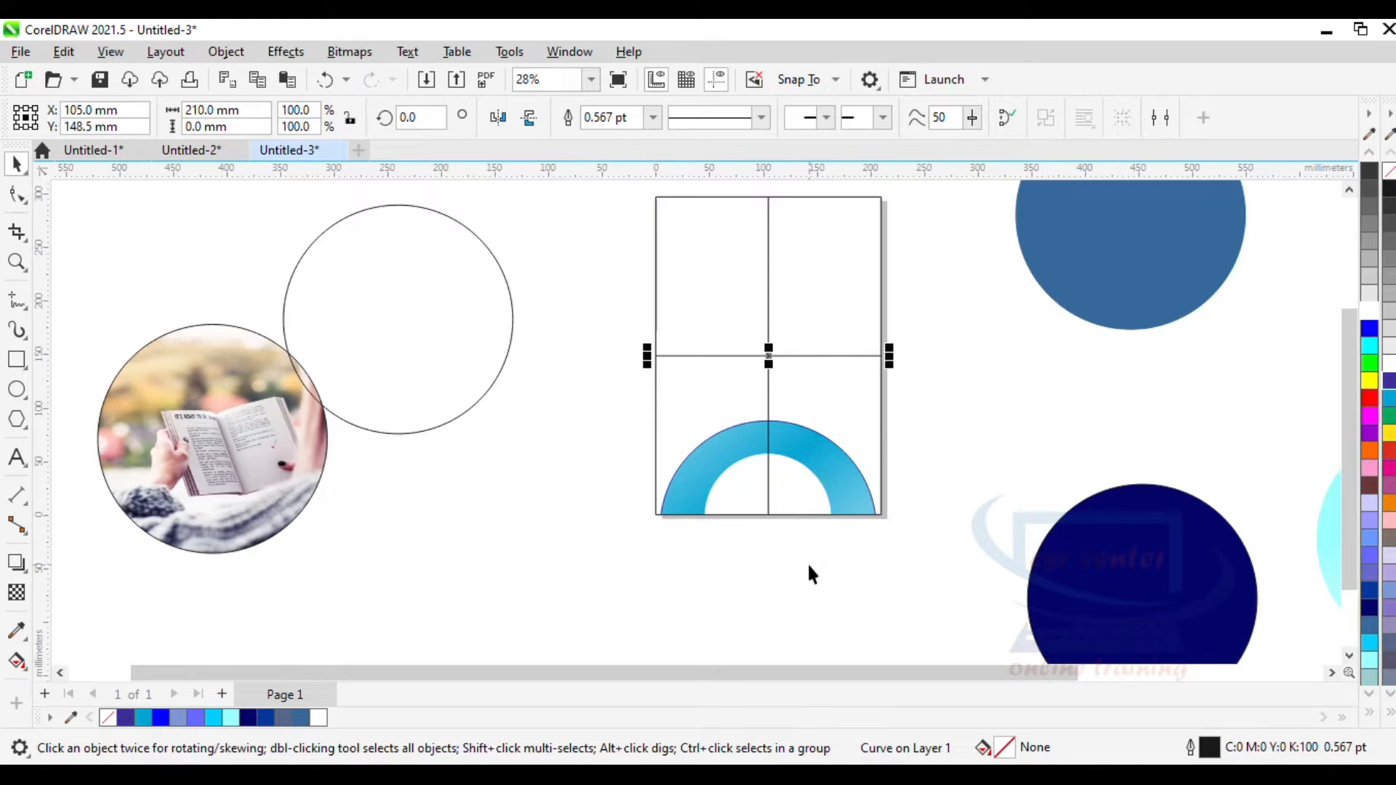
scroll(773, 497, "up", 3)
double_click(824, 523)
left_click(825, 523)
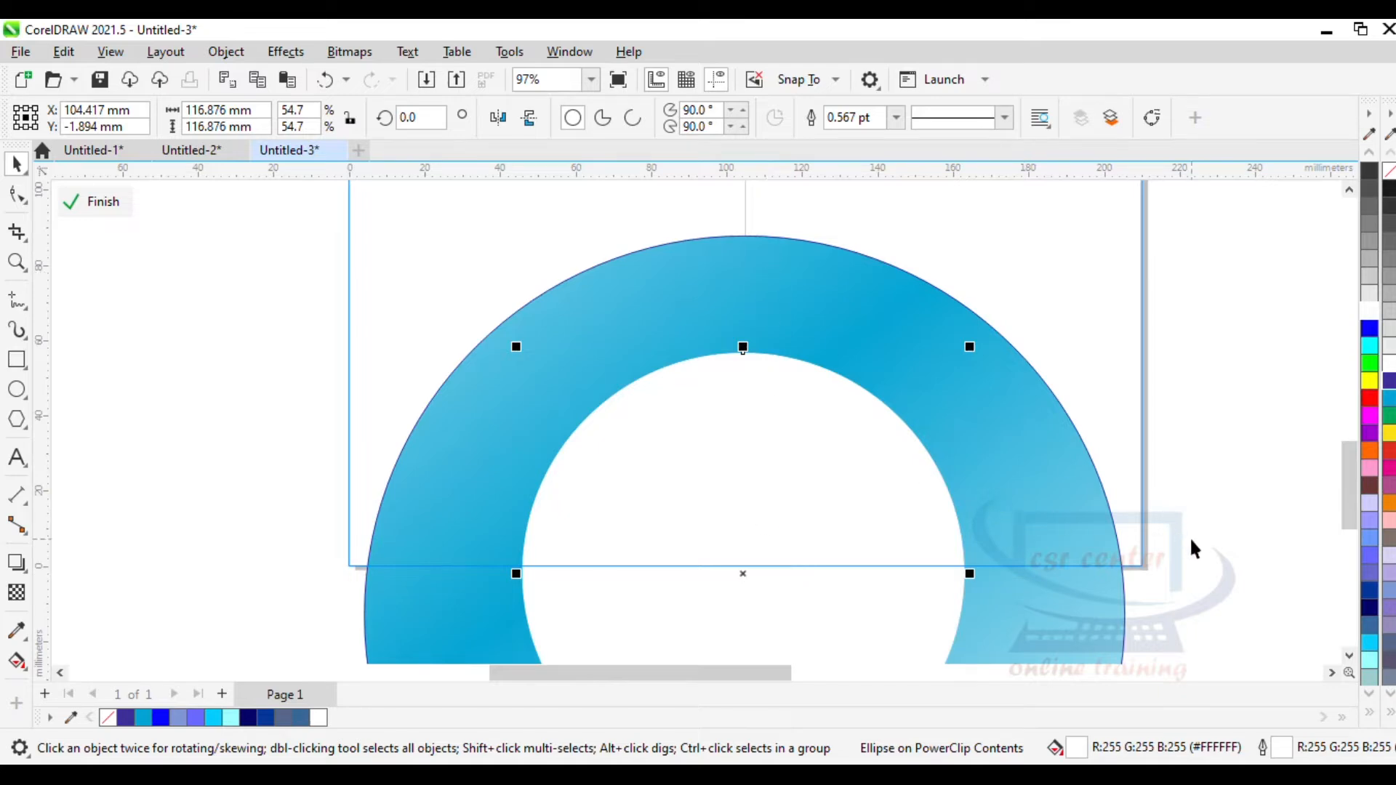
left_click(1213, 558, "ctrl")
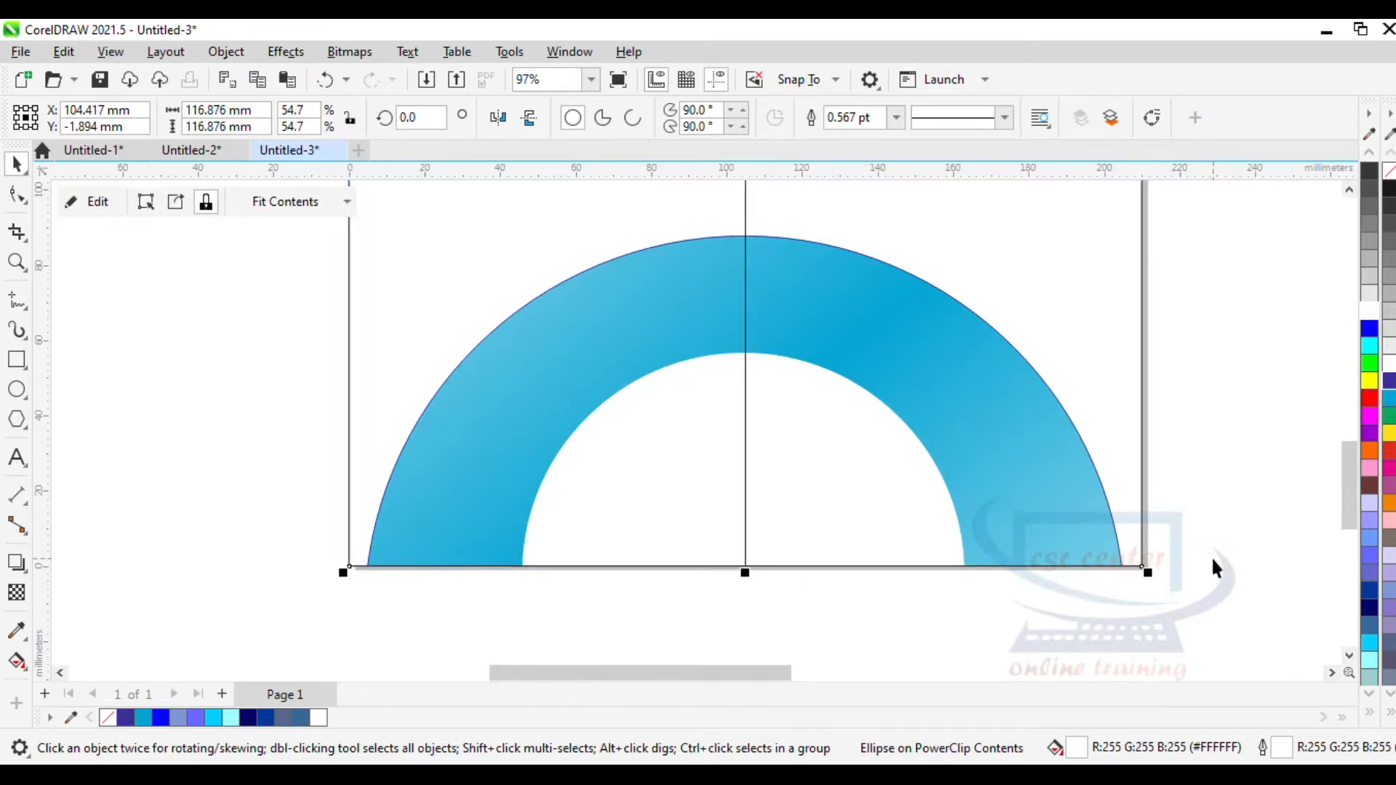
PowerClip the light cyan gradient circle inside the page frame rectangle.
scroll(1213, 558, "down", 1)
key("F4")
left_click(1160, 514)
left_click_drag(1161, 515, 601, 409)
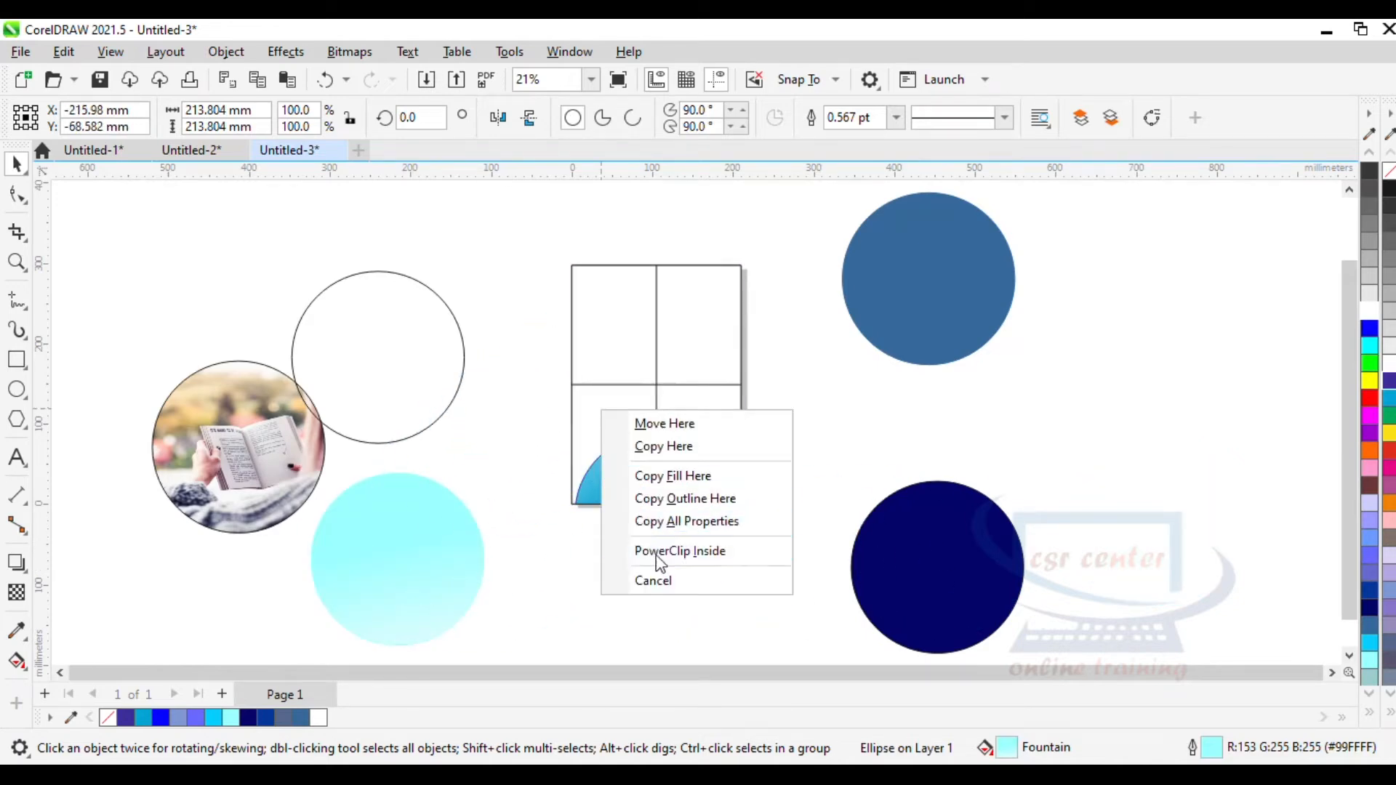
left_click(658, 548)
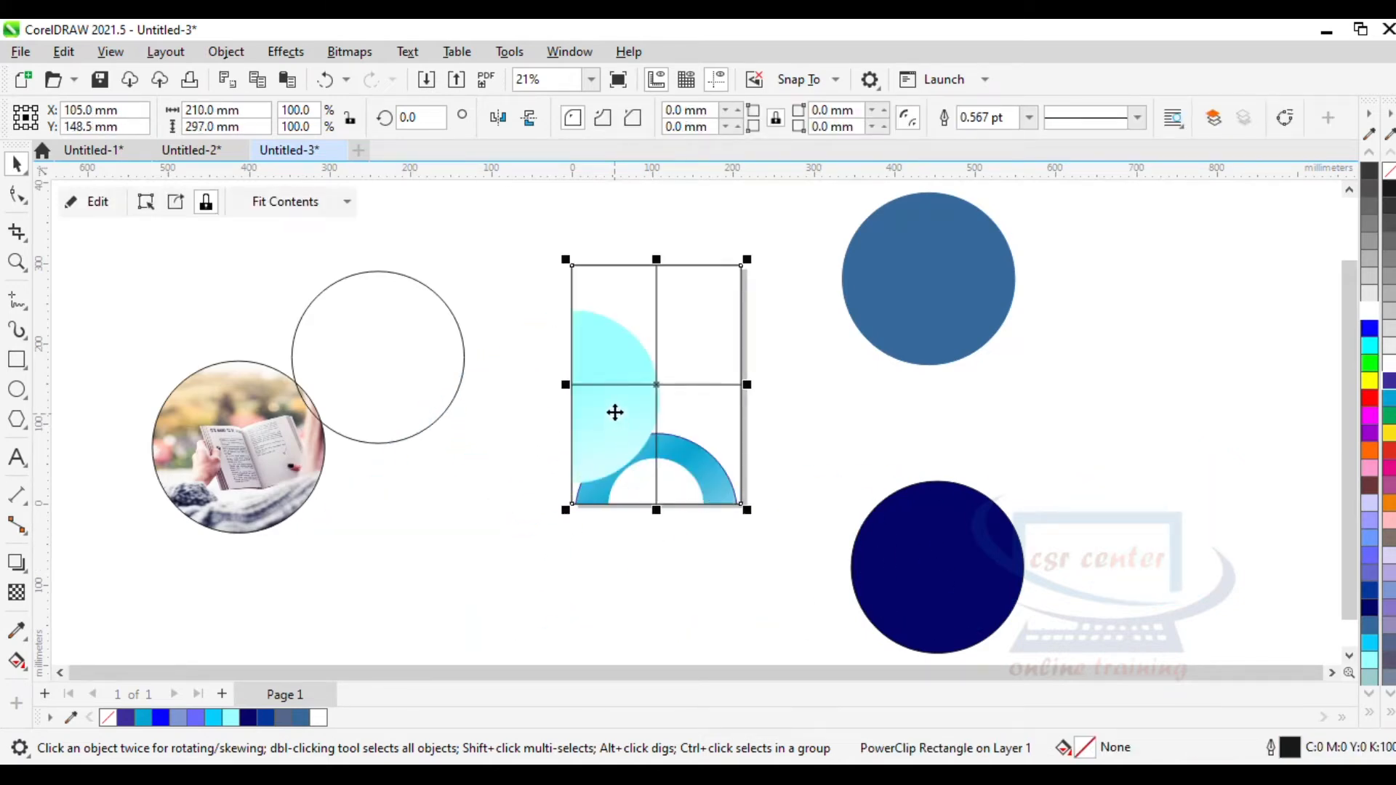
Edit the clipped light cyan circle, enlarging it to about 310 mm and centring it on the midpoint of the page's left edge.
left_click(615, 412, "ctrl")
scroll(589, 416, "up", 3)
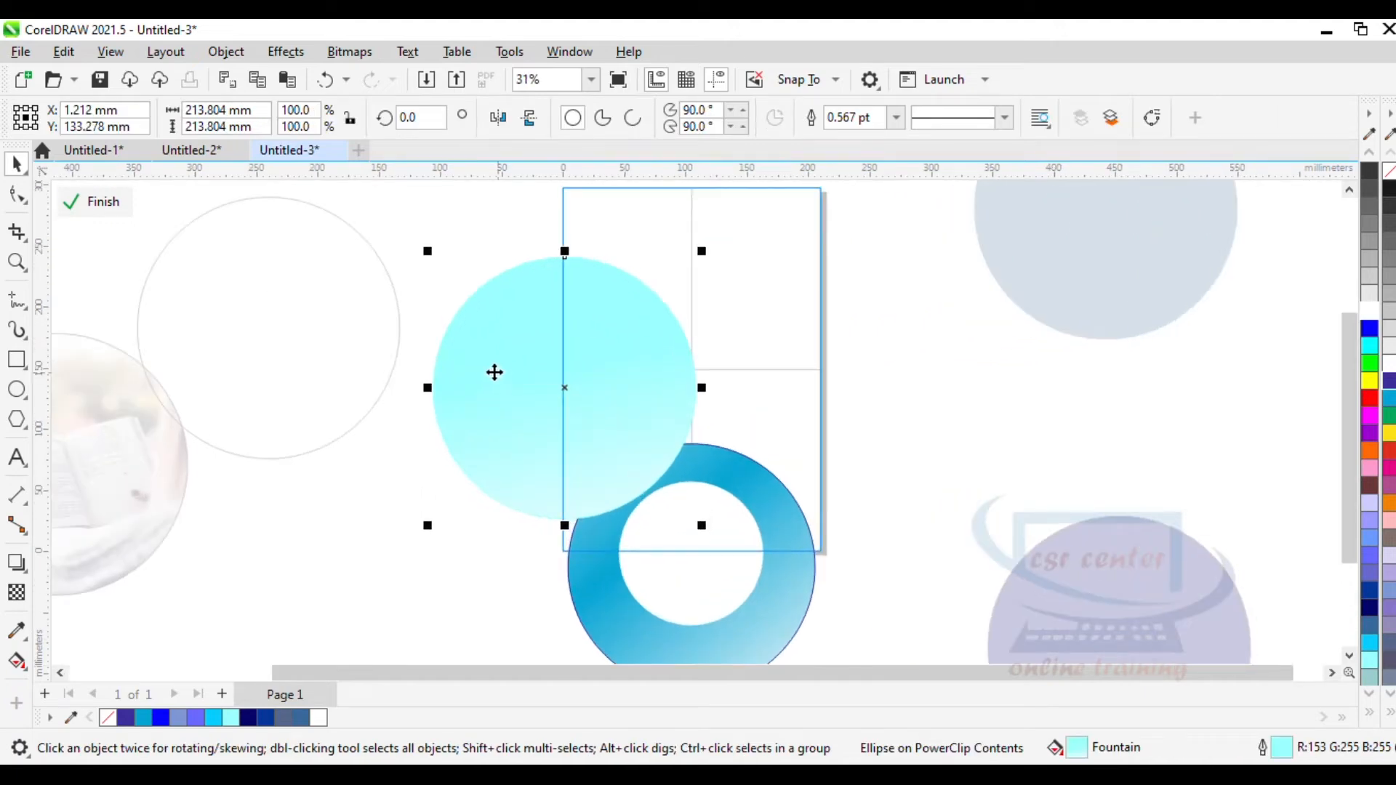
left_click_drag(487, 391, 549, 323)
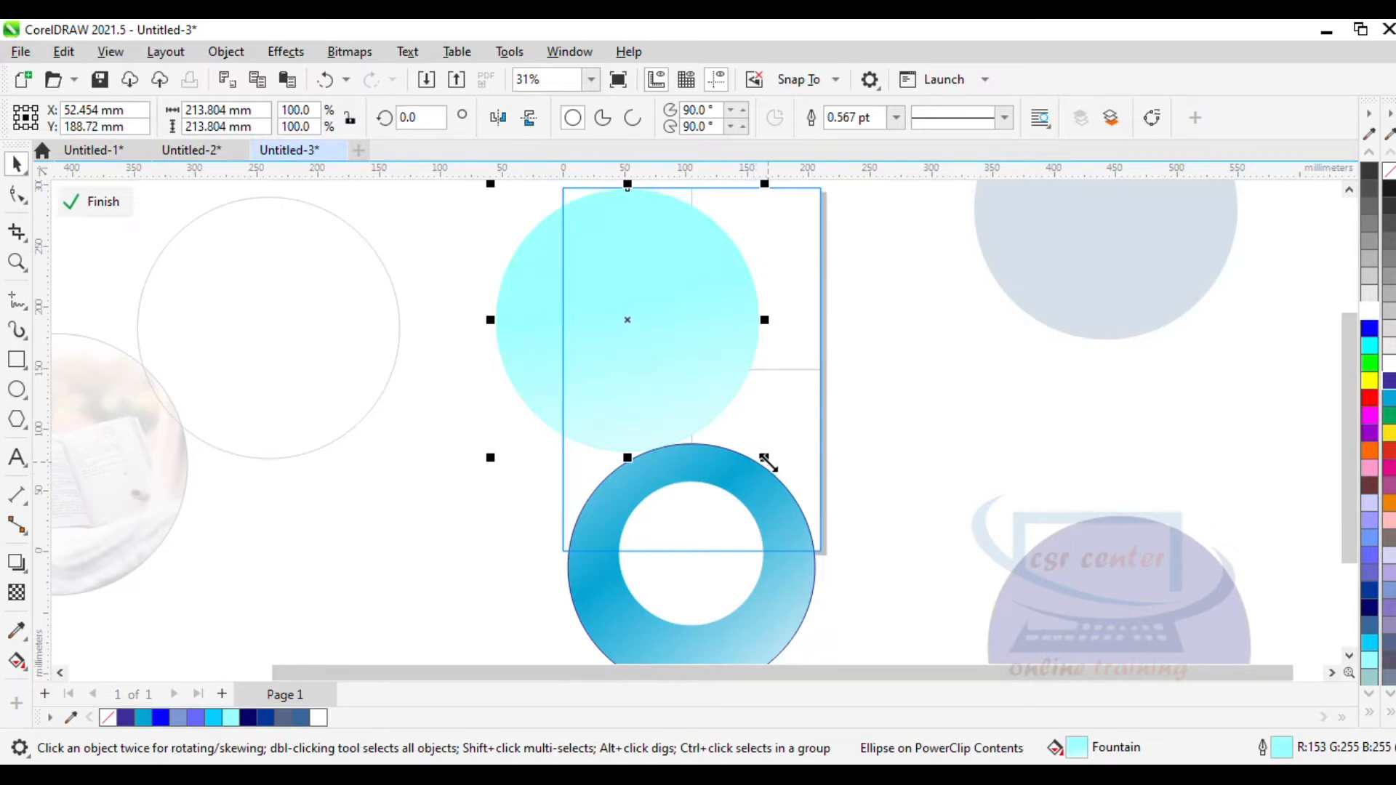
left_click_drag(768, 463, 823, 518)
scroll(809, 516, "down", 1)
left_click_drag(680, 371, 663, 404)
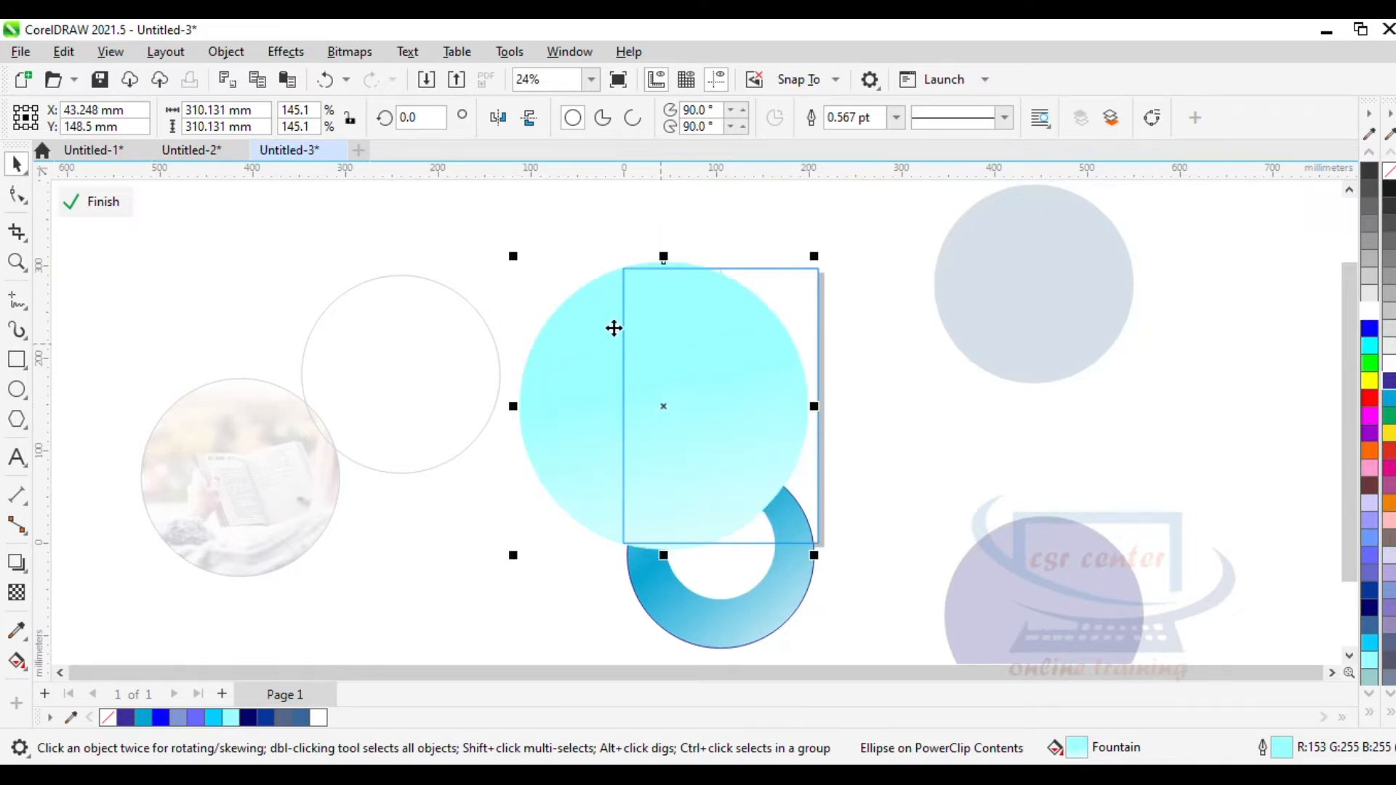
scroll(614, 328, "up", 2)
scroll(679, 356, "down", 2)
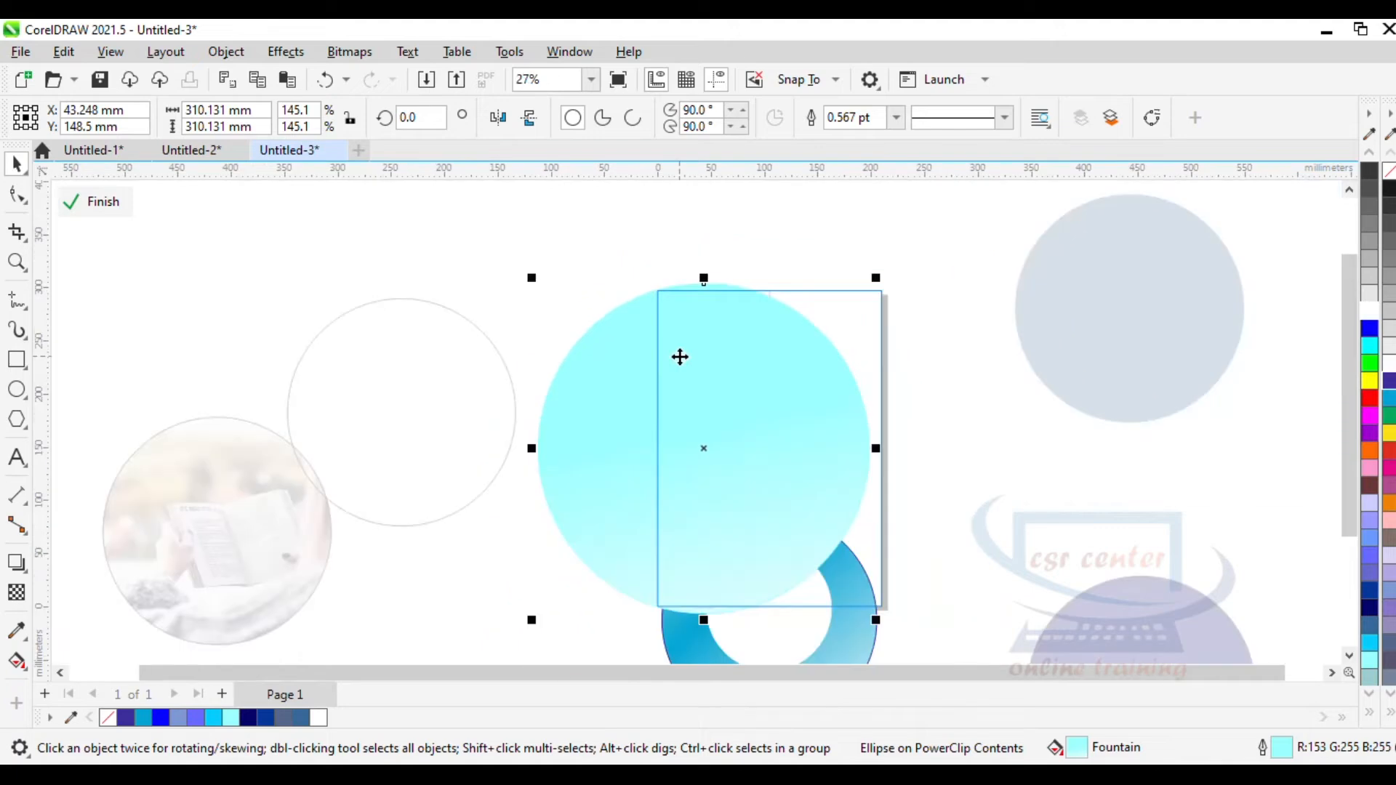
left_click_drag(656, 617, 788, 455)
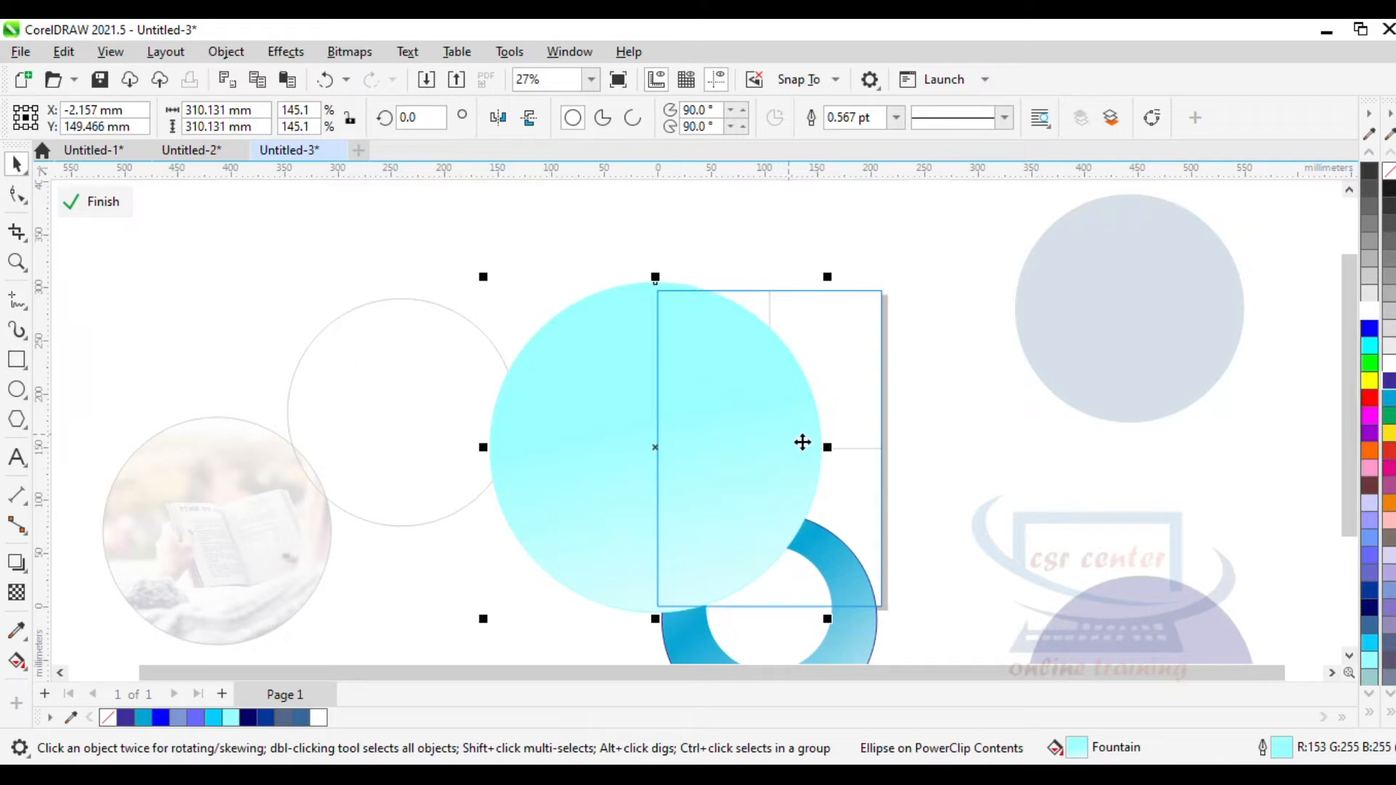
left_click(978, 573)
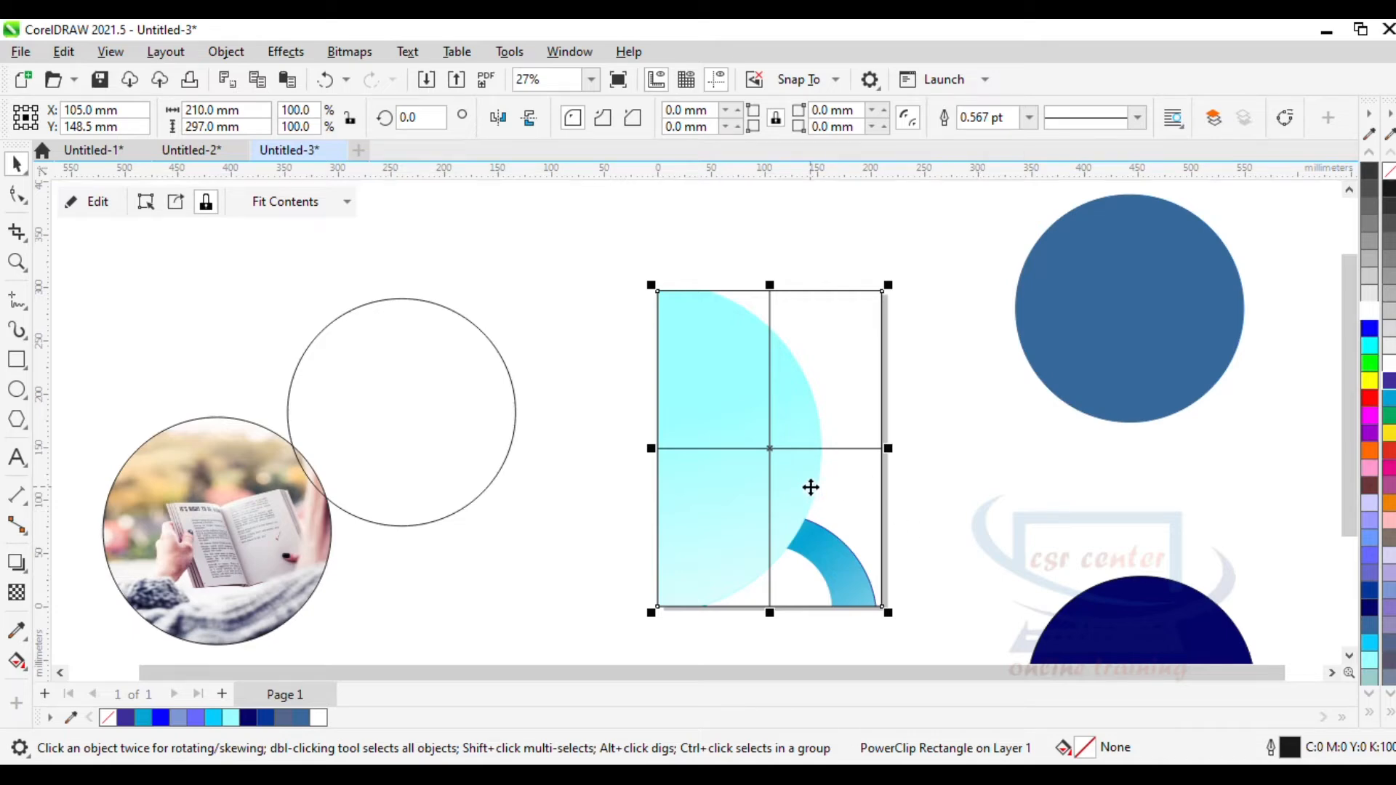
PowerClip the remaining unfilled circle inside the page frame and give it a white (#FFFFFF) fill and outline.
left_click(461, 358)
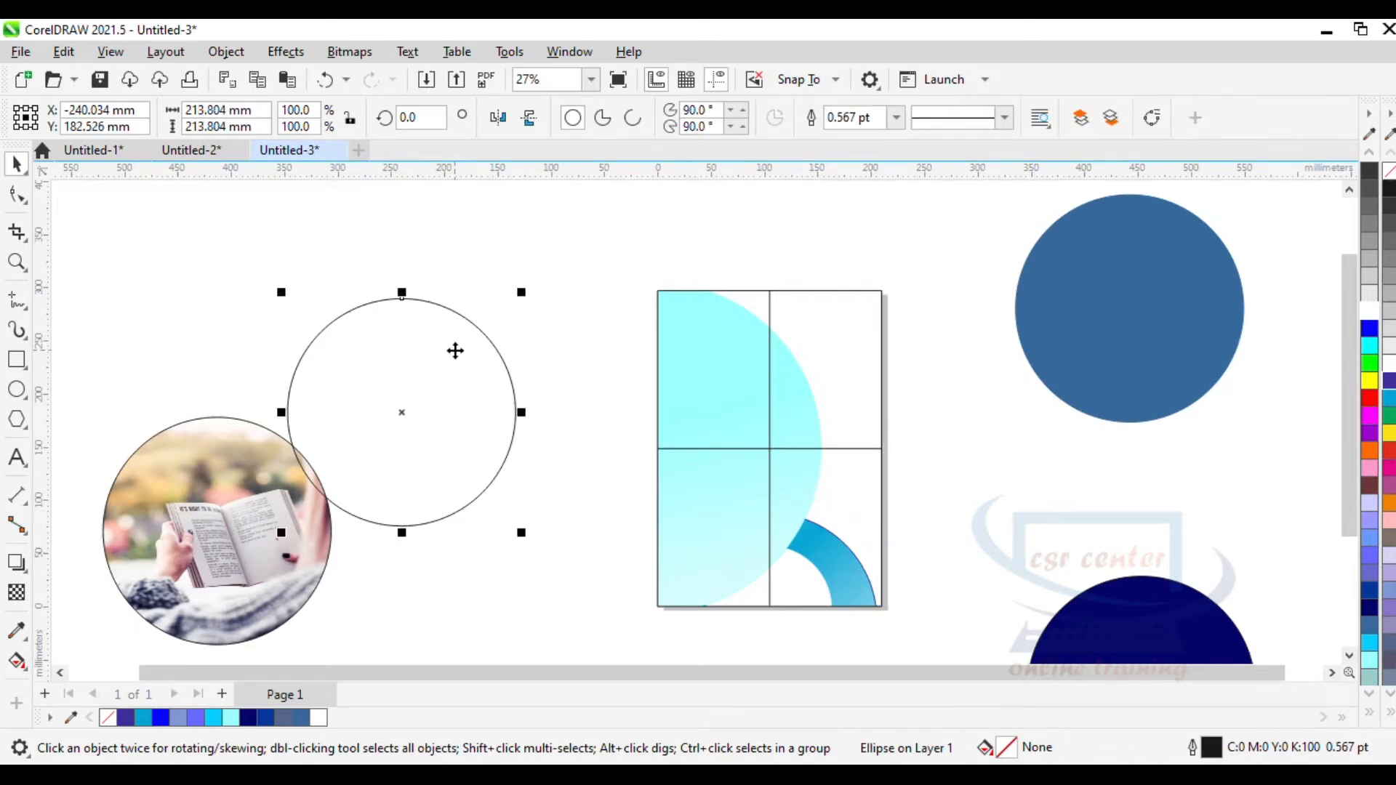
left_click_drag(455, 350, 702, 383)
left_click(784, 527)
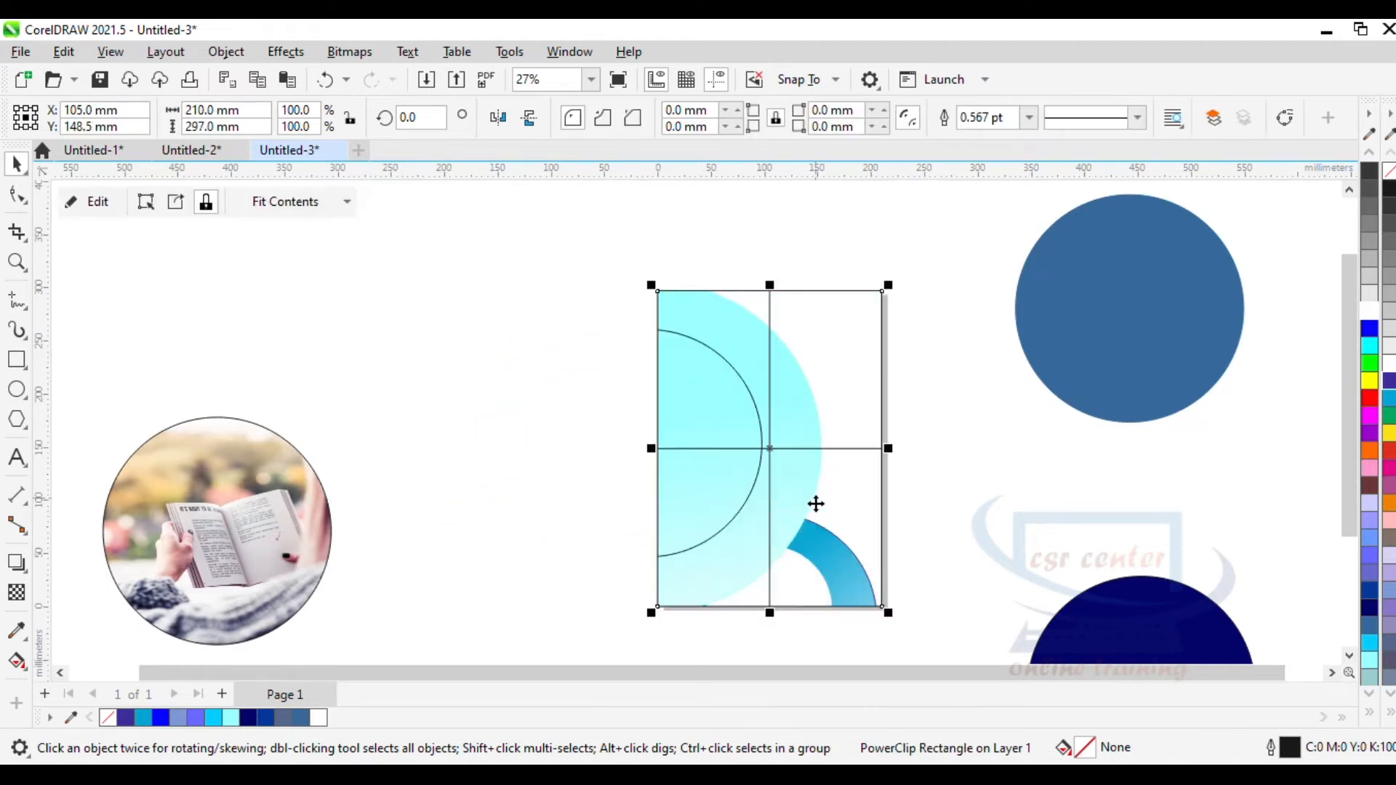
left_click(723, 371, "ctrl")
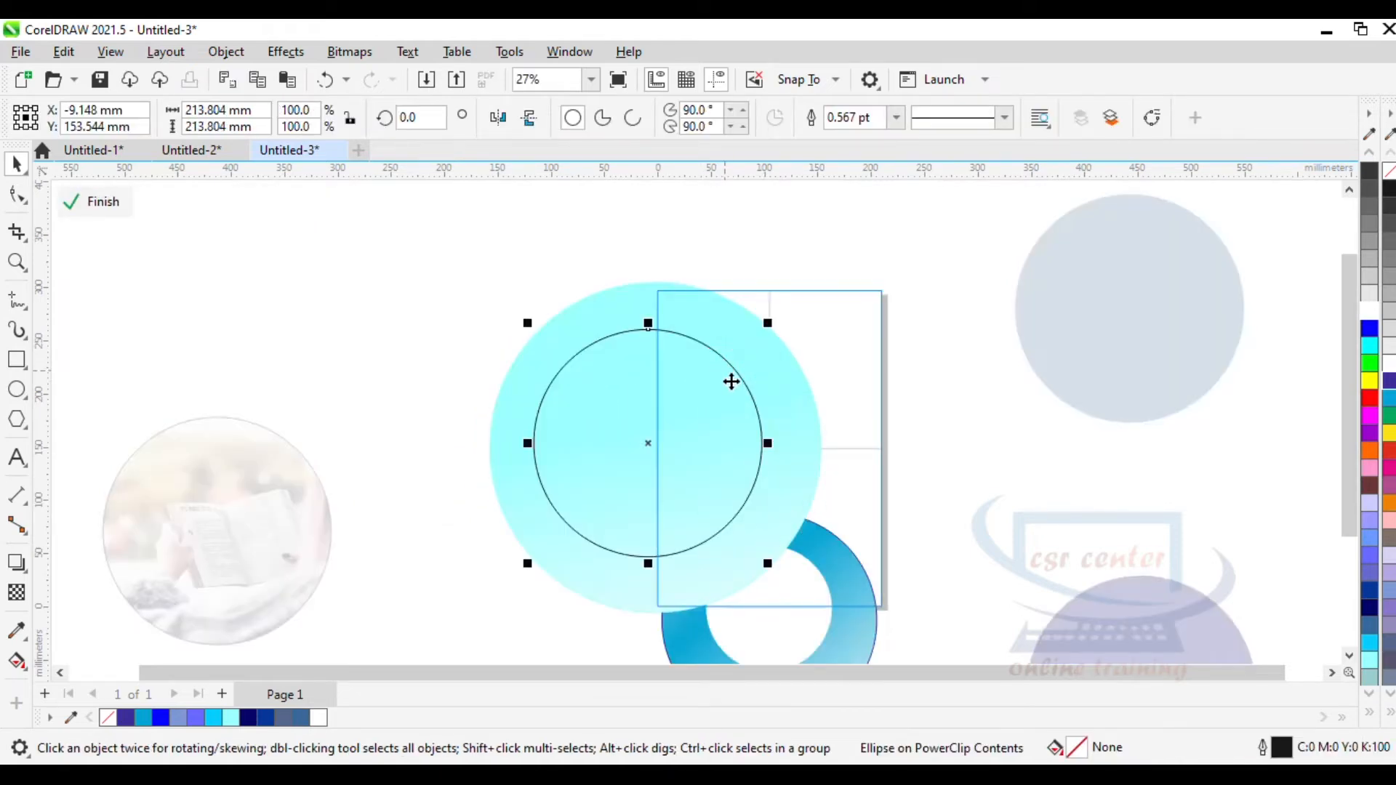
left_click(1368, 311)
right_click(1368, 311)
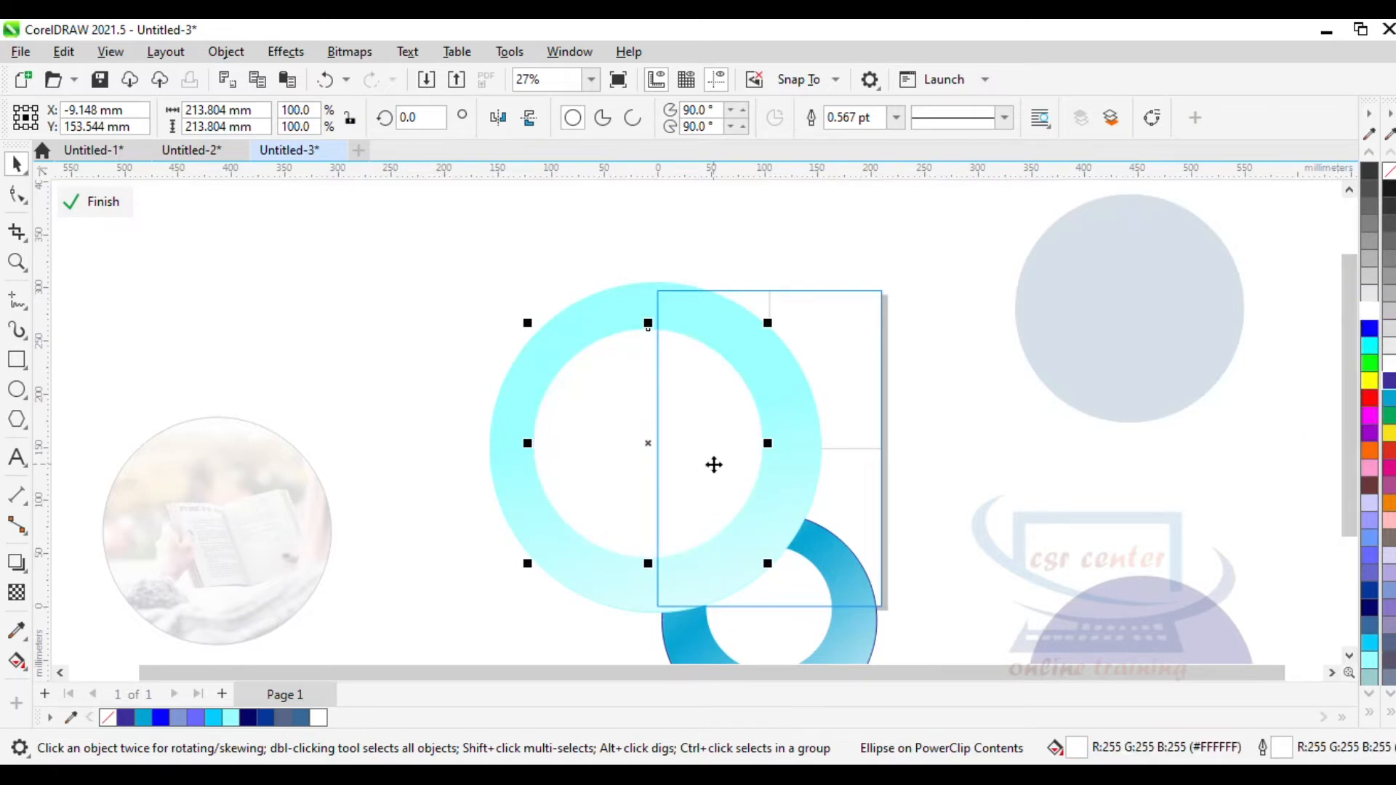
Enlarge the clipped white circle to about 247 mm, centre it within the light cyan circle and finish editing the frame contents.
scroll(713, 461, "up", 2)
left_click_drag(735, 440, 741, 433)
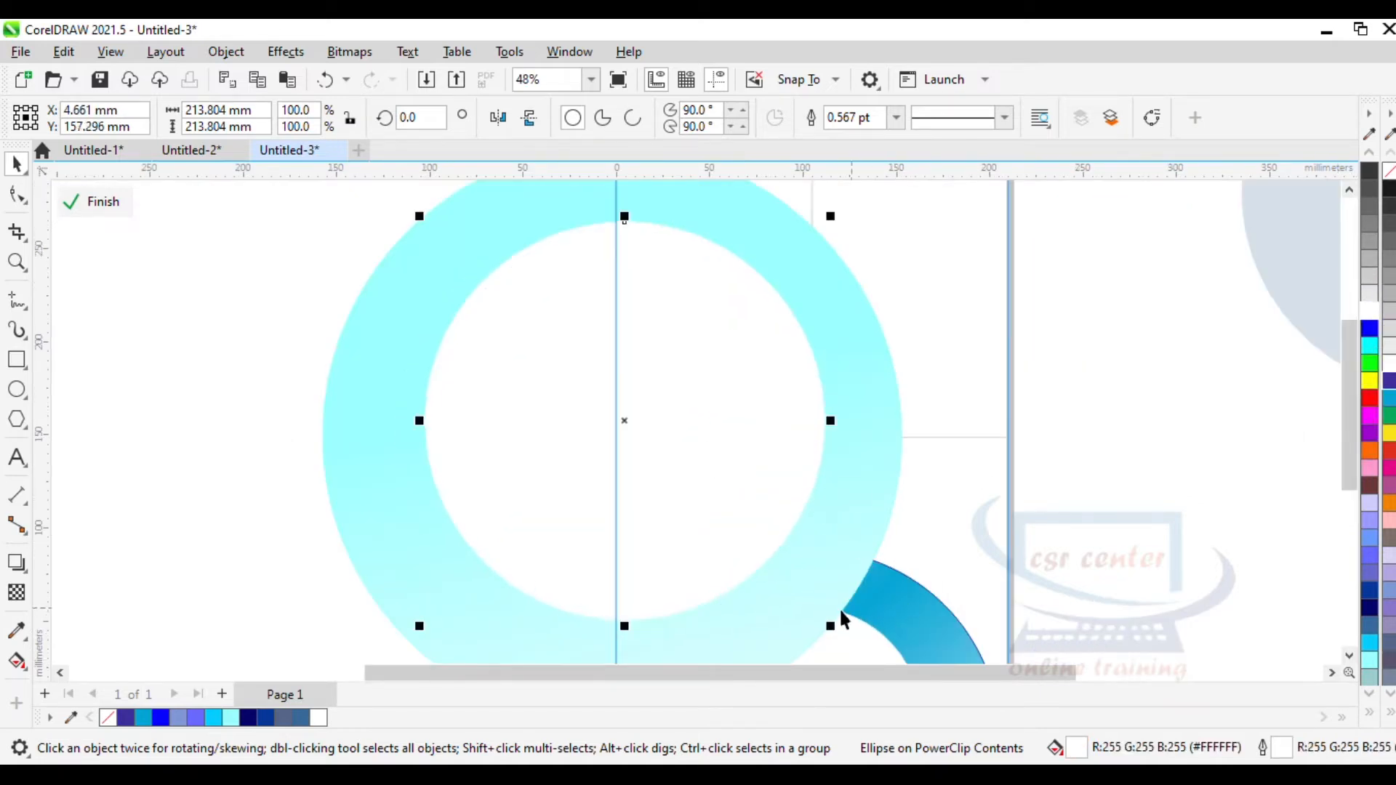
mouse_move(831, 625)
left_mouse_down()
mouse_move(847, 654)
mouse_move(847, 643)
left_mouse_up()
scroll(820, 514, "down", 1)
mouse_move(748, 467)
left_mouse_down()
mouse_move(758, 474)
mouse_move(757, 461)
left_mouse_up()
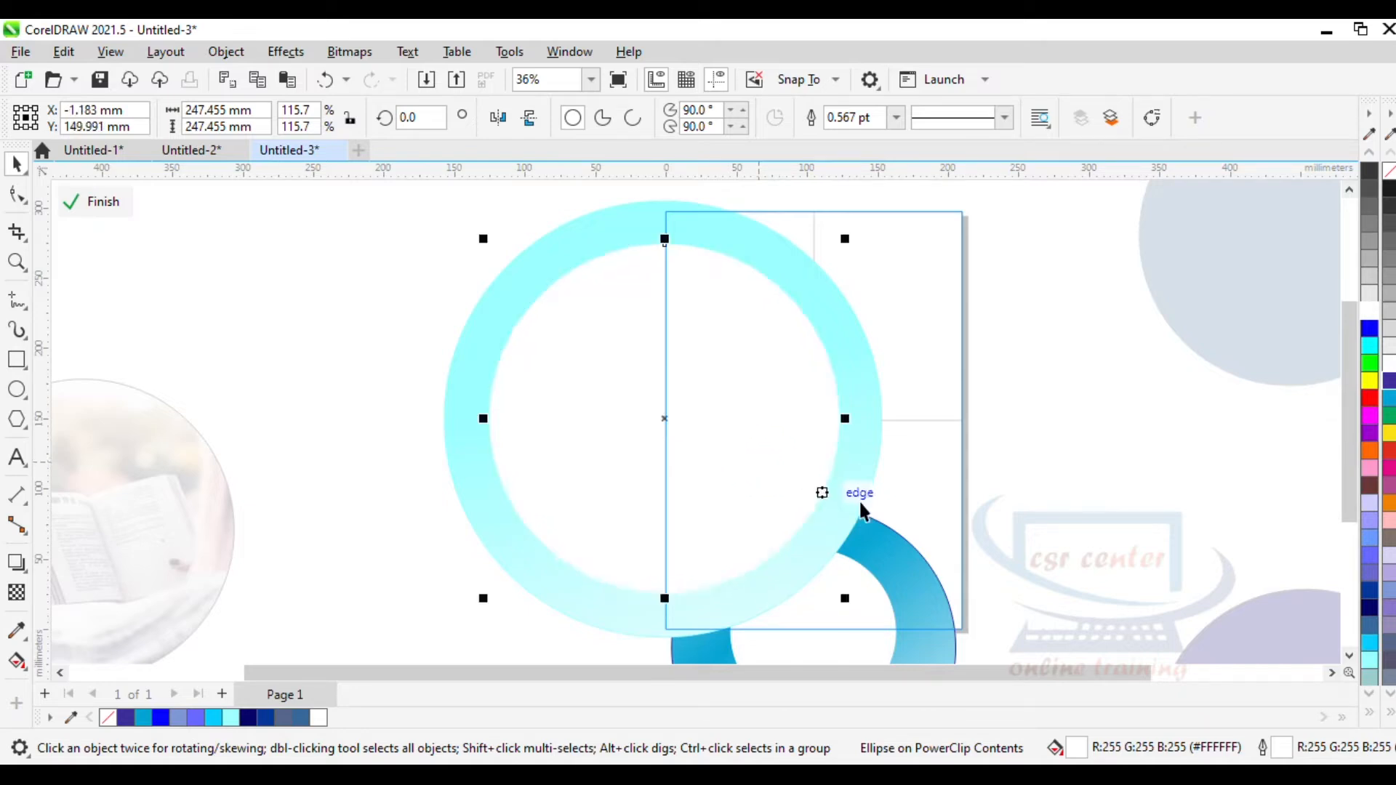
left_click(1126, 579, "ctrl")
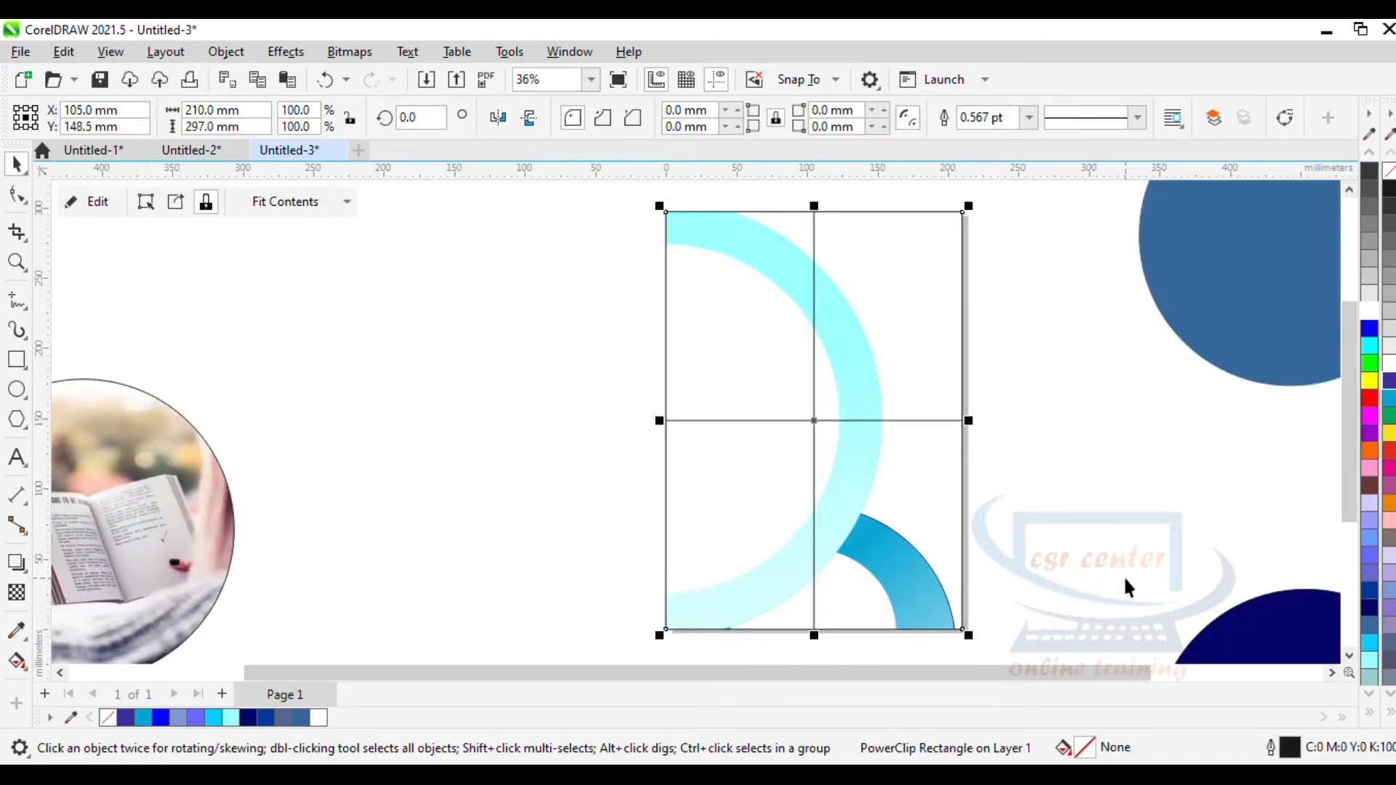
PowerClip the steel blue (#336699) circle inside the page frame rectangle.
scroll(1057, 509, "down", 2)
left_click(1181, 542)
left_click(1193, 322)
left_click_drag(1214, 309, 866, 460)
left_click(945, 596)
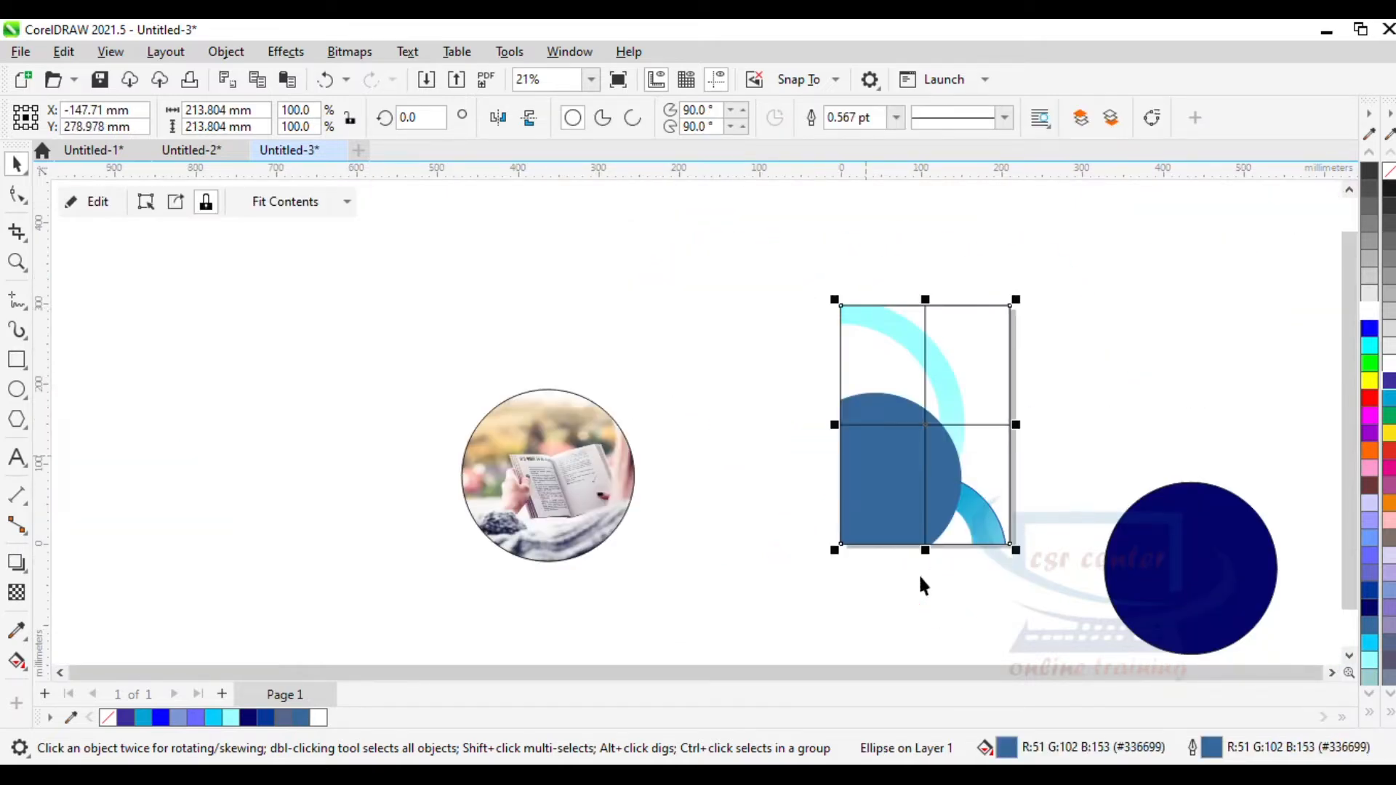
Edit the clipped steel blue circle, moving it to the centre of the white circle.
left_click(875, 464, "ctrl")
scroll(876, 462, "up", 2)
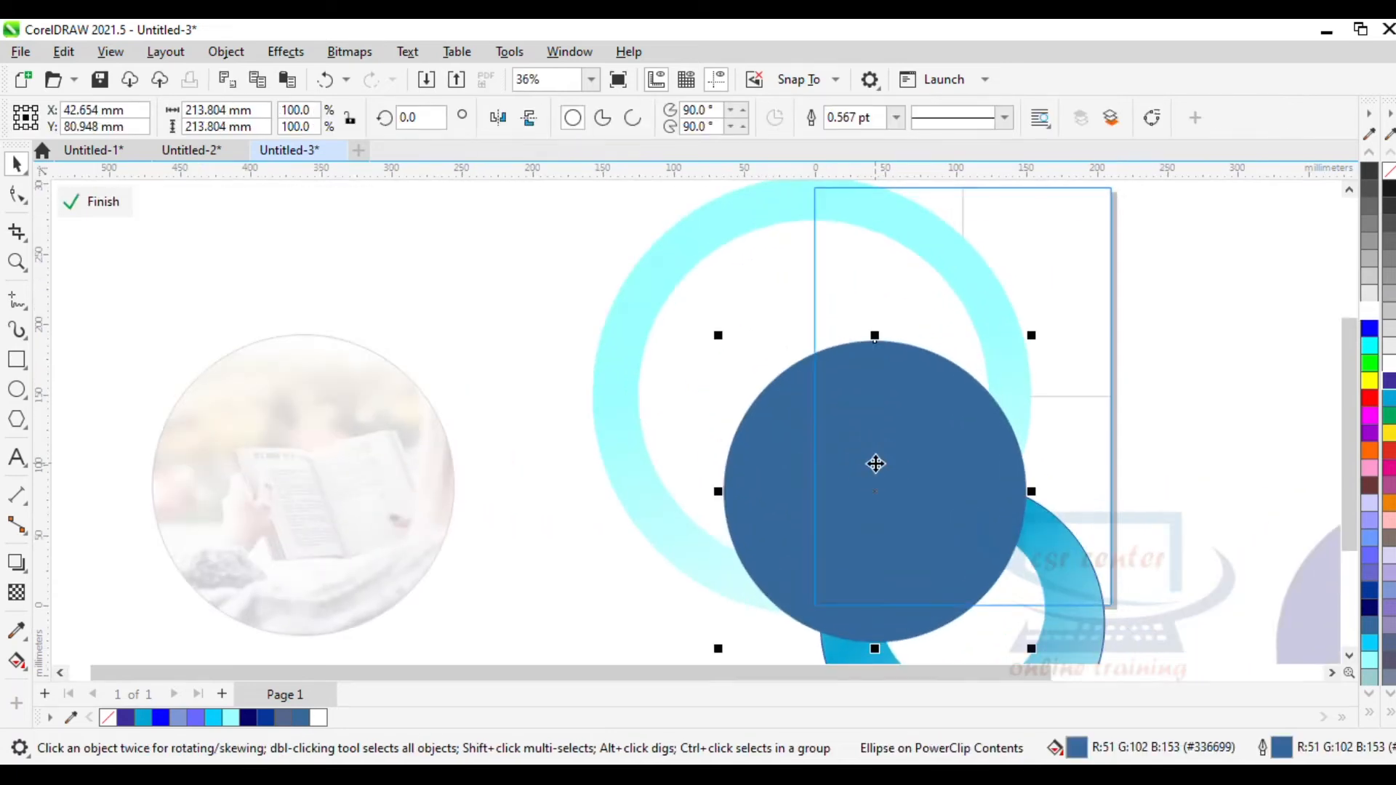
left_click_drag(816, 398, 815, 394)
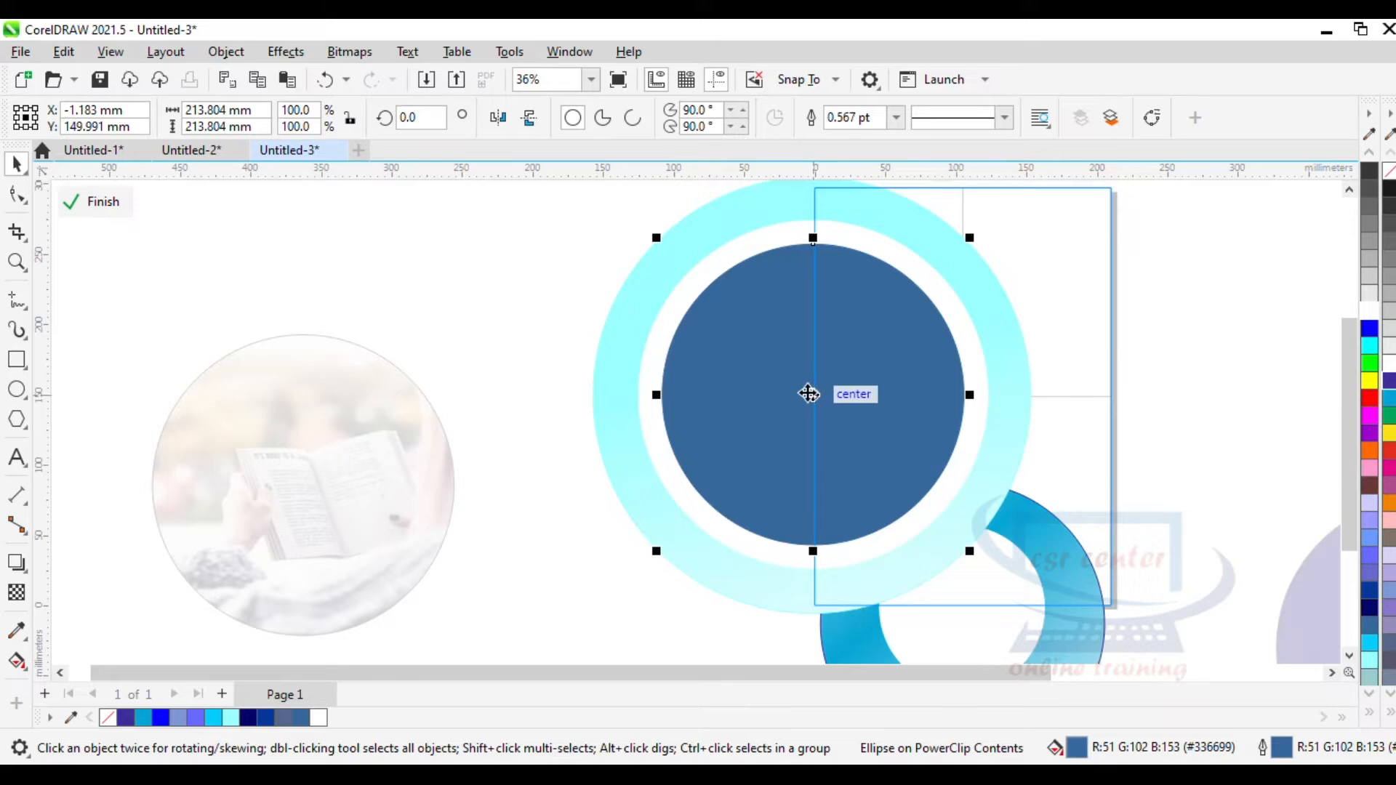
left_click(538, 568)
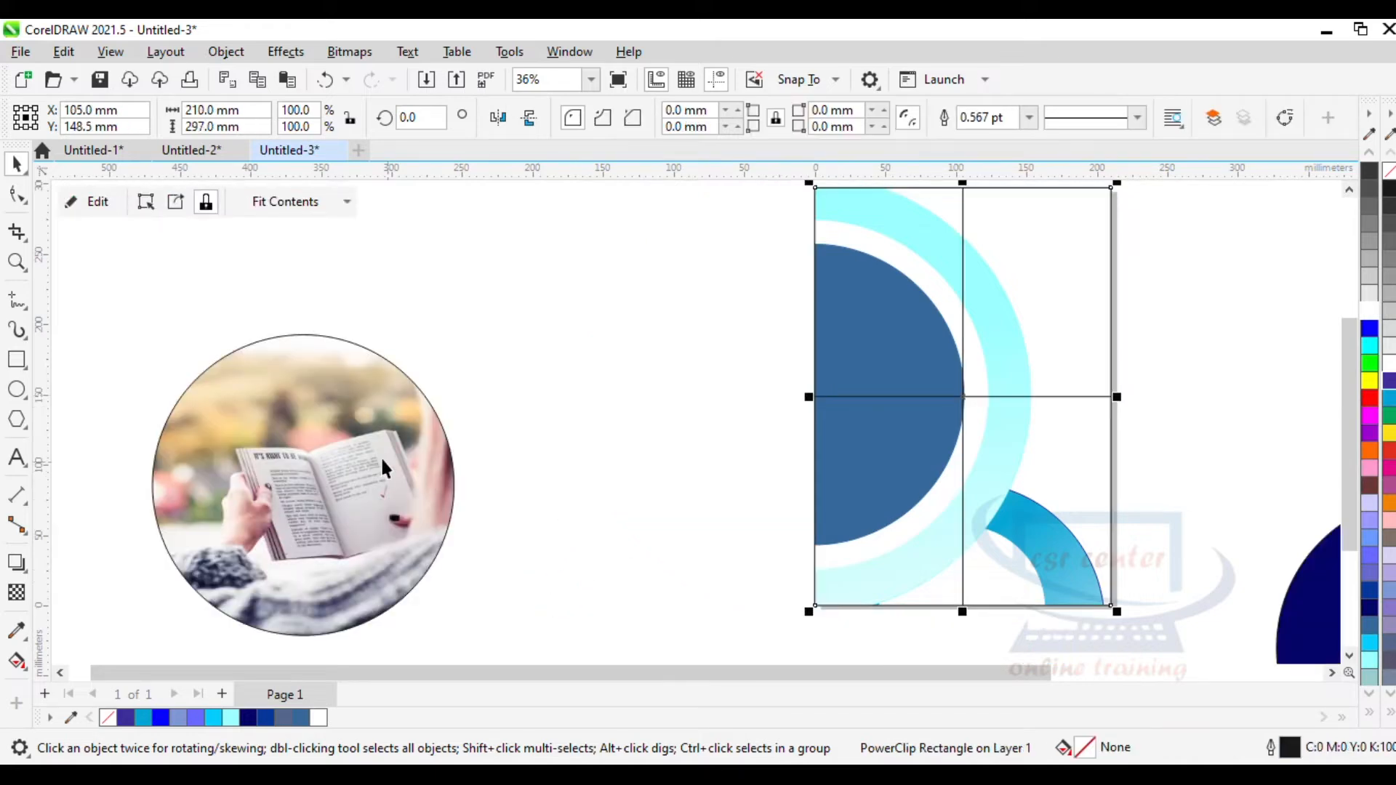
PowerClip the photo-filled circle inside the page frame and open the frame's contents for editing.
left_click_drag(351, 479, 824, 460)
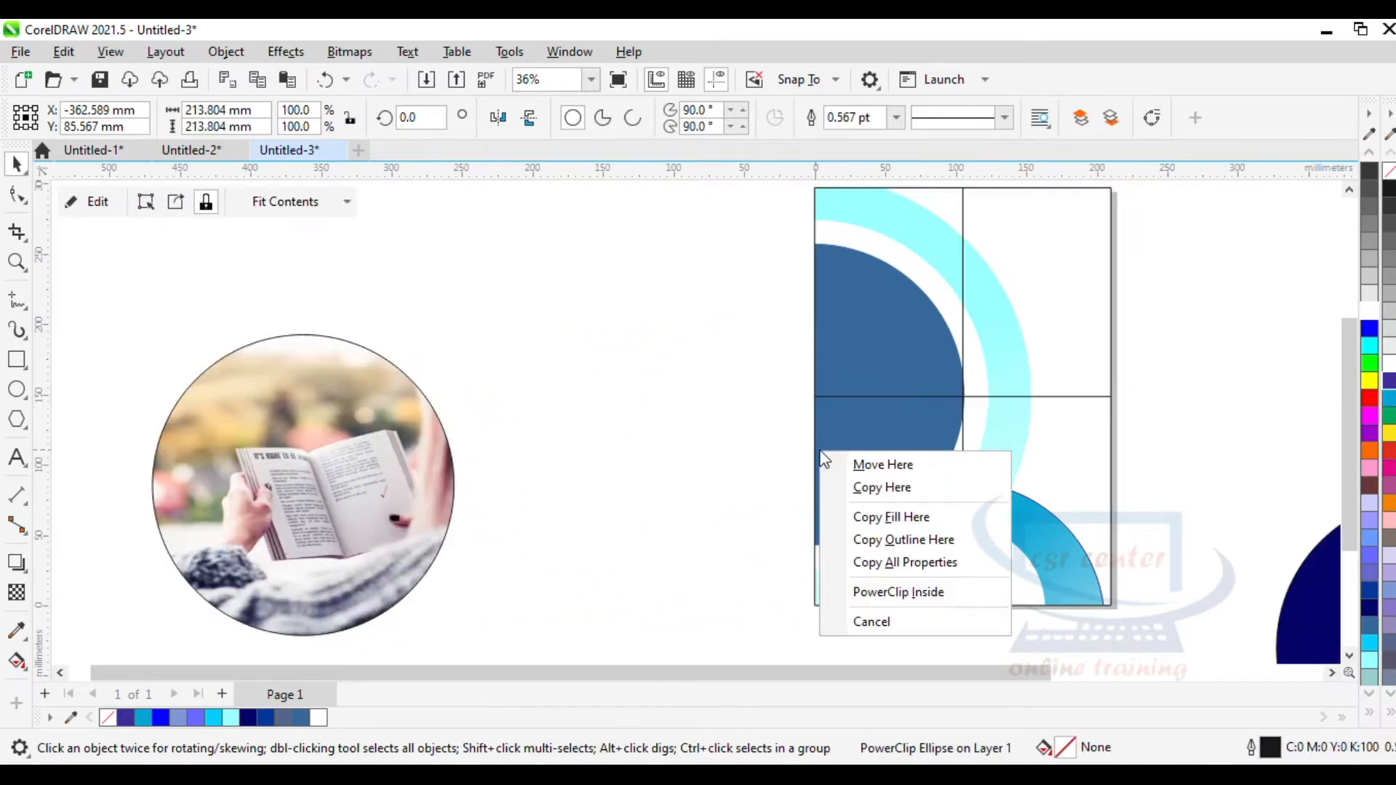
left_click(873, 590)
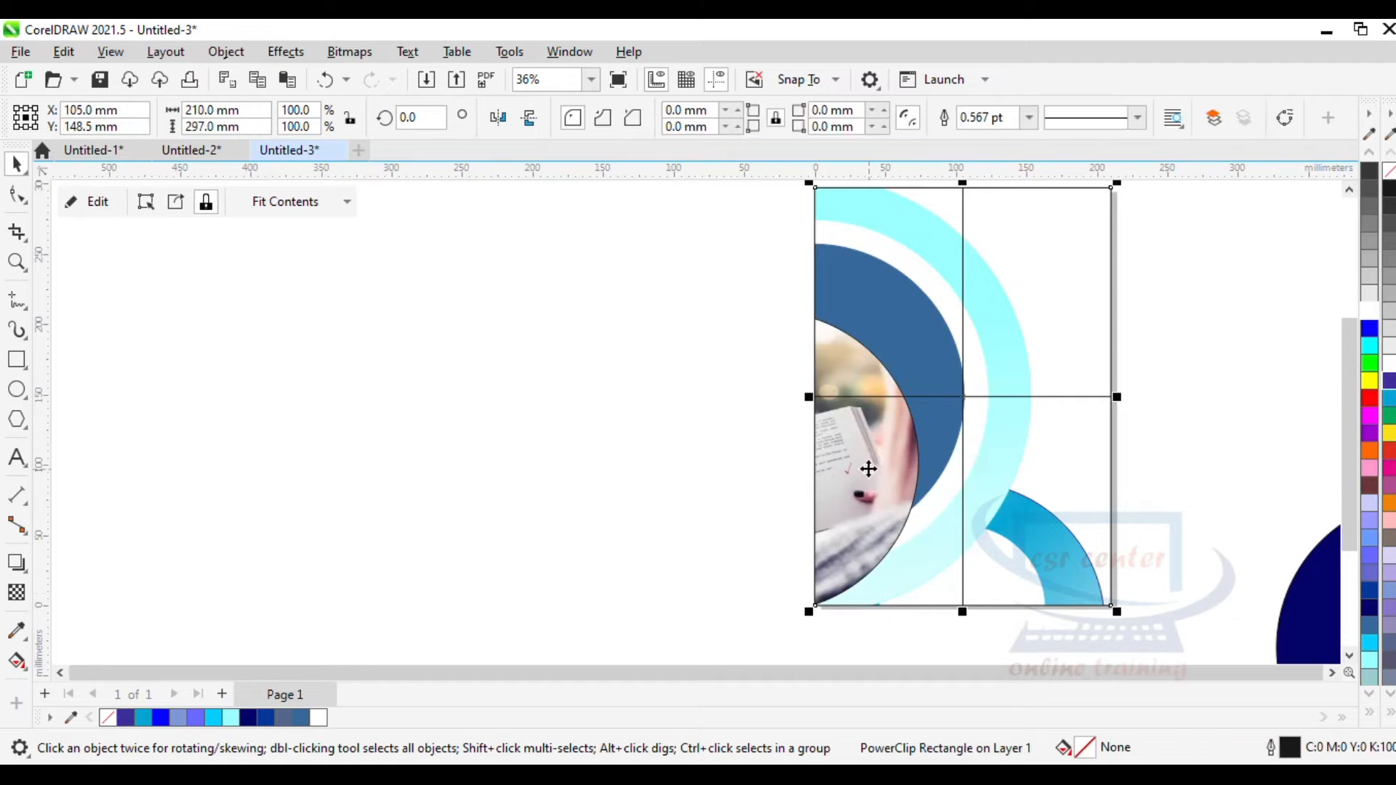
double_click(862, 460)
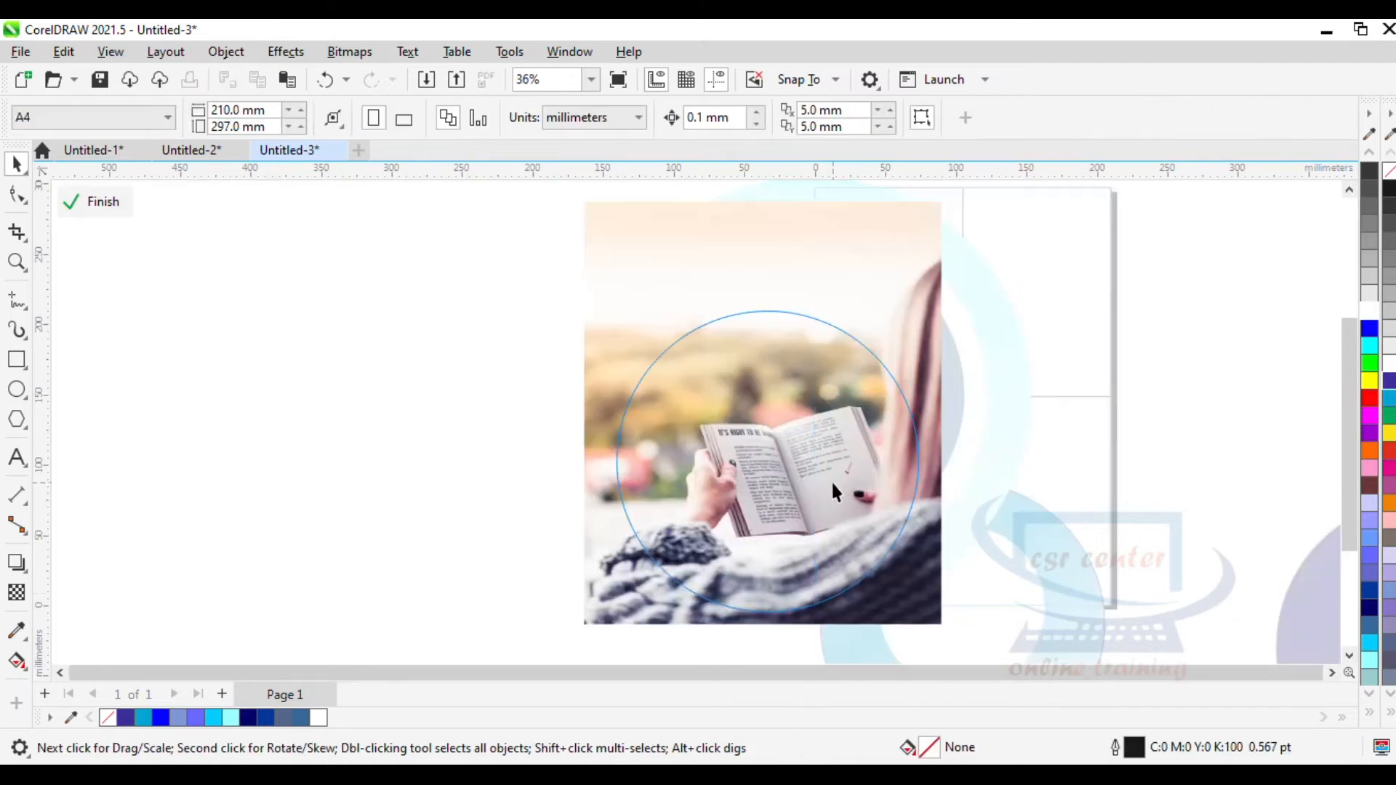
left_click(585, 567, "ctrl")
Shrink the clipped photo circle to about 196 mm and move it over the steel blue circle.
left_click_drag(726, 473, 738, 432)
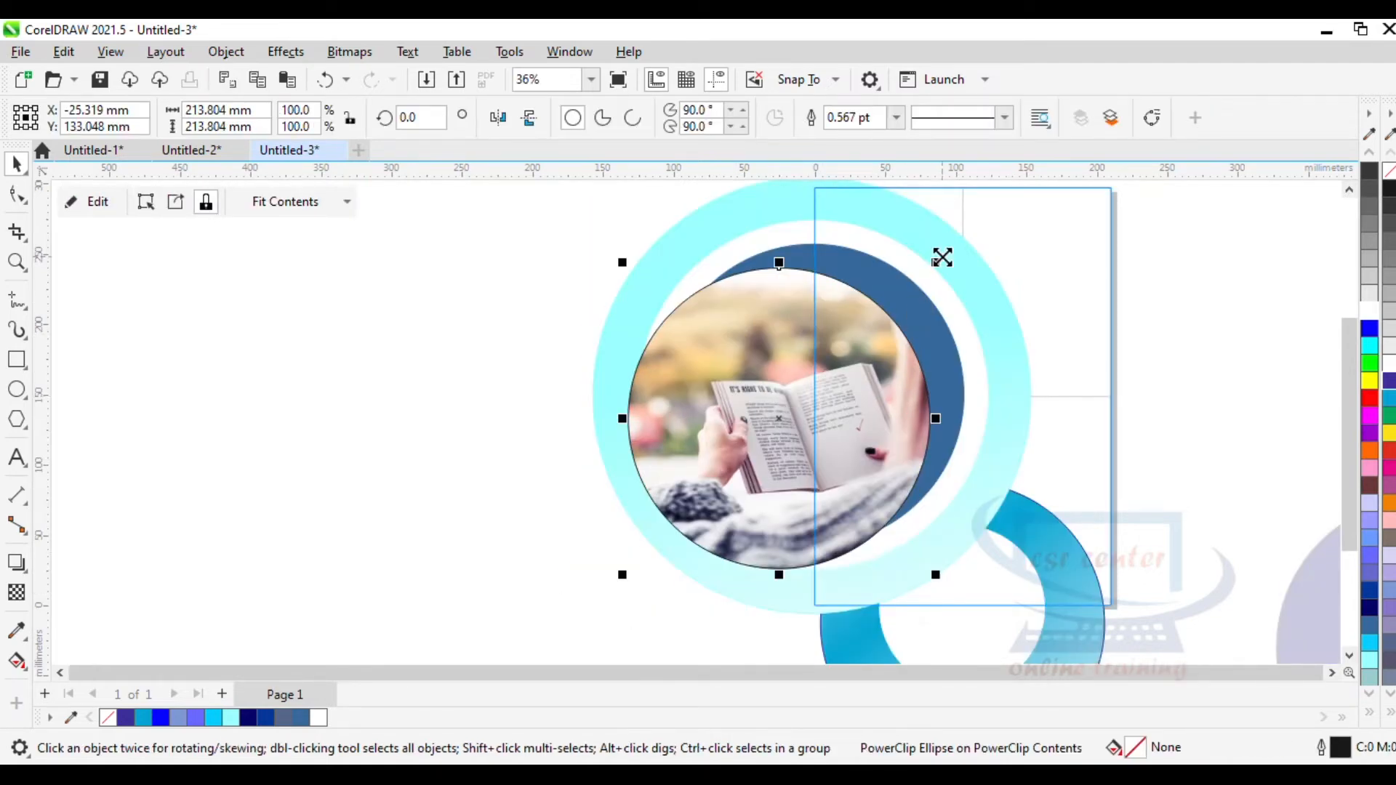
left_click_drag(935, 261, 922, 269)
left_click(856, 434)
left_click_drag(856, 434, 867, 419)
Shift the light cyan, white and steel blue circles slightly to the right, keeping them roughly concentric.
left_click(1013, 444)
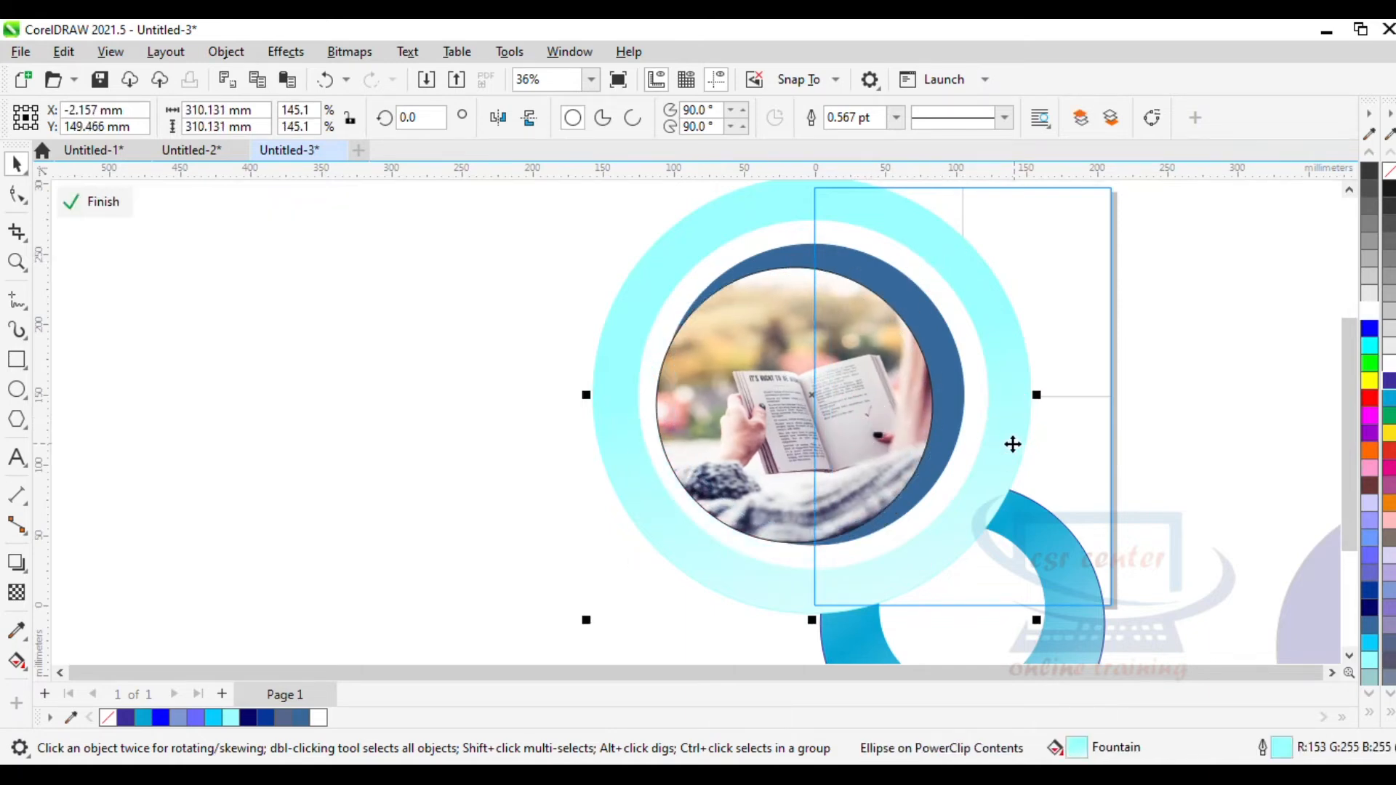
left_click_drag(1004, 427, 970, 413)
left_click(976, 410)
left_click(953, 409)
Shrink the photo circle slightly and centre it inside the steel blue circle, leaving an even blue ring around it.
left_click(878, 427)
left_click_drag(878, 427, 915, 424)
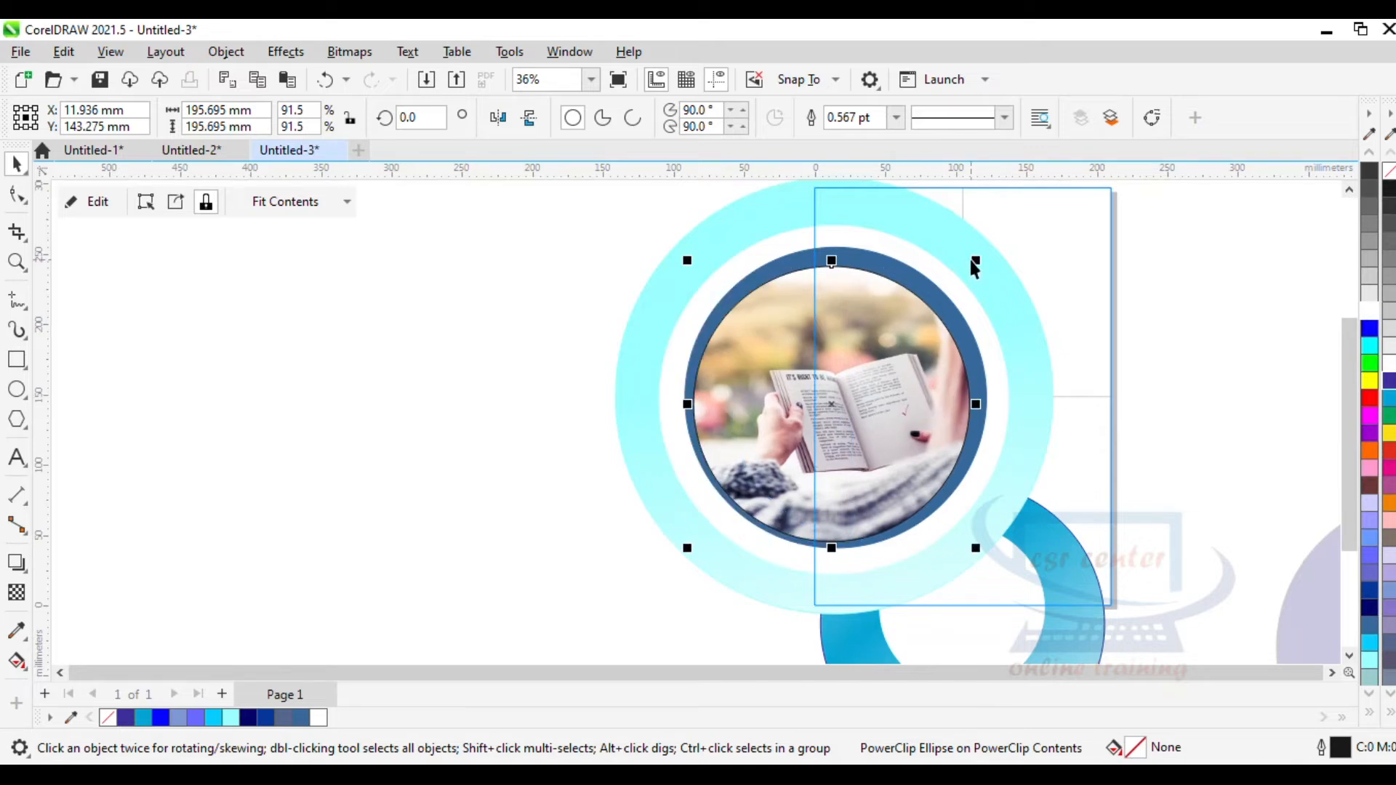
left_click_drag(976, 260, 966, 271)
left_click_drag(860, 417, 868, 412)
Draw a nearly horizontal line about 359 mm long from the page's right edge at mid-height to just beyond the light cyan circle's left side.
scroll(868, 412, "up", 2)
left_click(16, 300)
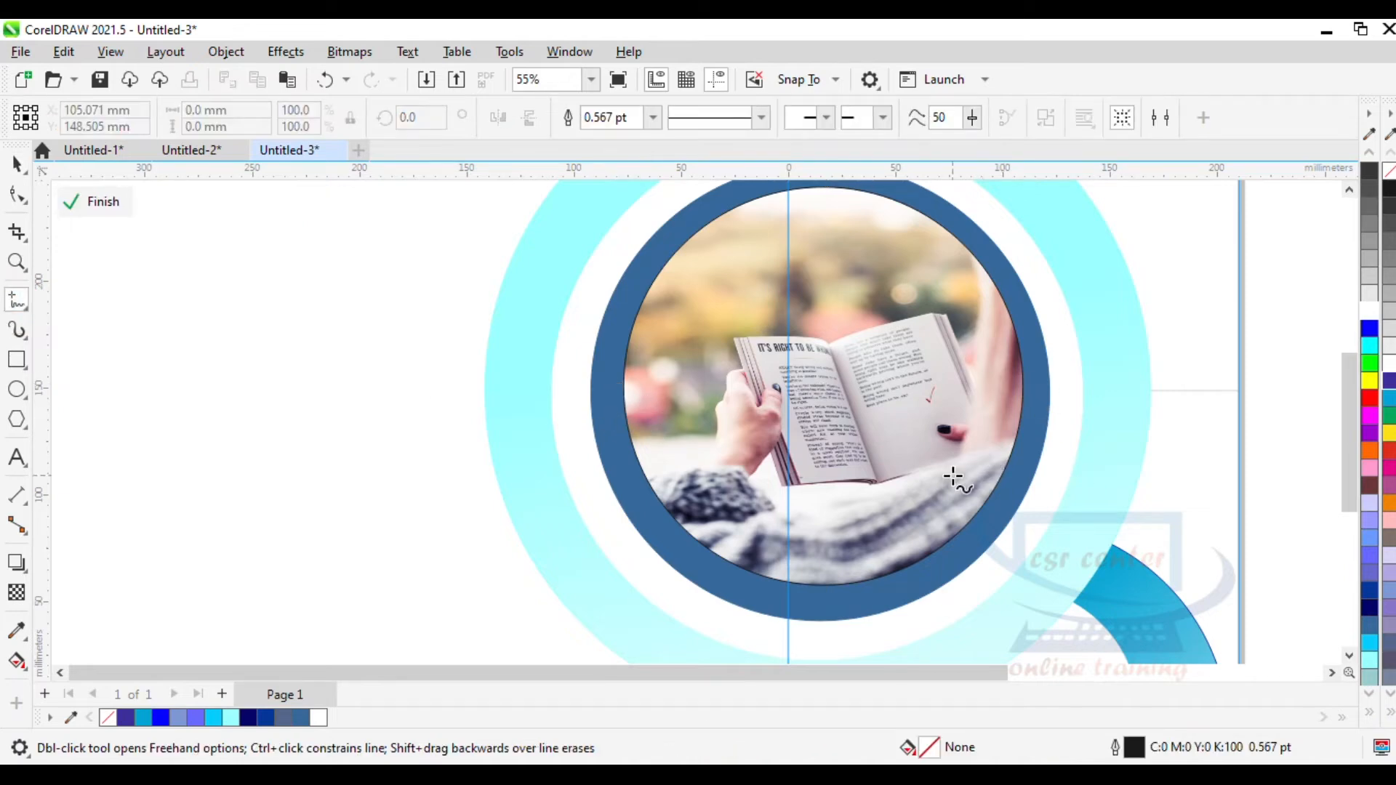
left_click(1240, 391)
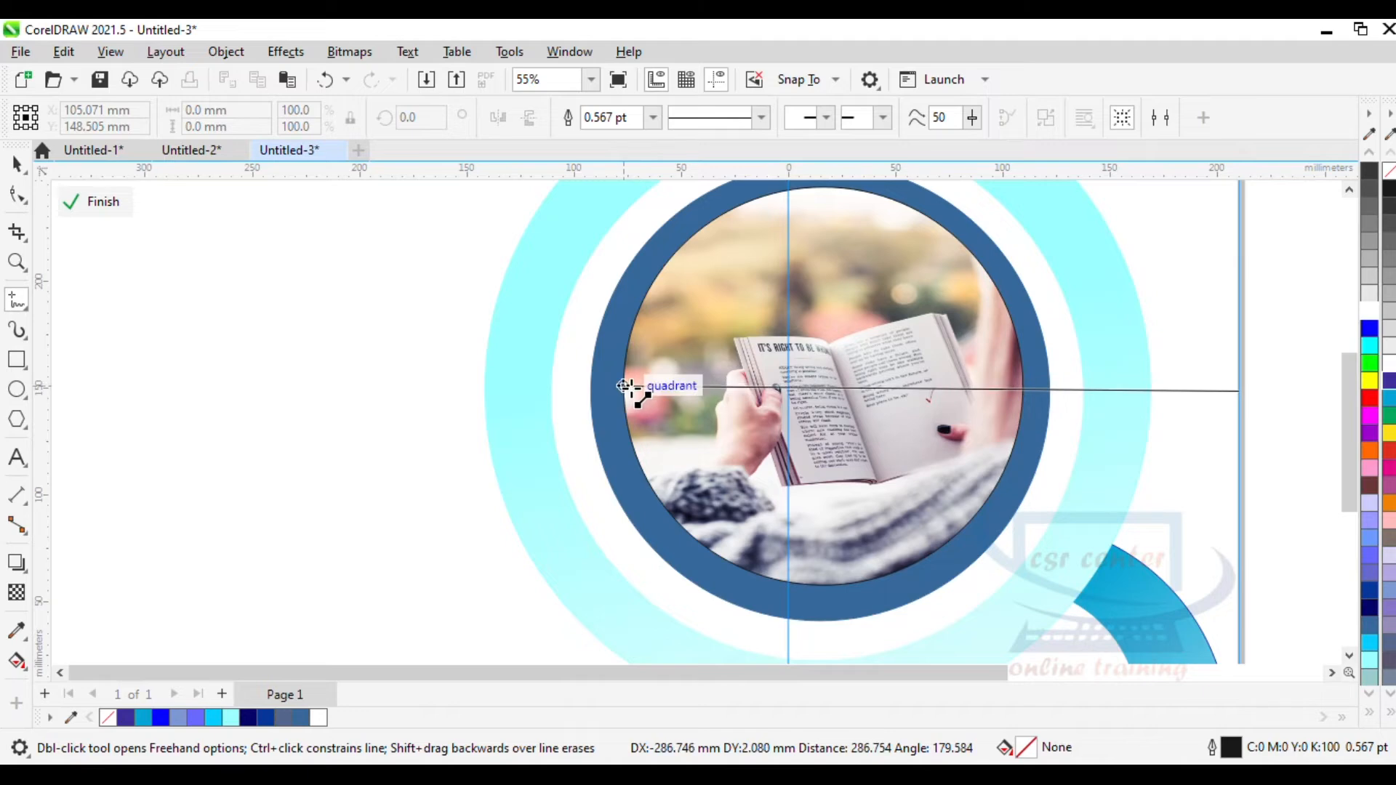
left_click(469, 395)
scroll(468, 395, "down", 2)
left_click(16, 164)
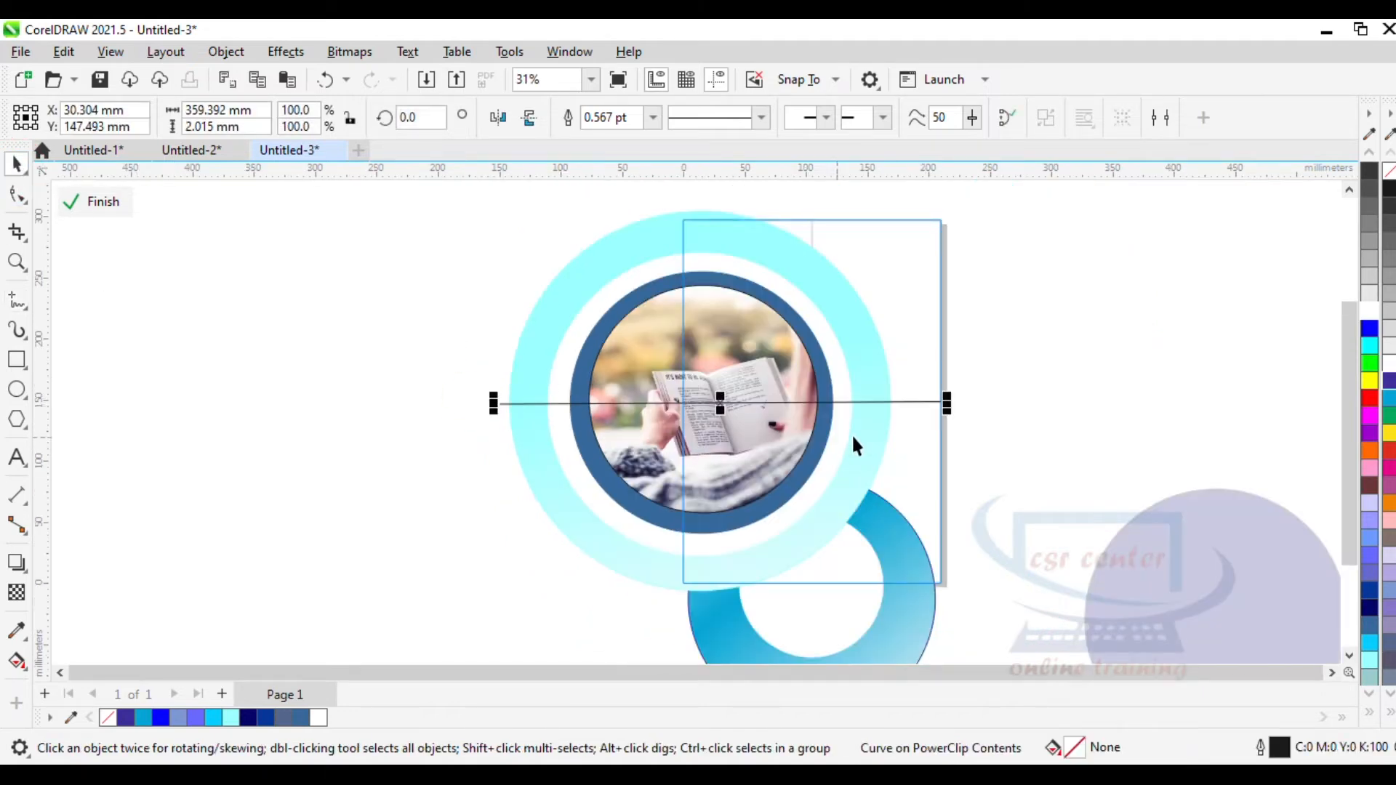
Remove the nearly horizontal line crossing the circles and finish editing the PowerClip.
key("shift+Page_Down")
key("Escape")
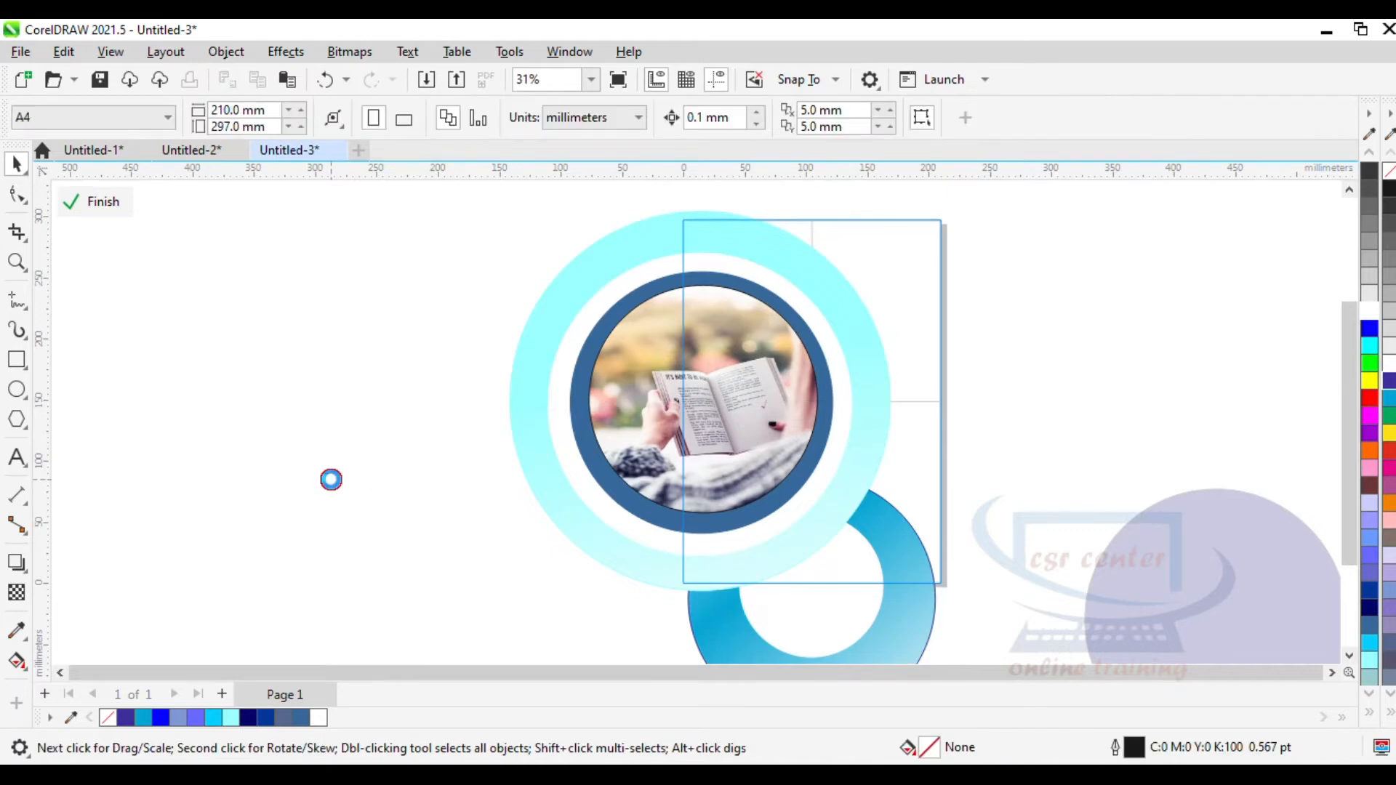
left_click(330, 481, "ctrl")
PowerClip the navy circle inside the page frame and, within the clip contents, send it to the back of the layer.
left_click_drag(1230, 603, 904, 434)
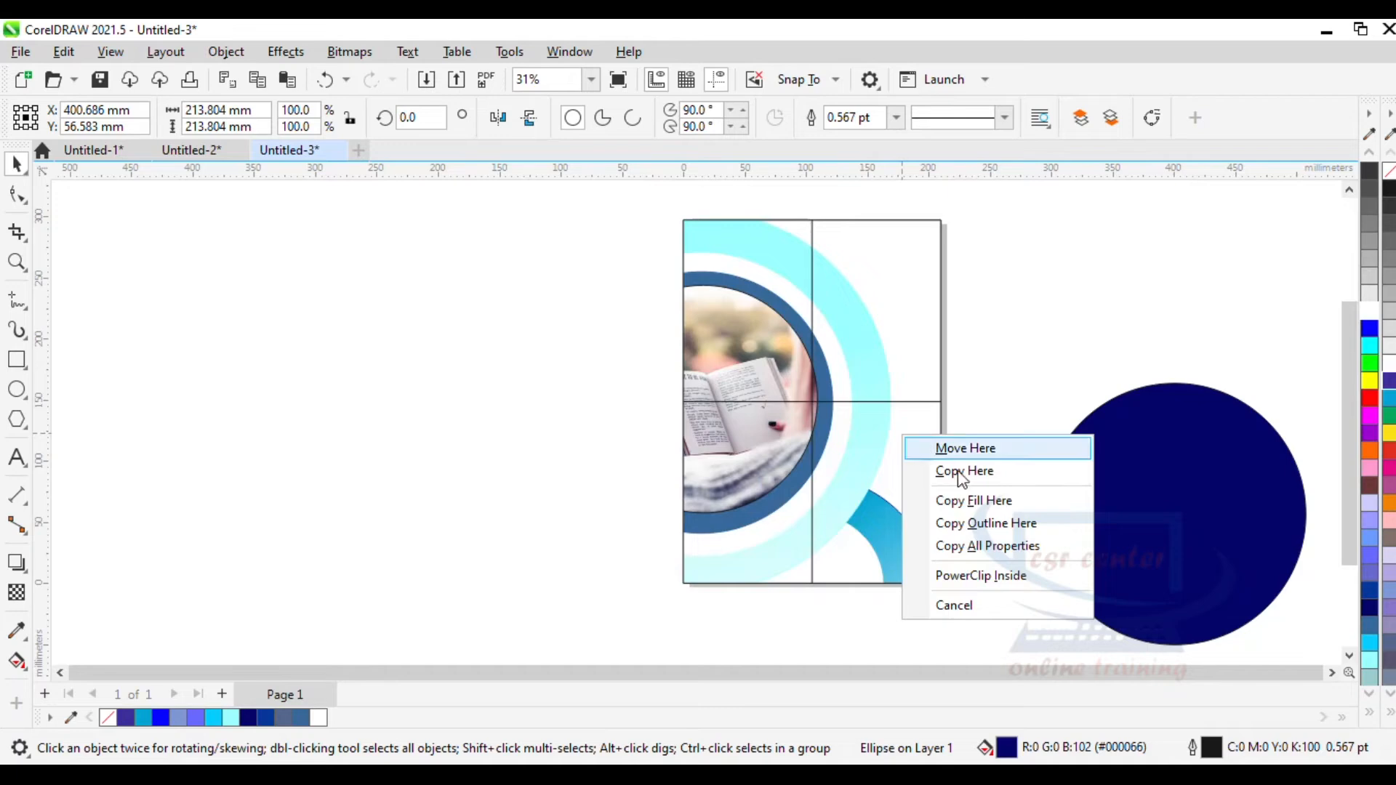
left_click(981, 575)
left_click(889, 471, "ctrl")
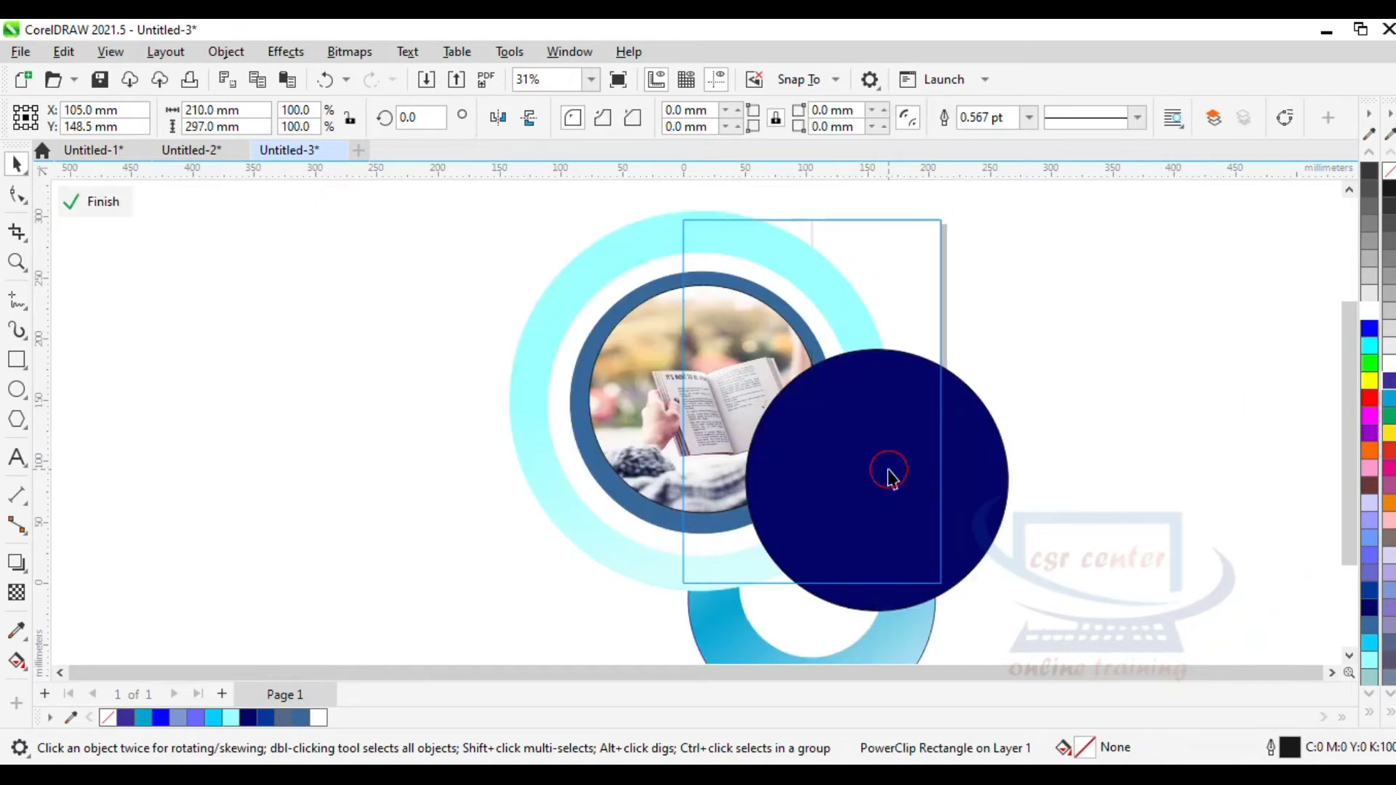
scroll(857, 400, "up", 1)
right_click(857, 399)
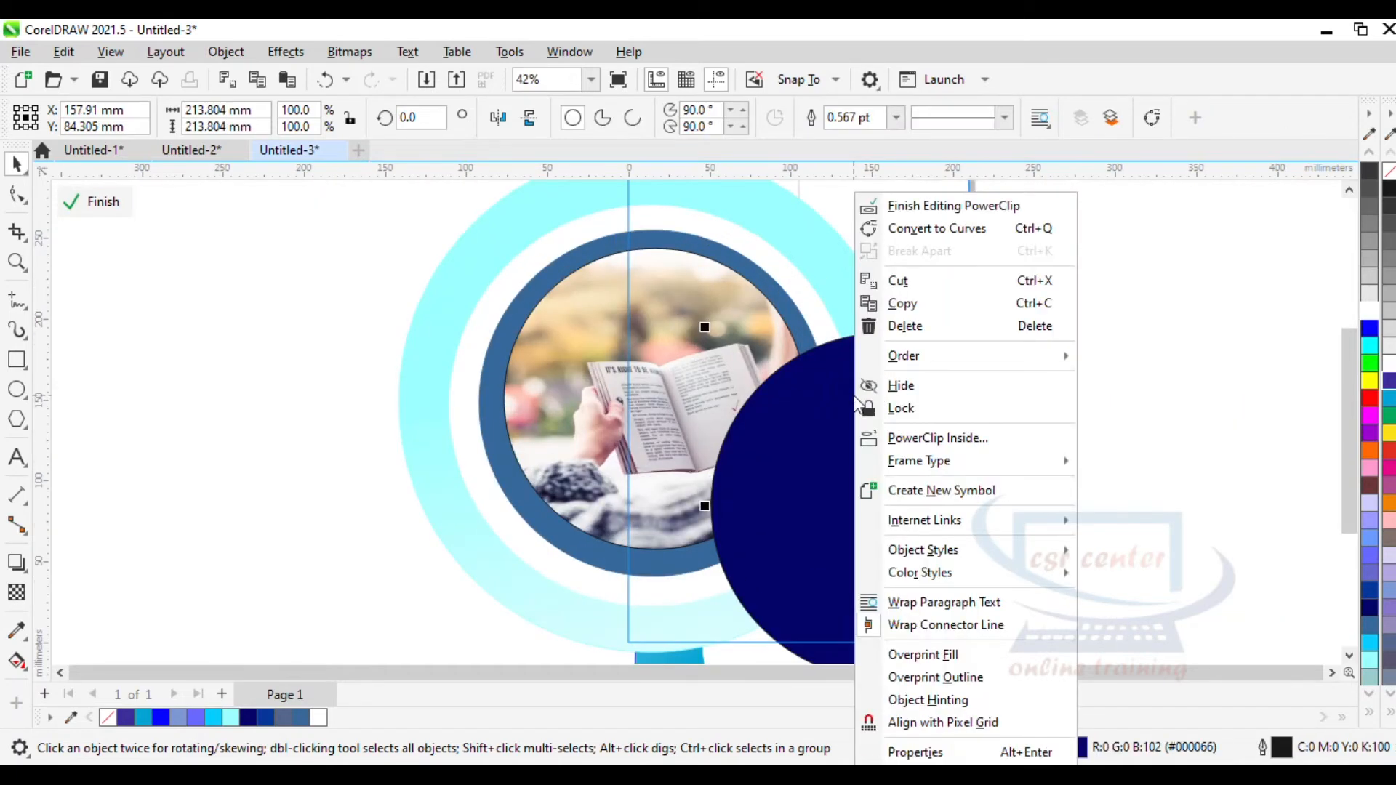
mouse_move(1018, 368)
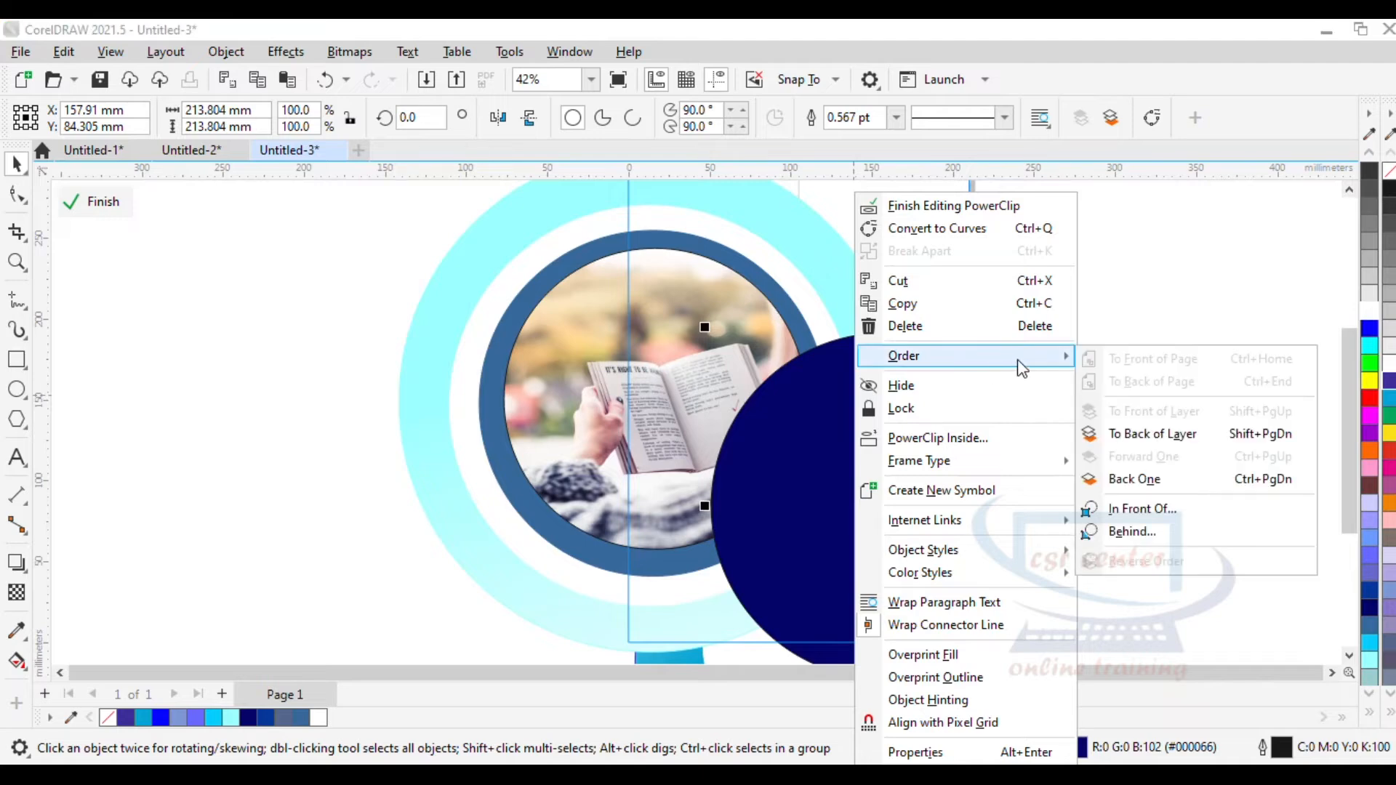
left_click(1151, 433)
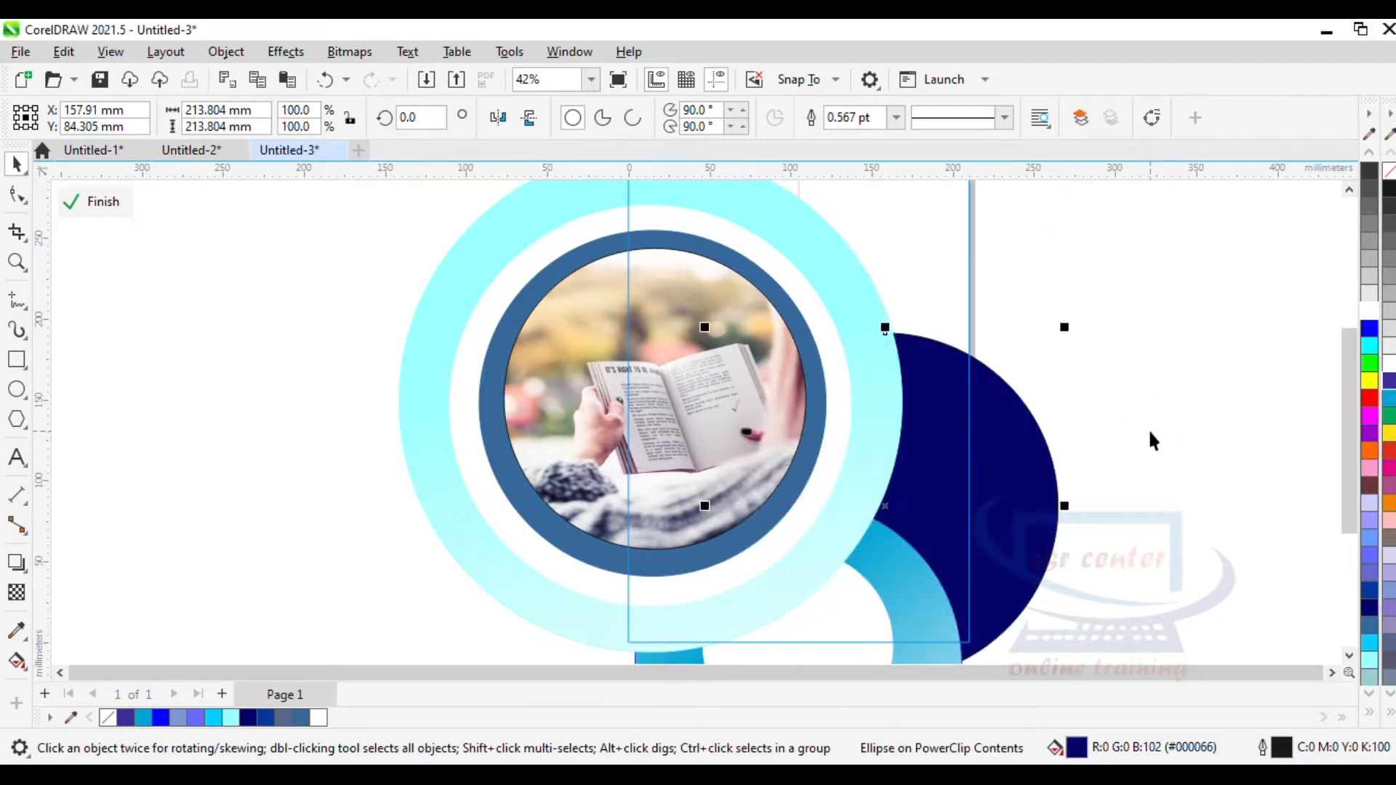
Send the light cyan circle to the back of the layer, behind the navy circle.
left_click(841, 267)
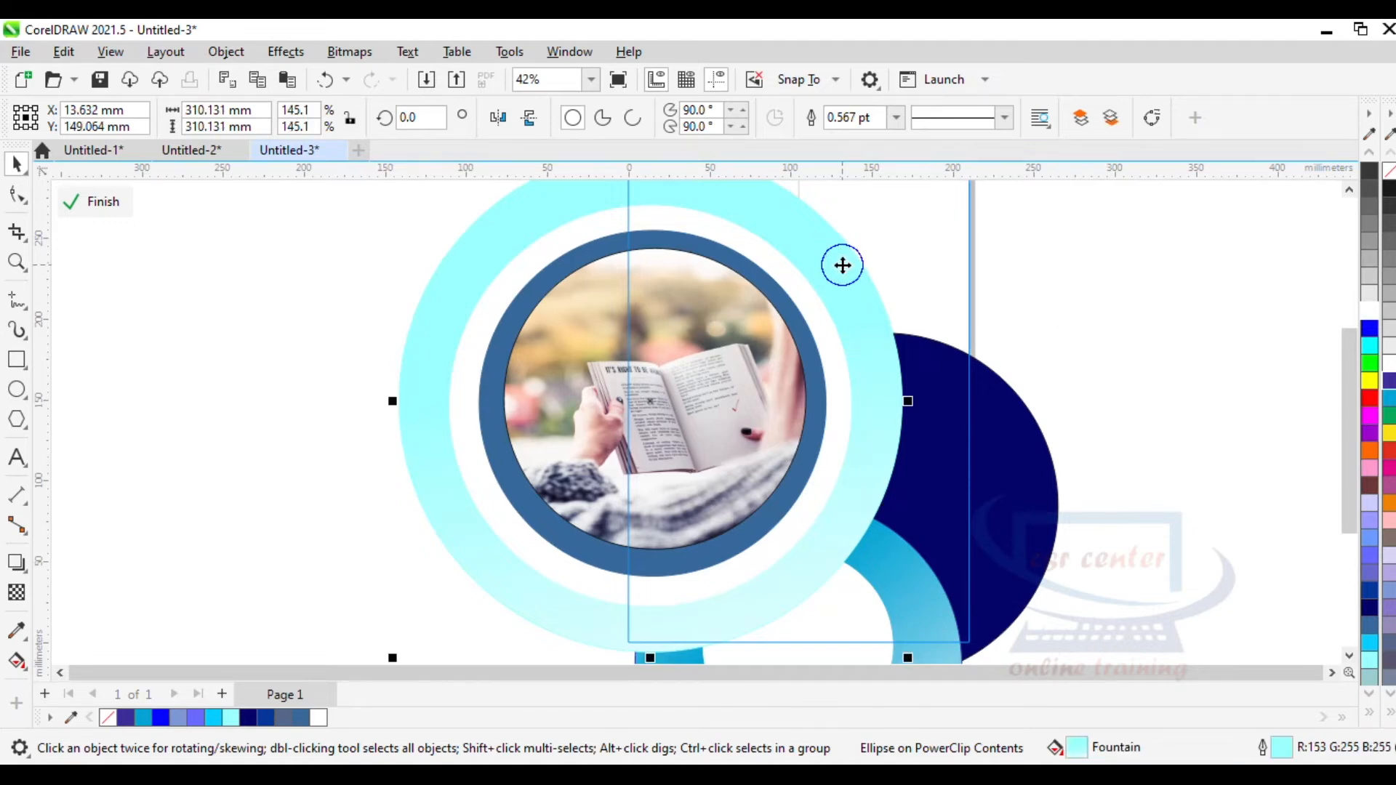
right_click(841, 266)
mouse_move(1023, 364)
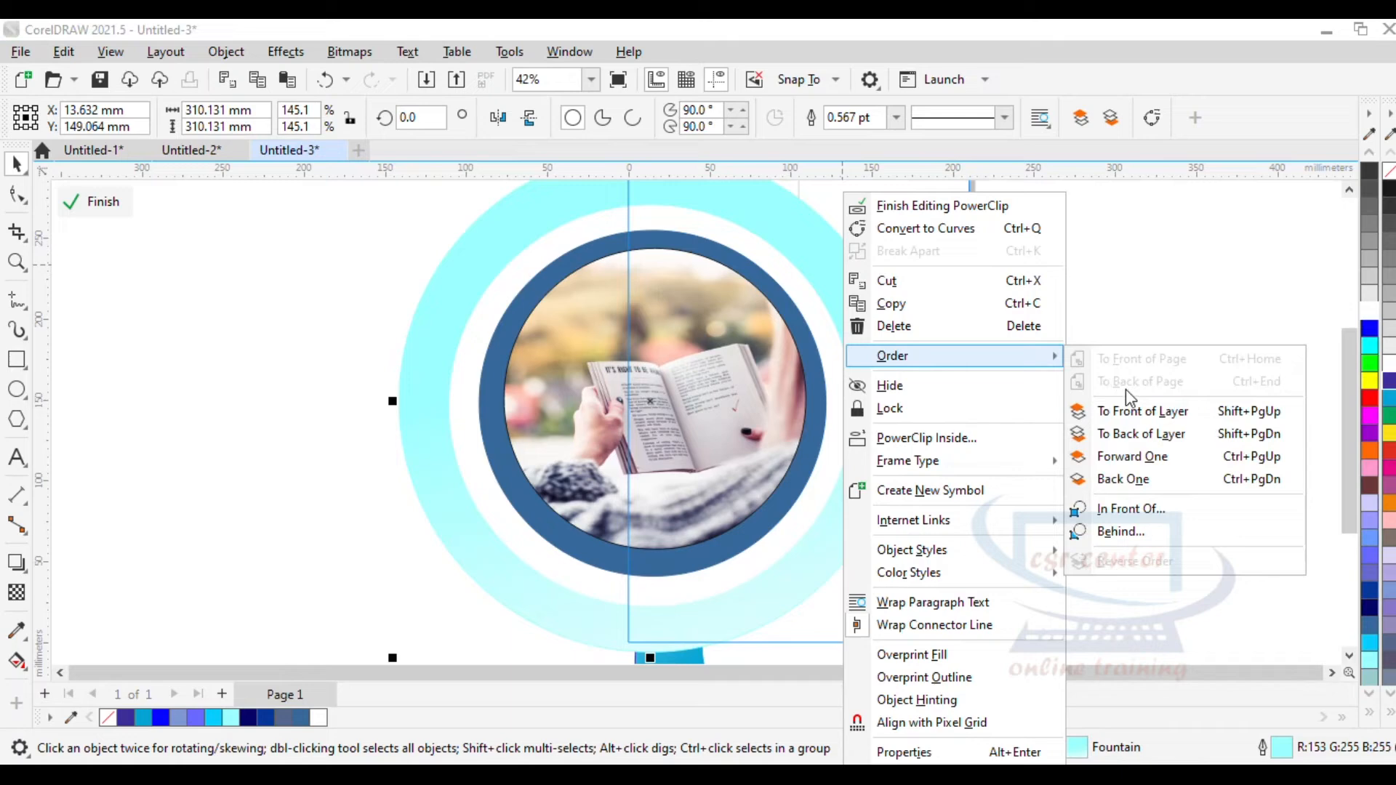
left_click(1135, 436)
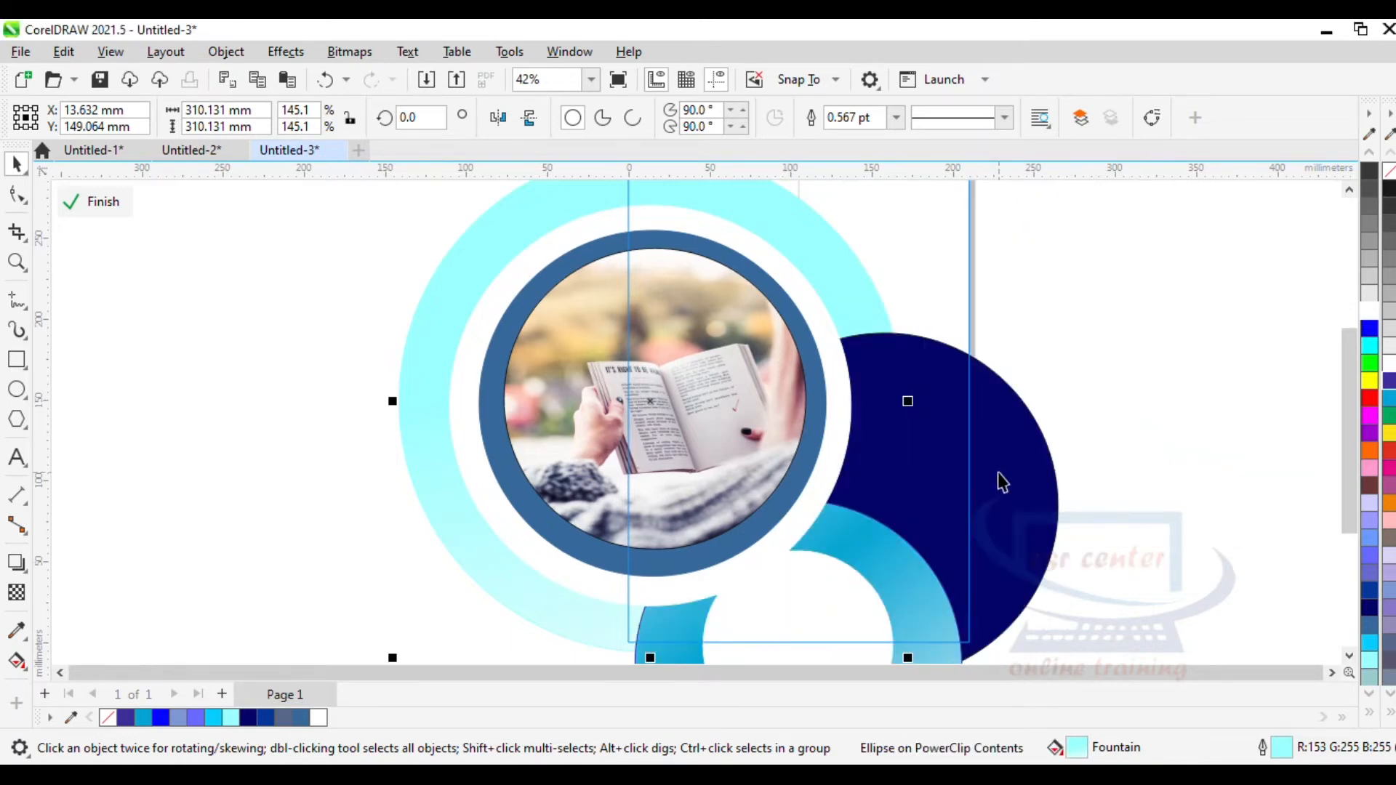
Try to bring the blue gradient circle near the page's lower edge one level forward.
scroll(1002, 482, "down", 1)
left_click(910, 595)
left_click(909, 595)
left_click(910, 595)
right_click(868, 483)
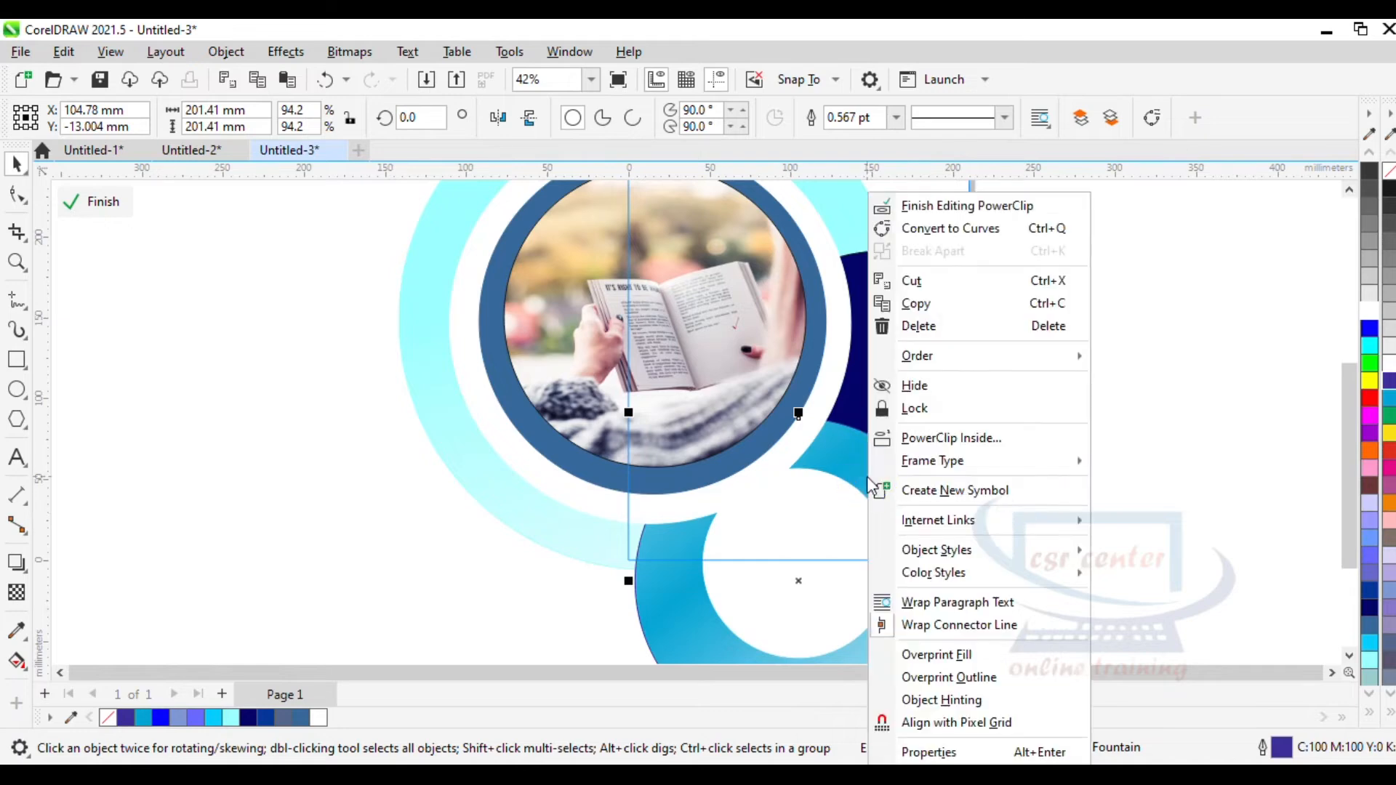
mouse_move(1040, 355)
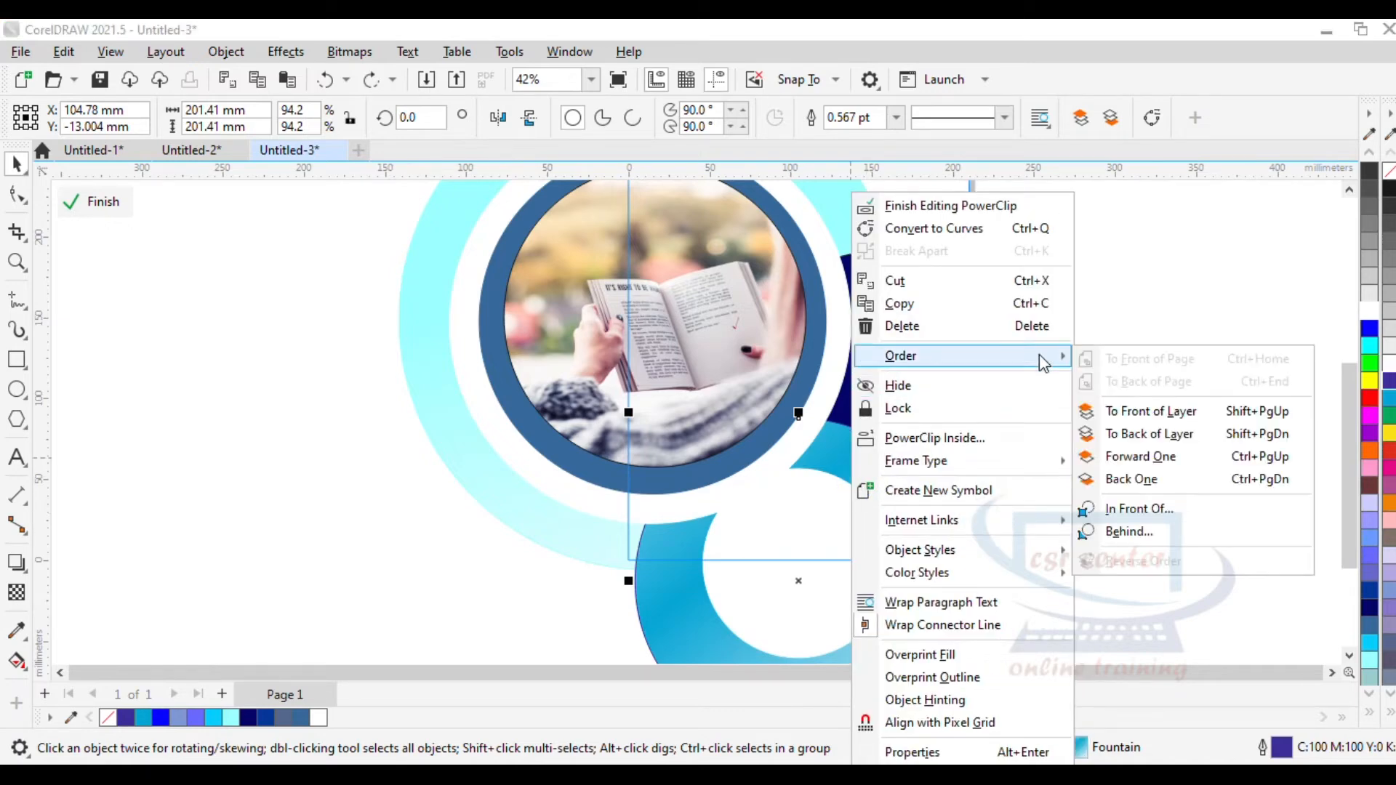
left_click(1155, 457)
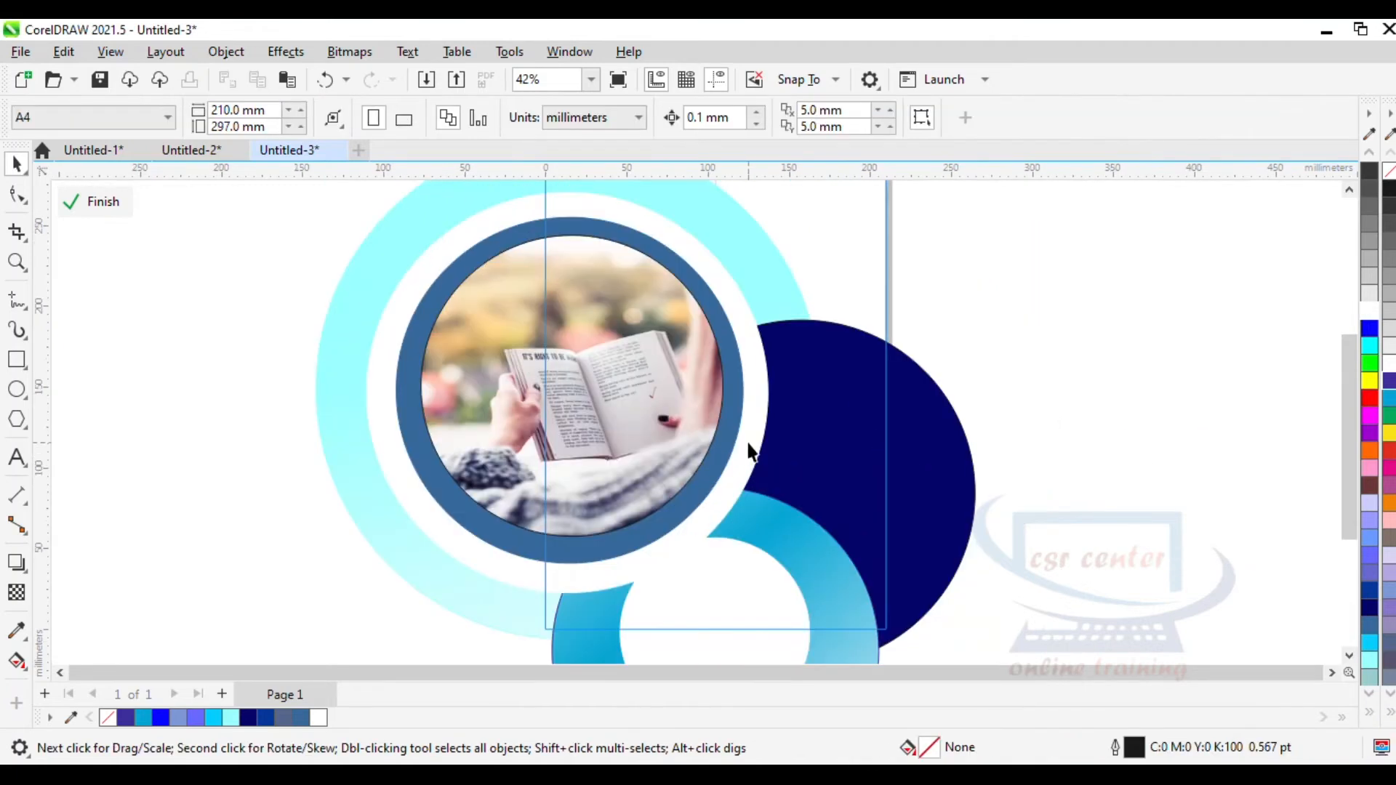
Move the large white circle back behind the blue gradient circle and finish editing the PowerClip.
left_click(748, 442)
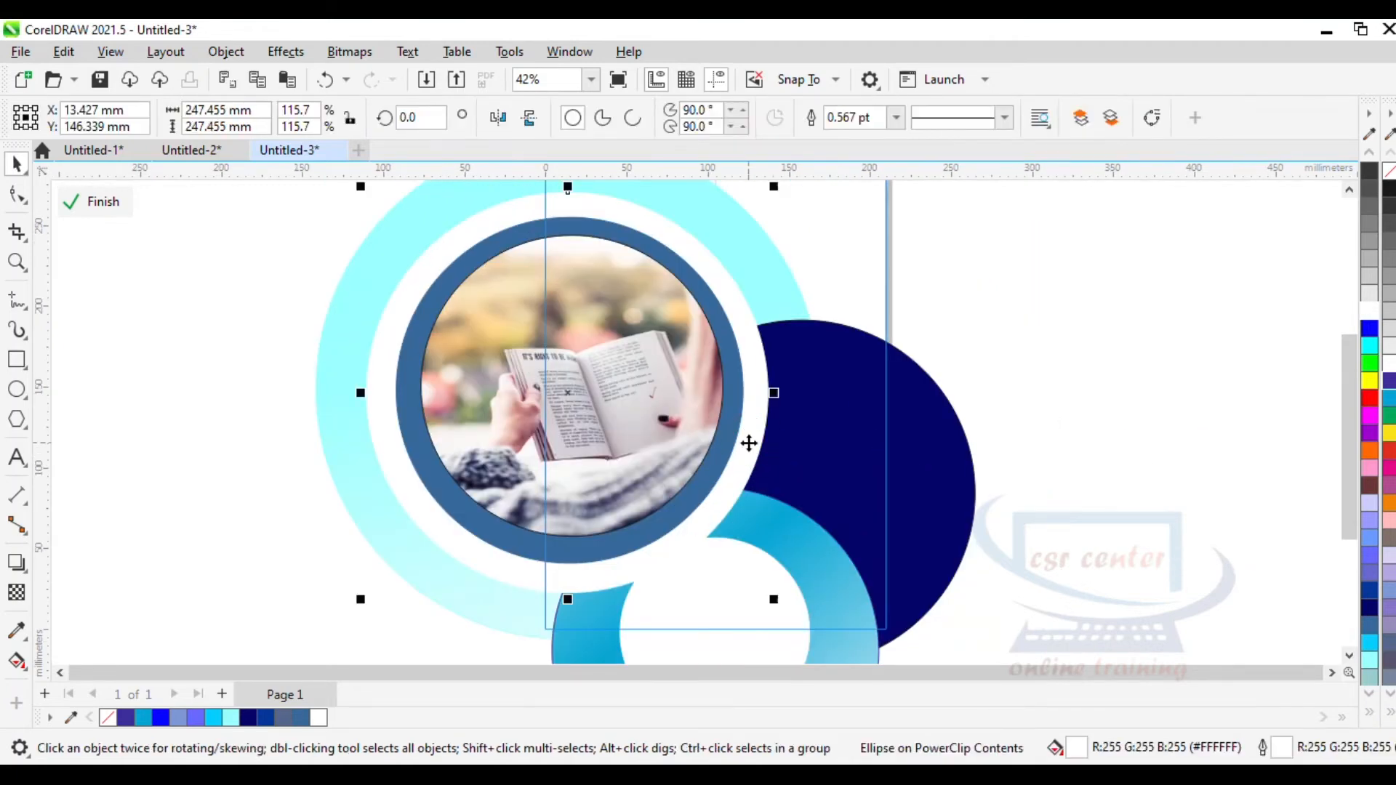
right_click(749, 443)
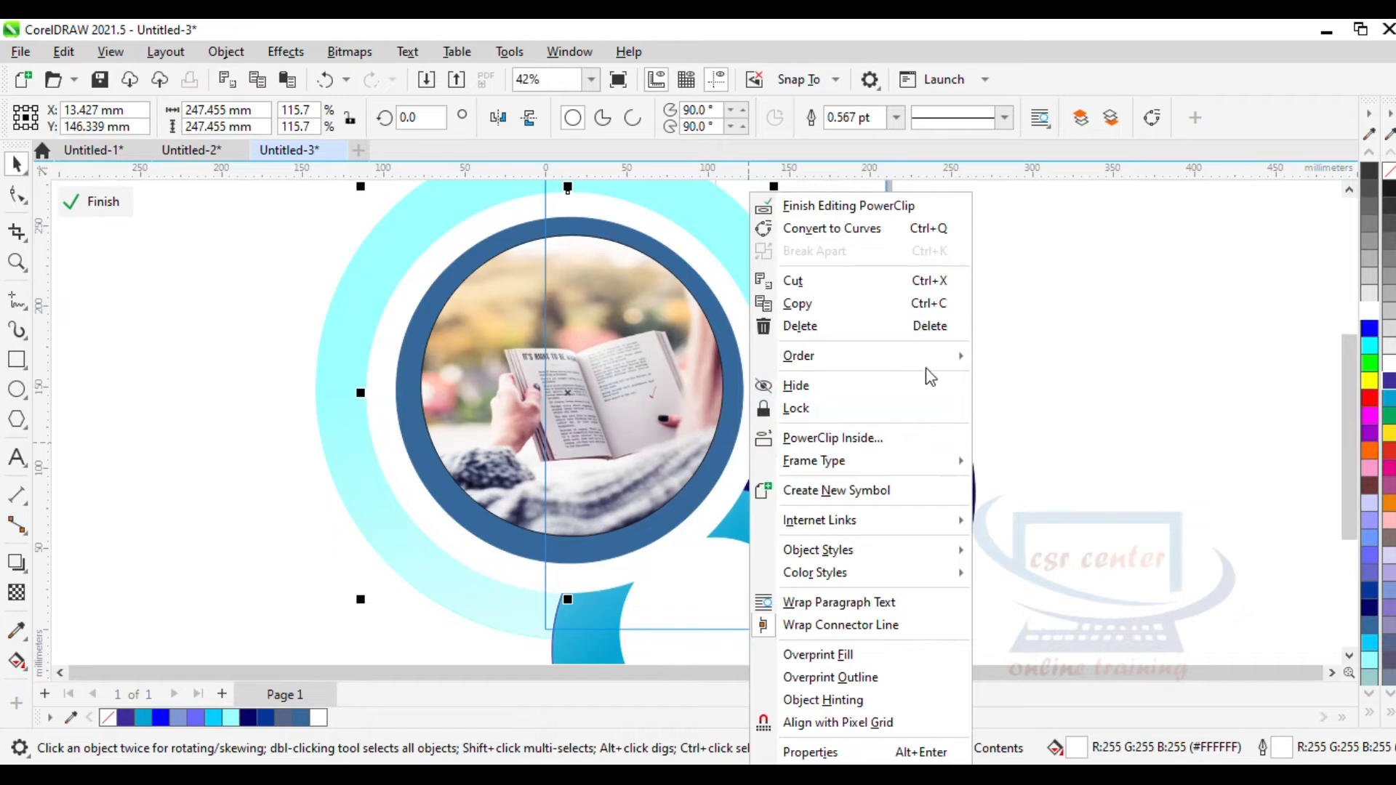
mouse_move(944, 363)
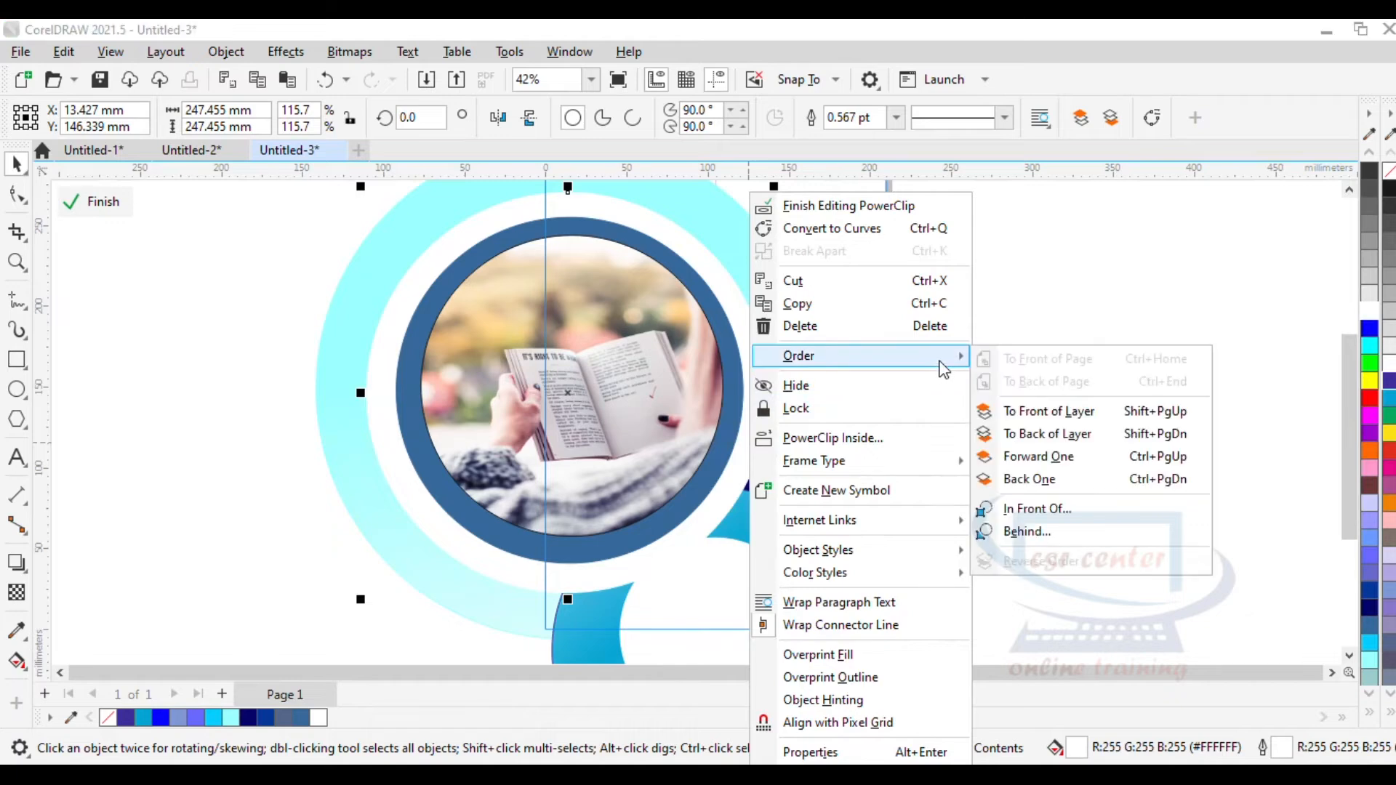
left_click(1038, 479)
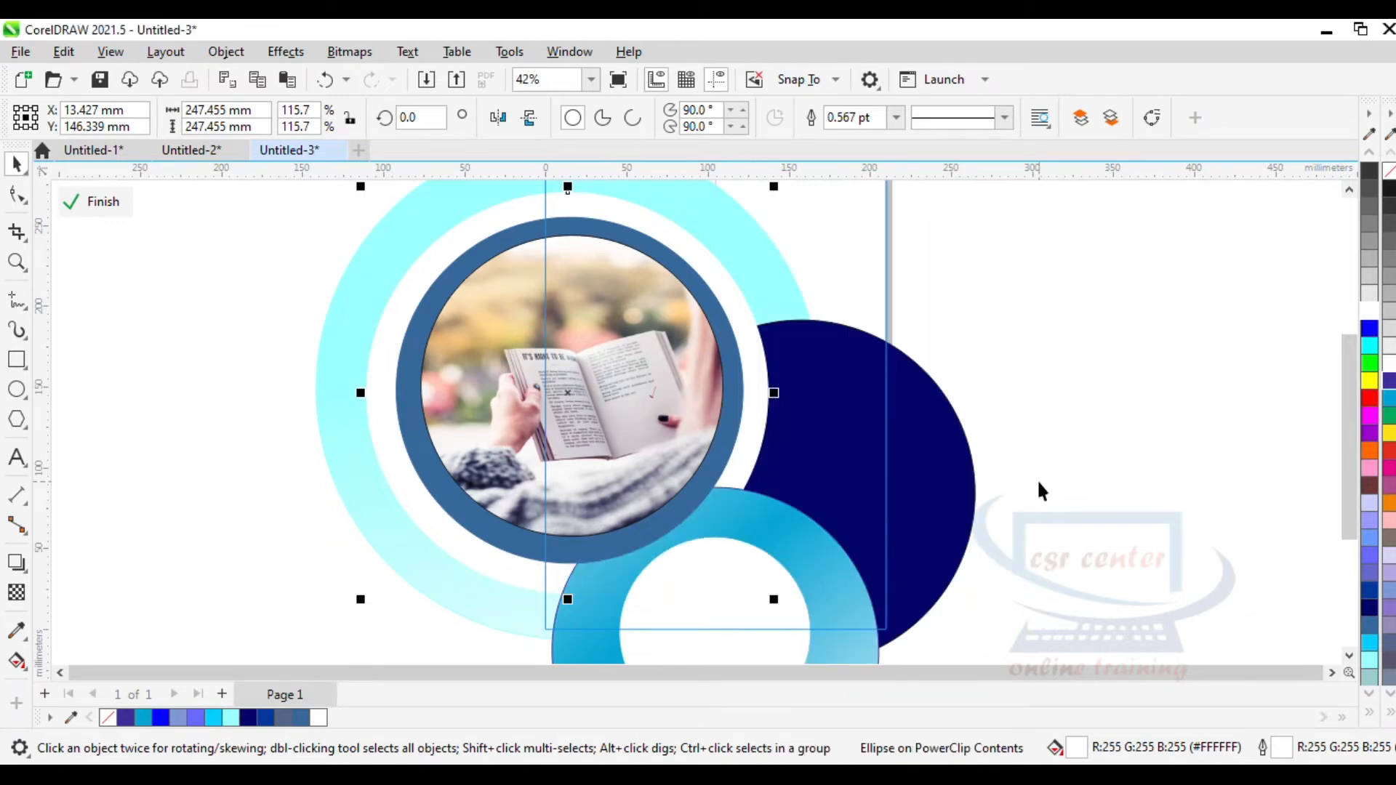
scroll(748, 424, "down", 2)
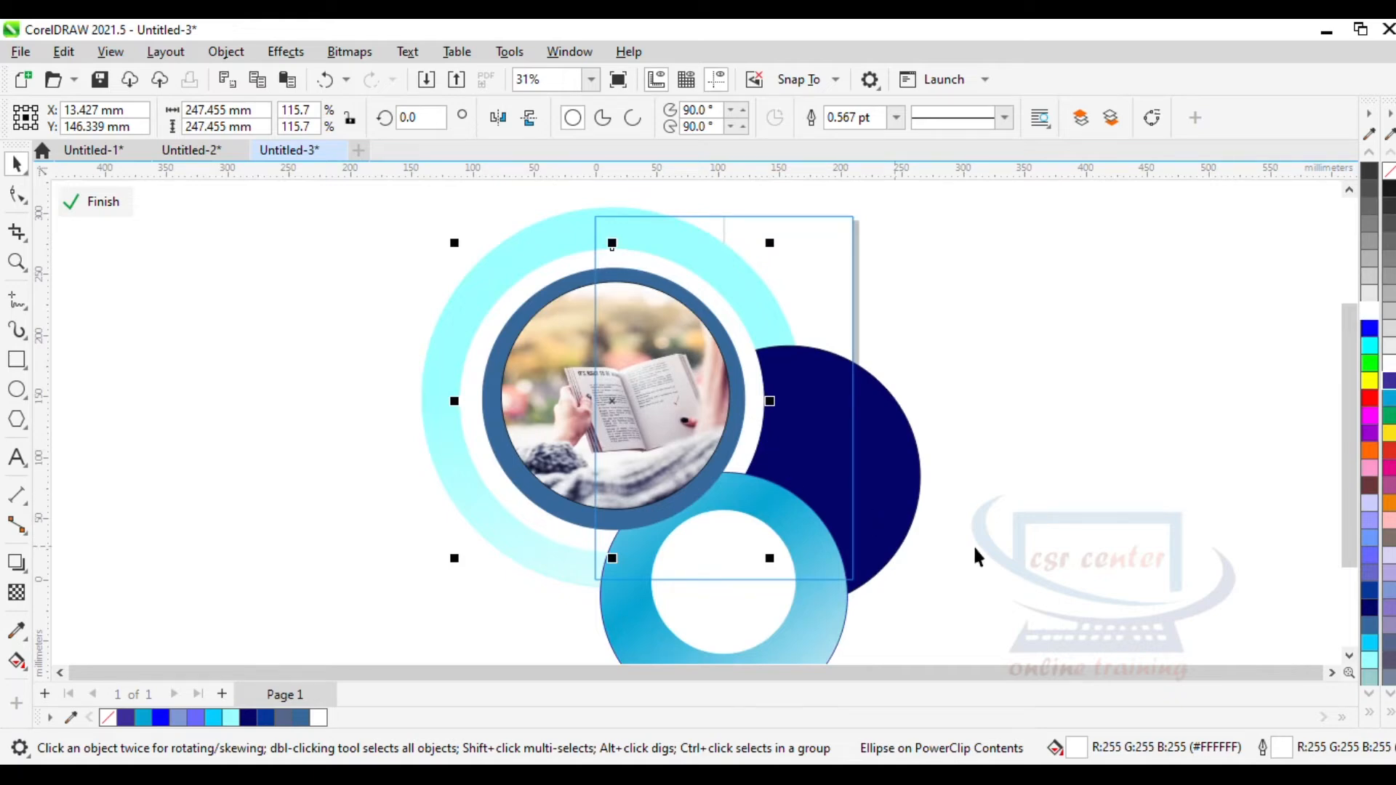
left_click(1011, 568)
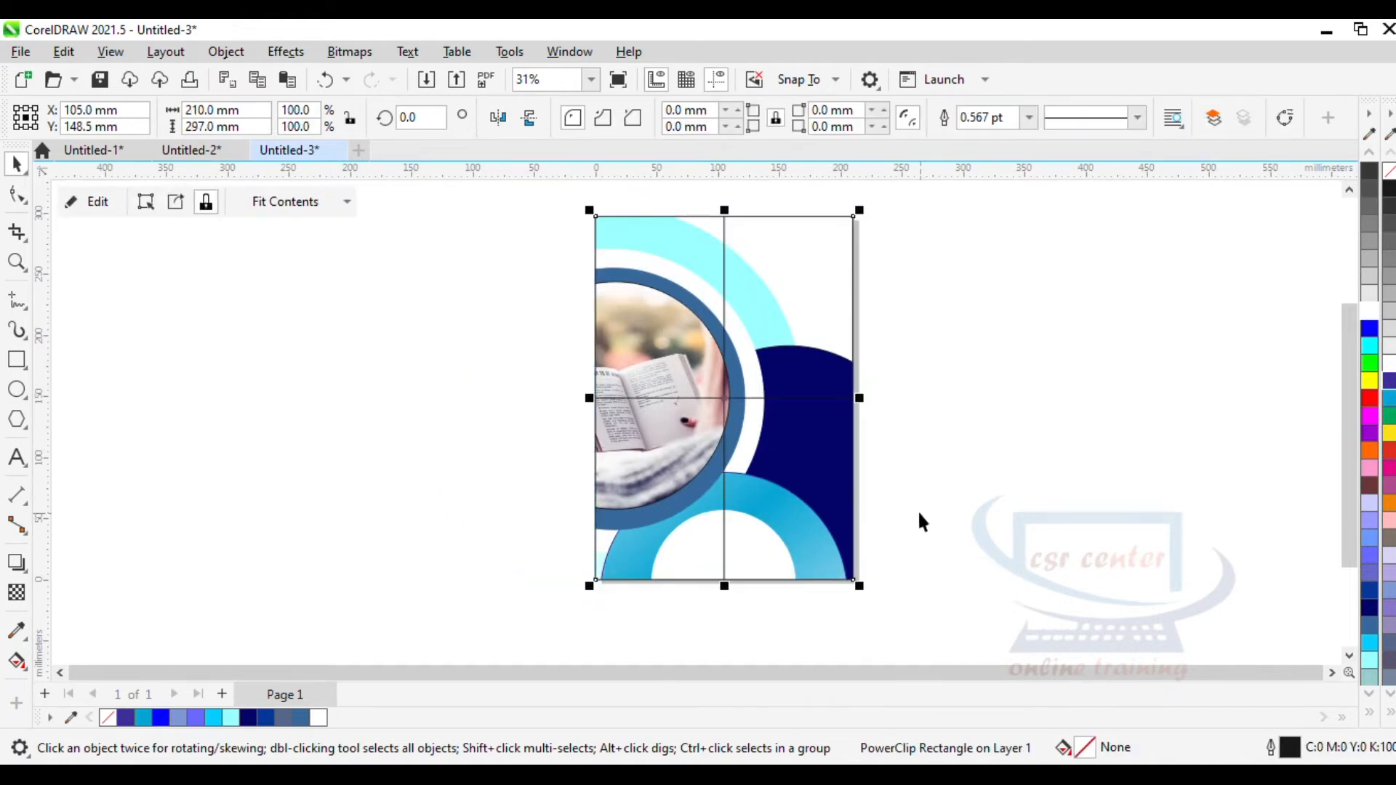
Delete the horizontal and vertical construction lines crossing the centre of the page.
scroll(918, 509, "up", 3)
scroll(778, 403, "down", 1)
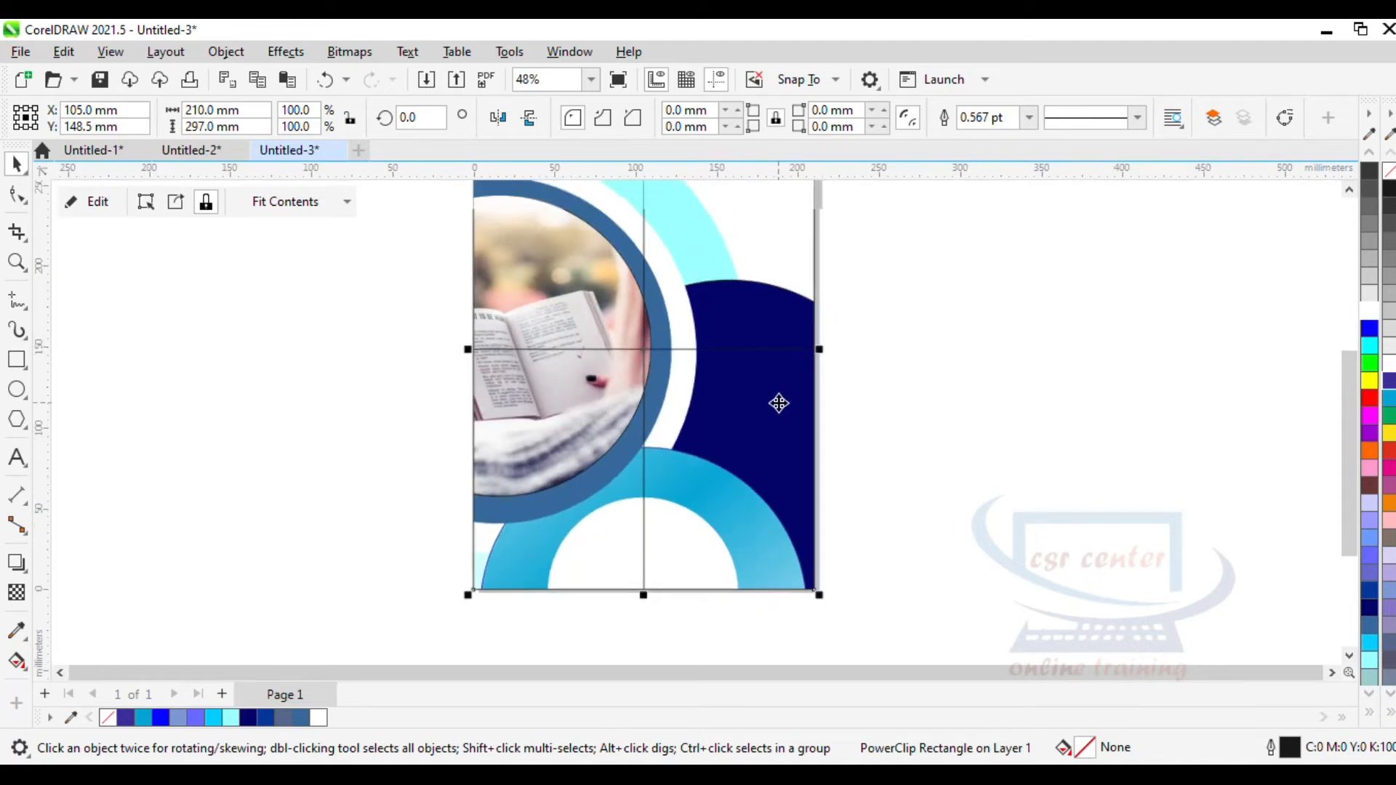
scroll(778, 404, "down", 1)
left_click(777, 356)
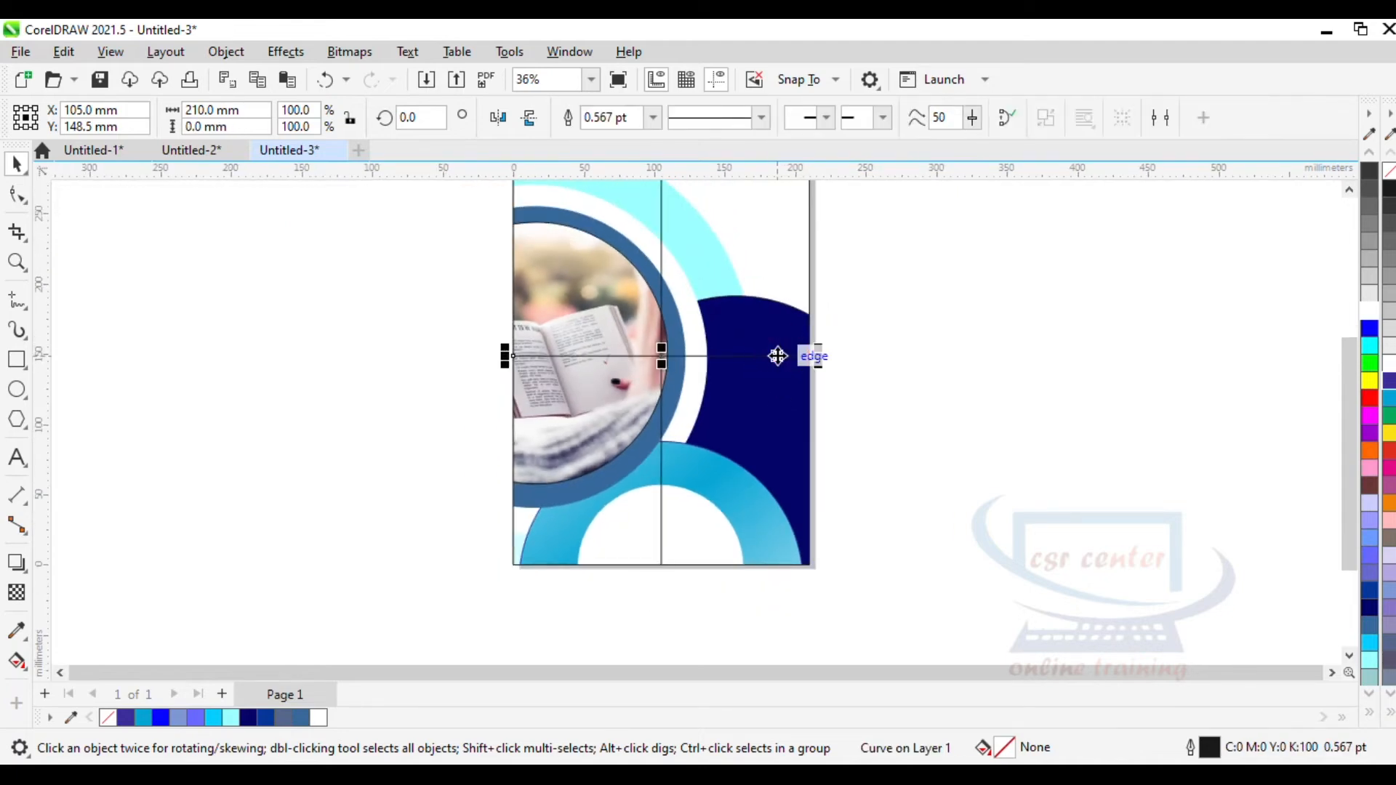
key("Delete")
left_click(660, 525)
key("Delete")
scroll(789, 464, "up", 1)
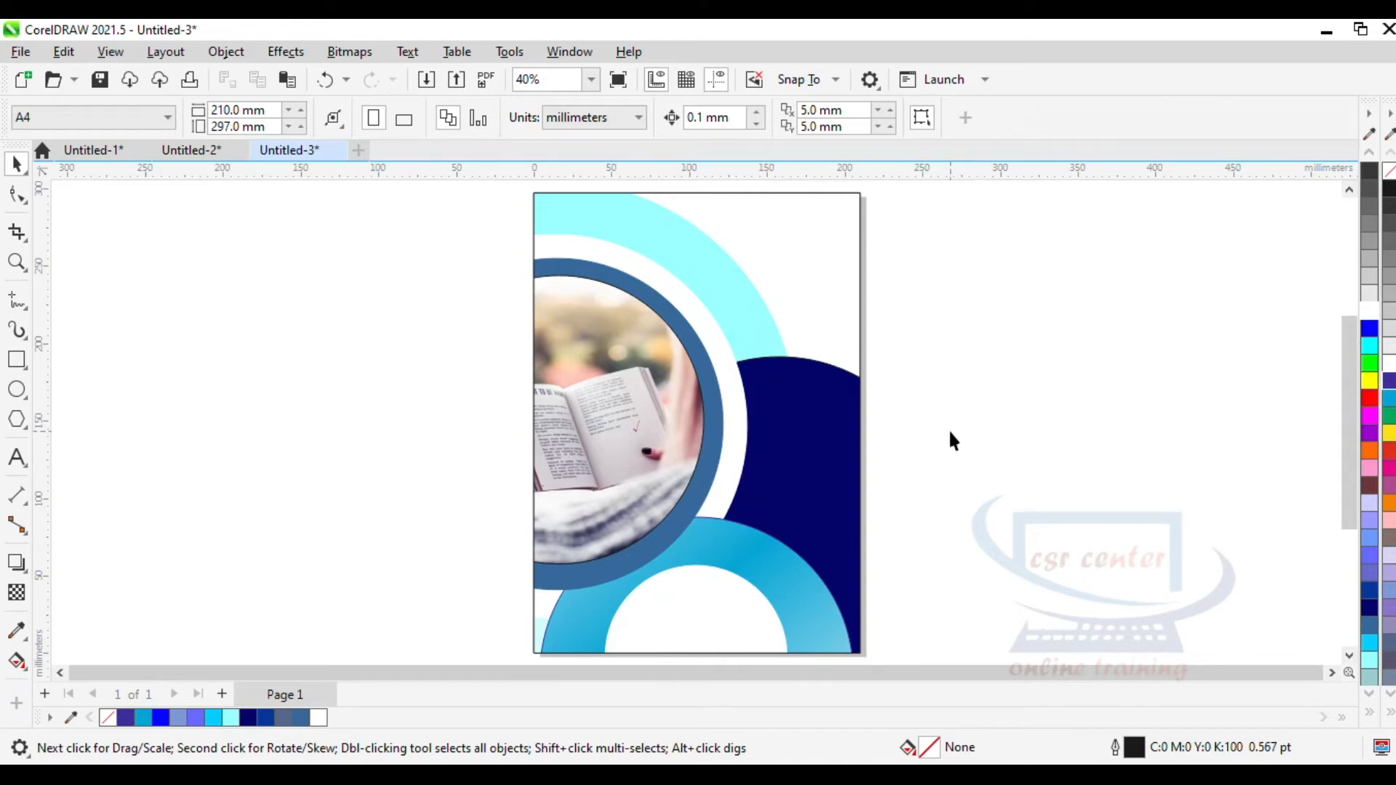
Start inserting a barcode in CodaBar format, keeping the prefilled digits and the default properties at 300 dpi.
left_click(228, 53)
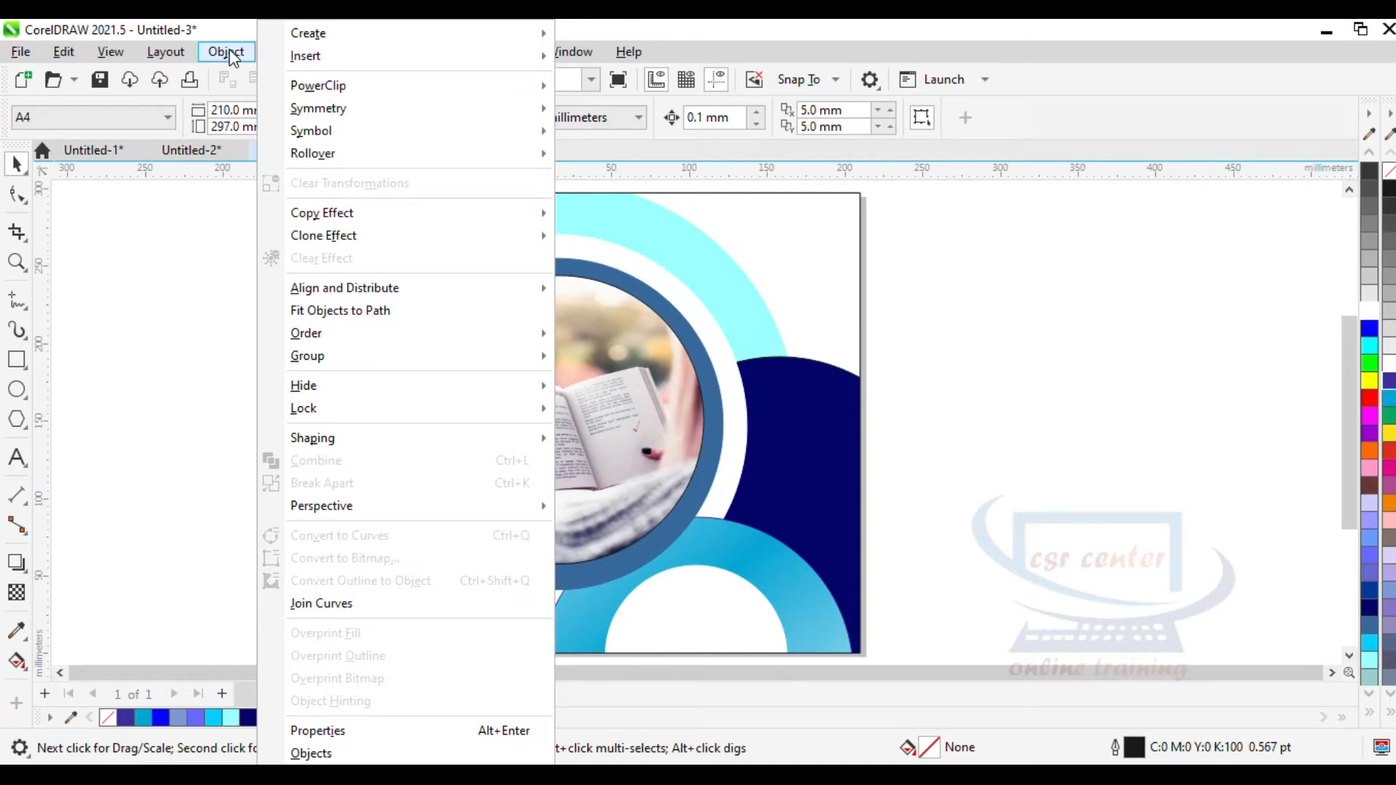
mouse_move(461, 57)
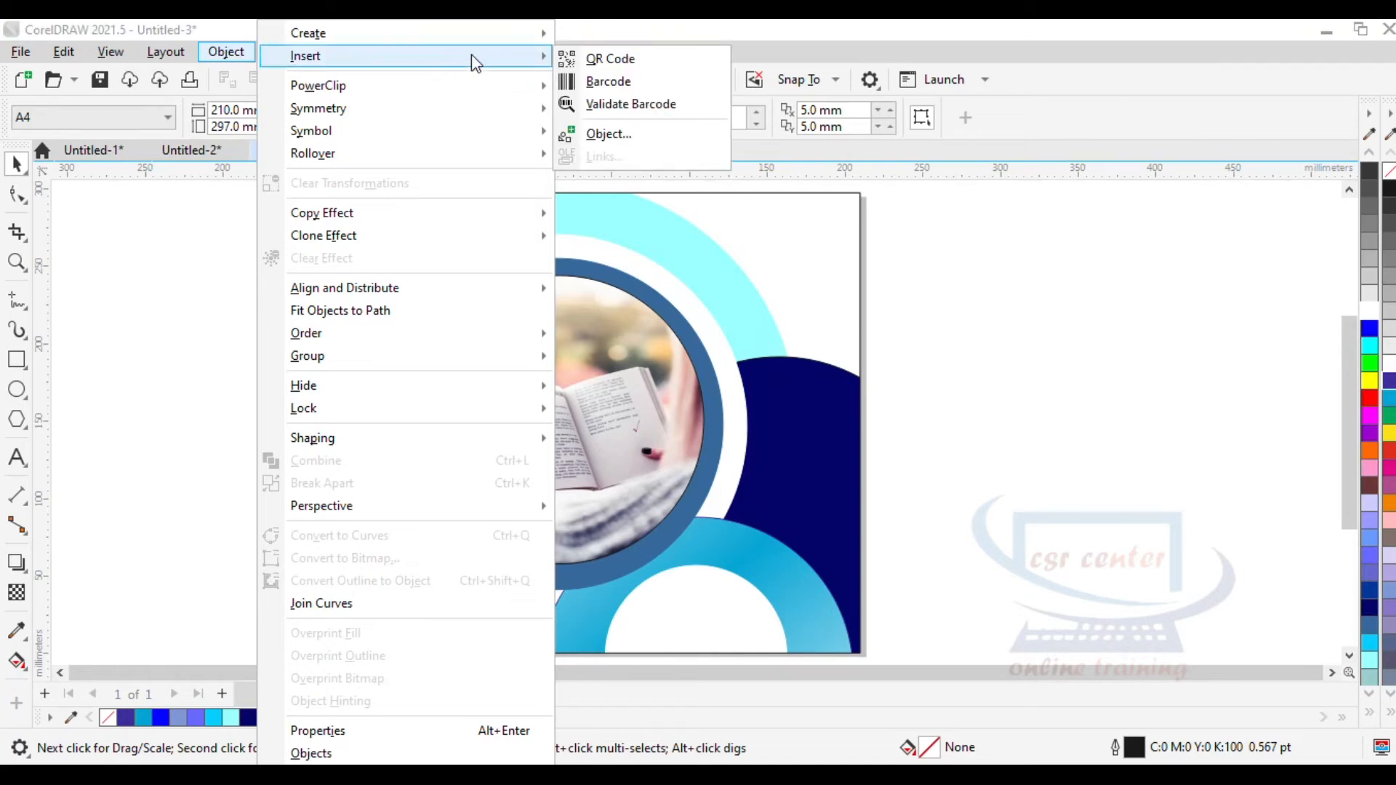
left_click(605, 85)
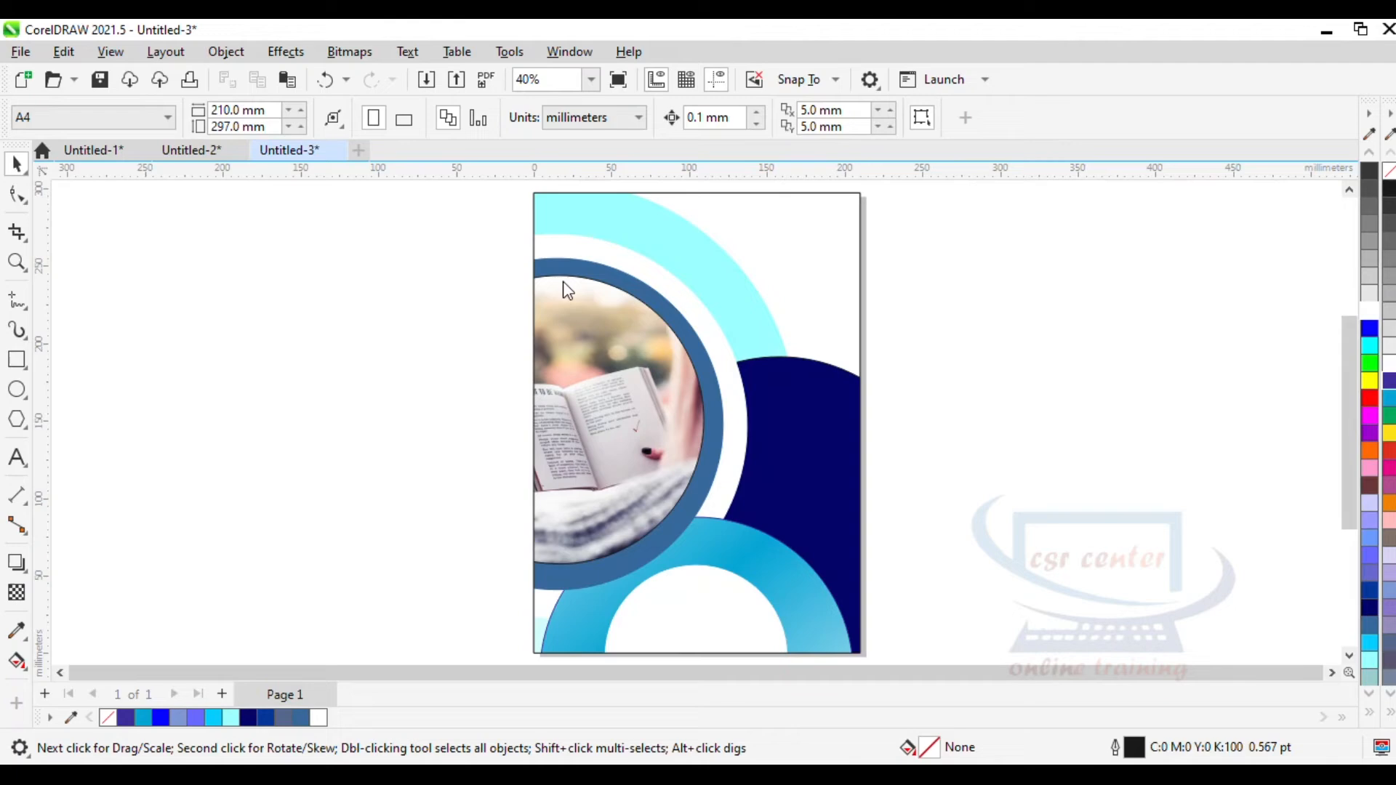
left_click_drag(813, 208, 318, 204)
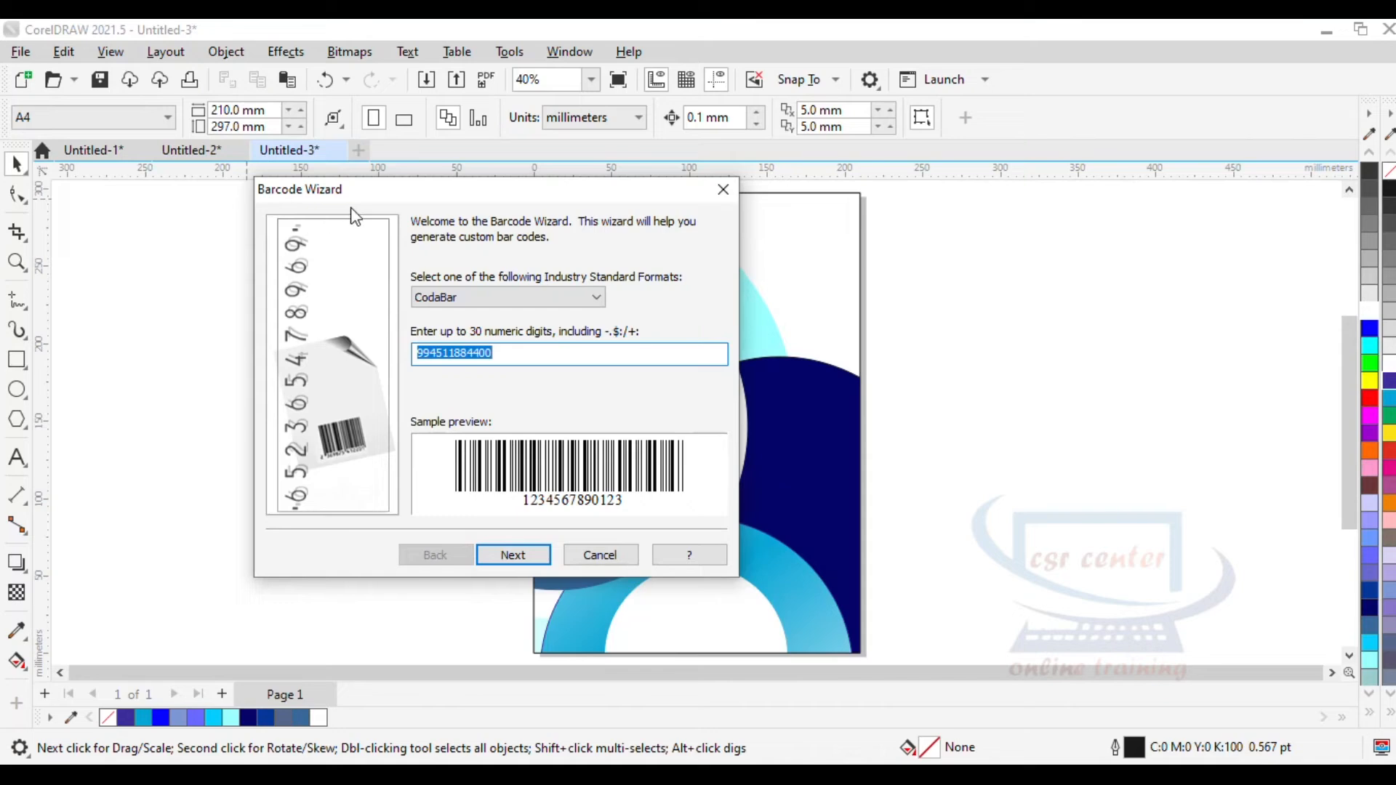
left_click(510, 353)
left_click_drag(538, 354, 390, 335)
left_click(527, 557)
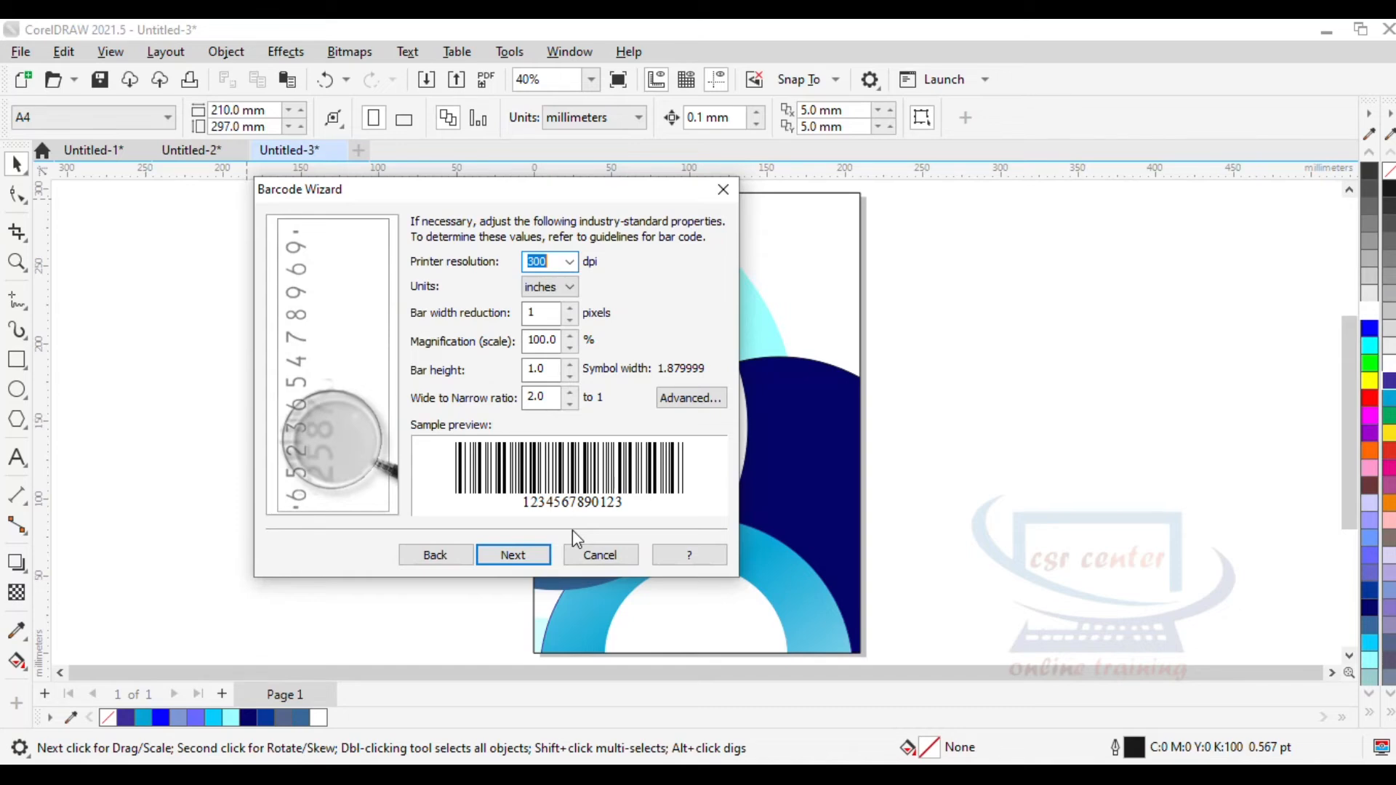
left_click(511, 556)
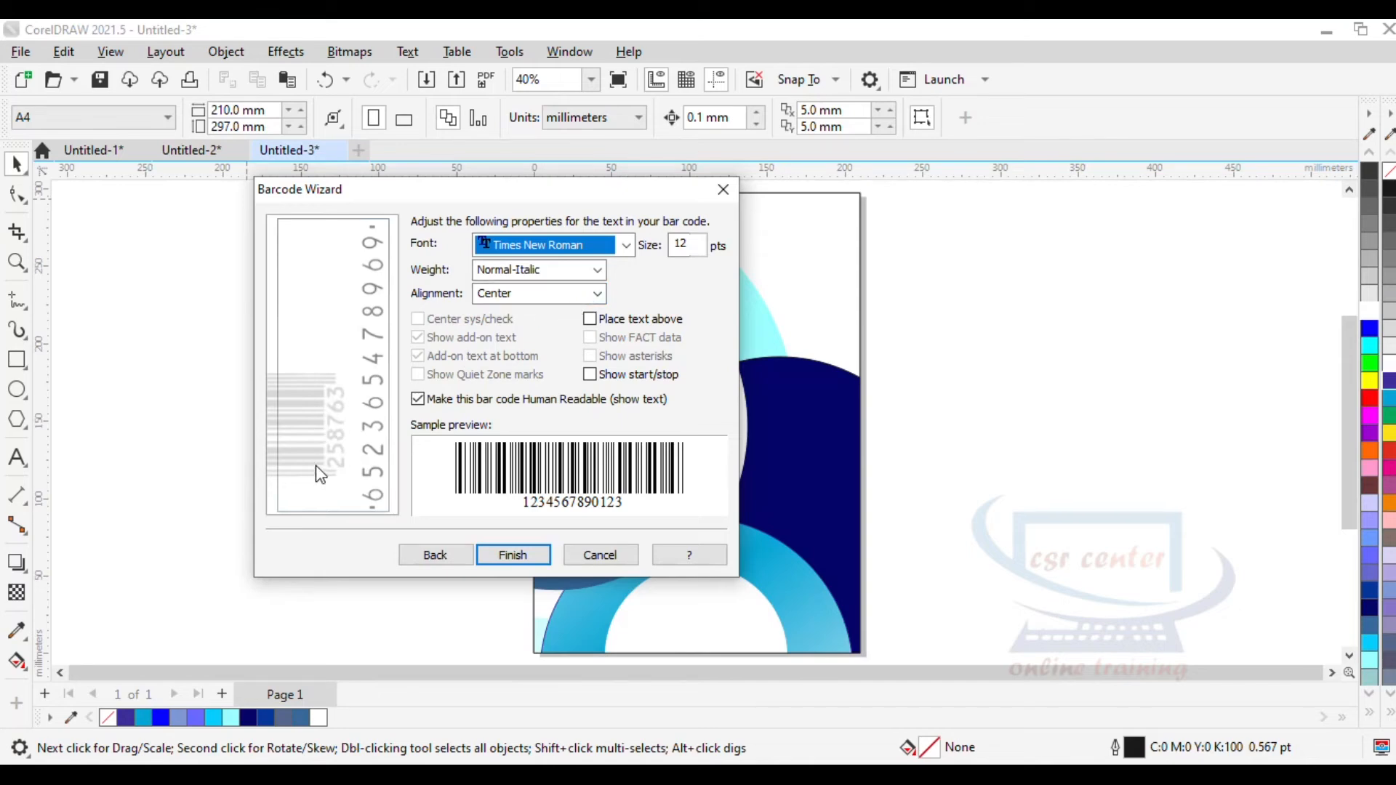
Try the Left, Center and Right alignments for the barcode's text.
left_click(594, 291)
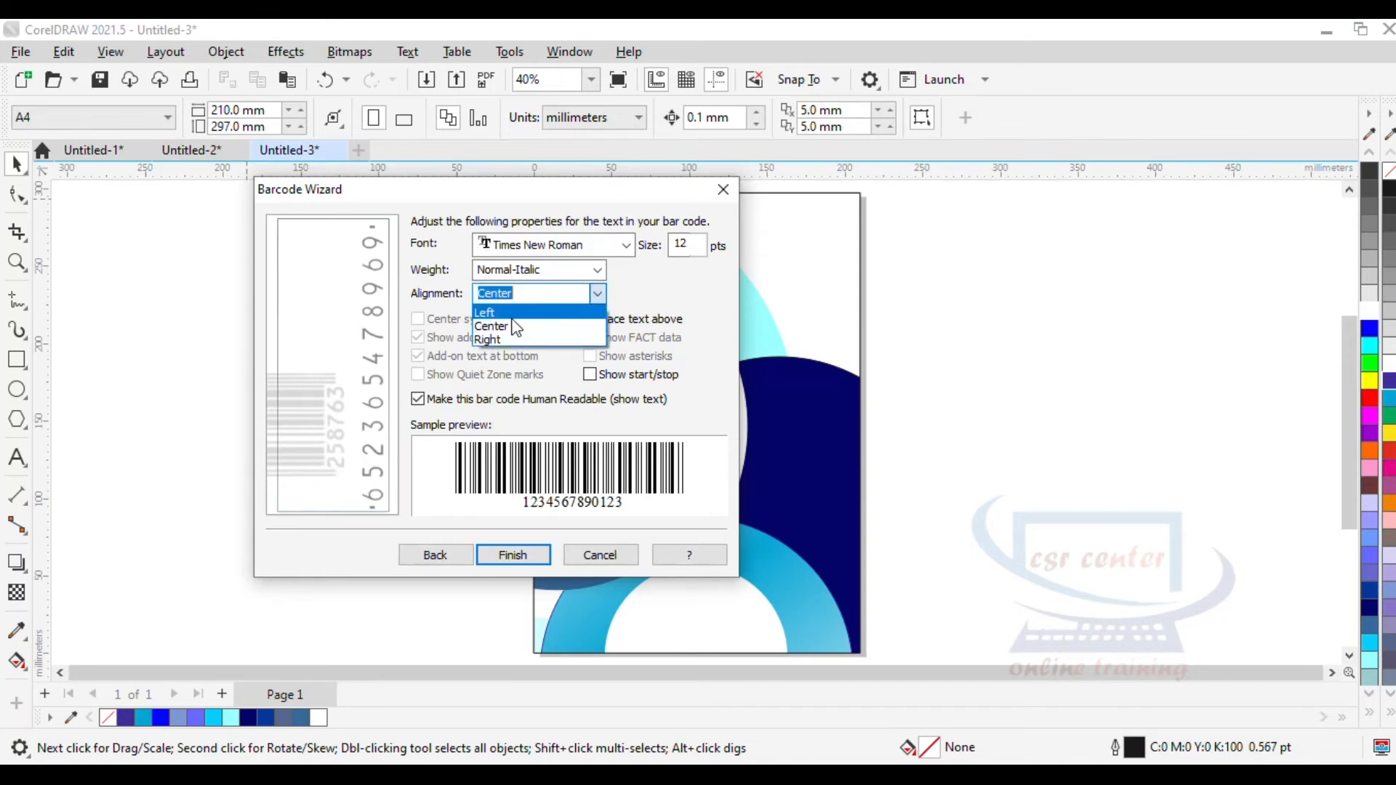
left_click(497, 322)
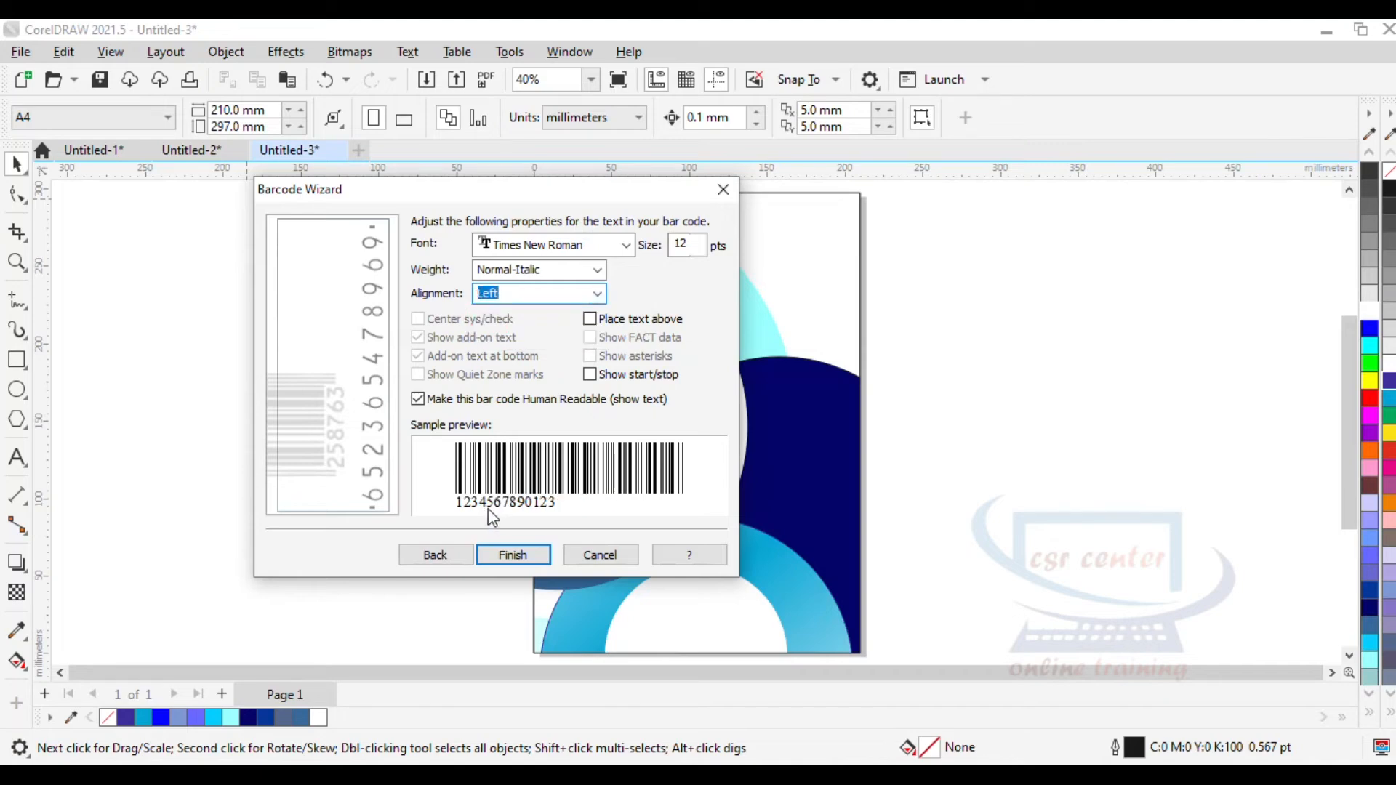
left_click(597, 293)
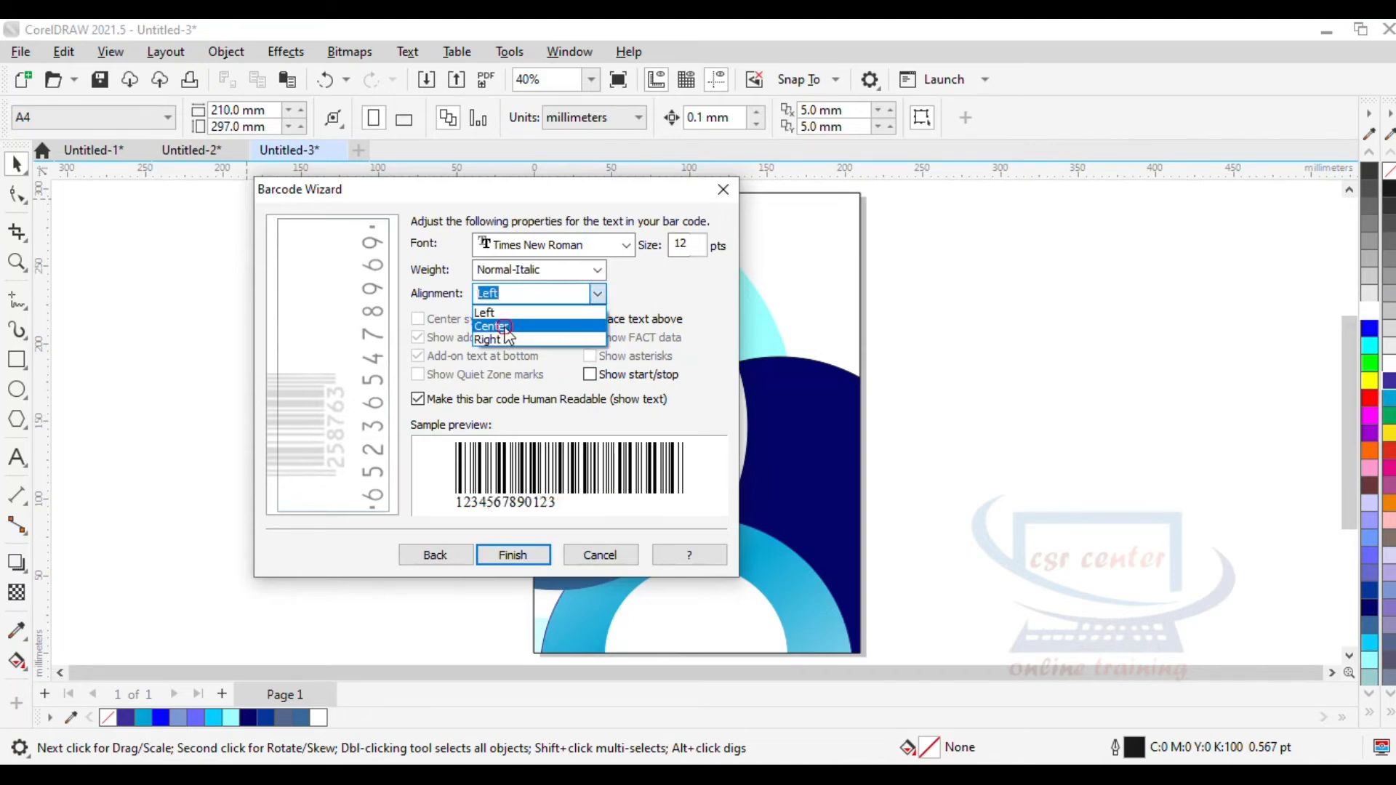
left_click(506, 325)
left_click(597, 294)
left_click(498, 338)
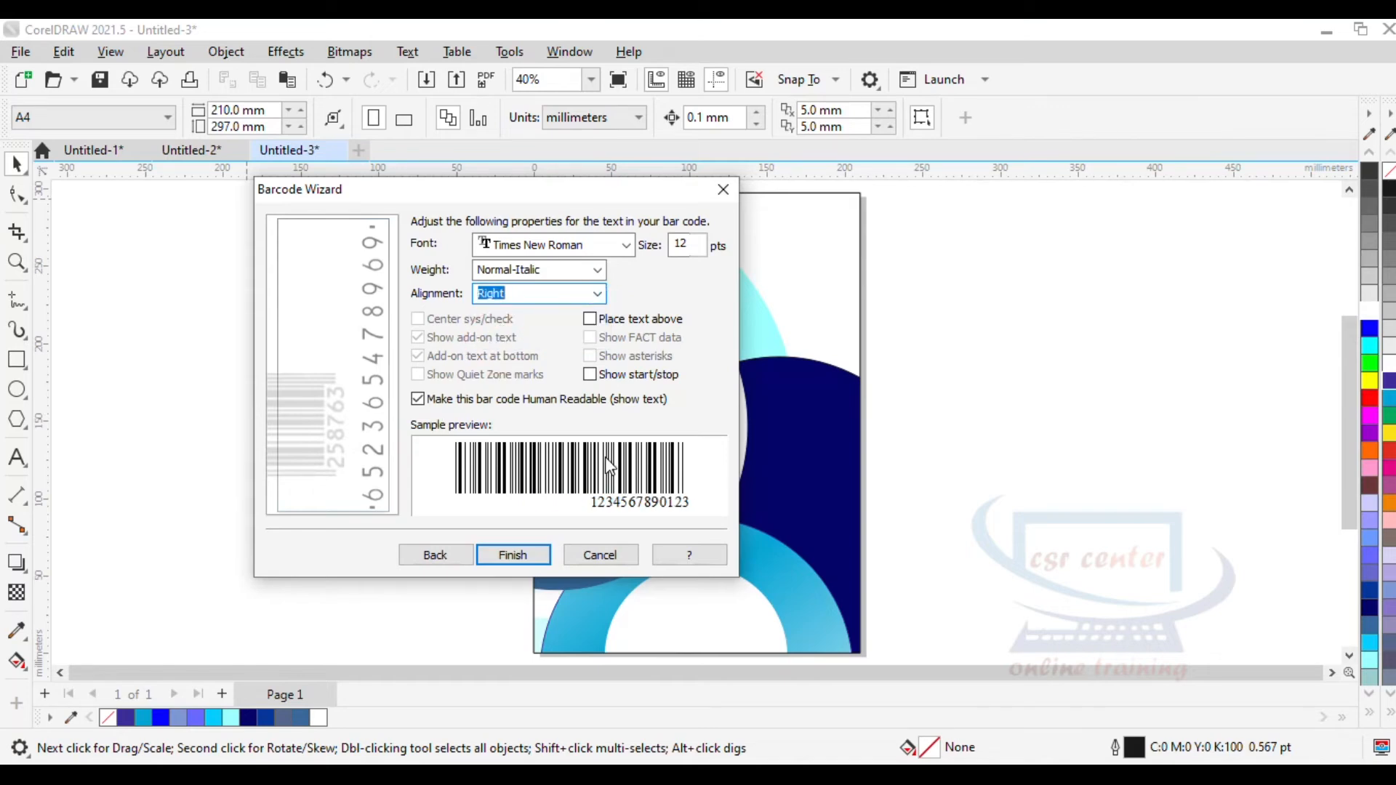
Set the barcode text's alignment to Center and generate the barcode.
left_click(596, 293)
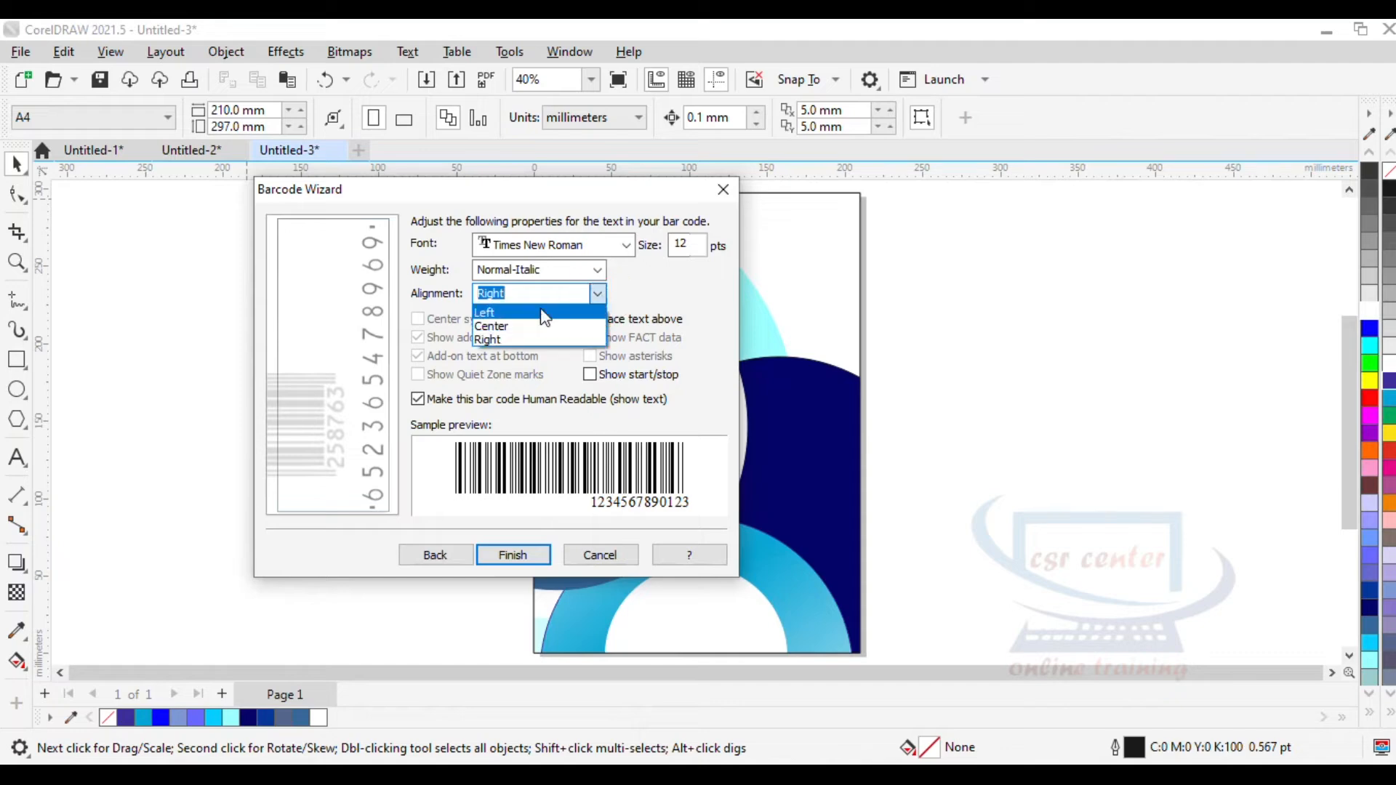
left_click(501, 327)
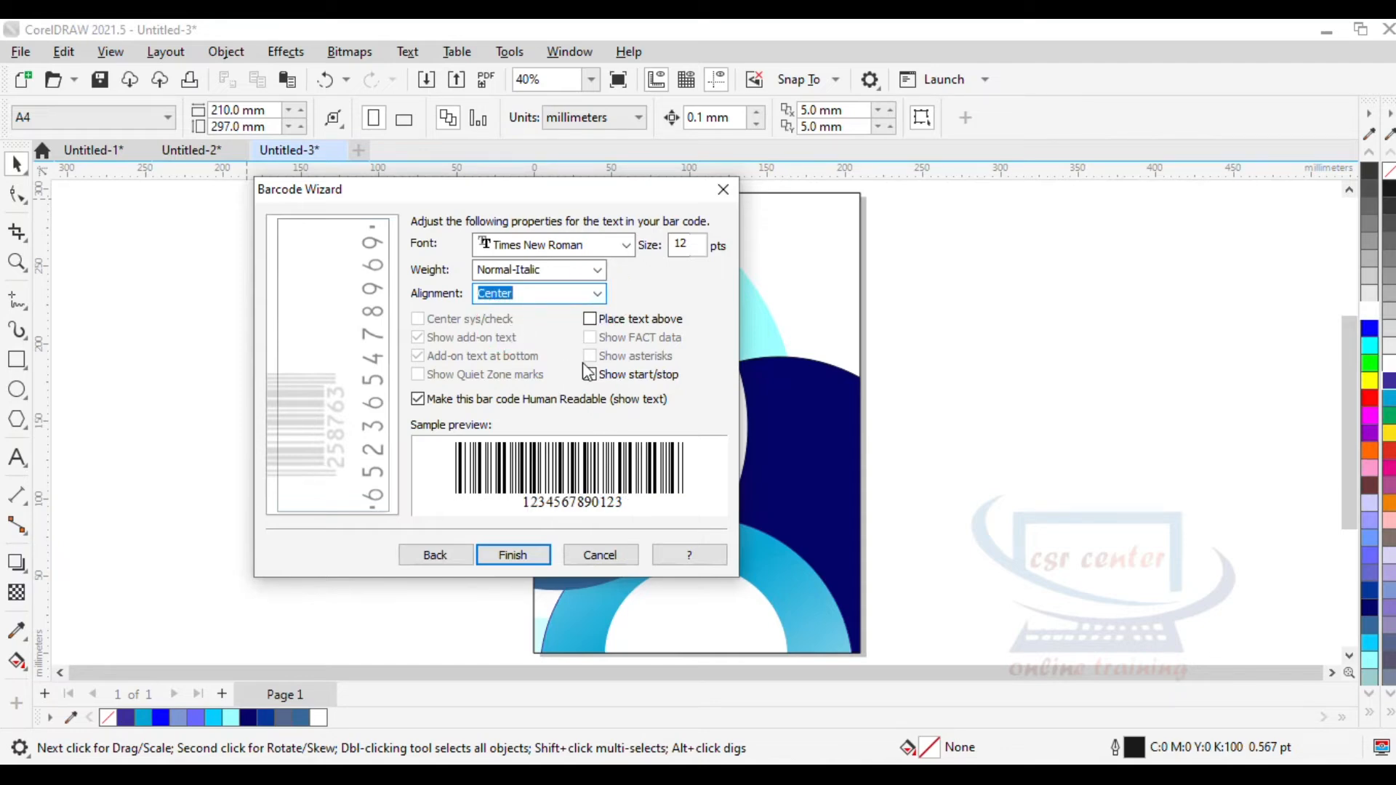
left_click(522, 562)
Move the barcode to the empty area left of the page and stretch it to about 228 by 52 mm.
left_click_drag(697, 422, 377, 369)
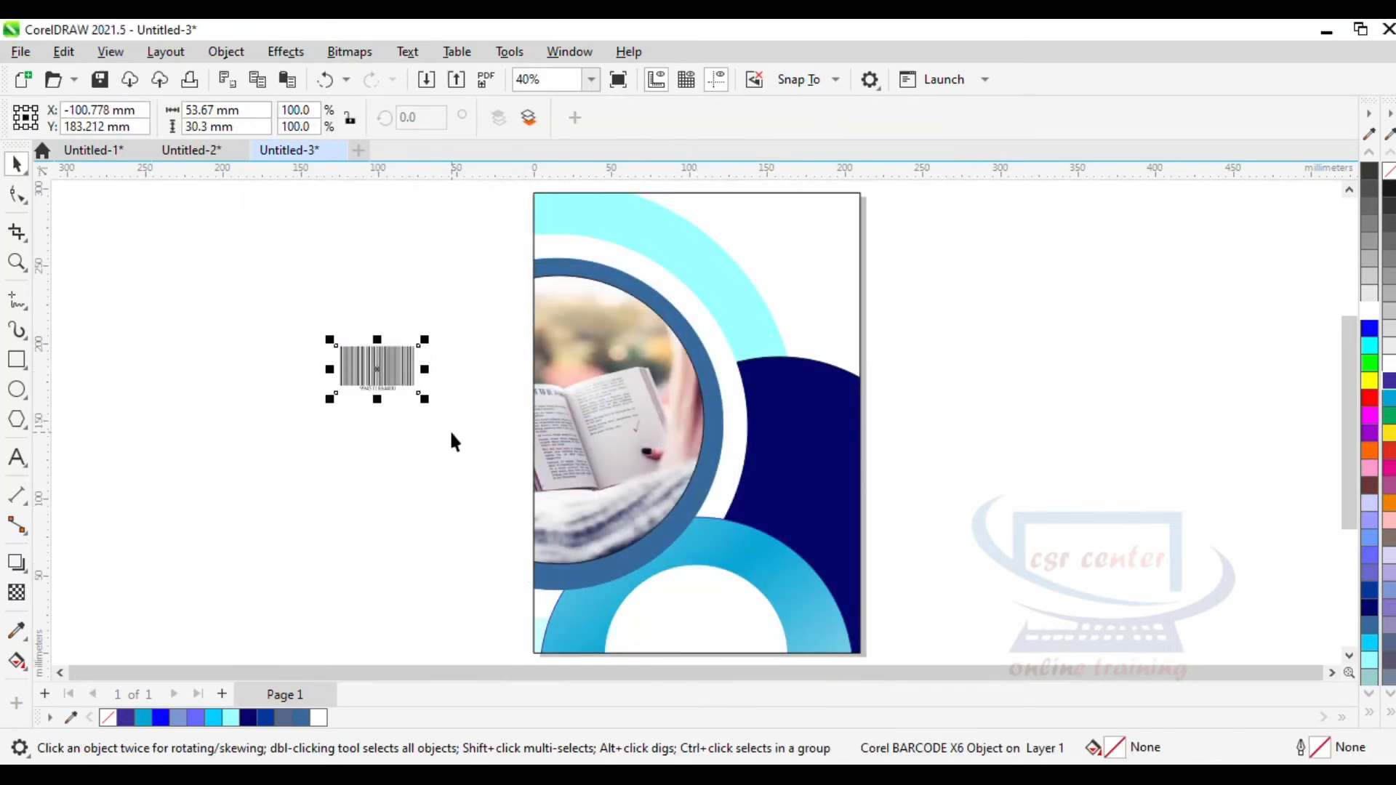
left_click_drag(426, 398, 560, 474)
left_click_drag(377, 474, 378, 418)
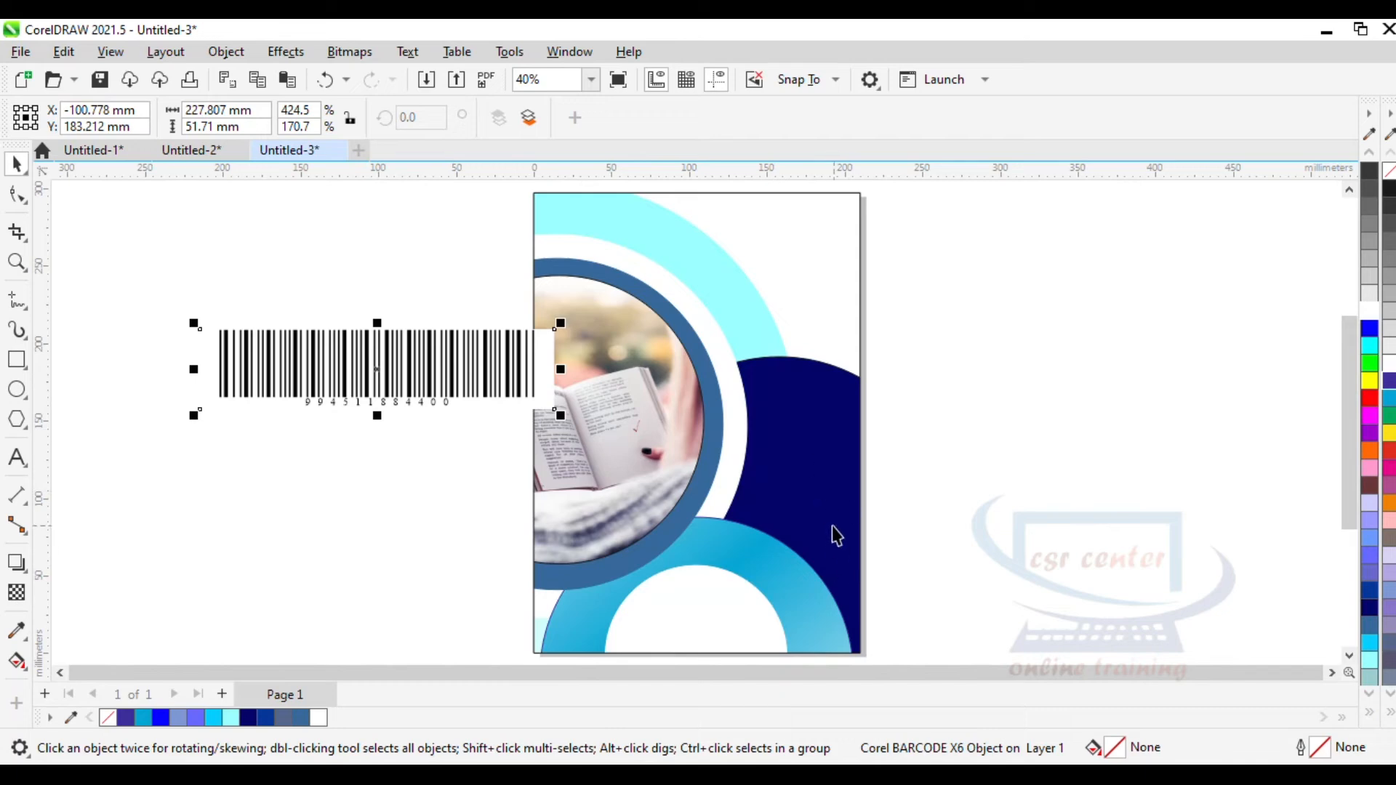
Move the barcode farther left of the page, rotate it upright to about 269.5°, and shrink it to about 44 by 197 mm.
left_click_drag(392, 378, 295, 419)
left_click(294, 416)
left_click_drag(493, 362, 327, 539)
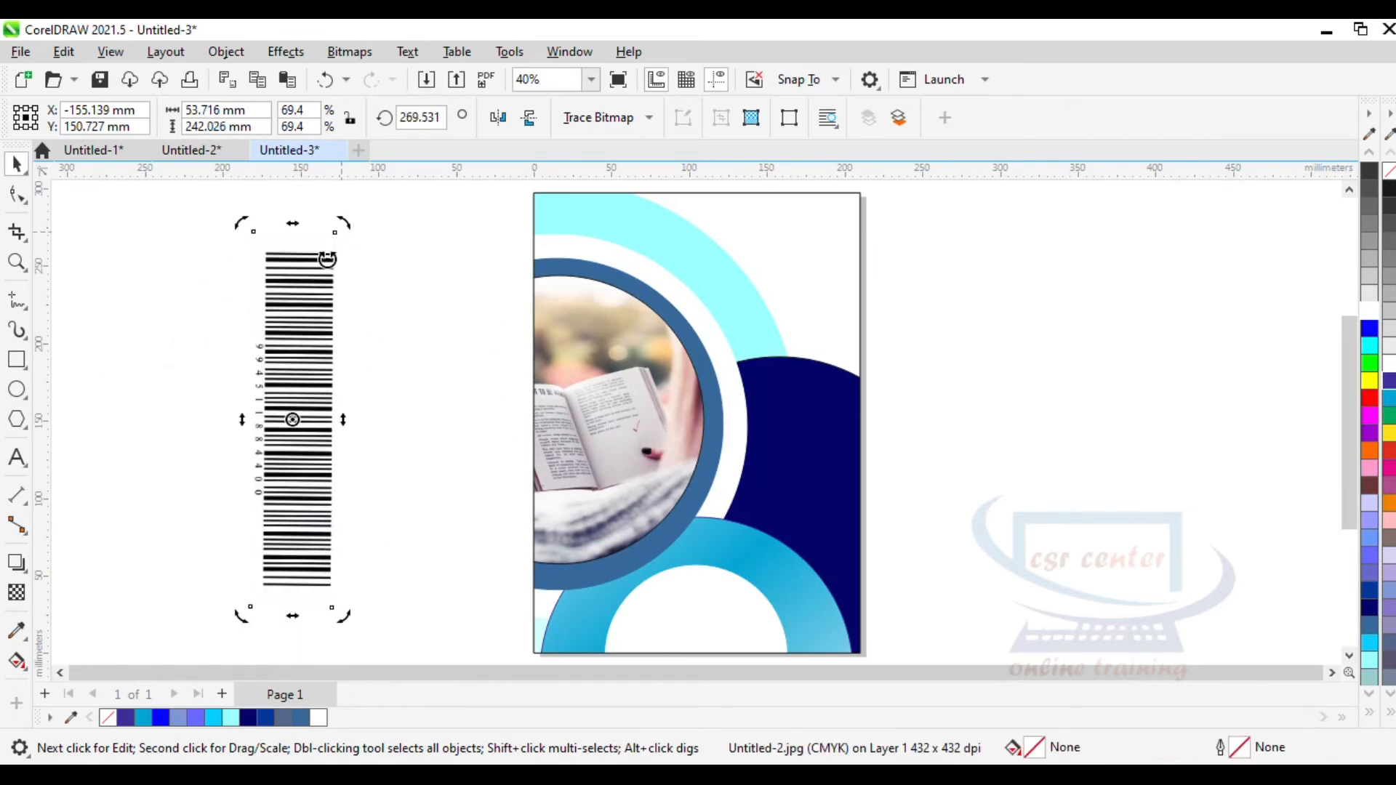
left_click(327, 259)
left_click_drag(336, 225, 330, 248)
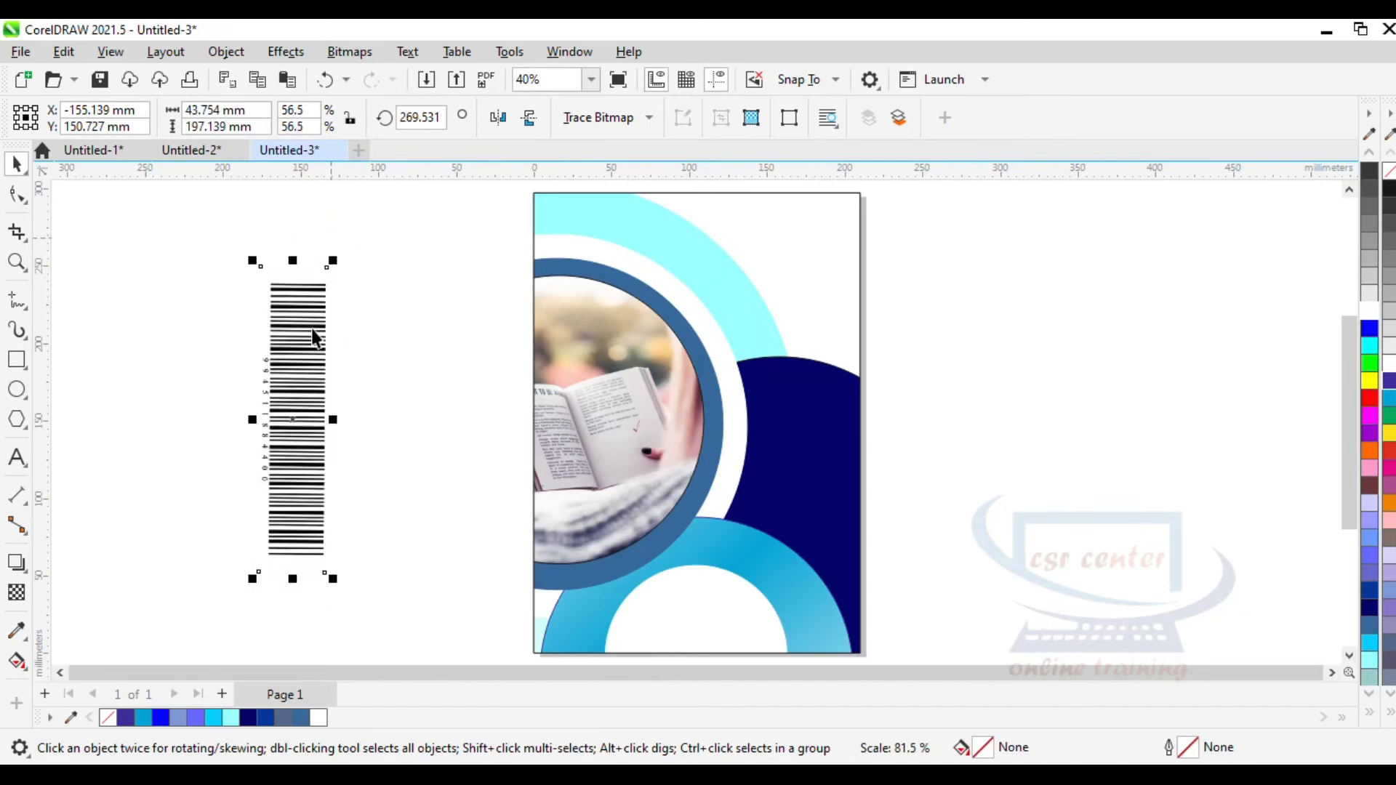
Place the upright barcode over the dark blue circle near the page's right edge and shrink it to about 32 by 143 mm.
left_click_drag(302, 392, 729, 490)
left_click_drag(779, 484, 824, 483)
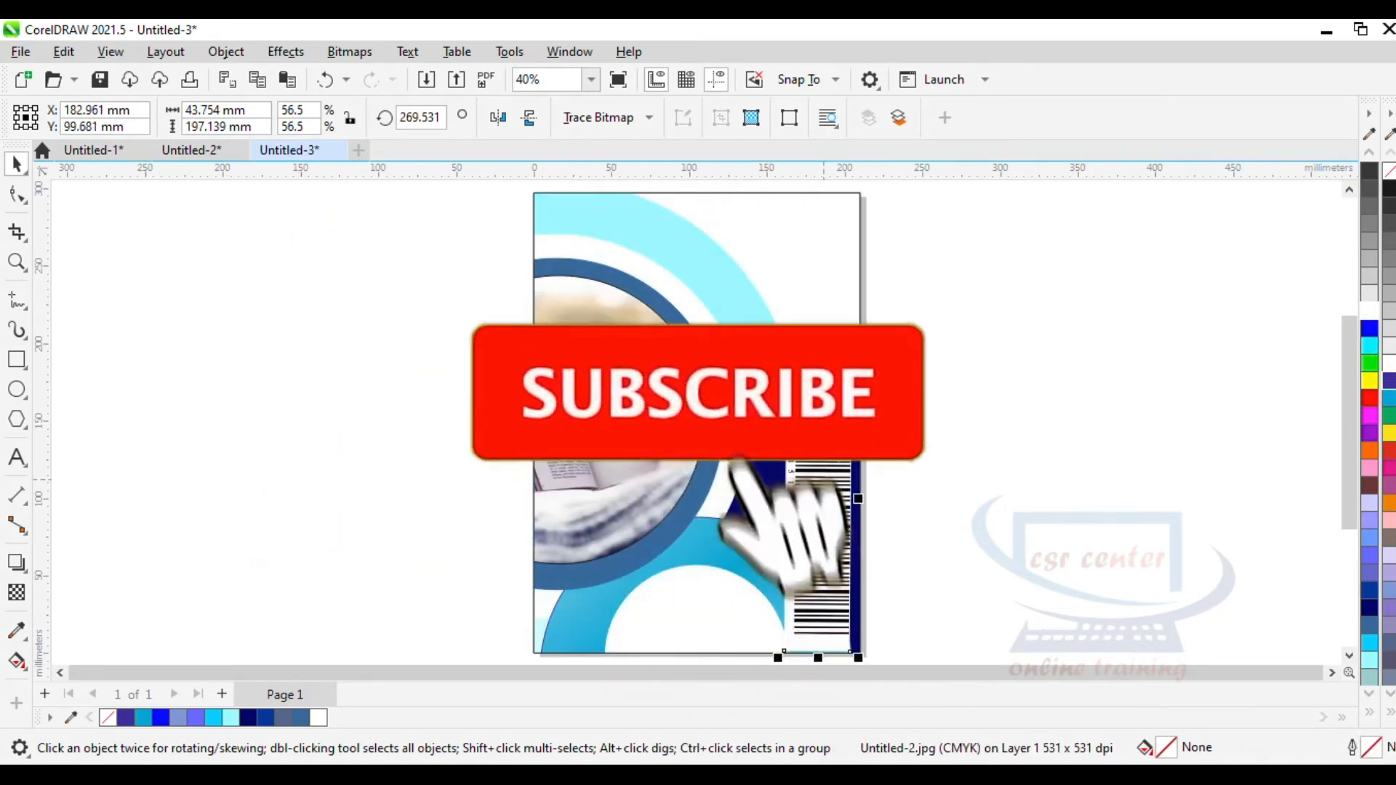
left_click_drag(847, 370, 844, 383)
left_click_drag(829, 487, 844, 487)
scroll(844, 486, "up", 1)
scroll(844, 486, "up", 1)
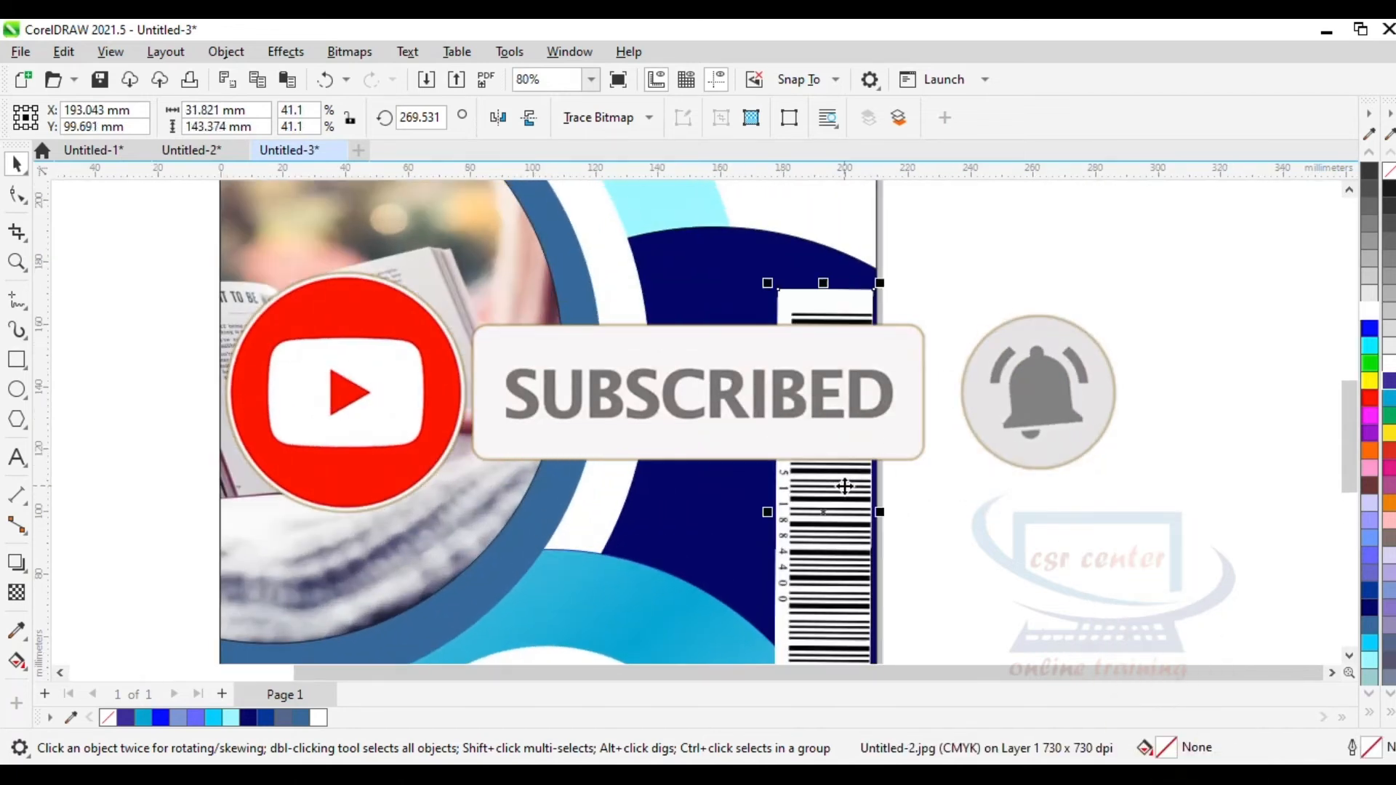
scroll(858, 524, "down", 1)
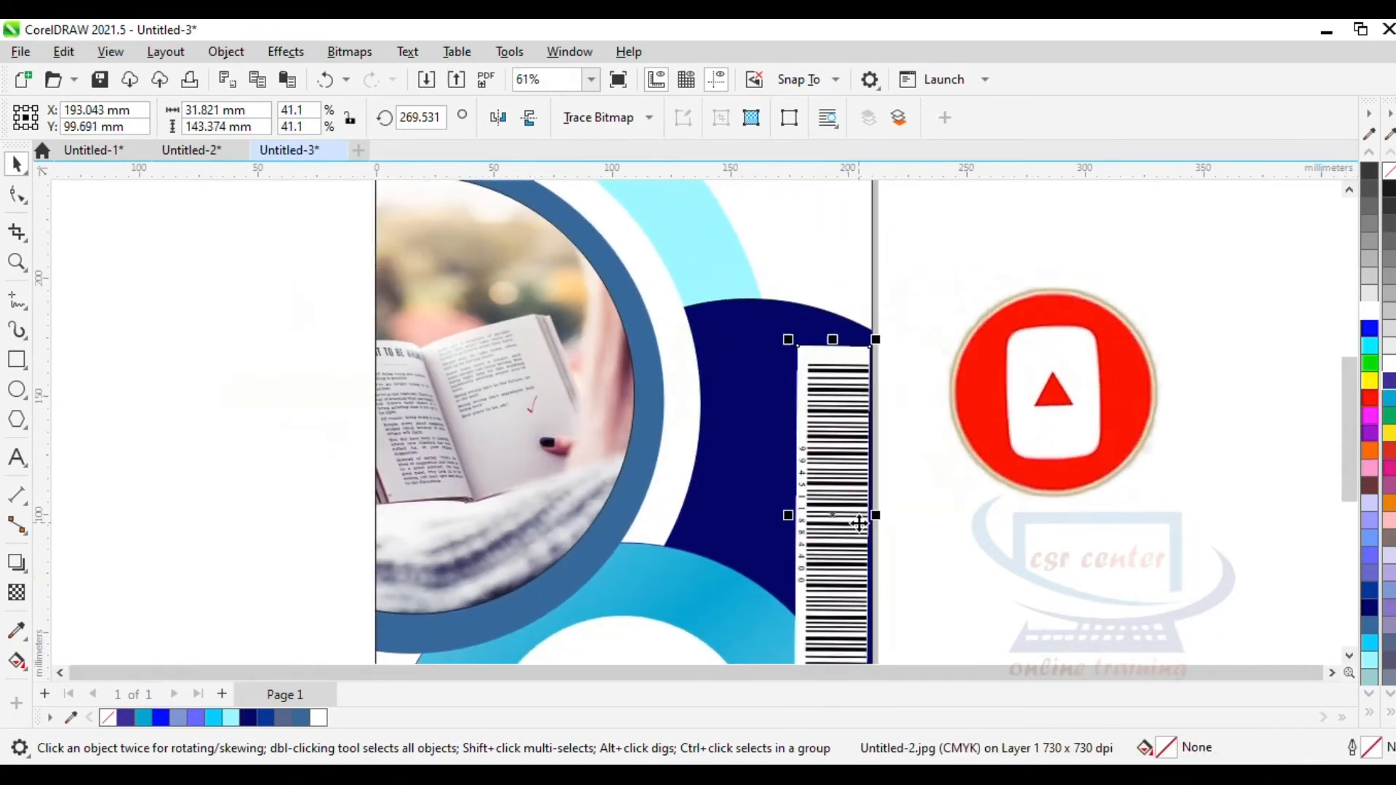
left_click(1007, 554)
scroll(1008, 554, "down", 1)
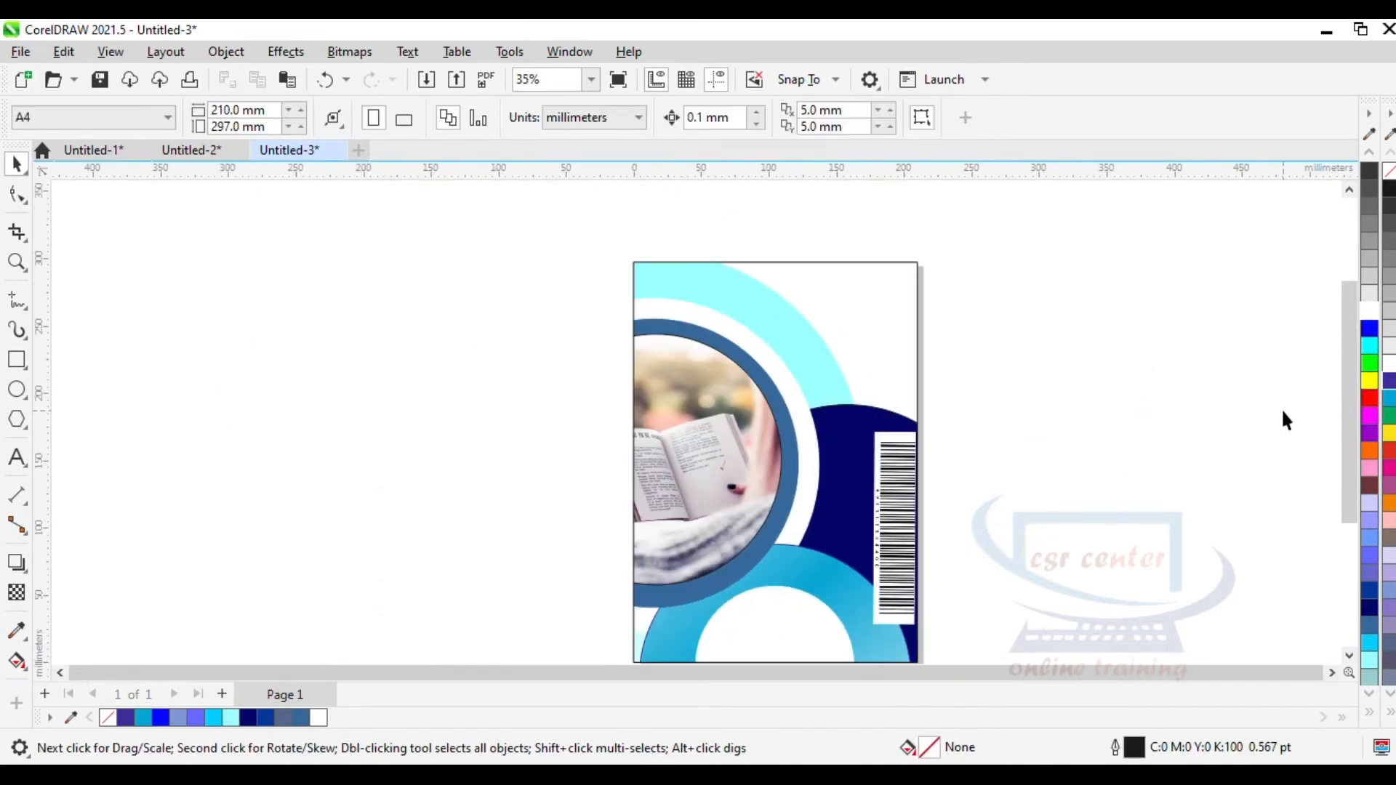
left_click_drag(1350, 455, 1351, 499)
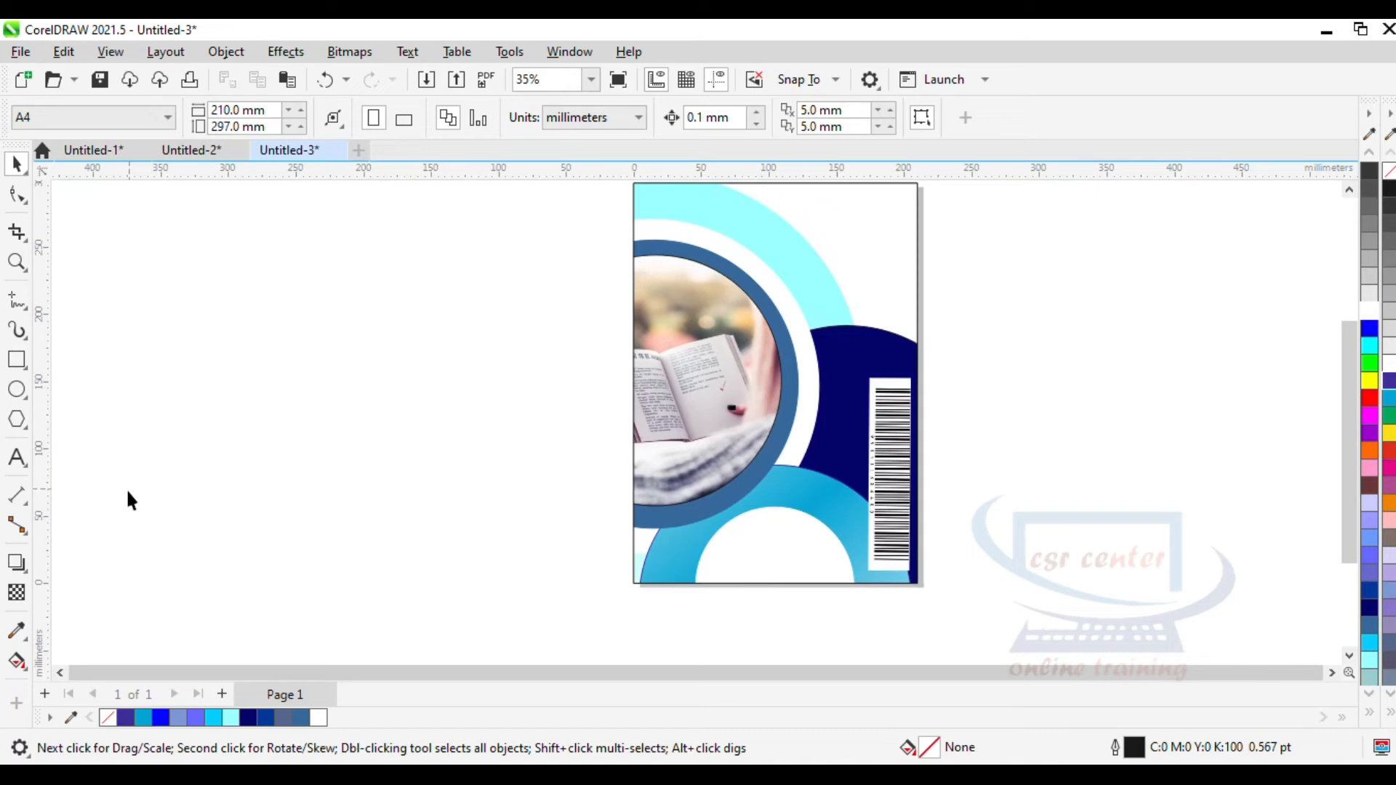
Add the text "2022" left of the page, enlarge it to about 147 pt, and set its font to Barbatrick.
left_click(28, 458)
left_click(446, 536)
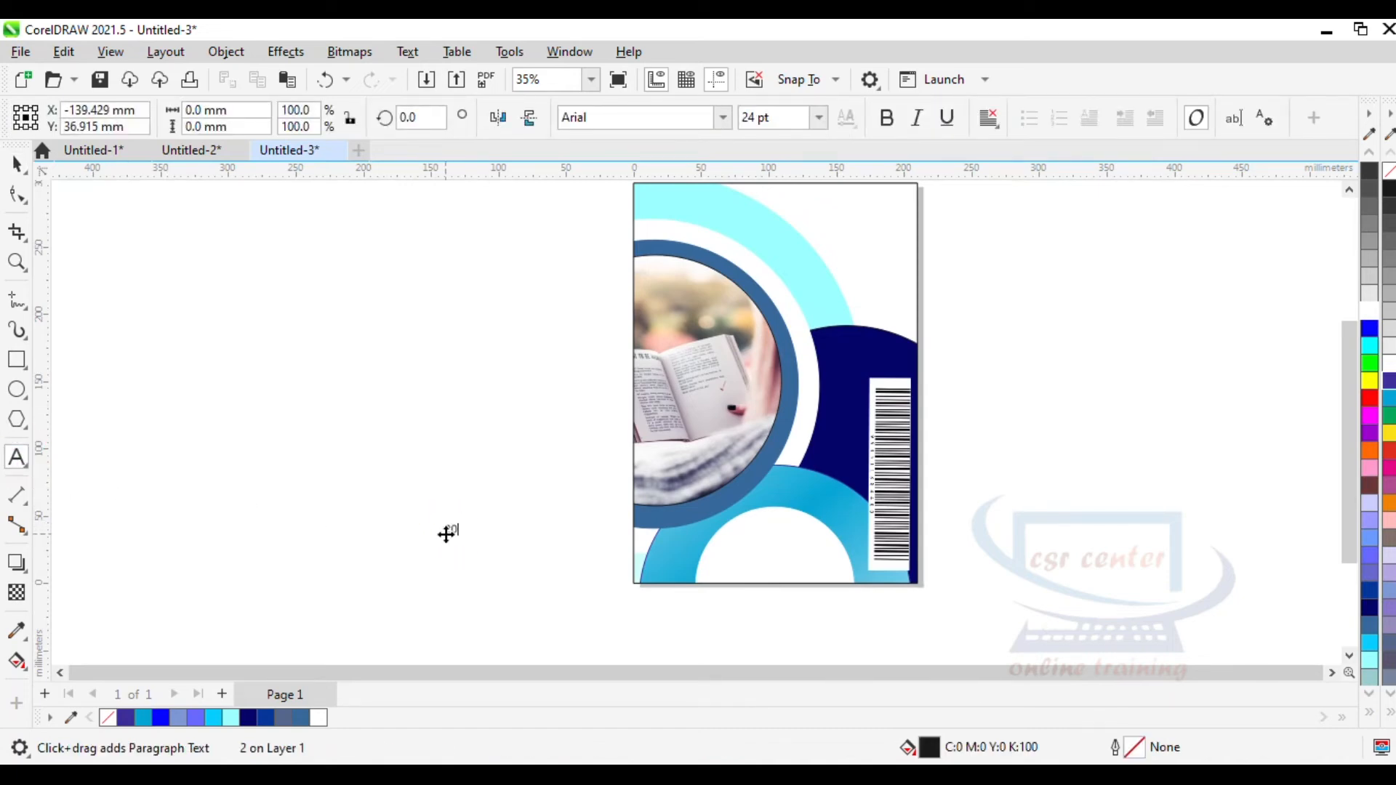
key("Escape")
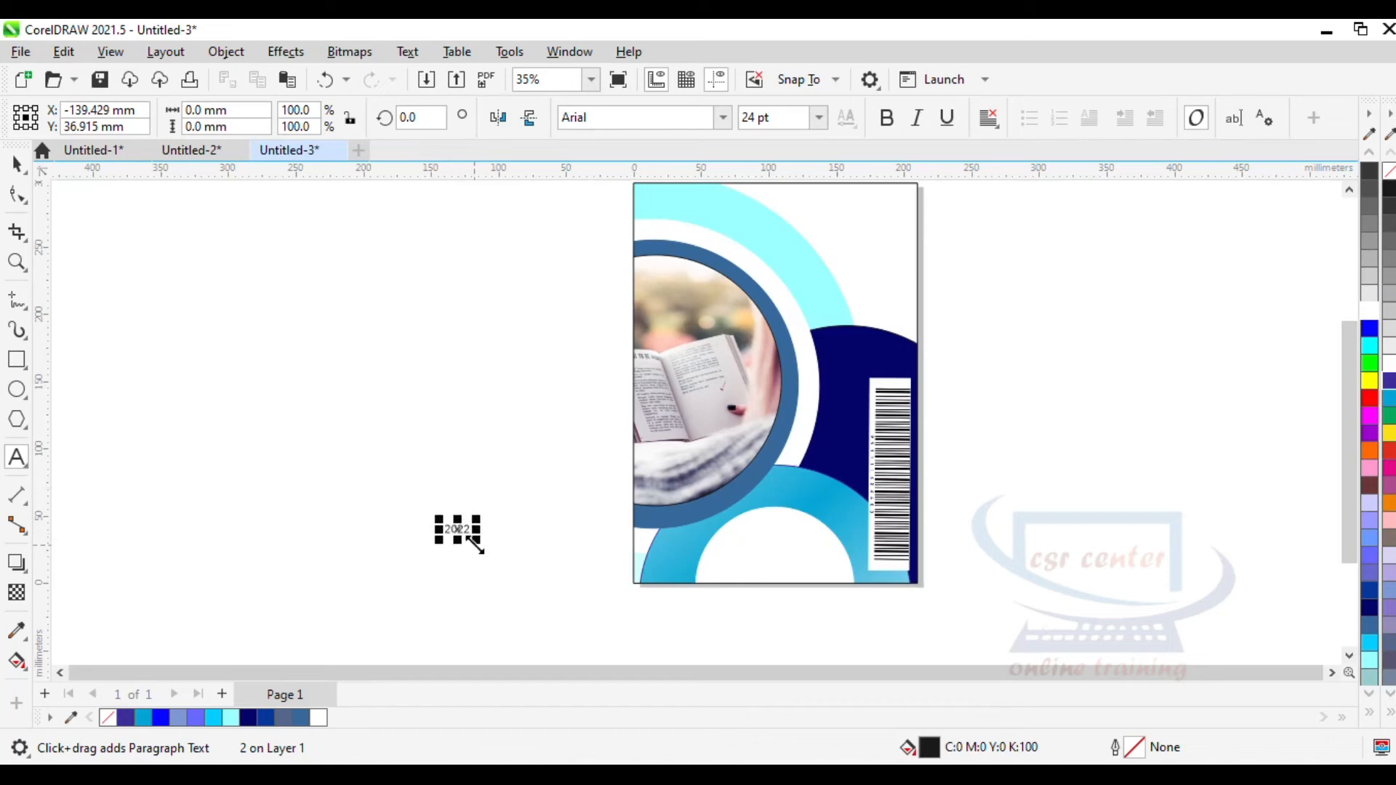
left_click_drag(477, 546, 538, 581)
key("space")
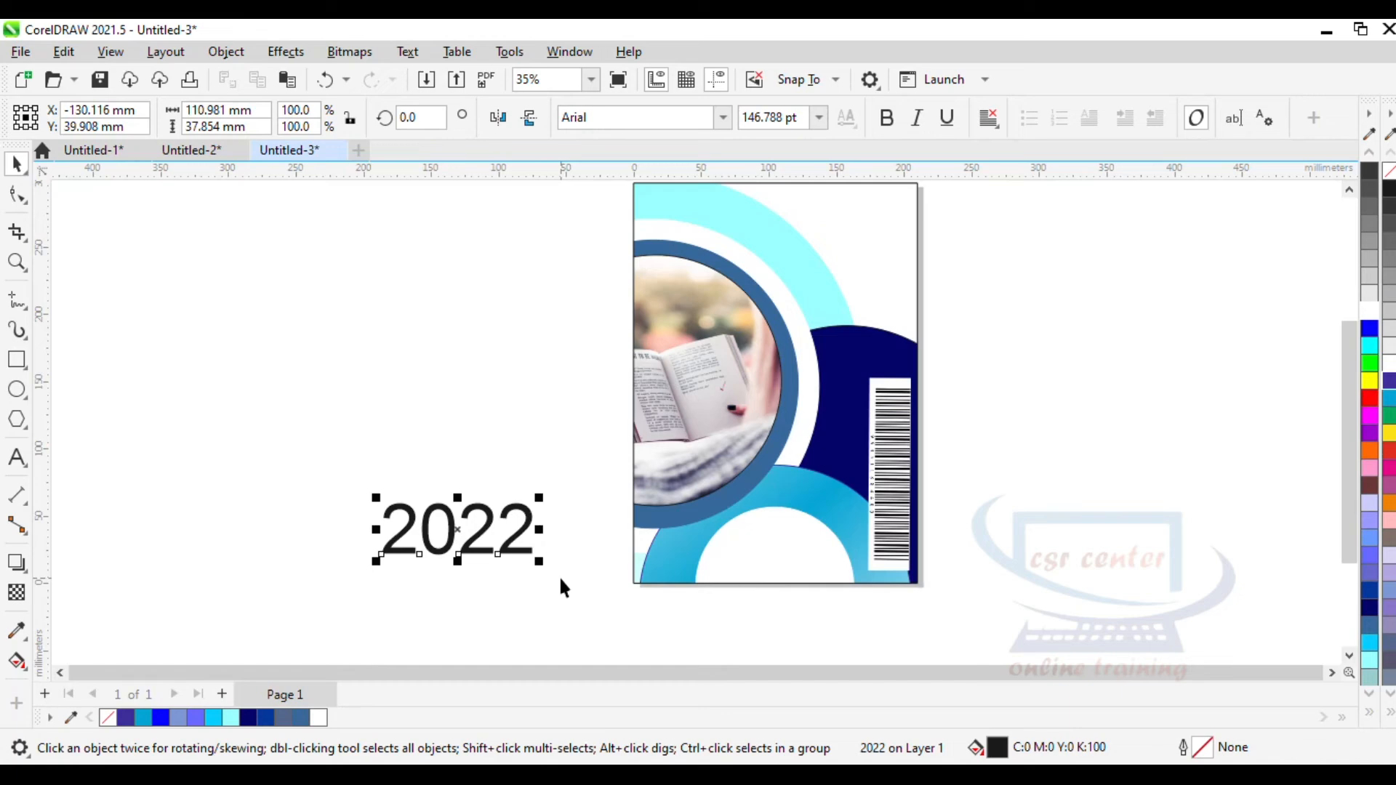
left_click(723, 120)
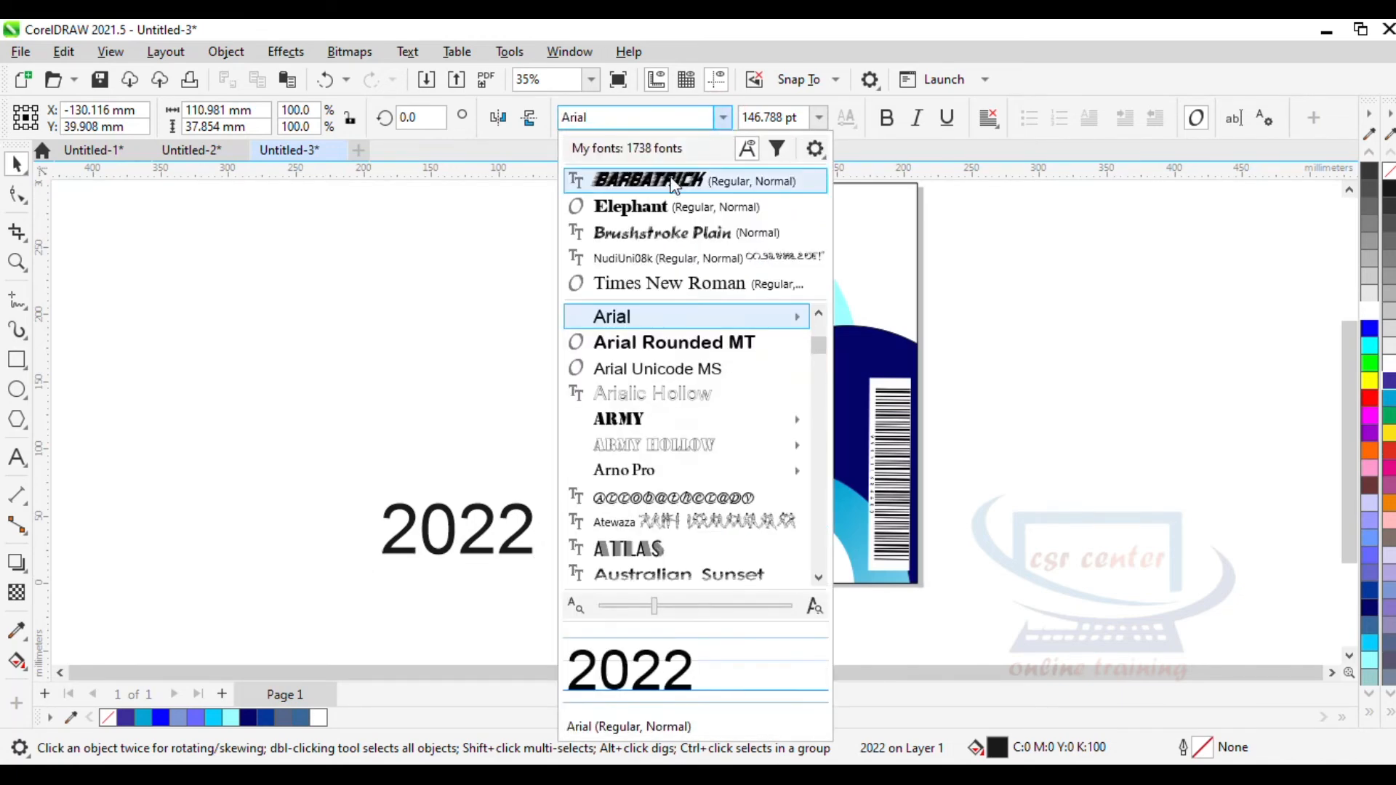
left_click(673, 181)
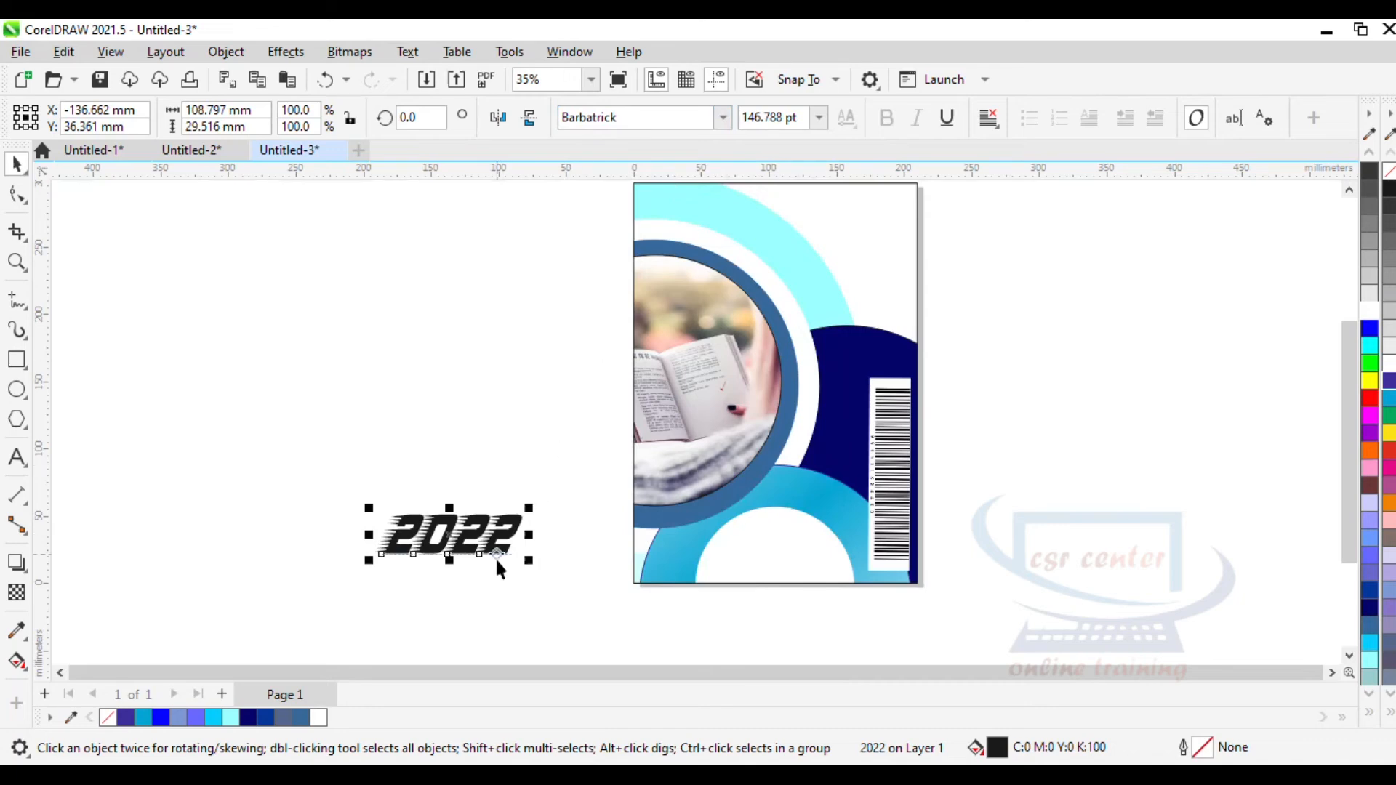
Move the "2022" text into the white half circle at the page's bottom and shrink it to about 144 pt.
left_click_drag(452, 538, 767, 561)
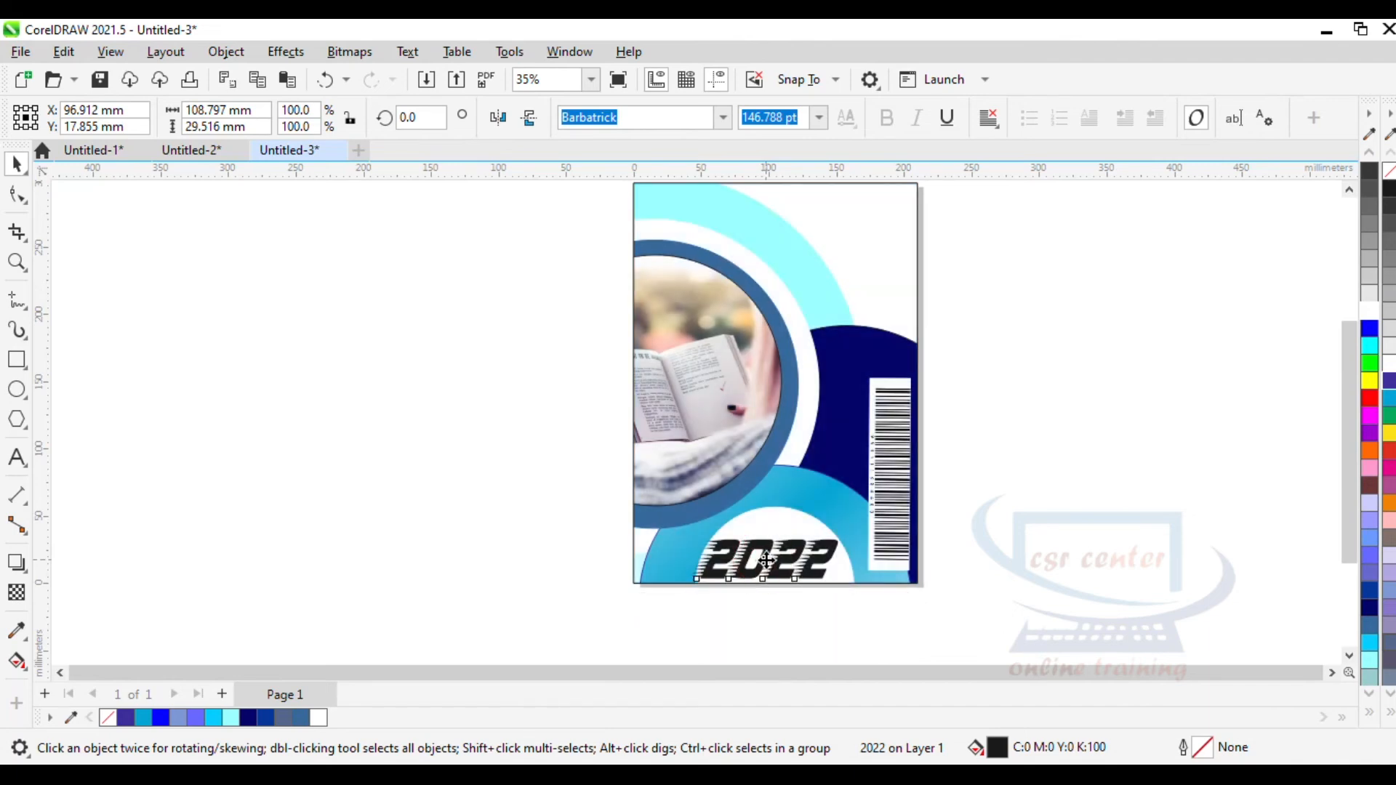
left_click(766, 560)
left_click(766, 561)
key("Right")
key("Right")
scroll(736, 538, "up", 4)
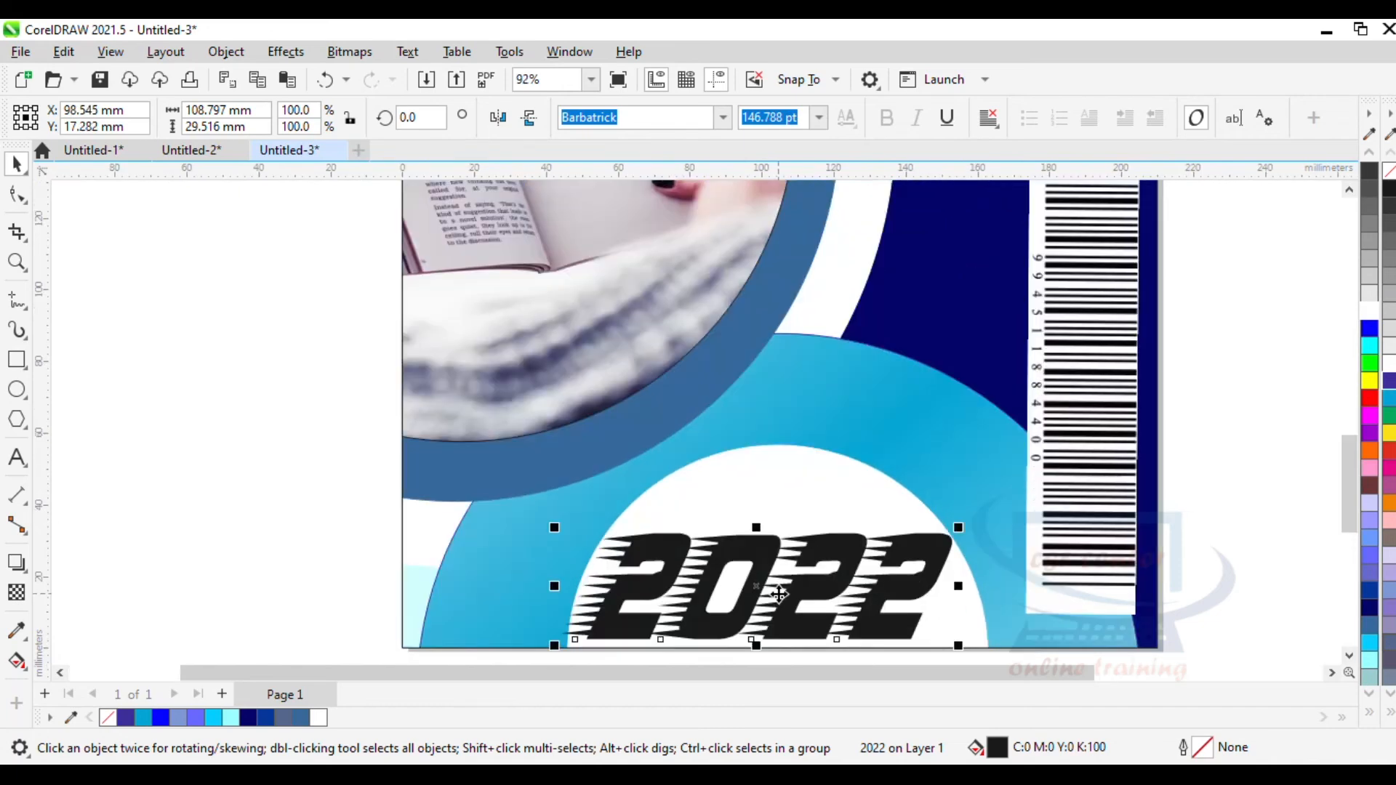
left_click_drag(552, 645, 561, 644)
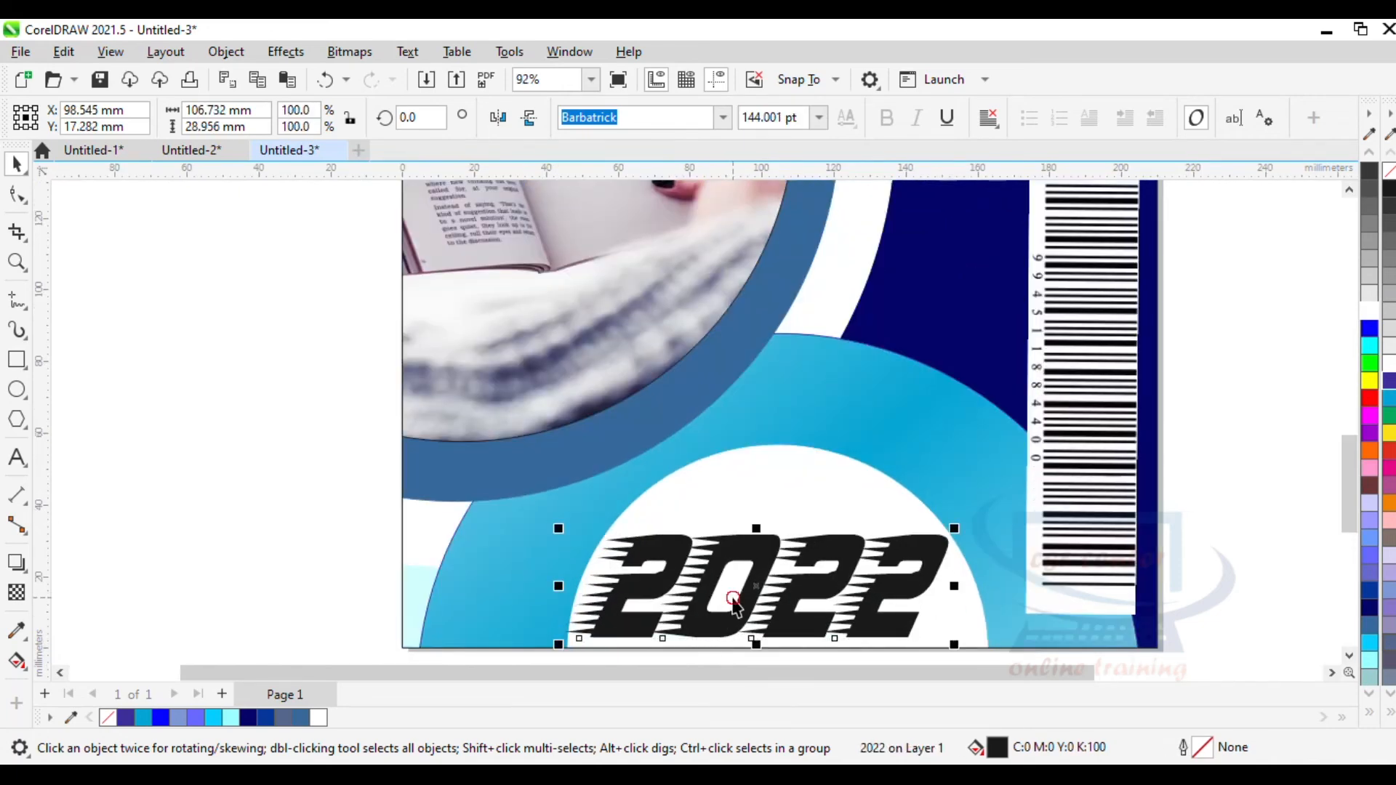
left_click(736, 605)
left_click_drag(737, 600, 739, 603)
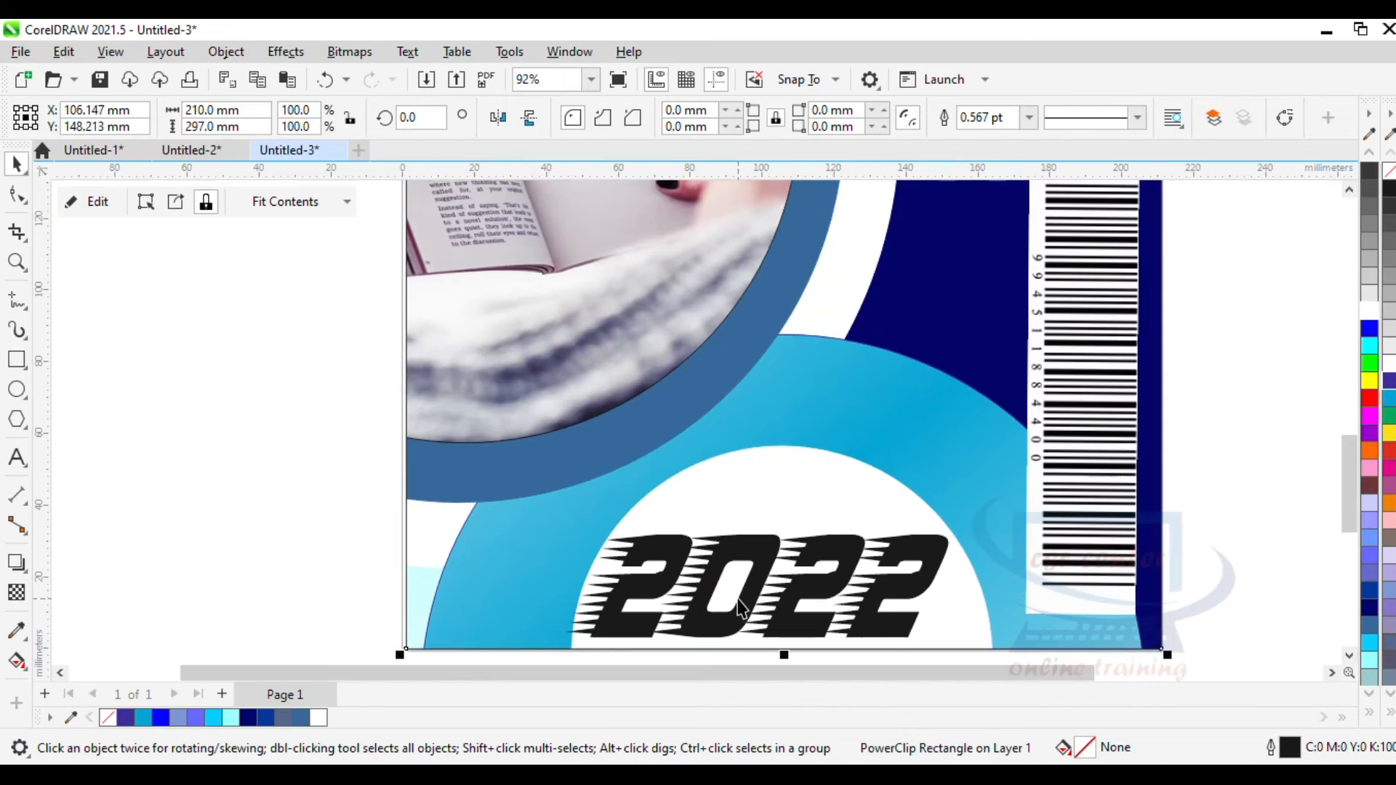
left_click(333, 452)
key("shift+F4")
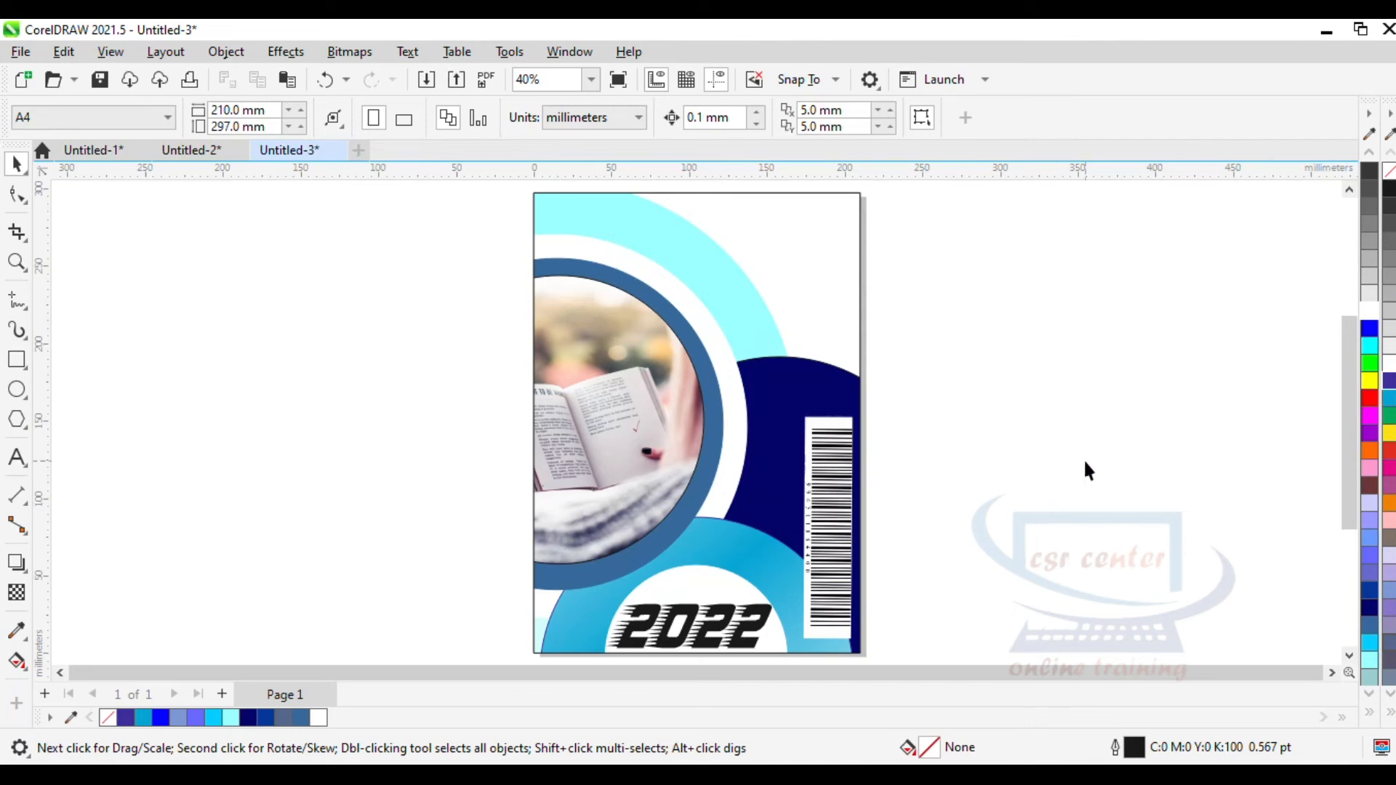
Add the text "English Grammar" left of the page and enlarge it to about 145 mm wide.
left_click(17, 458)
left_click(229, 446)
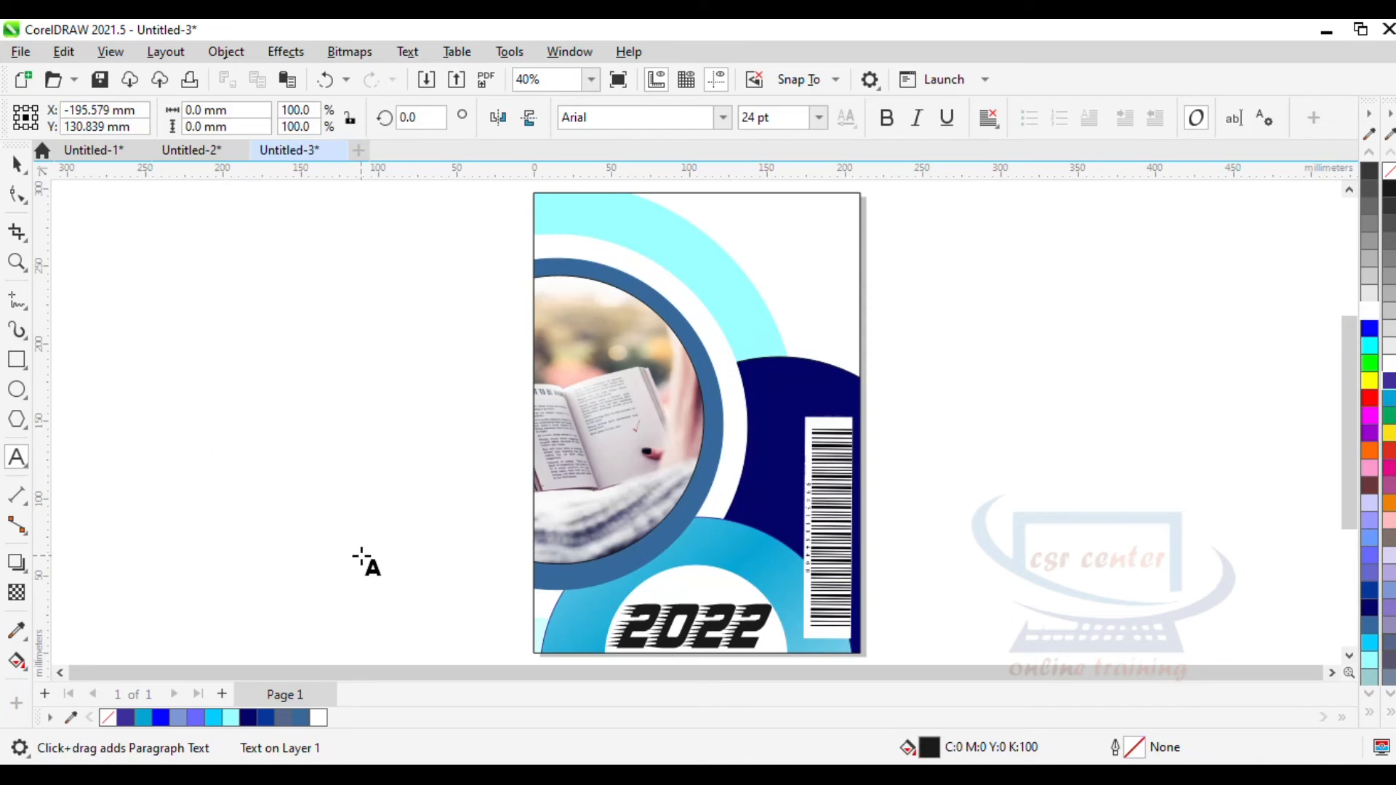
type("English Grammar")
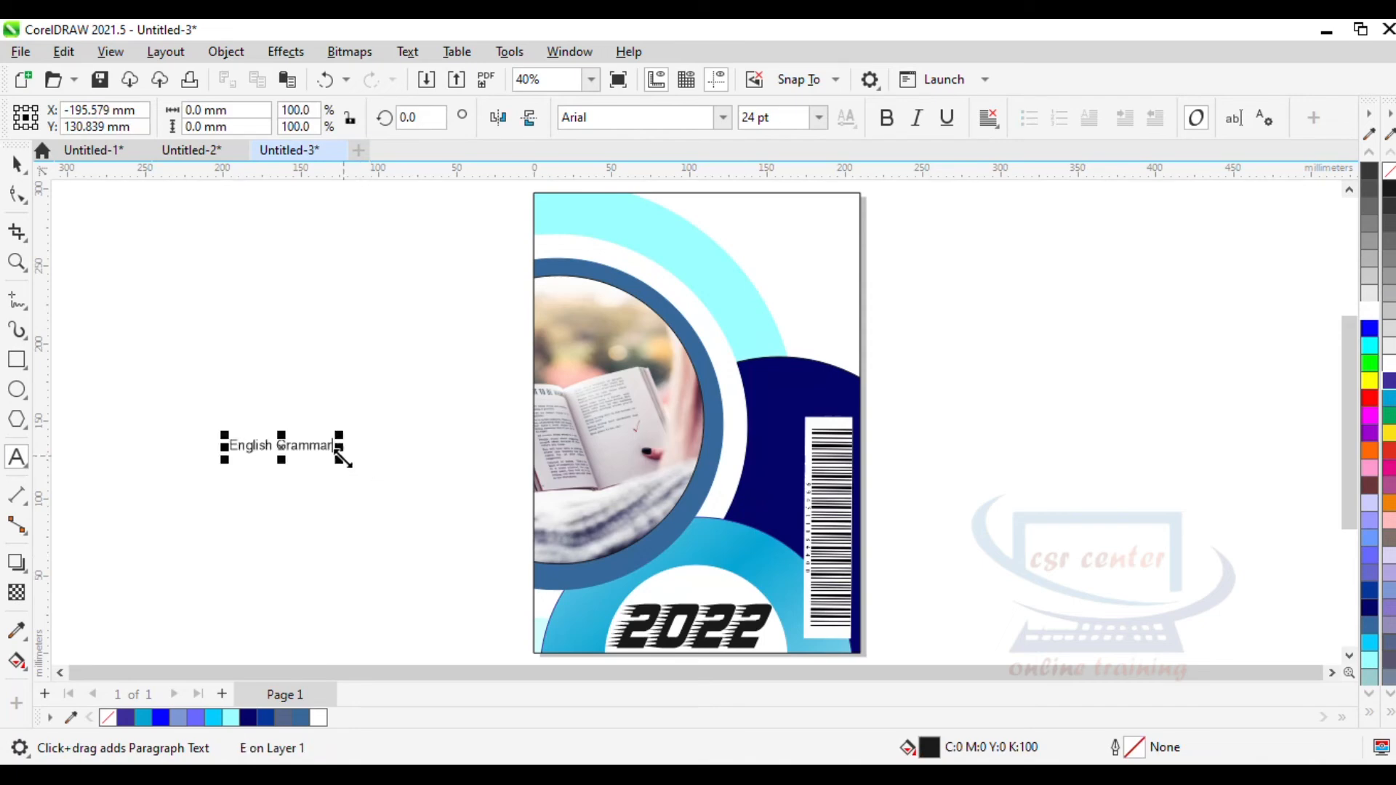
left_click_drag(338, 456, 397, 485)
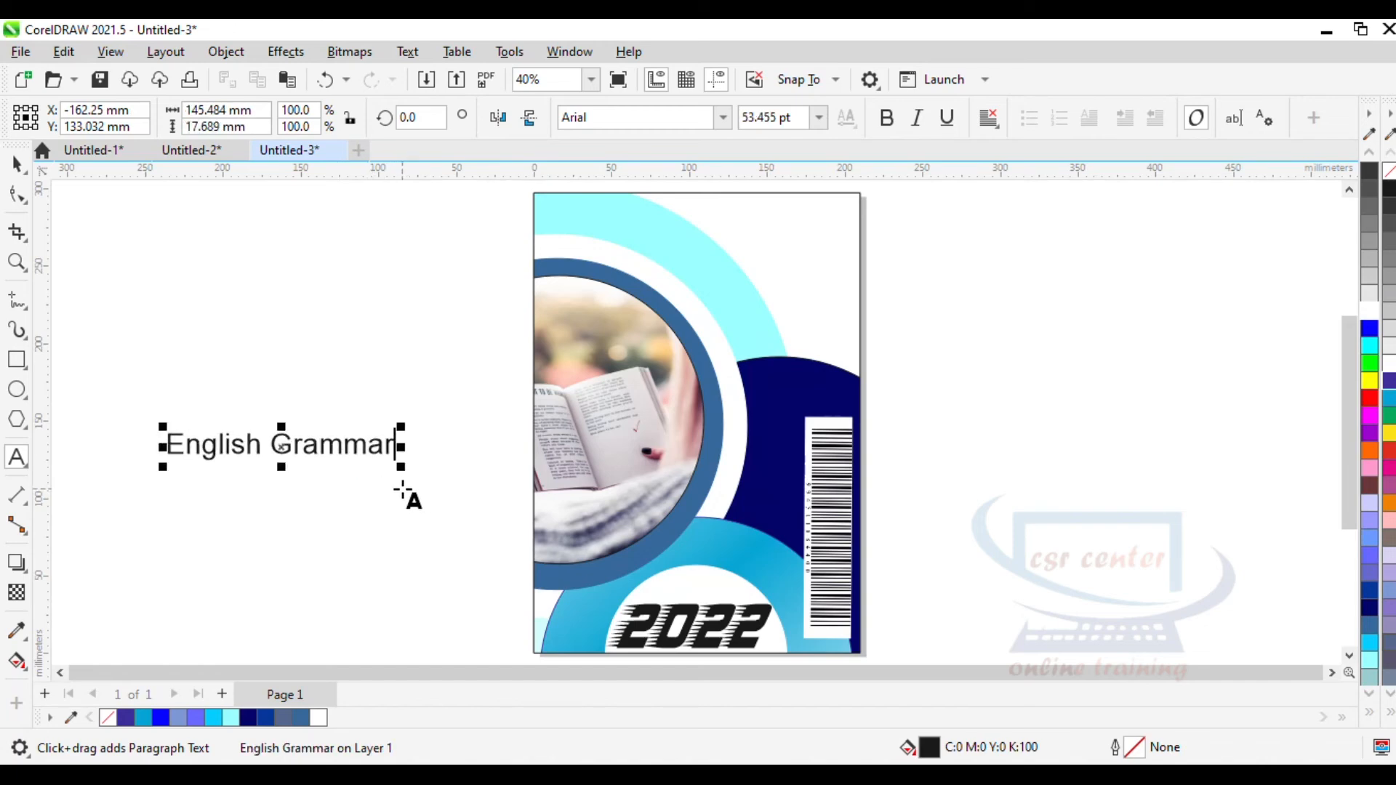
Set the font of the "English Grammar" text to Brushstroke Plain.
left_click(724, 119)
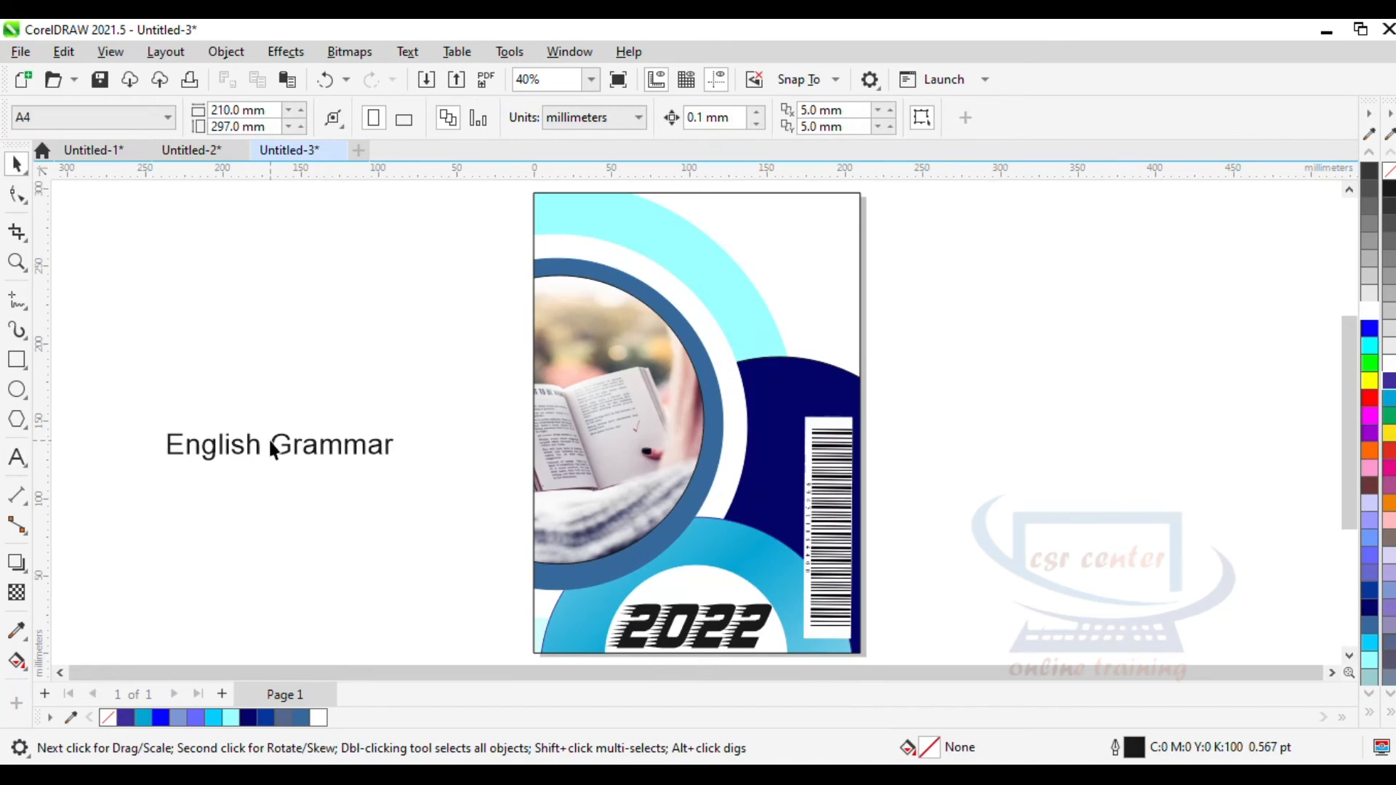
left_click(270, 440)
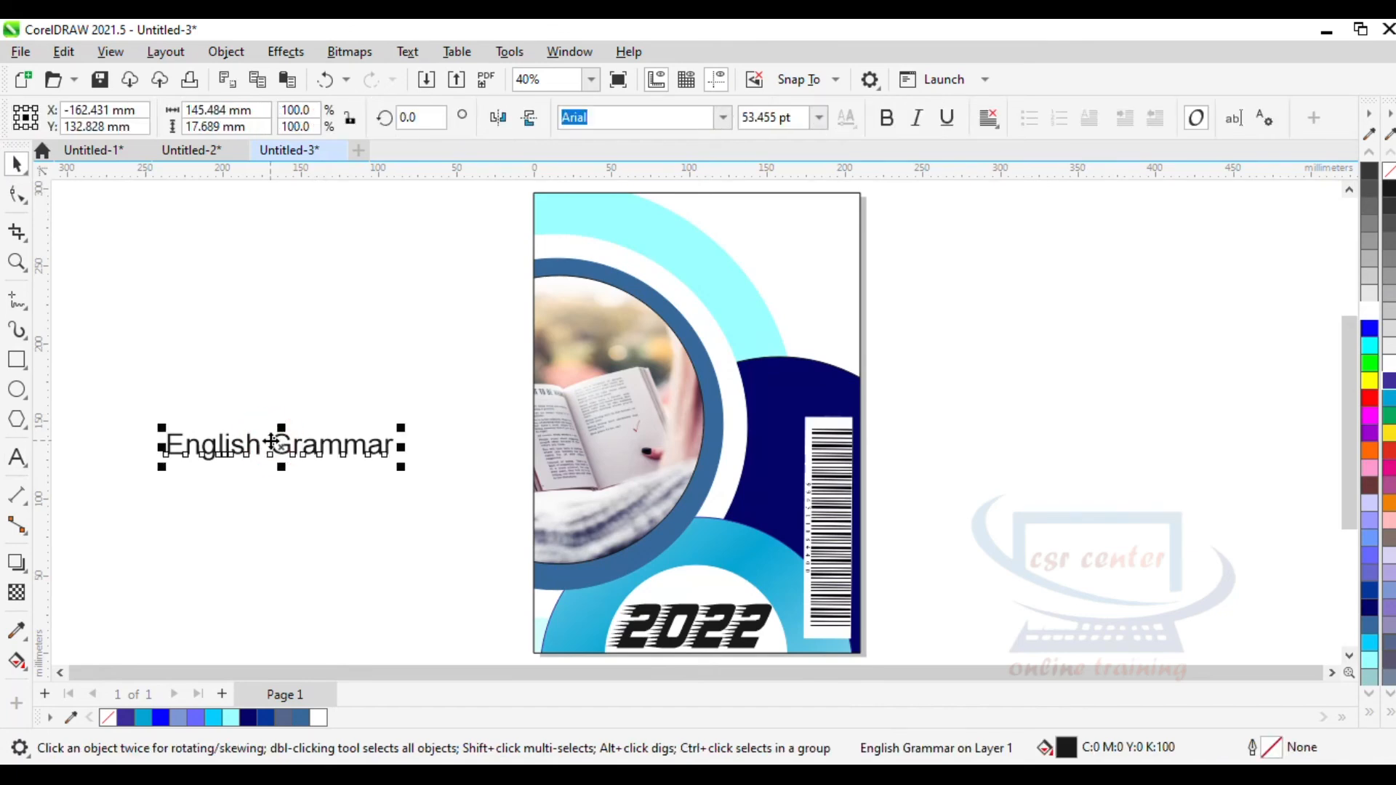
left_click(724, 118)
left_click(646, 234)
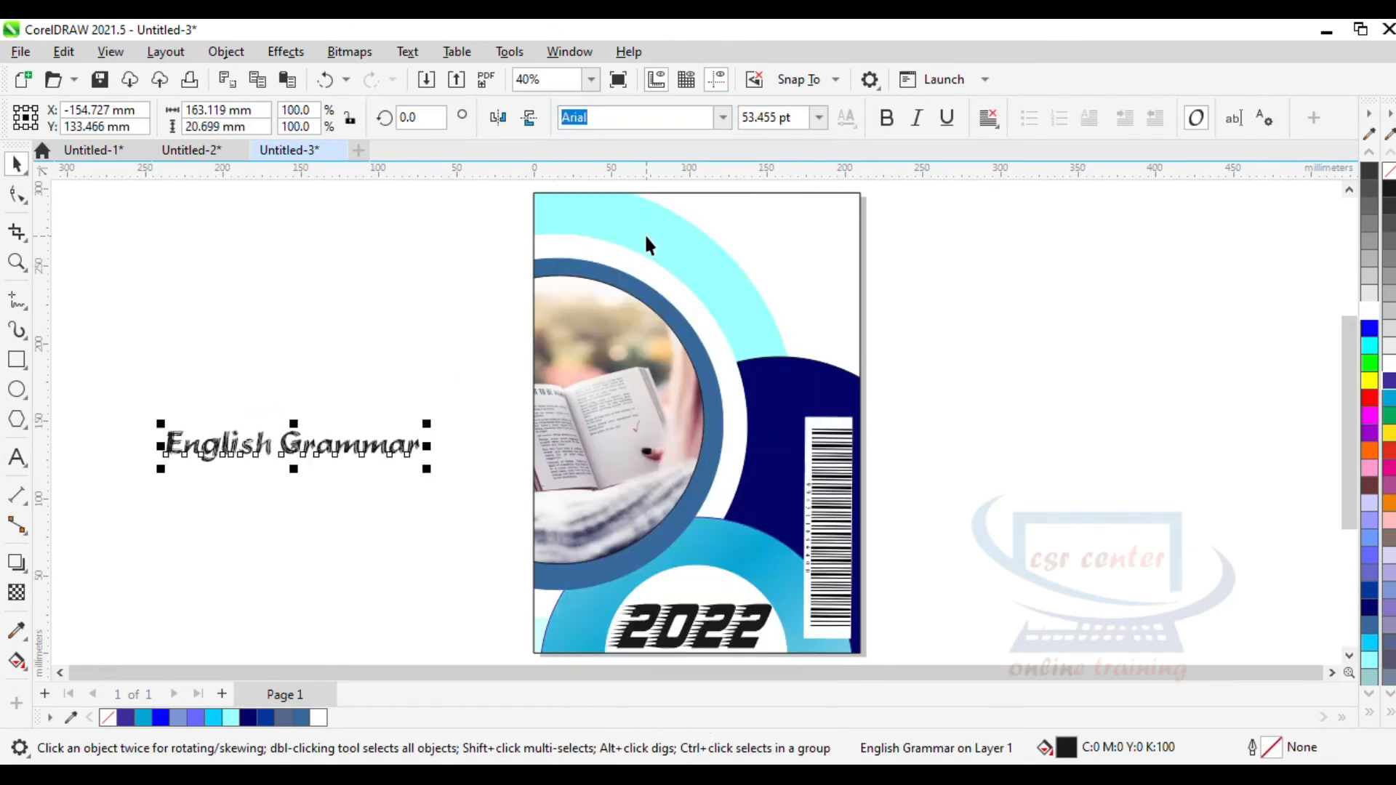
Shift the "English Grammar" text slightly toward the page and give it a cyan fill with a red outline.
scroll(287, 448, "up", 4)
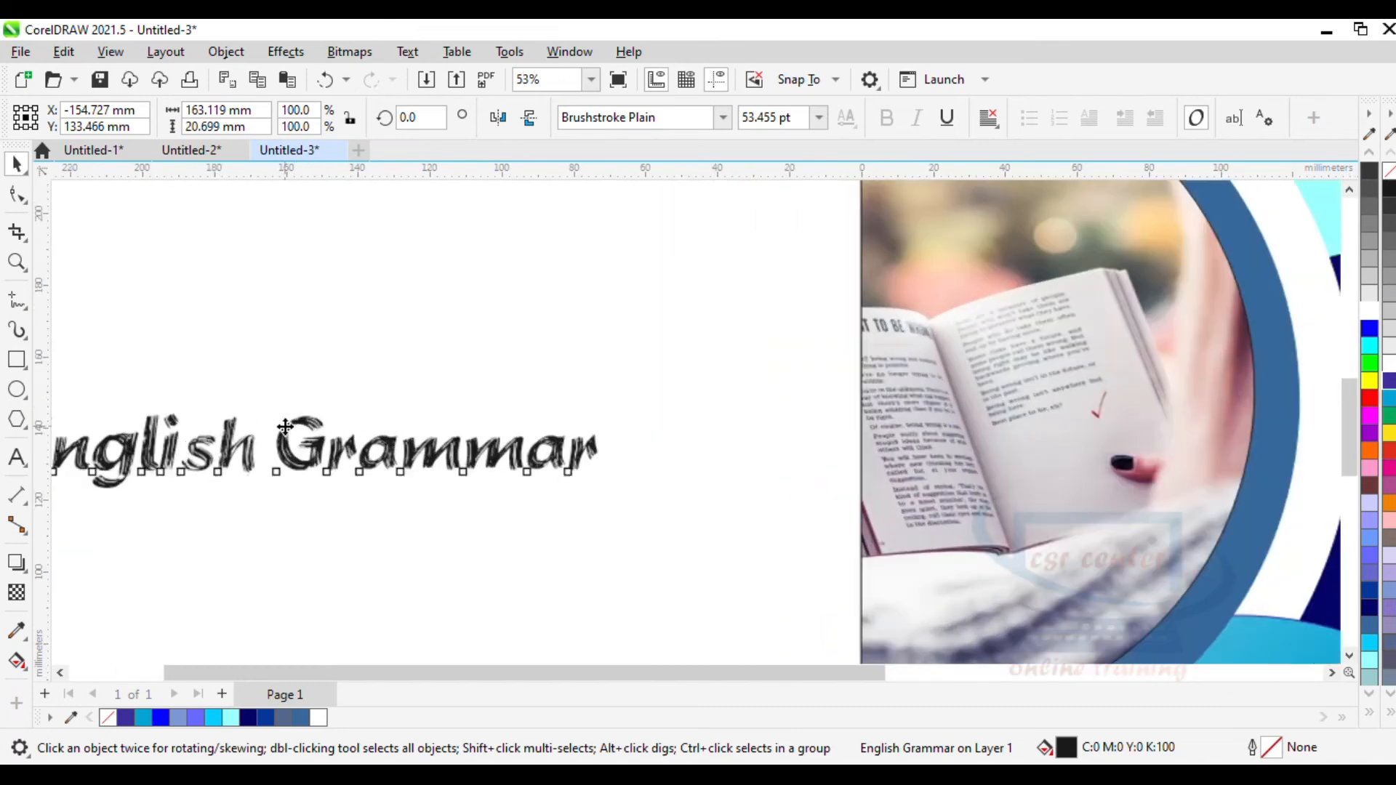
left_click(308, 454)
scroll(412, 459, "up", 4)
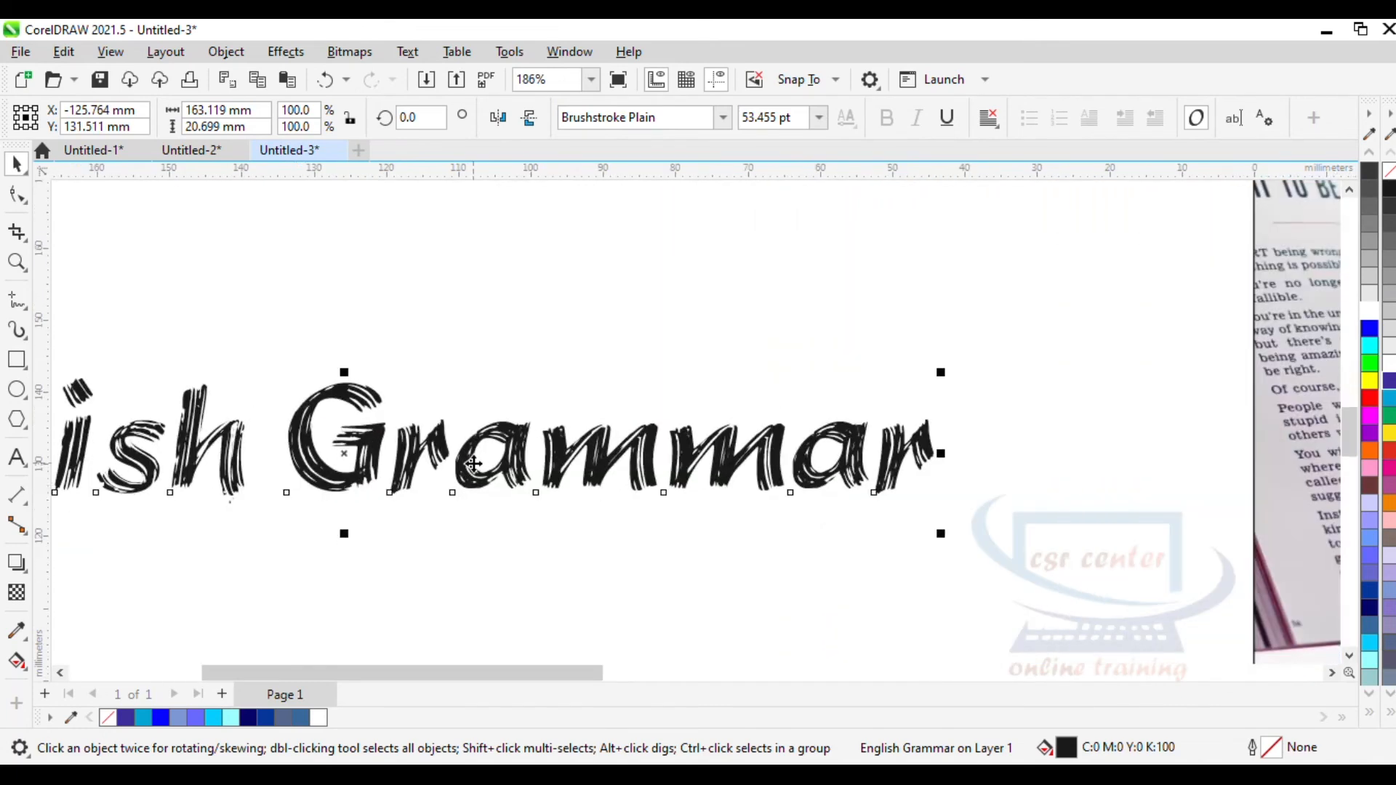
scroll(473, 463, "up", 2)
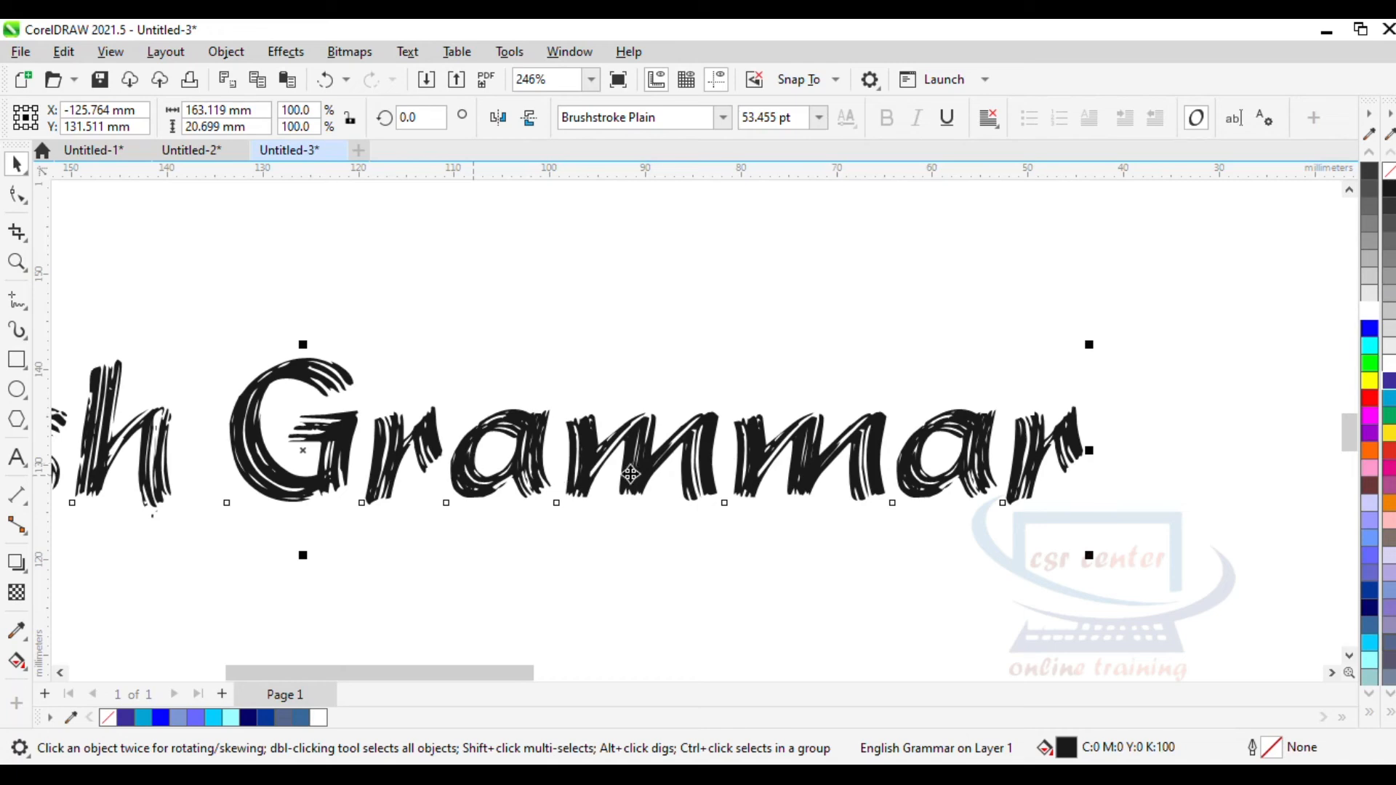
right_click(1369, 401)
left_click(1388, 398)
scroll(1230, 431, "down", 7)
scroll(1230, 431, "up", 3)
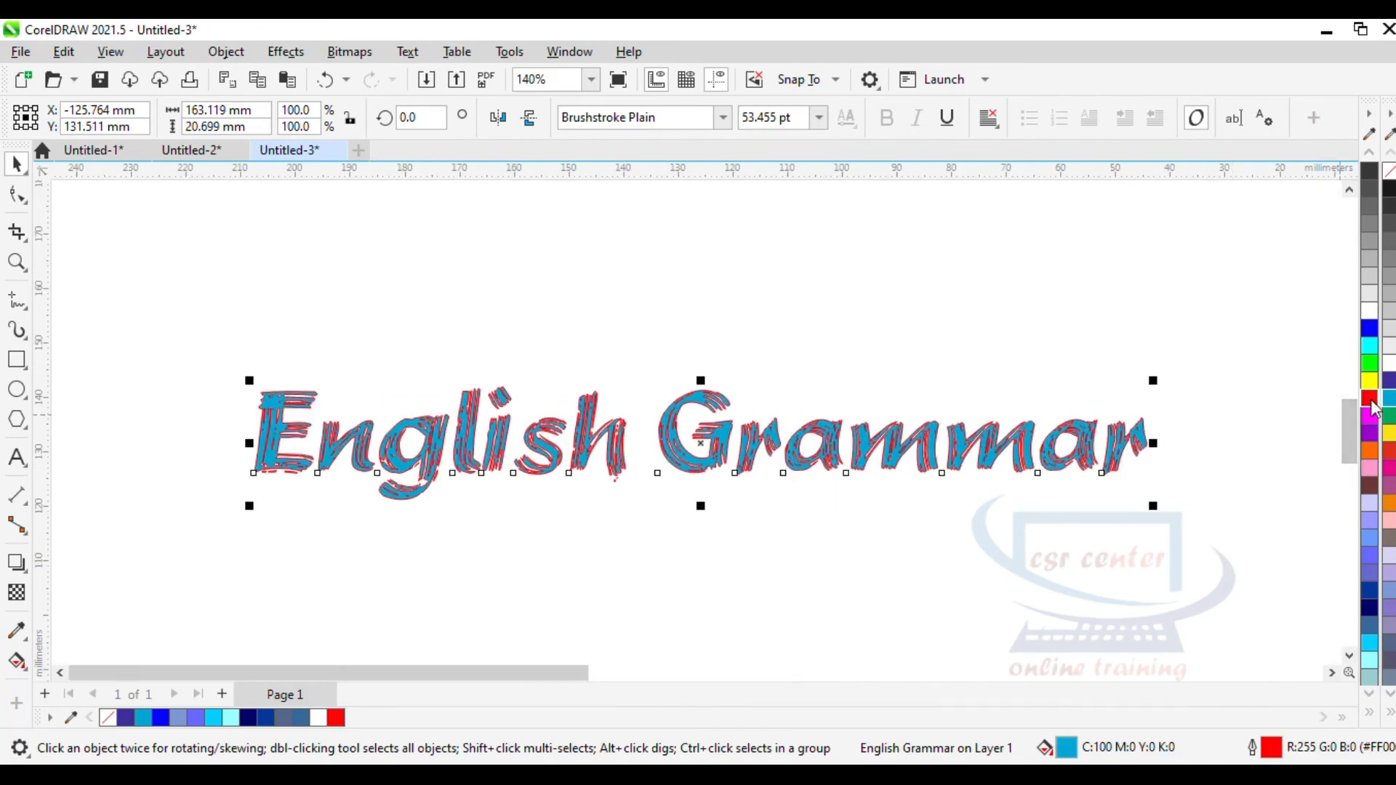
scroll(871, 473, "up", 1)
scroll(871, 474, "down", 7)
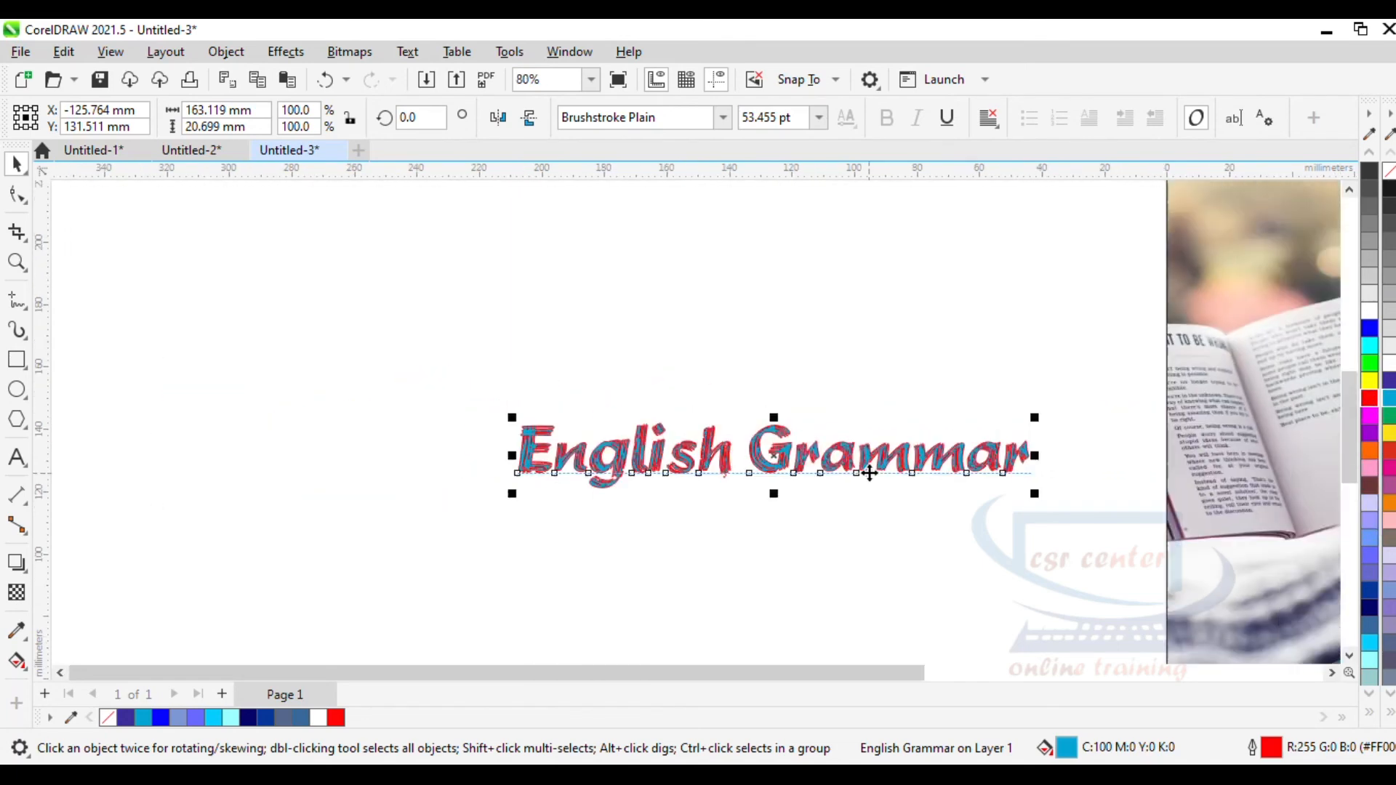
Move the "English Grammar" title onto the upper part of the cover, across the pale cyan ring and close to the right page edge.
left_click_drag(900, 676, 1025, 687)
key("shift+F4")
left_click_drag(458, 438, 688, 288)
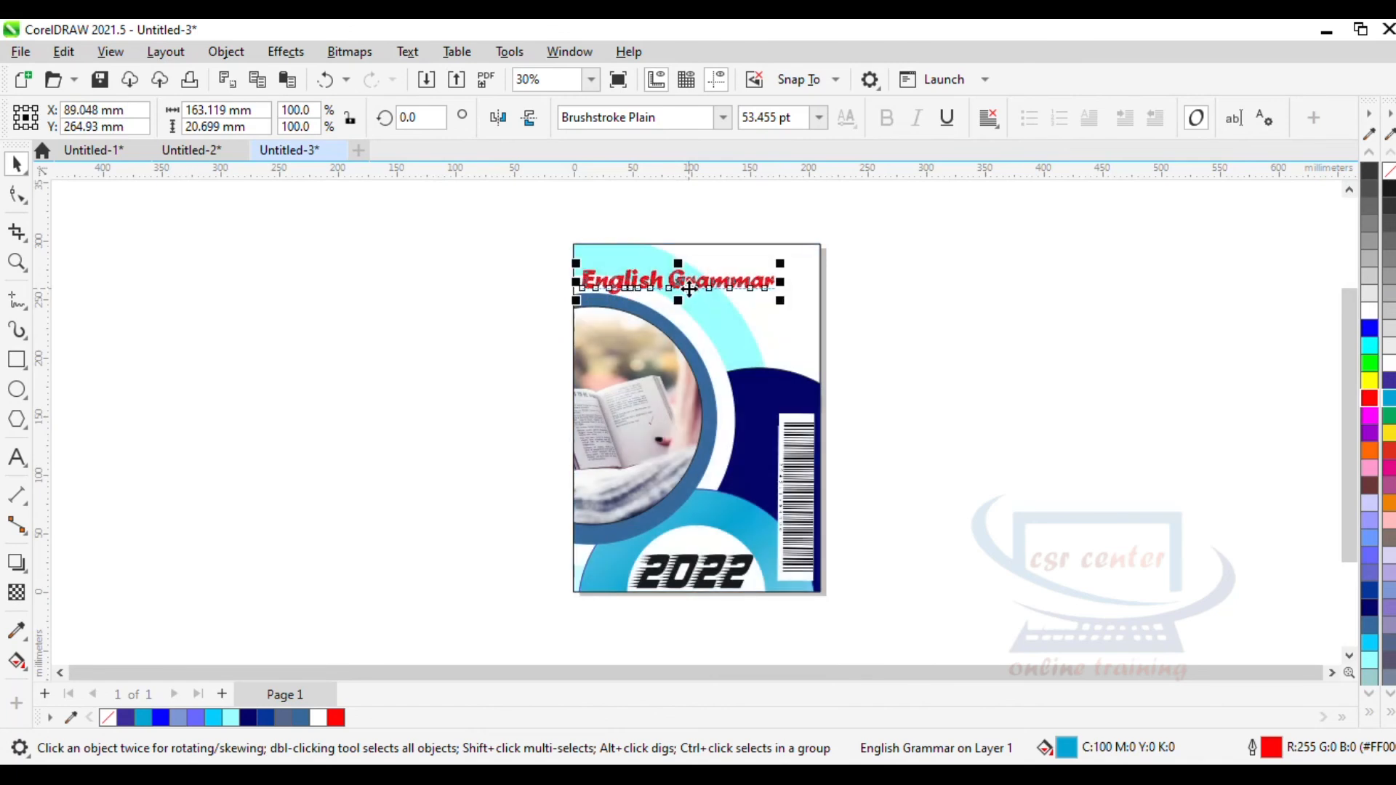
scroll(704, 271, "up", 9)
left_click_drag(616, 439, 795, 489)
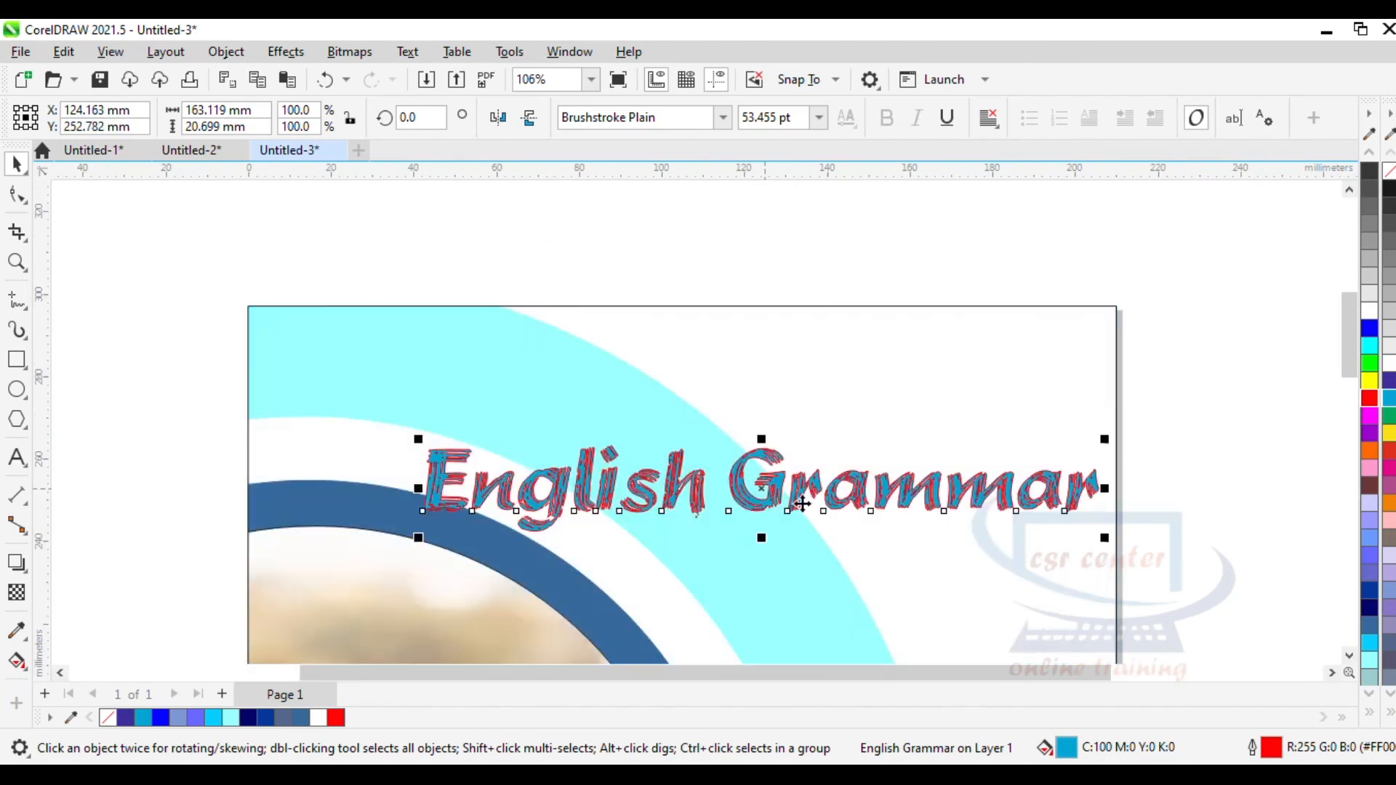
left_click(1200, 545)
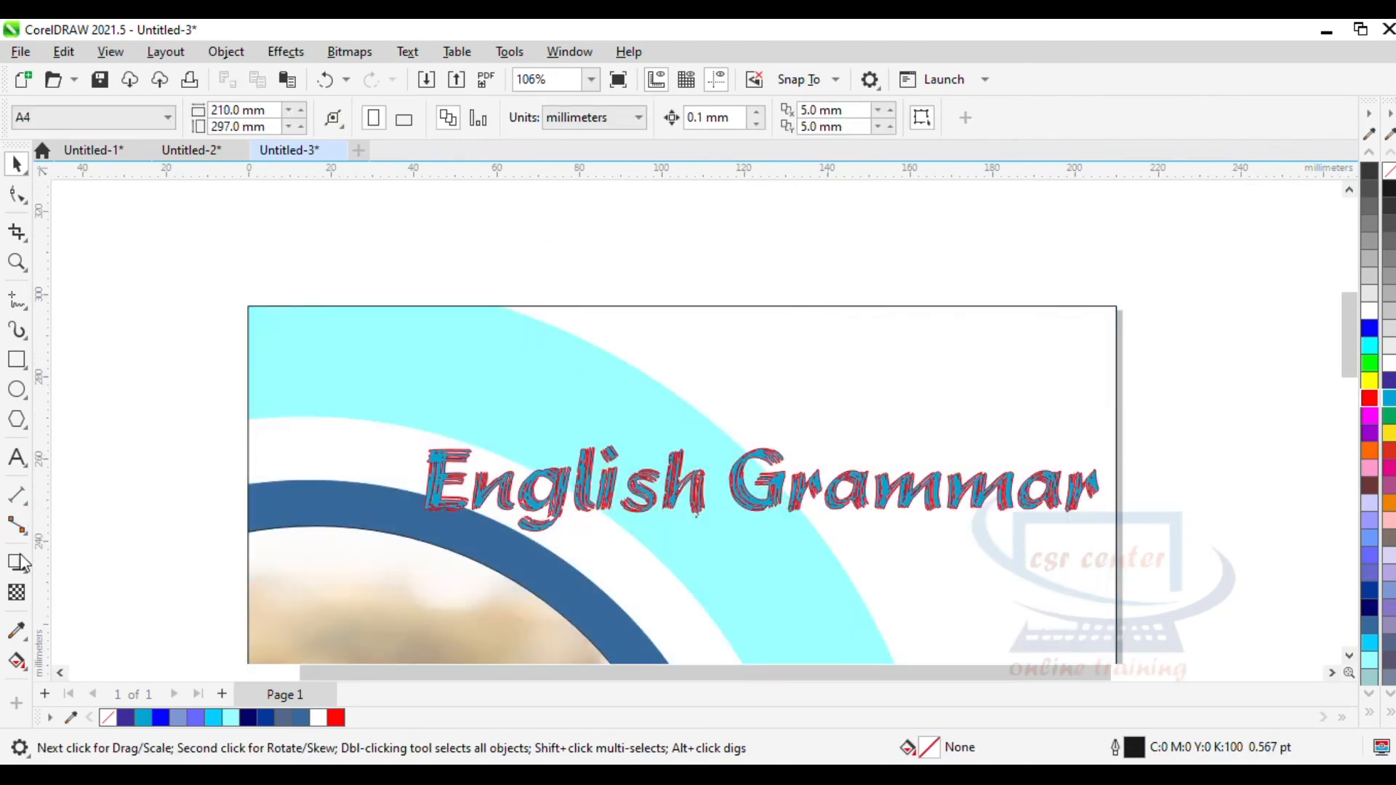
Add the text "CSR CENTER" above the page and set its font to ZapfChan Bd BT.
left_click(24, 465)
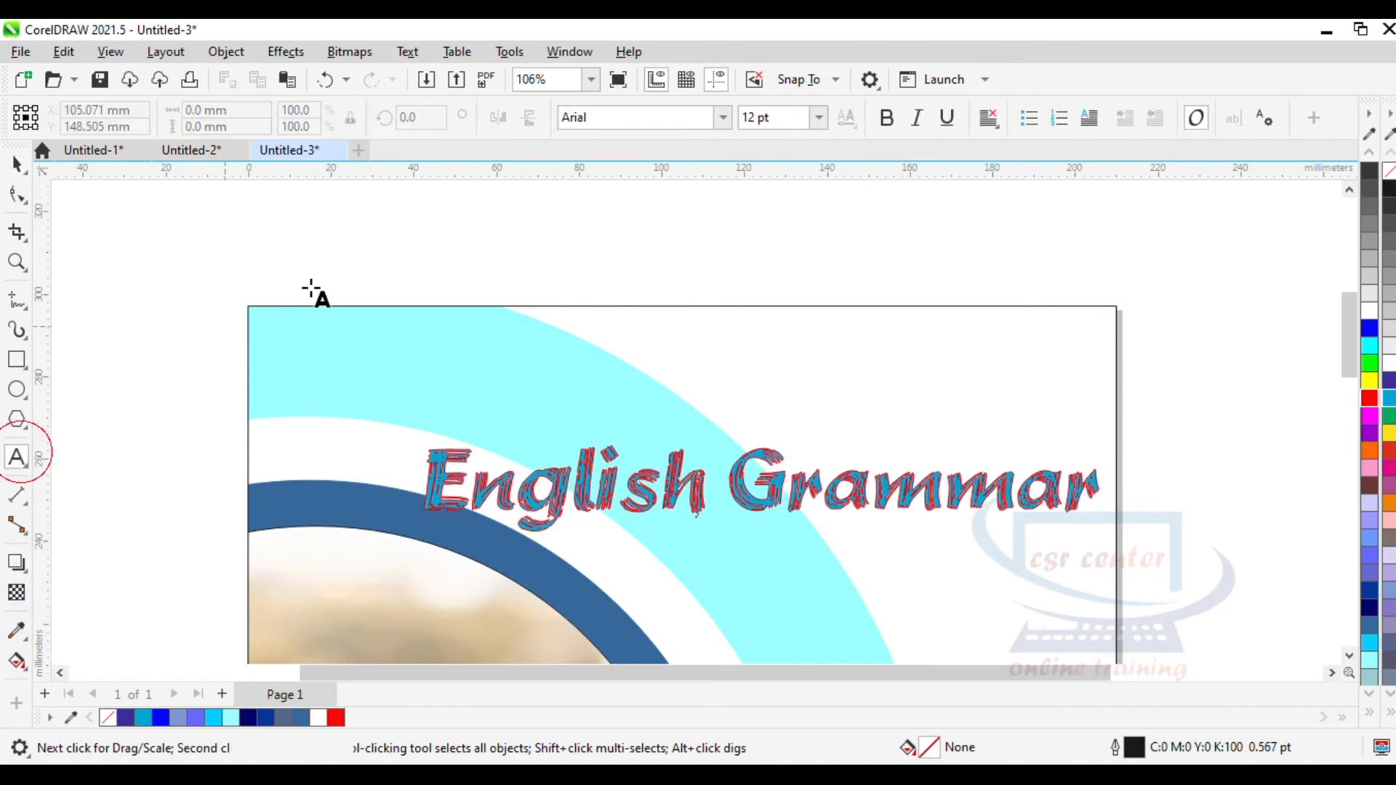
left_click(407, 220)
type("CSR CE")
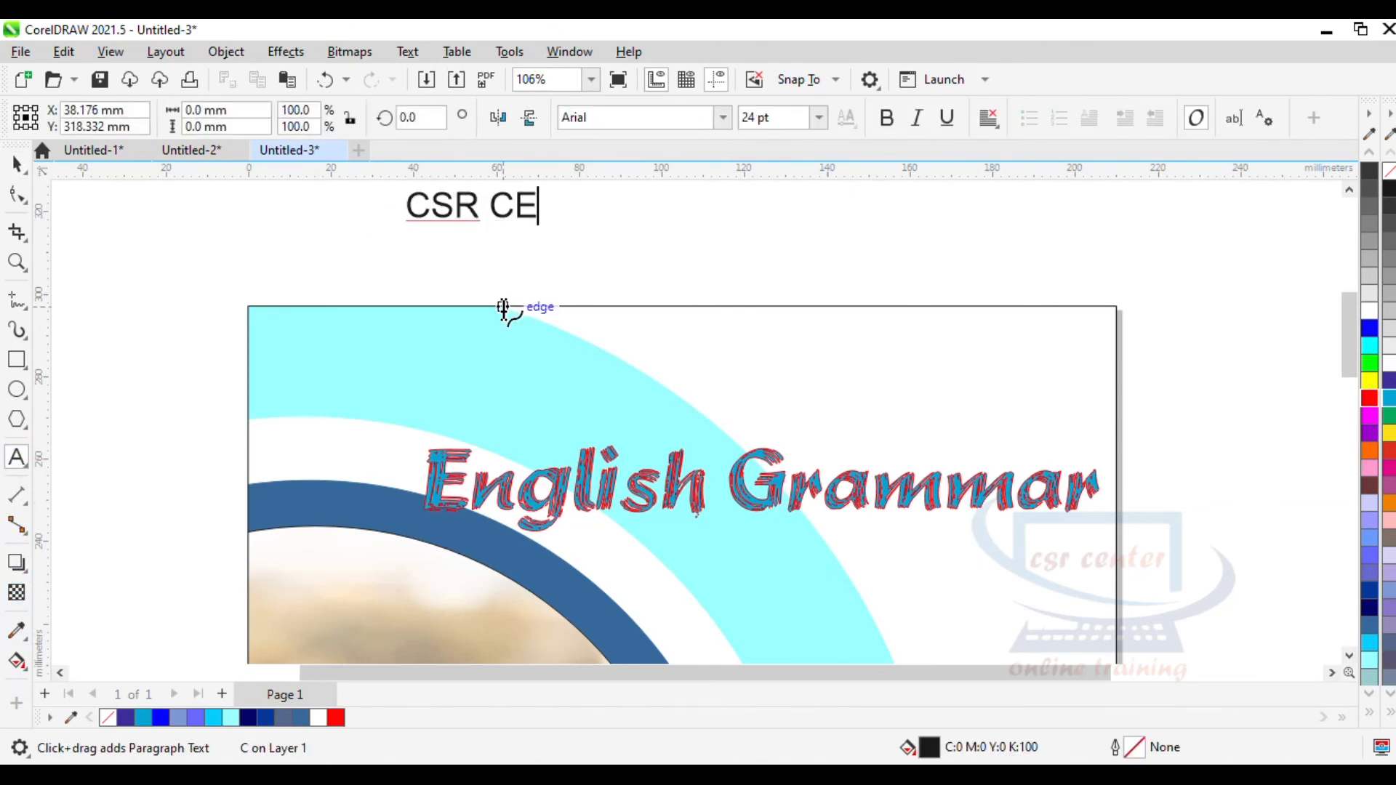
type("NTER")
left_click(16, 165)
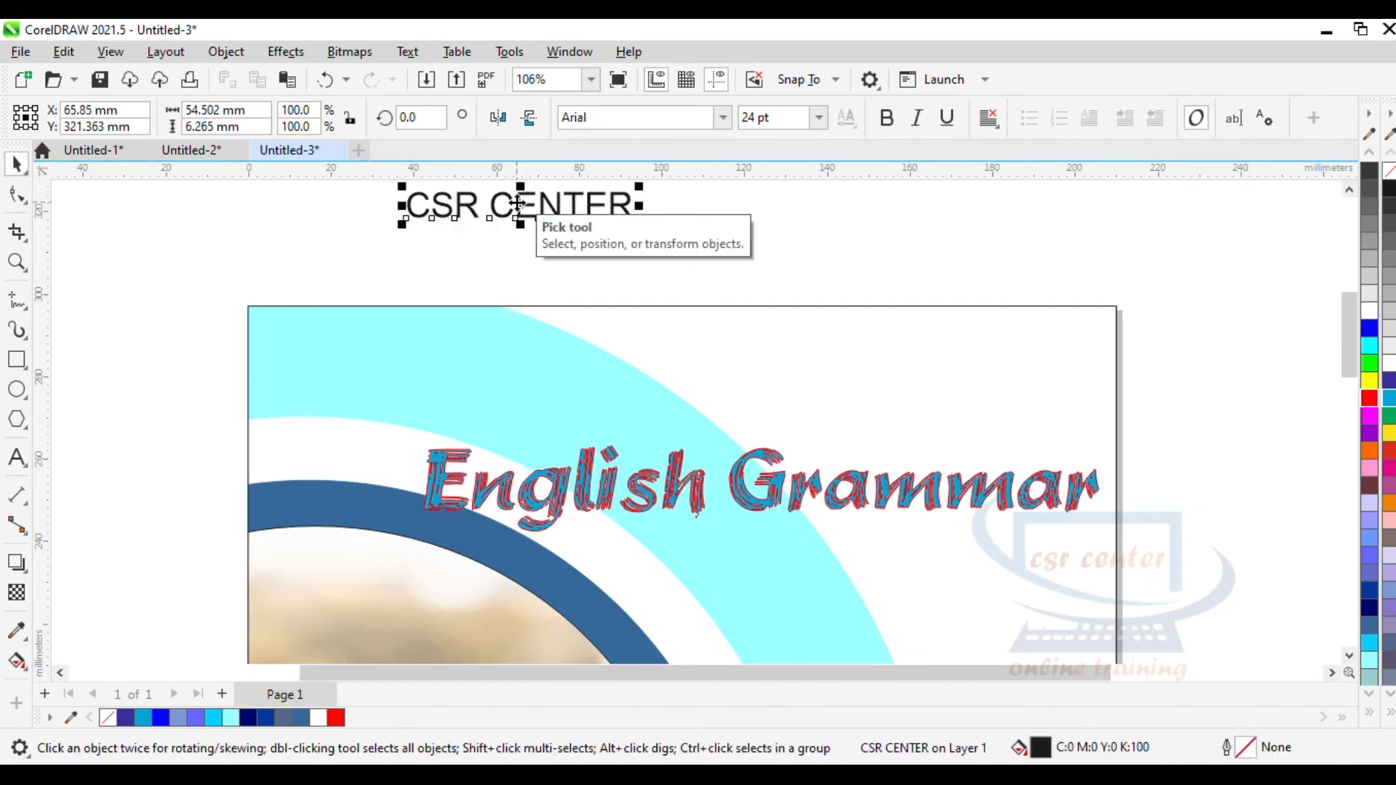
left_click_drag(517, 205, 574, 234)
left_click(722, 118)
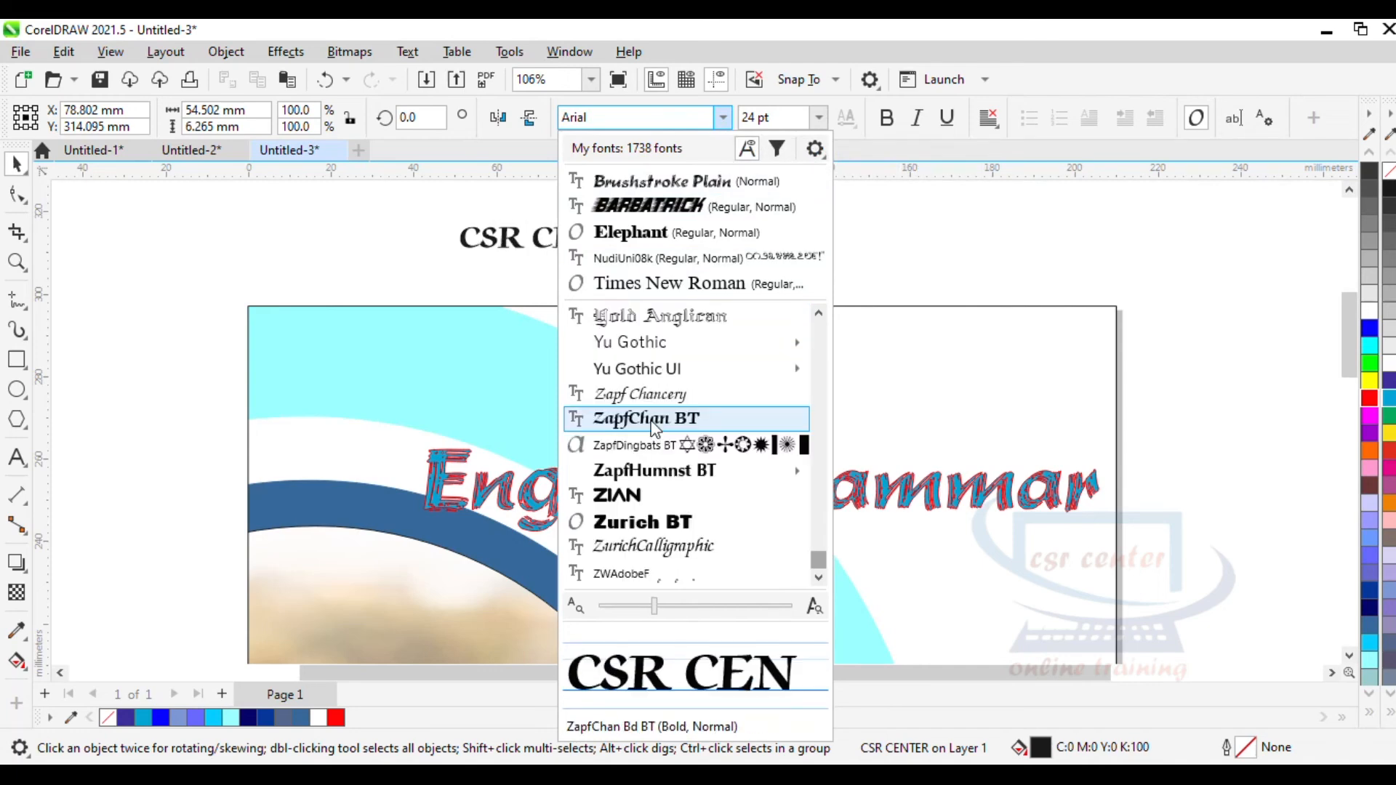
left_click(653, 421)
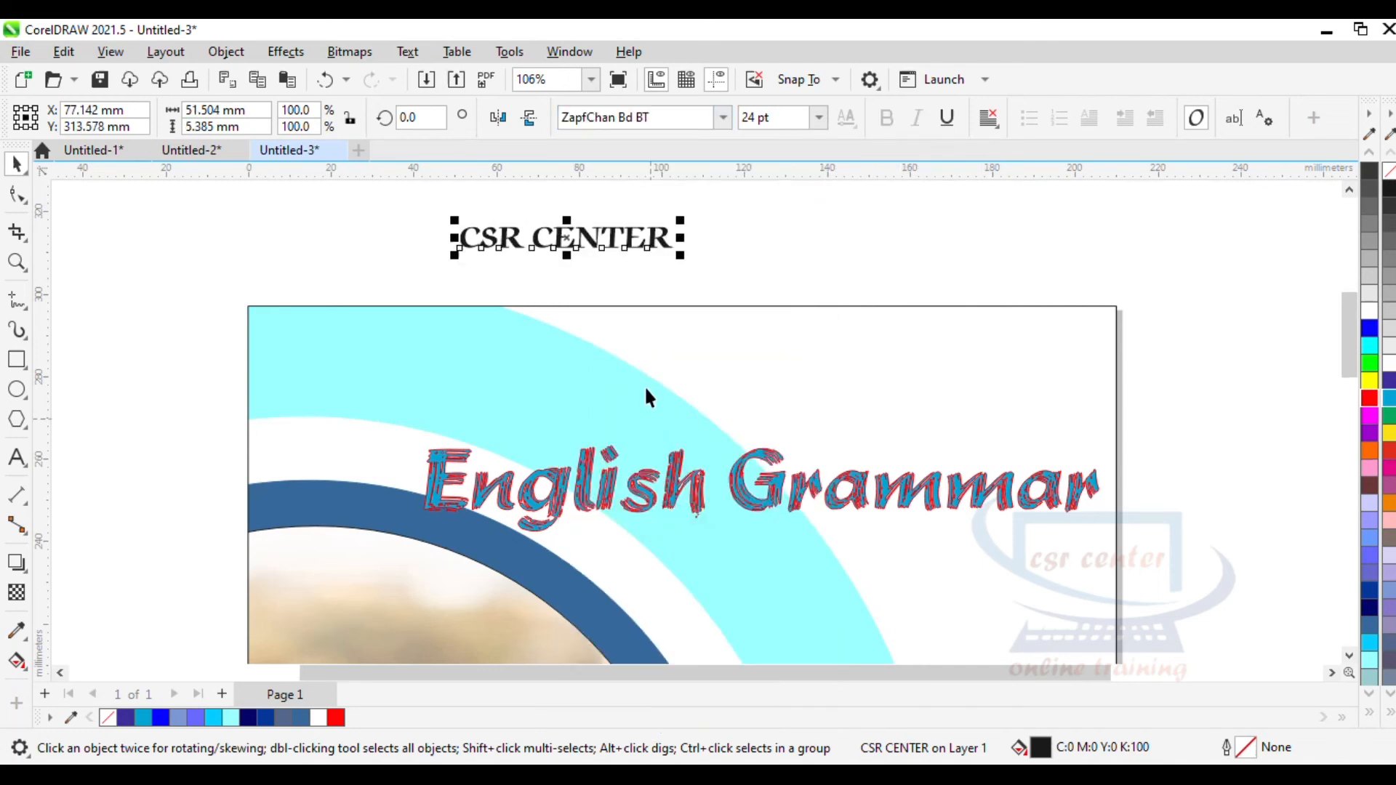
Enlarge the "CSR CENTER" text to about 64 mm wide and place it on the pale cyan ring in the cover's upper left corner.
left_click(565, 234)
left_click_drag(566, 235, 604, 352)
left_click_drag(716, 371, 741, 380)
left_click_drag(623, 351, 404, 364)
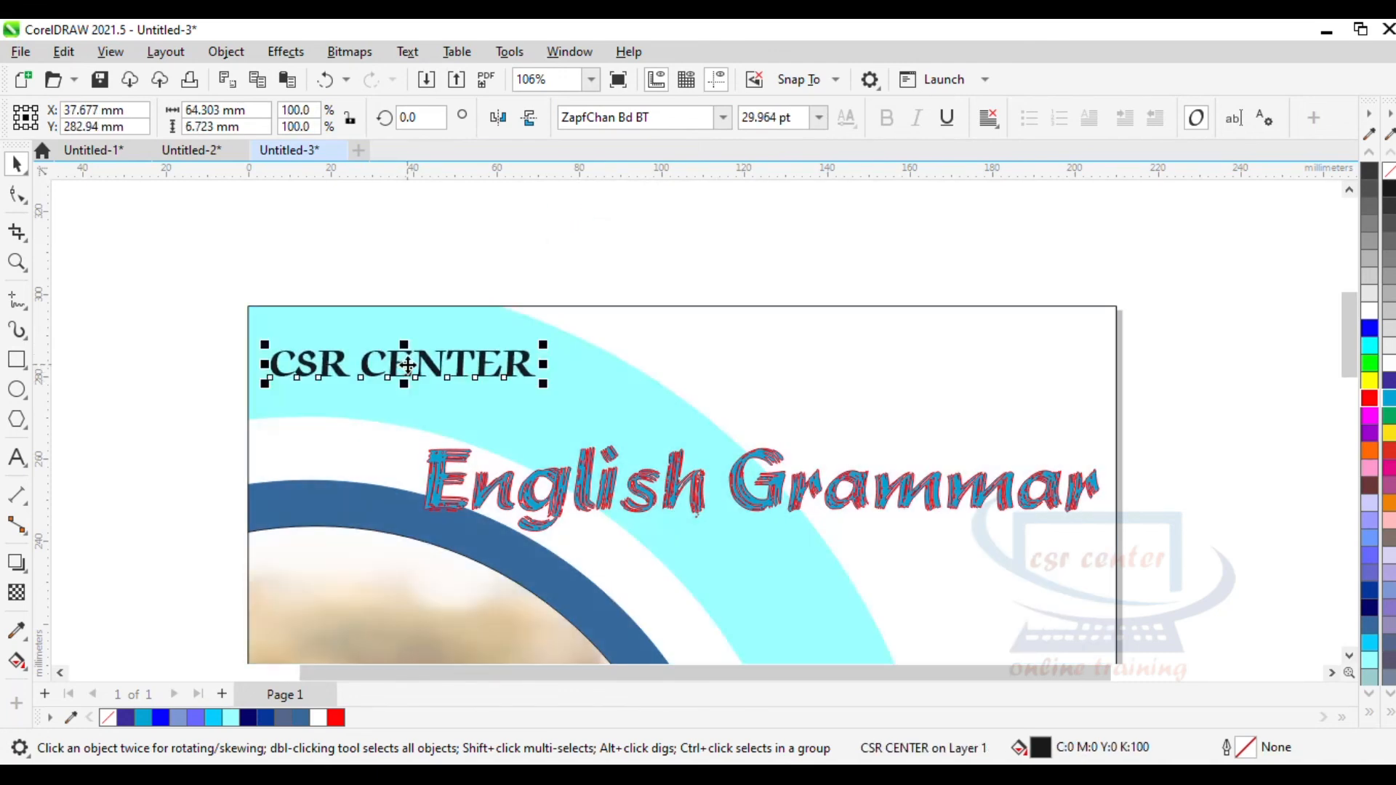
left_click(600, 254)
Enlarge the "CSR CENTER" text further to about 106 mm wide, keeping it in the cover's upper left corner.
key("shift+F4")
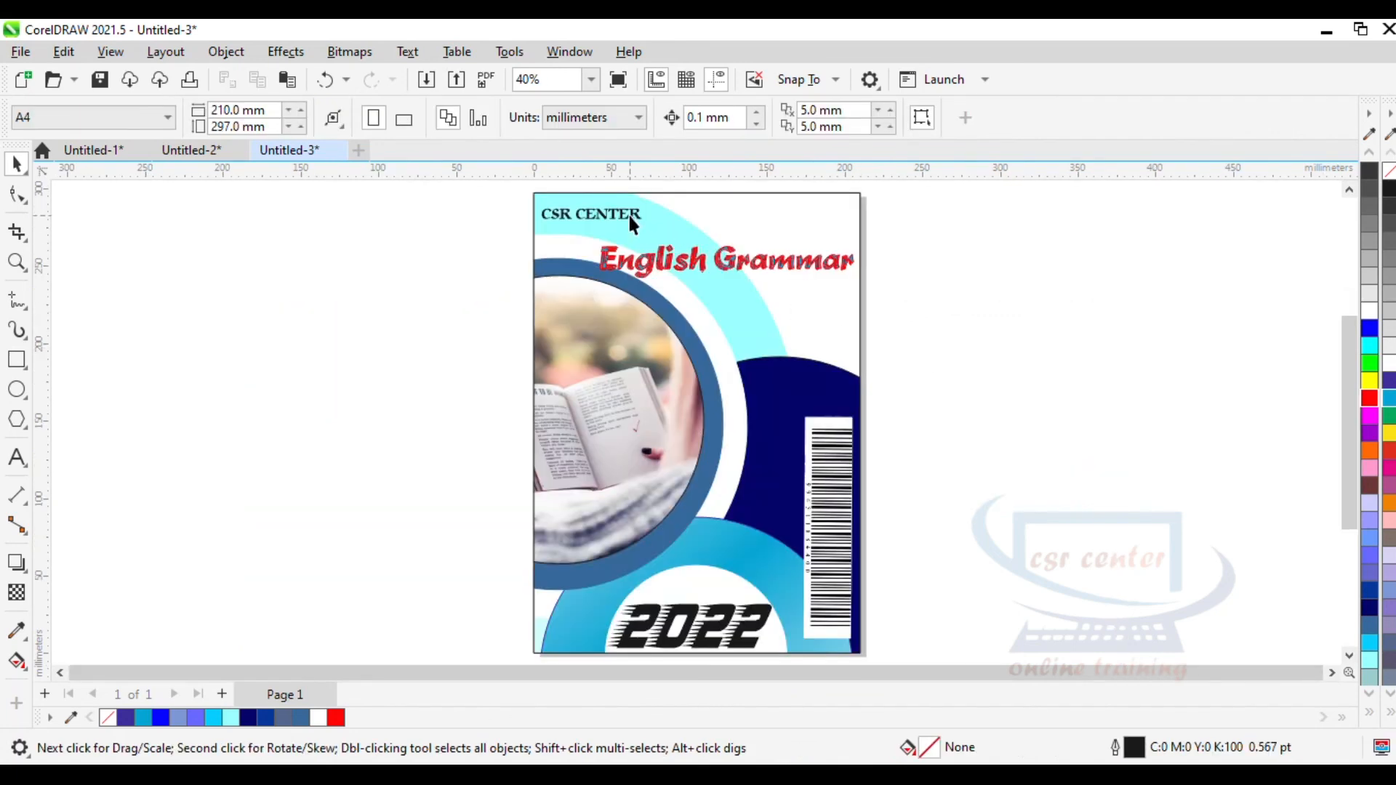
left_click(630, 213)
mouse_move(653, 228)
left_mouse_down()
mouse_move(670, 234)
mouse_move(676, 218)
mouse_move(627, 229)
left_mouse_up()
left_click(964, 341)
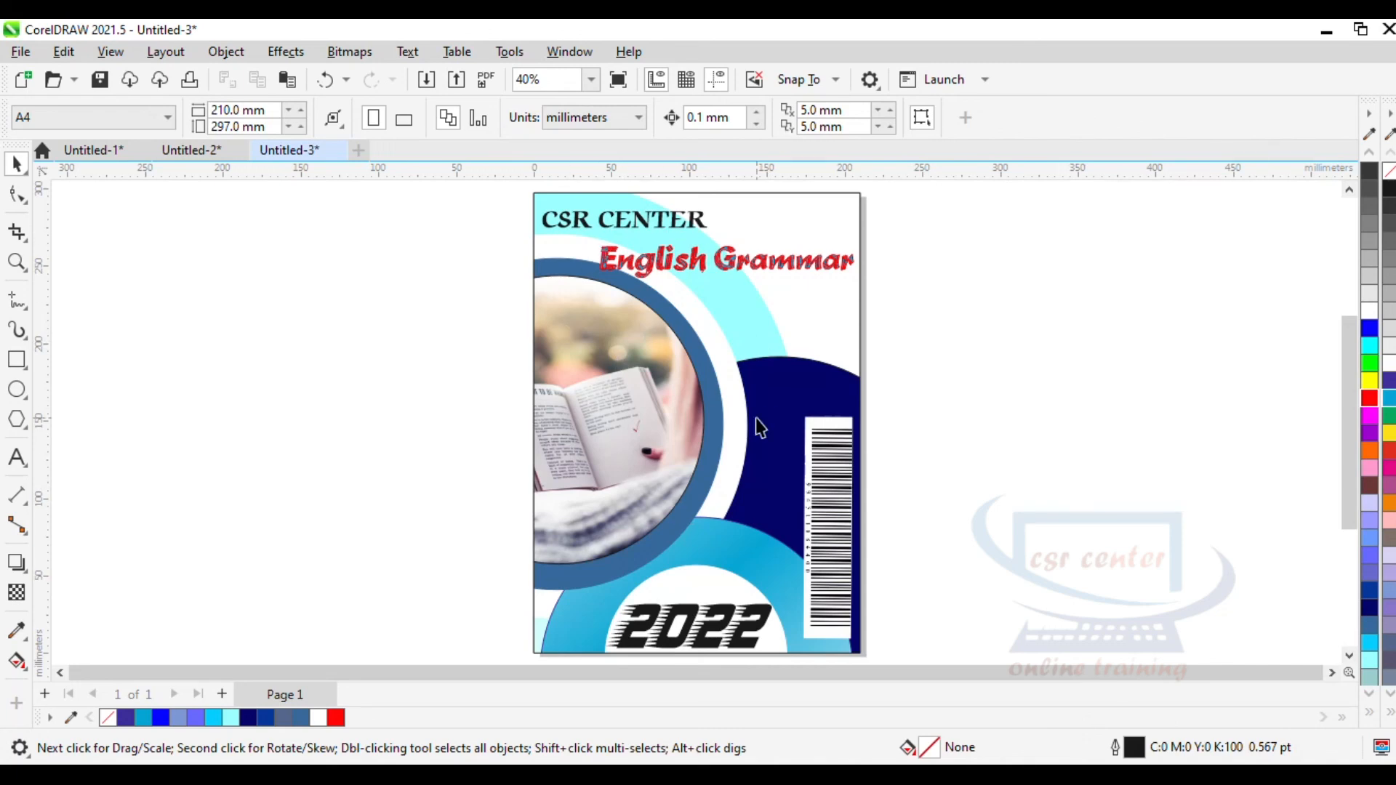
Duplicate the whole cover to the area left of the page and mirror the copy horizontally.
scroll(755, 418, "down", 1)
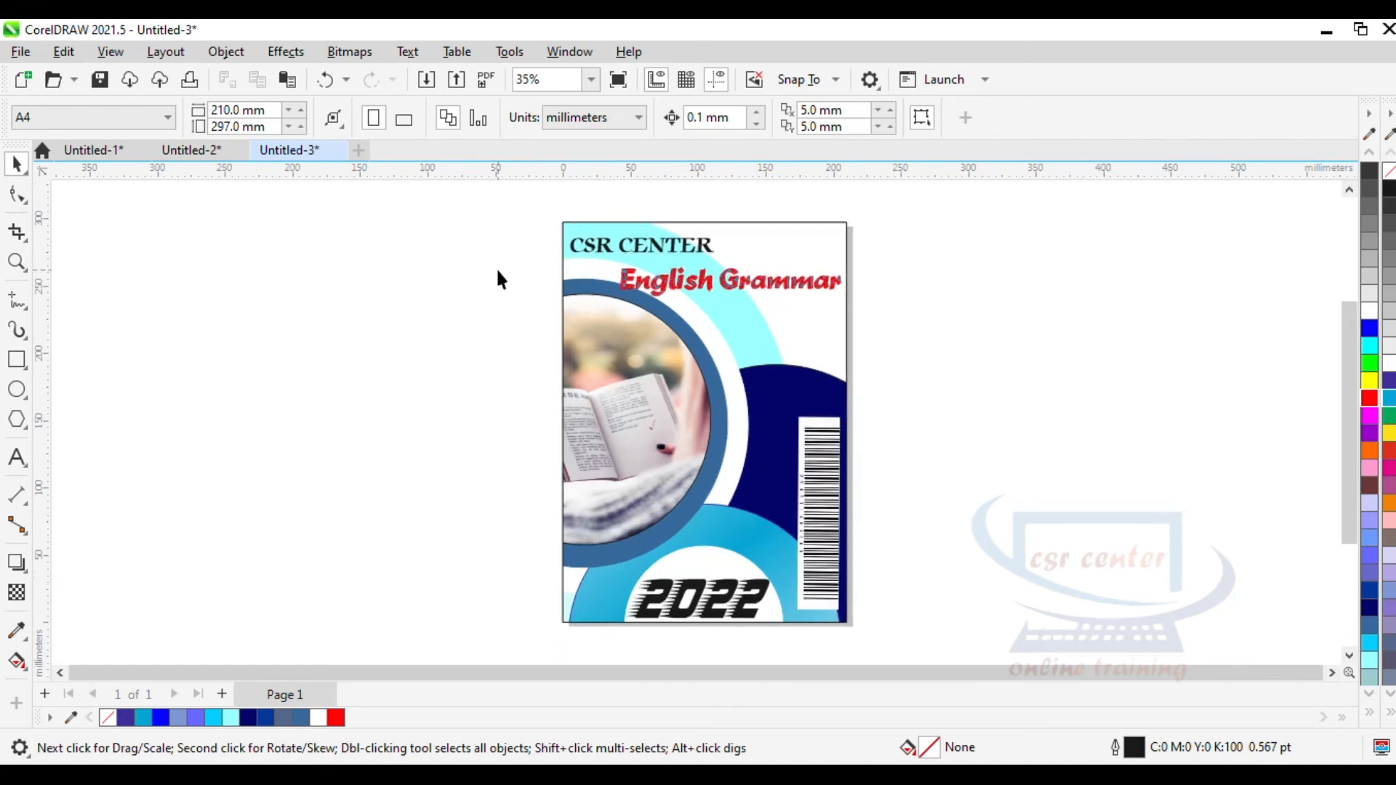
left_click_drag(684, 471, 905, 653)
key("ctrl+d")
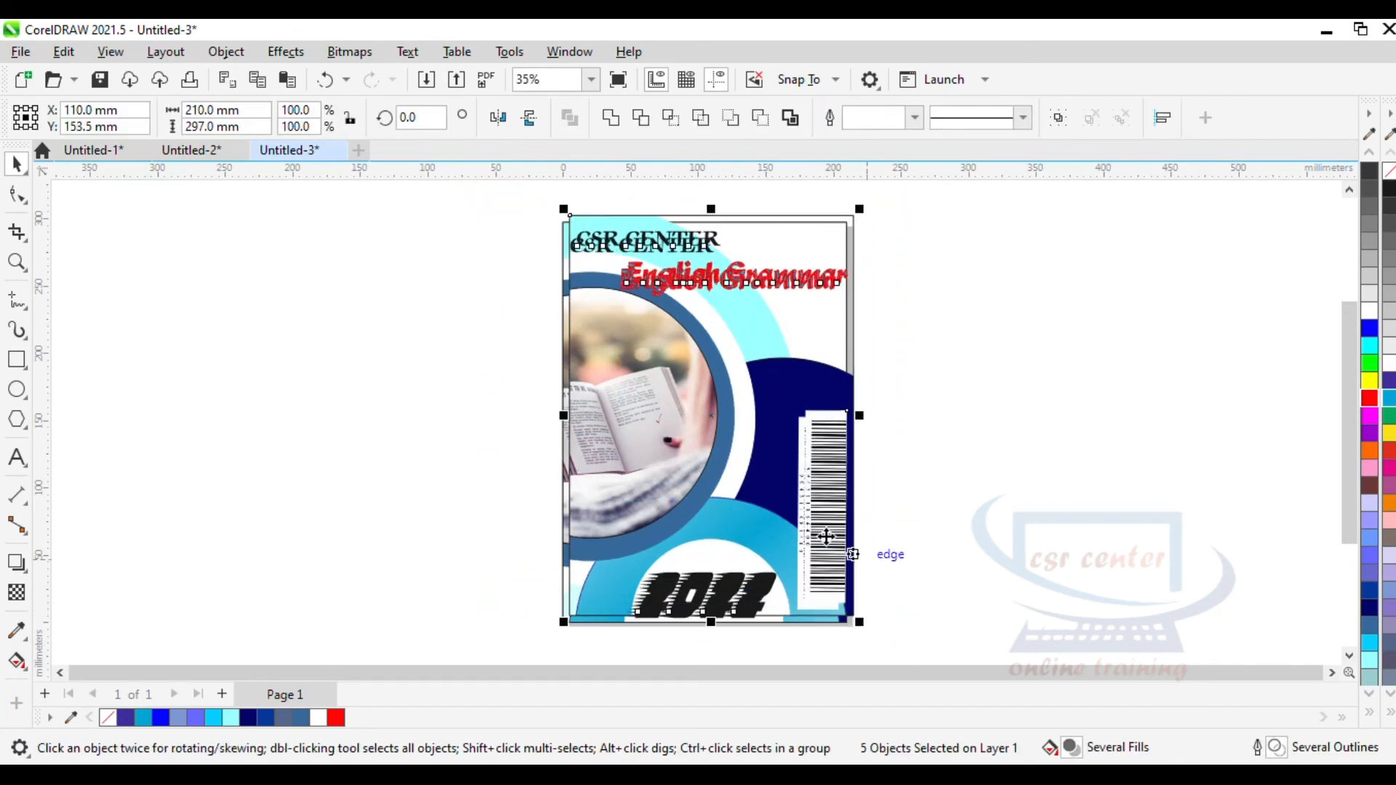
left_click_drag(714, 416, 401, 412)
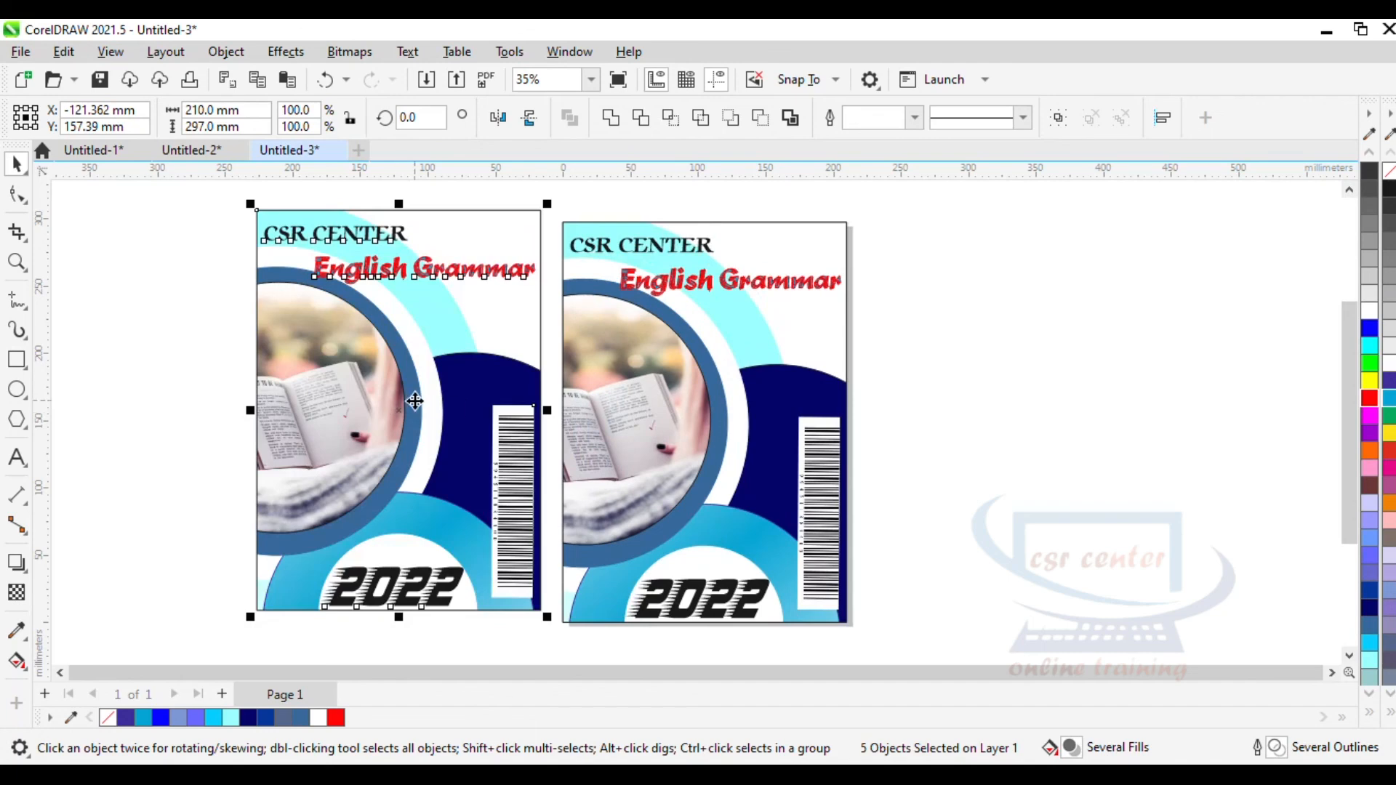
left_click(498, 118)
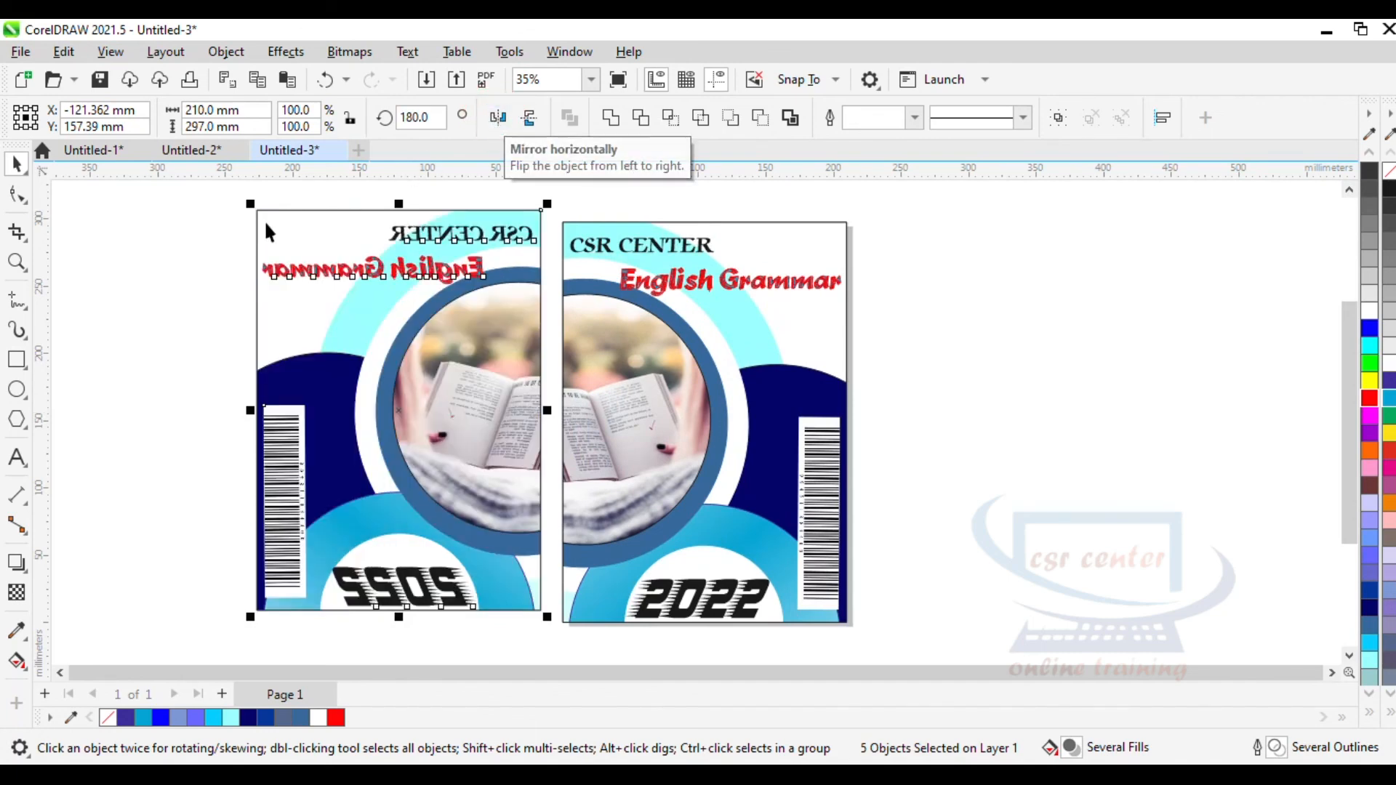
left_click(134, 280)
Delete the "CSR CENTER", "English Grammar" and "2022" texts and the barcode from the mirrored copy.
left_click(465, 233)
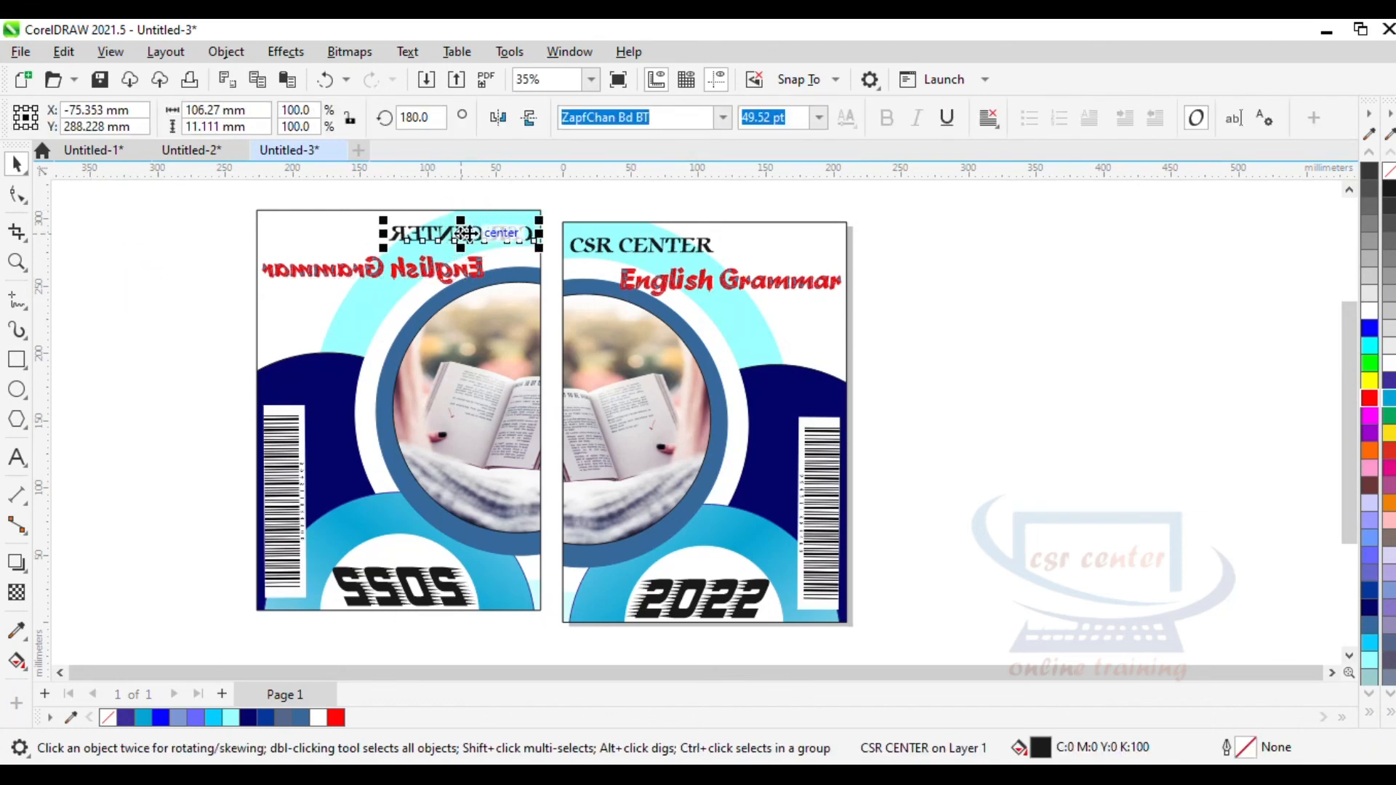
key("Delete")
left_click(421, 269)
key("Delete")
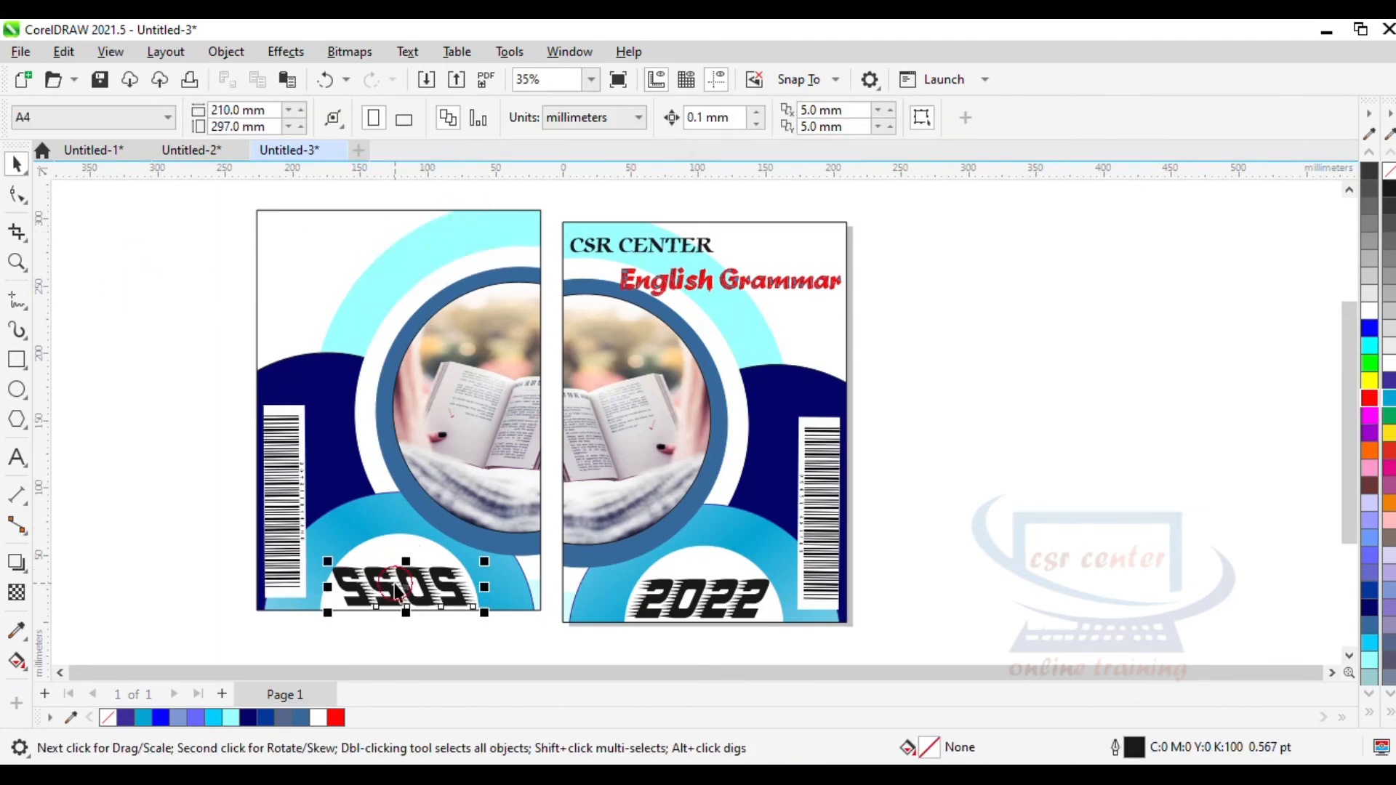
left_click(411, 577)
key("Delete")
left_click(281, 460)
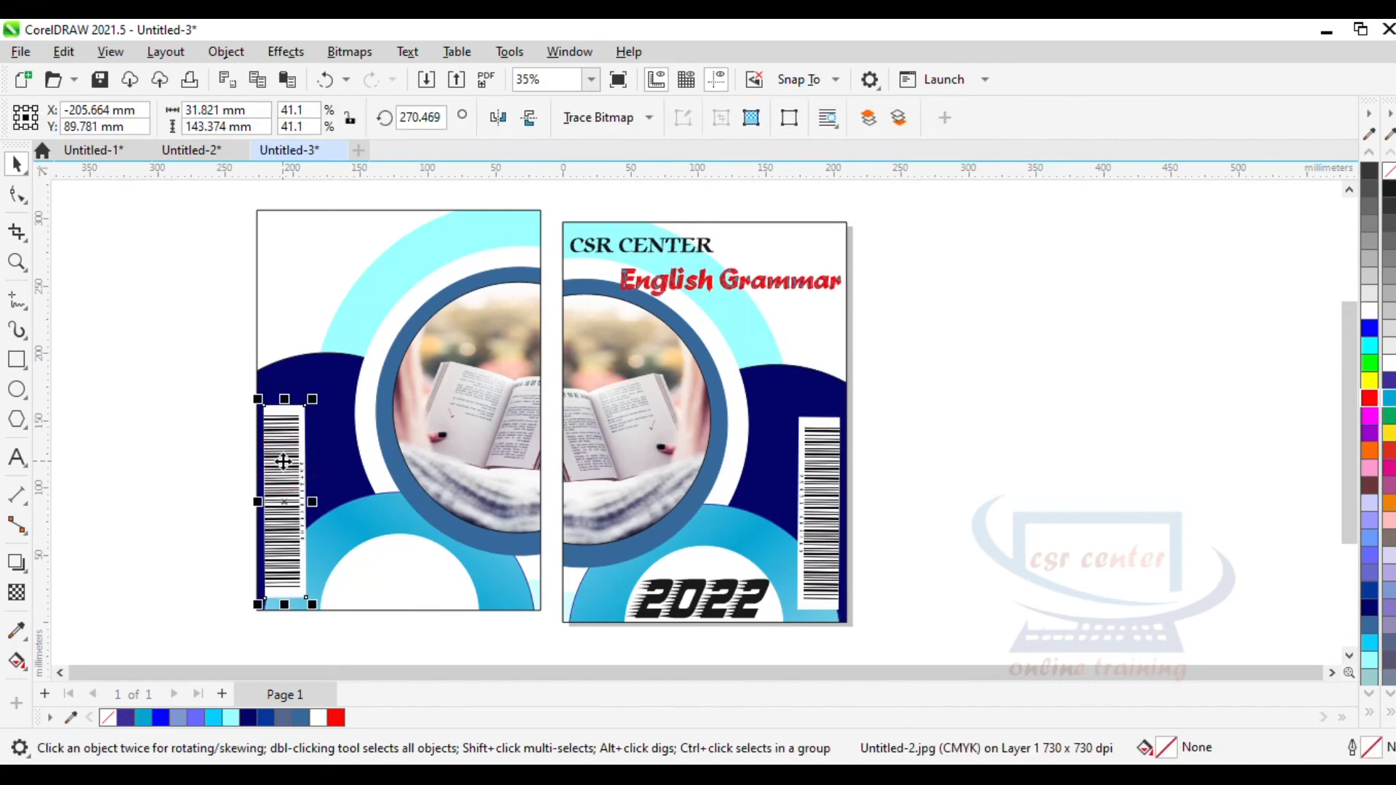
key("Delete")
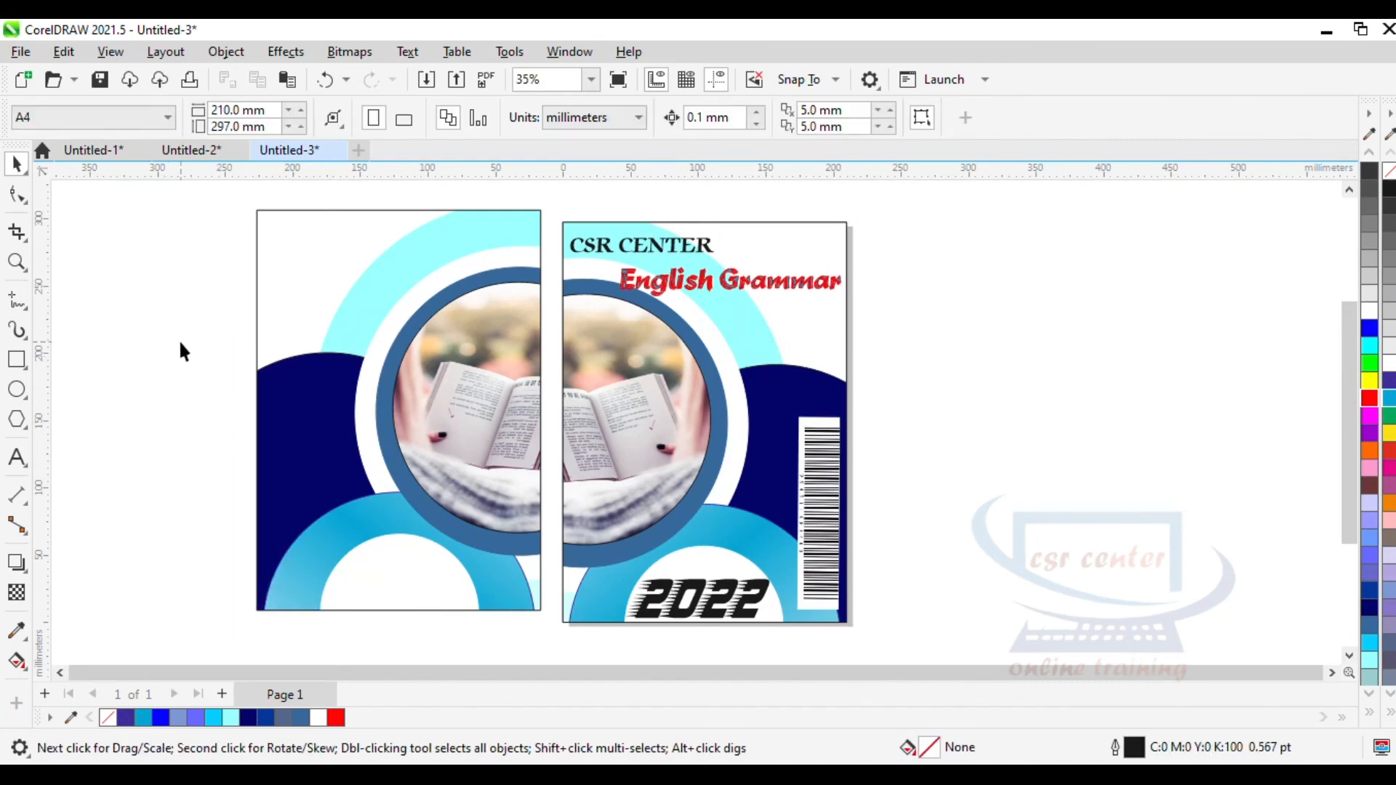
Move the mirrored copy level with the front cover, leaving a gap of about 4 mm between them.
left_click_drag(125, 204, 551, 647)
left_click_drag(398, 411, 416, 423)
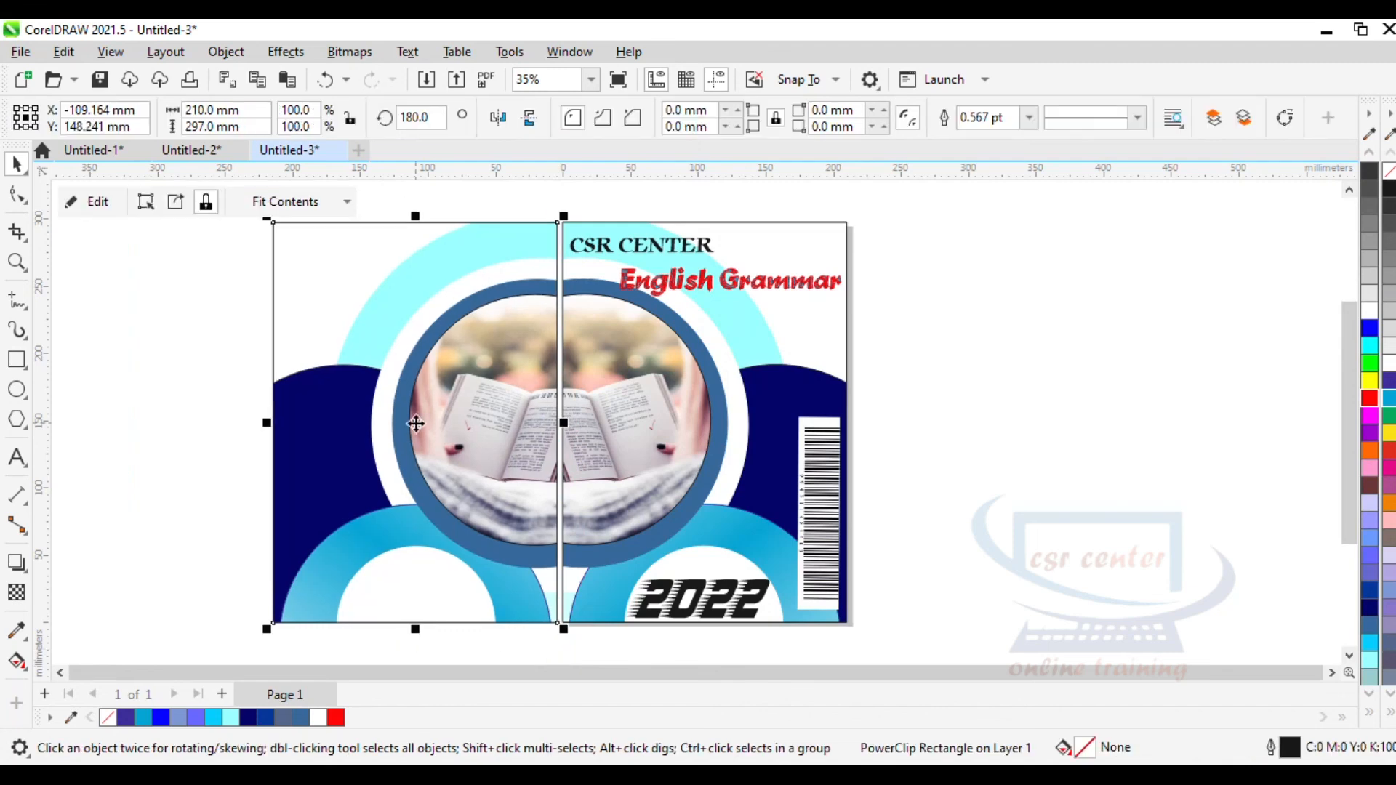
left_click(1088, 408)
scroll(399, 337, "up", 1)
scroll(399, 337, "down", 1)
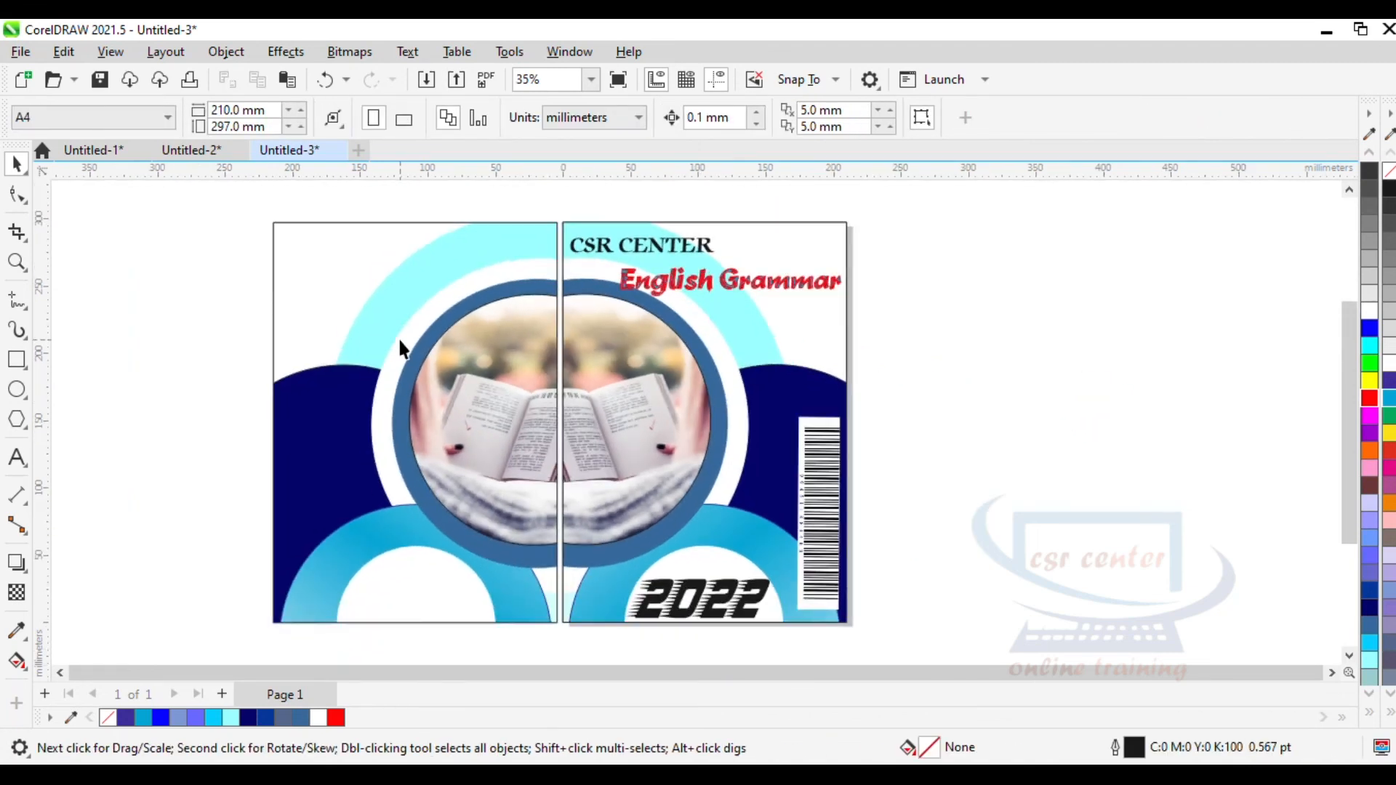